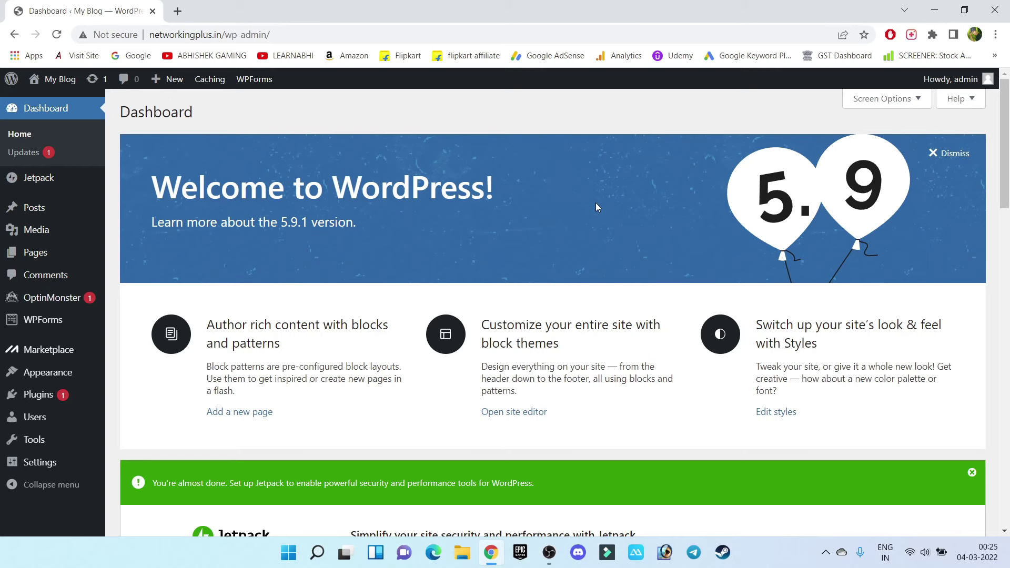
Dismiss the green Jetpack set-up notice on the Dashboard
scroll(596, 203, down, 2)
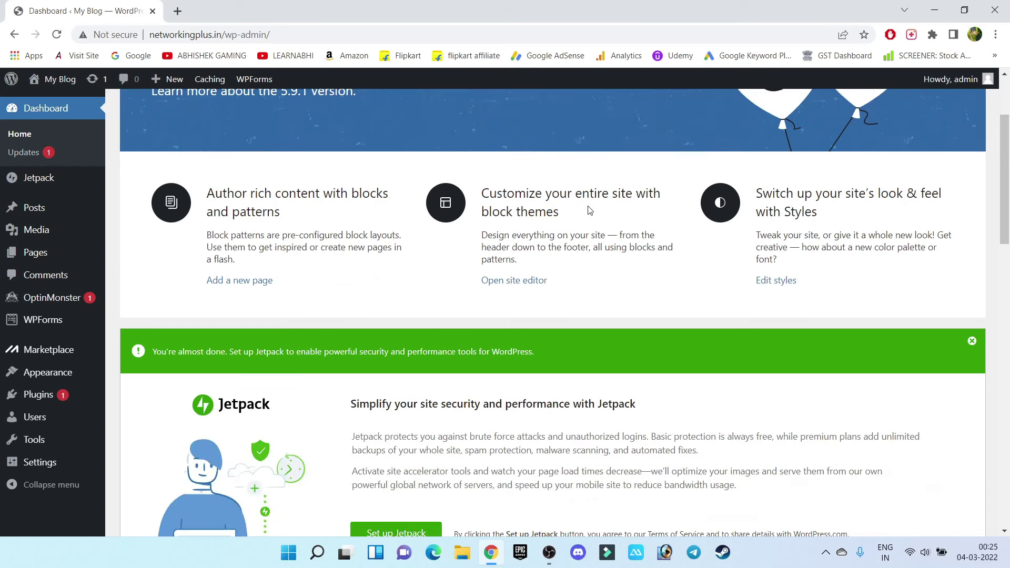
click(972, 342)
scroll(564, 309, down, 2)
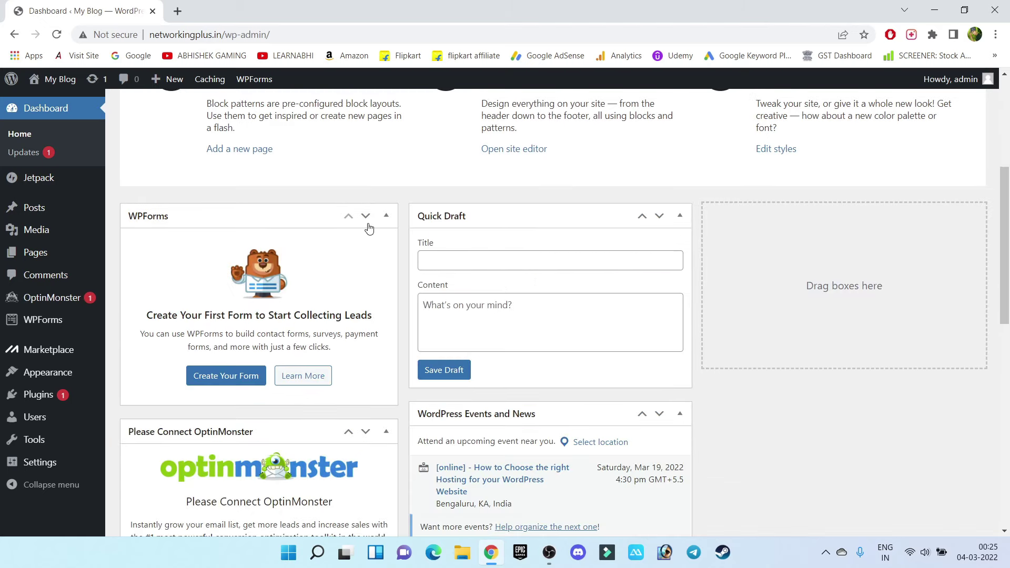
scroll(564, 189, up, 4)
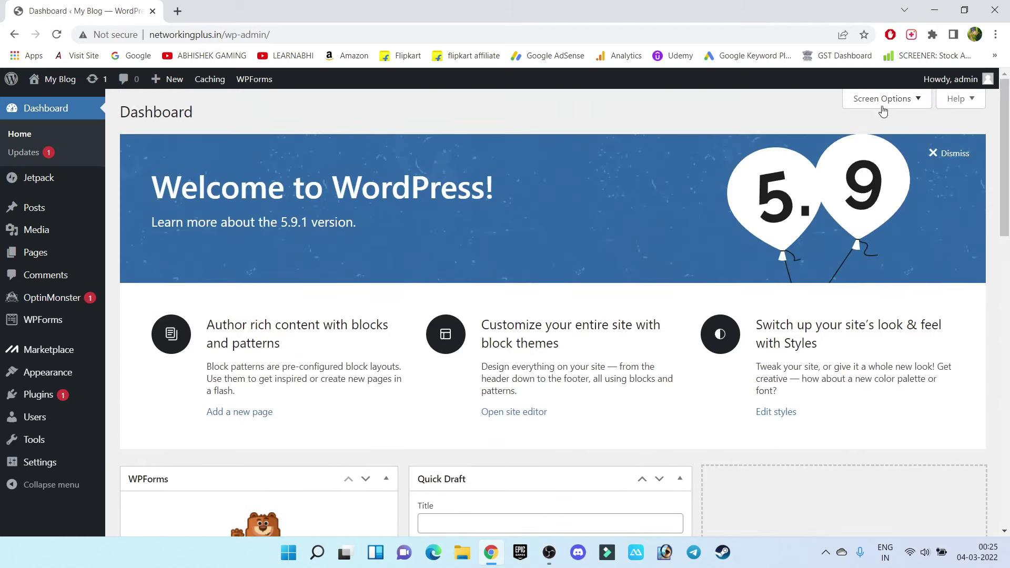
Hide all eight dashboard boxes in Screen Options, from WPForms and Site Health to Welcome
click(915, 98)
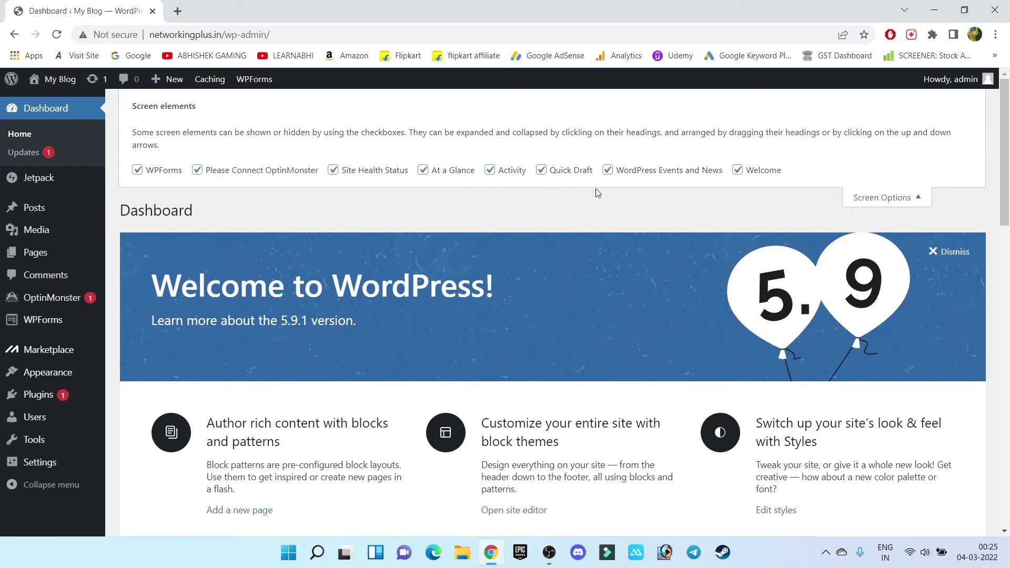
click(137, 170)
click(206, 170)
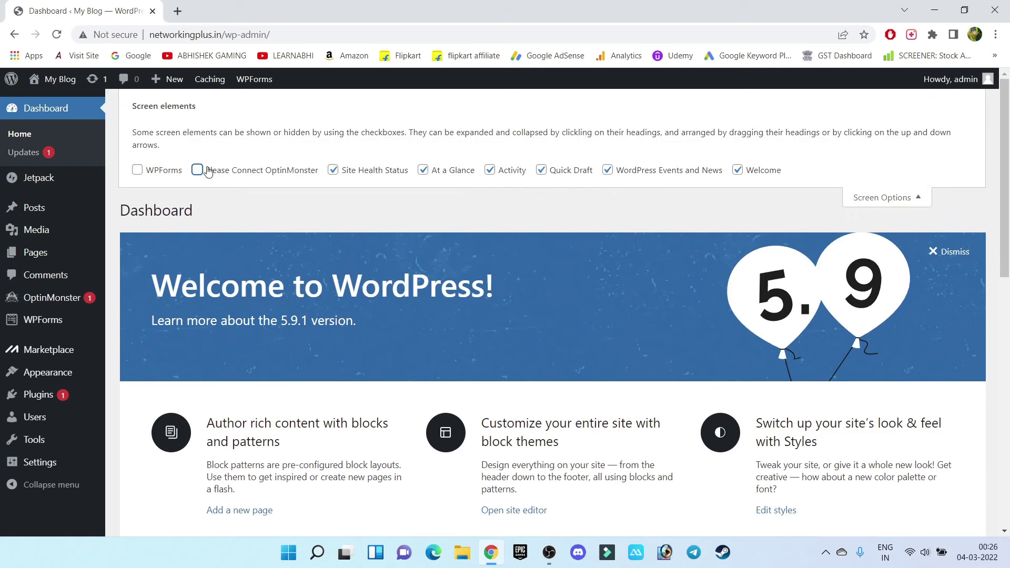
click(333, 170)
click(423, 170)
click(490, 170)
click(541, 170)
click(608, 170)
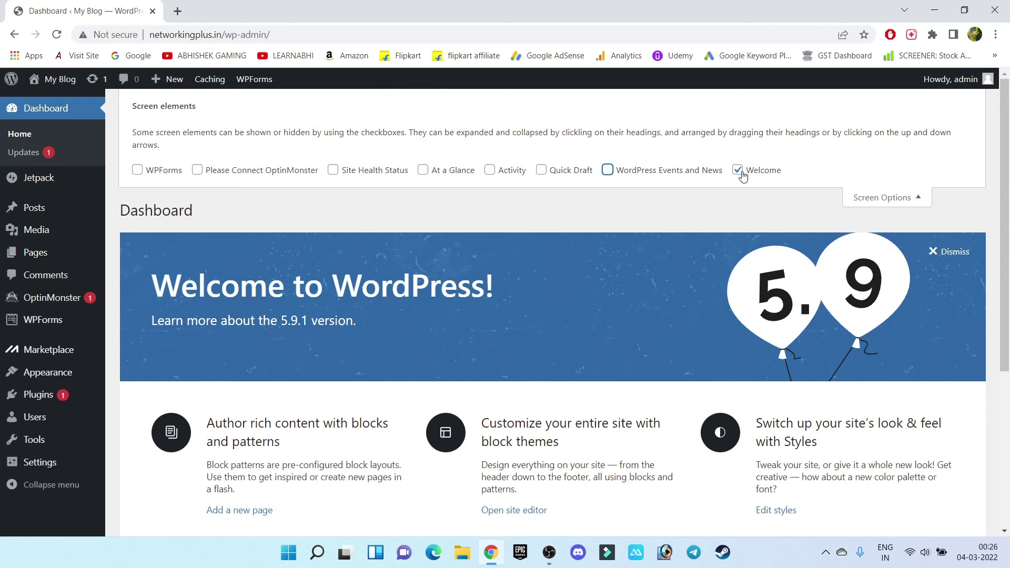
click(739, 171)
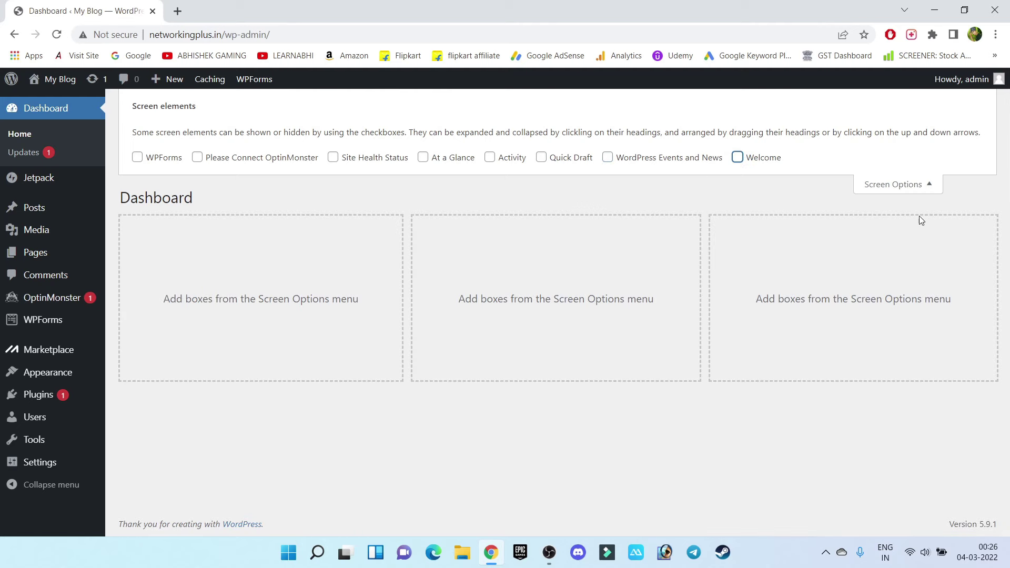
click(927, 184)
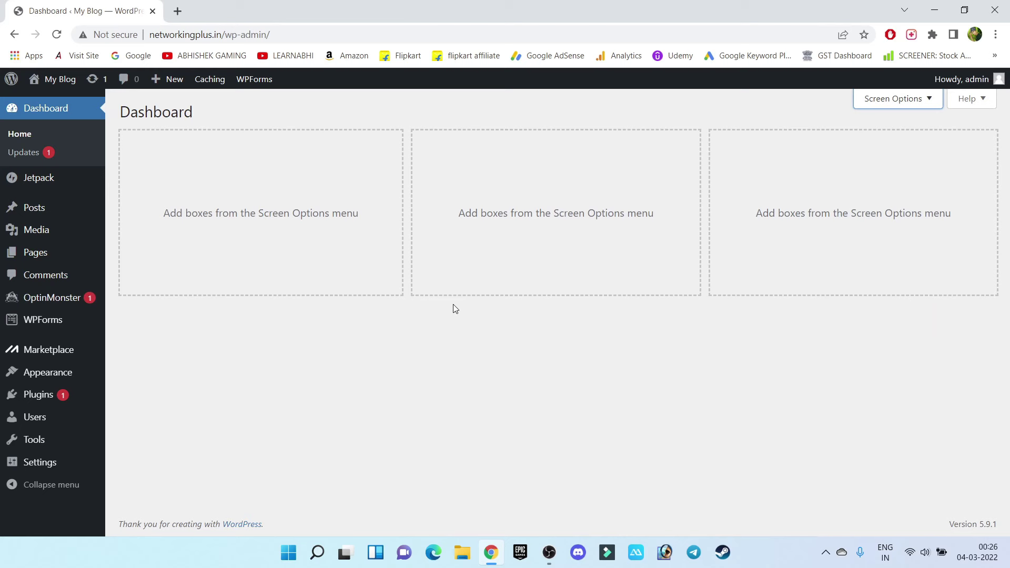
Search the installed themes for 'oceanwp'
mouse_move(46, 373)
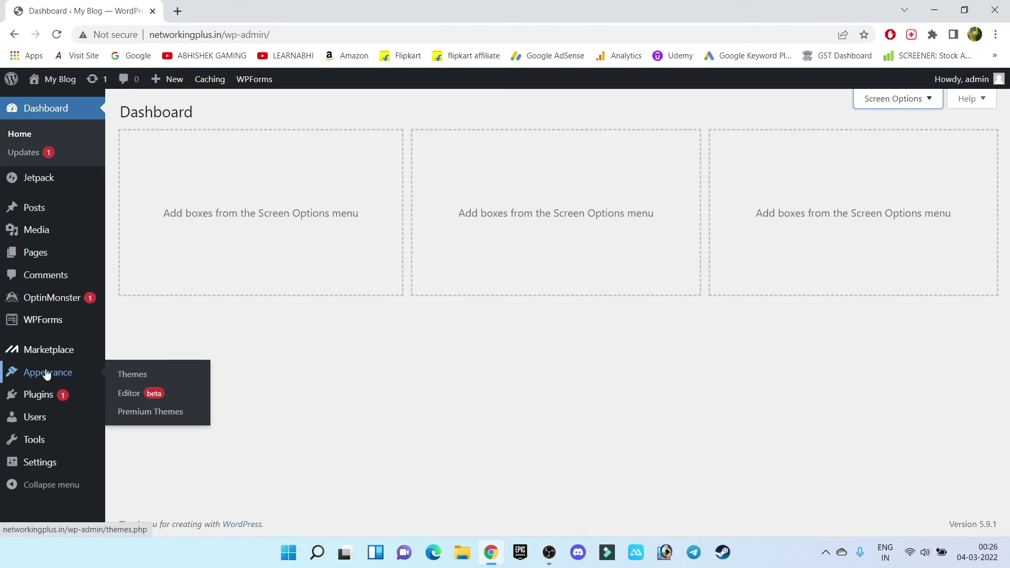
click(139, 375)
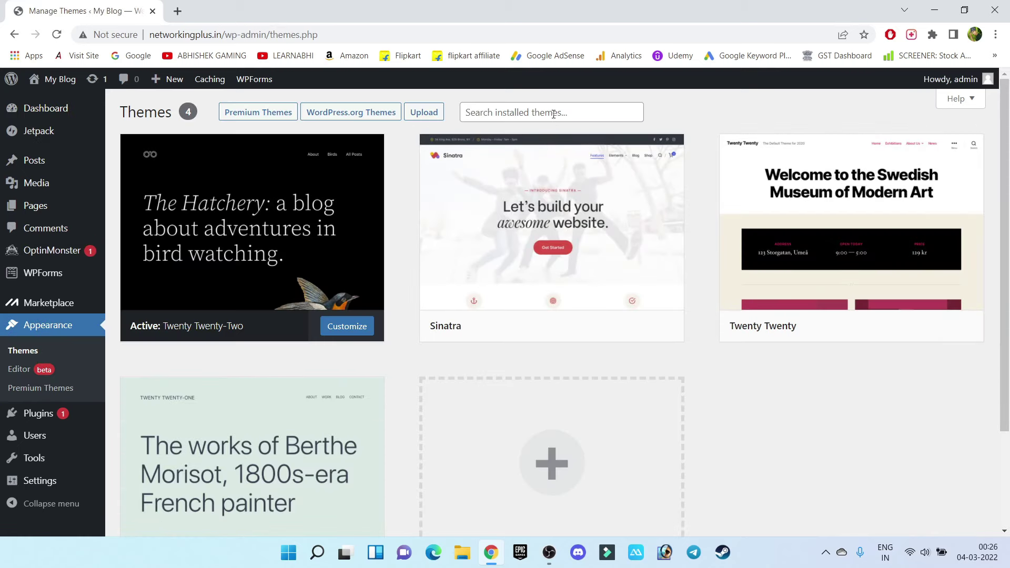
click(554, 113)
text(oceanwp)
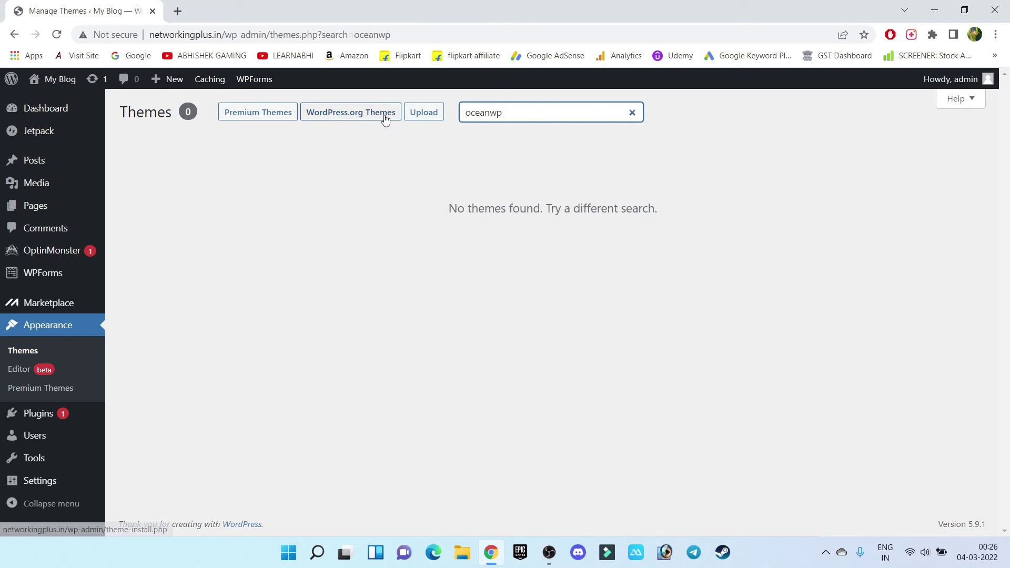
drag(545, 116, 387, 109)
key(ctrl+c)
Find OceanWP in the WordPress.org theme directory, then install and activate it
click(334, 111)
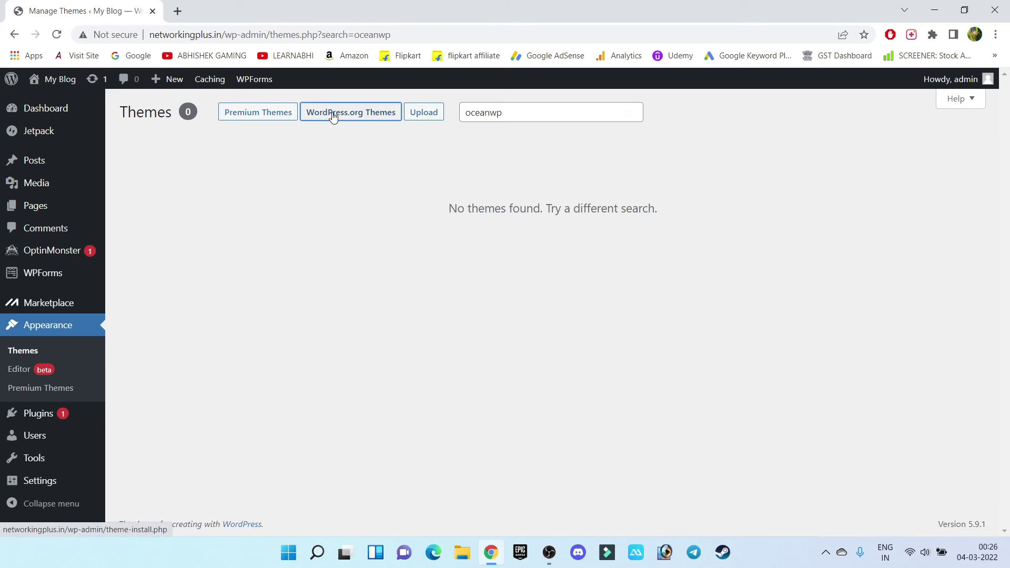
click(871, 150)
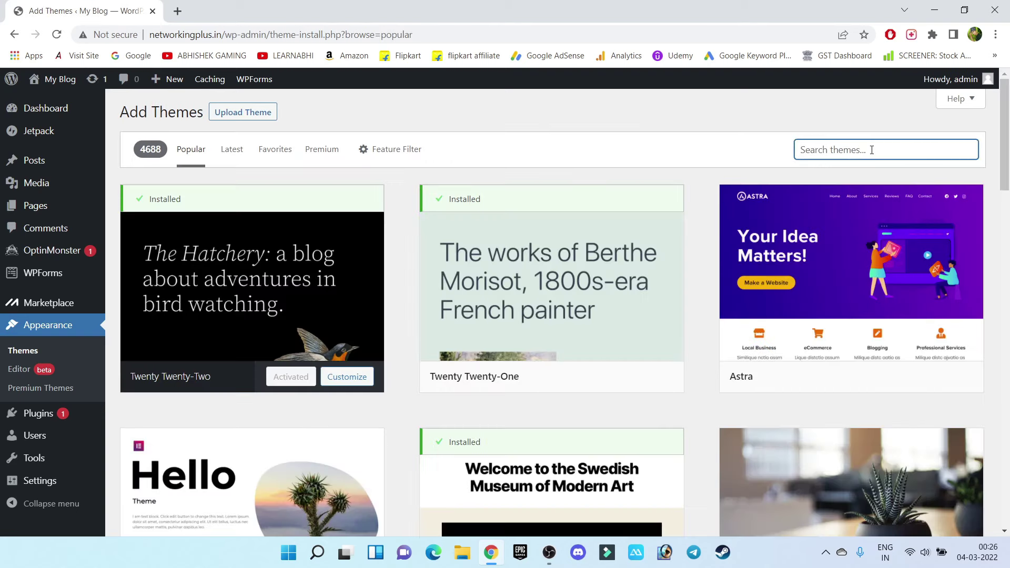
key(ctrl+v)
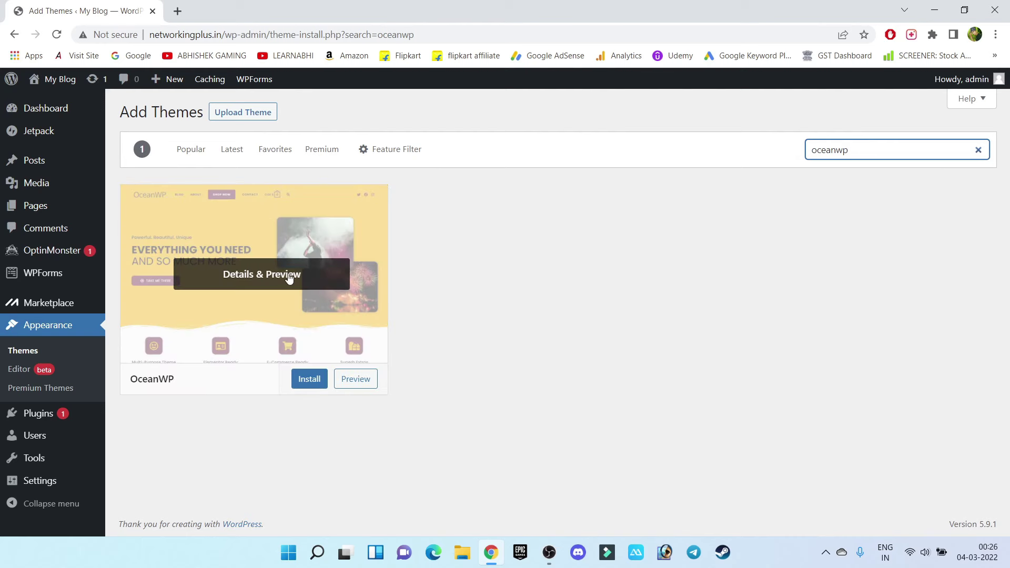
click(303, 378)
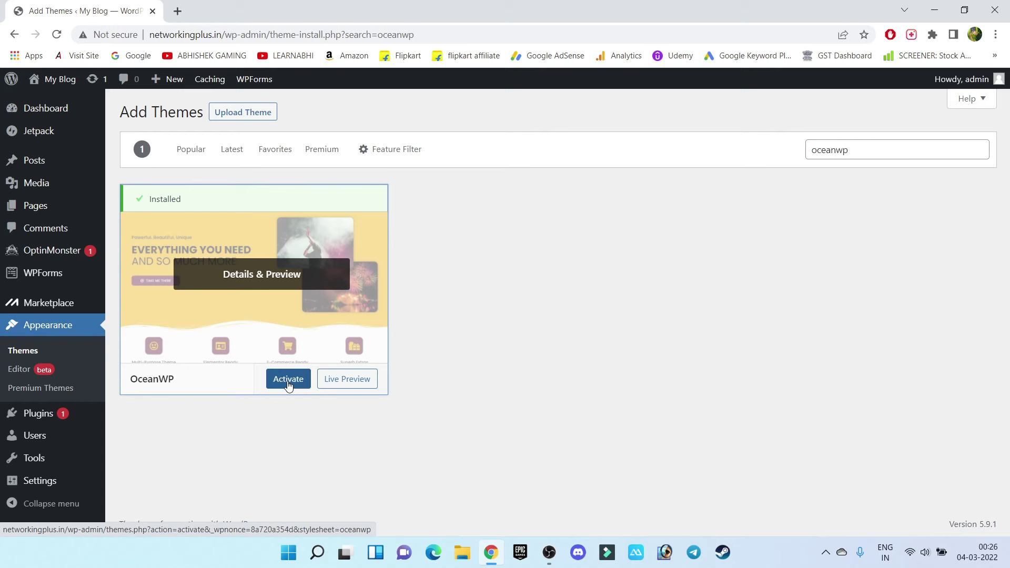
click(288, 383)
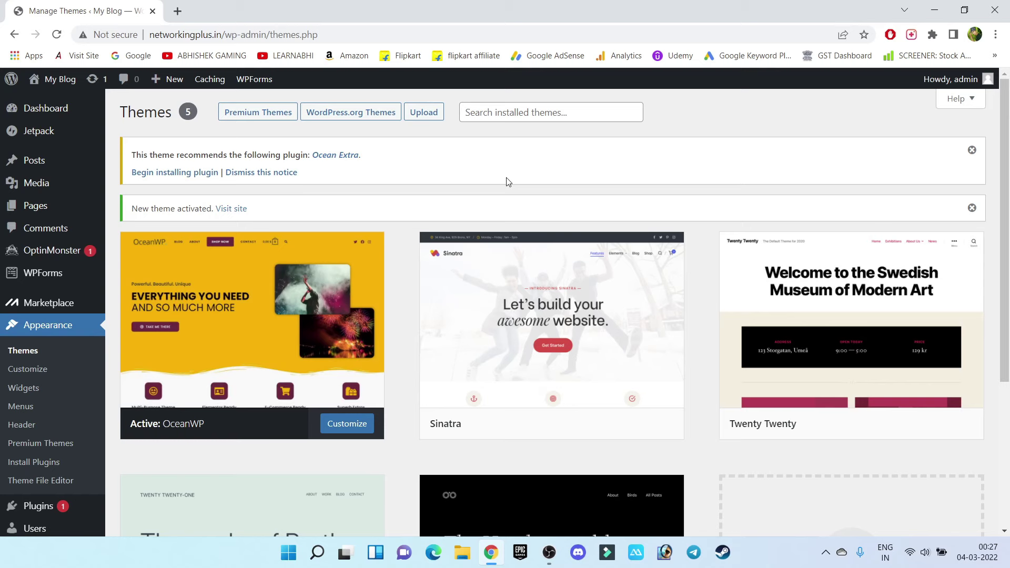
Bulk-deactivate all six installed plugins
mouse_move(63, 284)
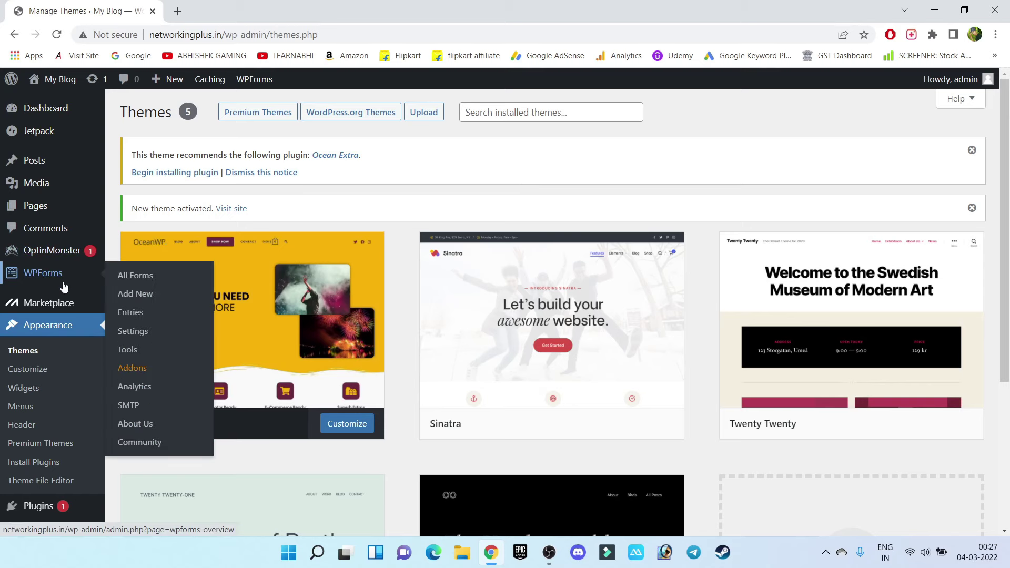
click(30, 462)
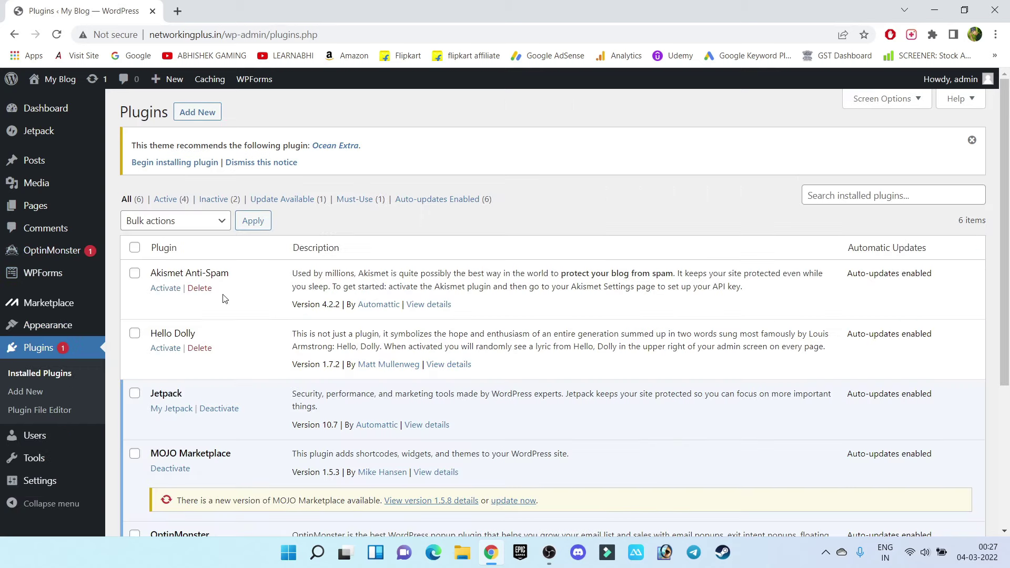
scroll(242, 292, down, 4)
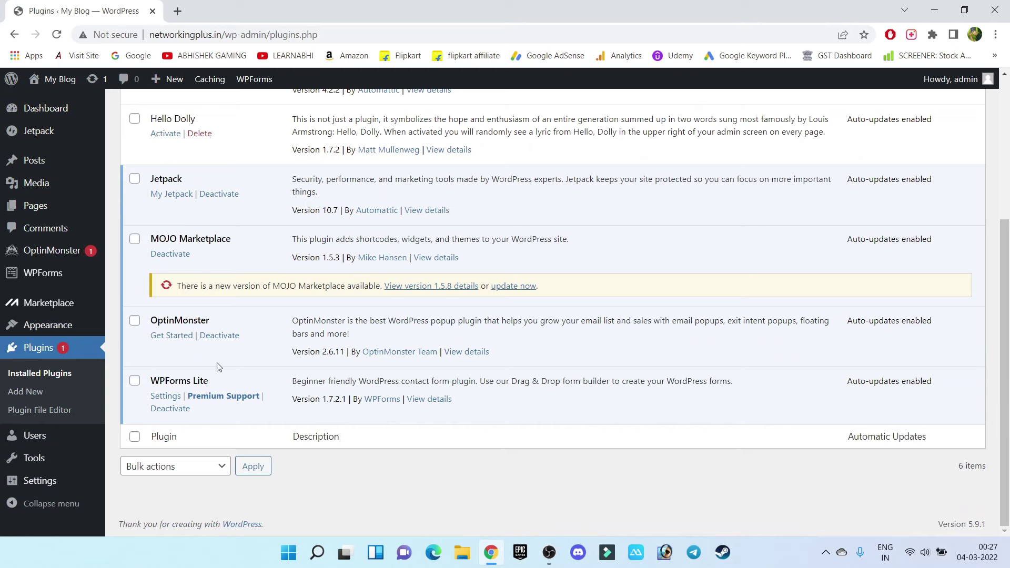
scroll(210, 340, up, 4)
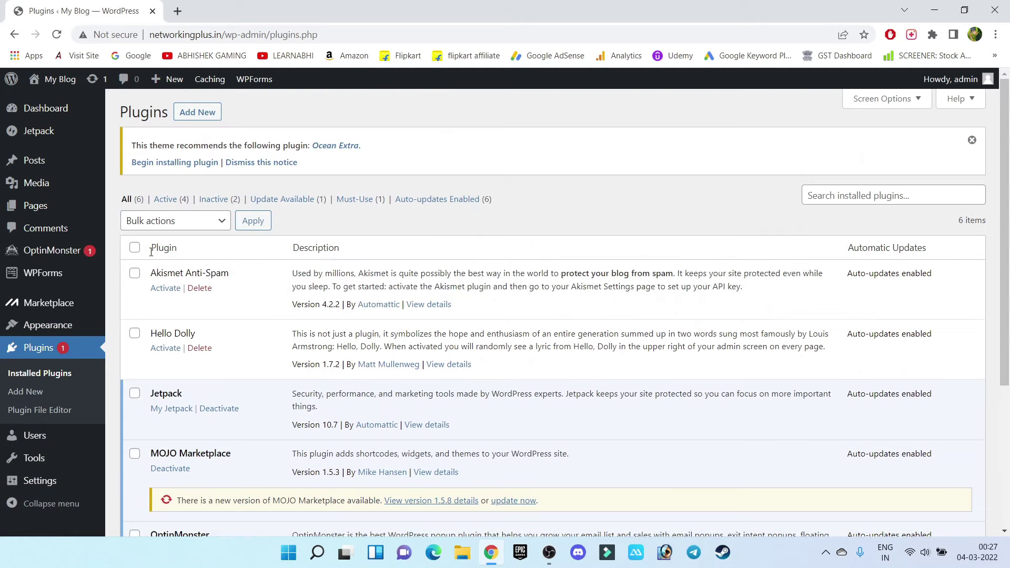
click(136, 248)
click(220, 225)
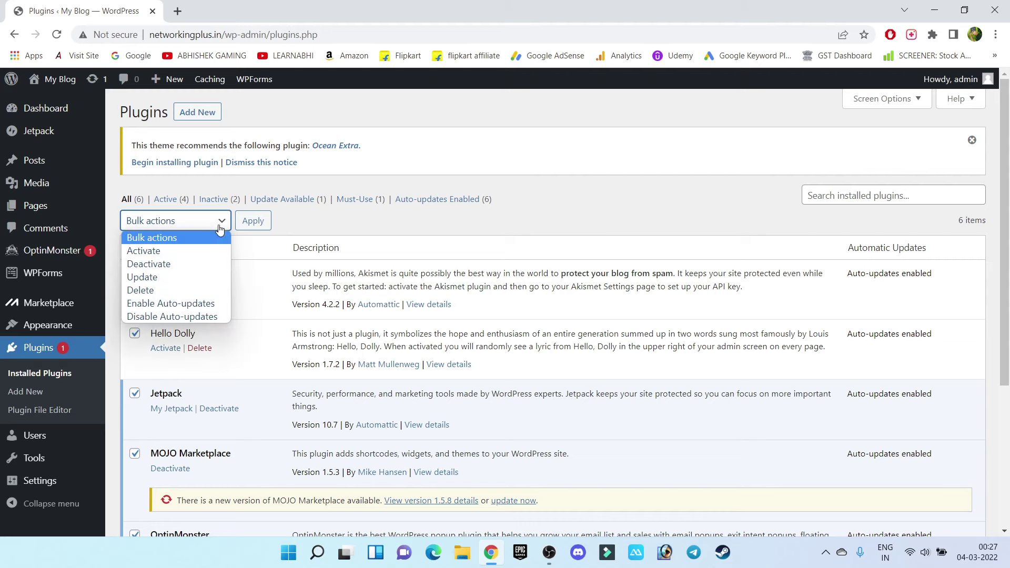
click(157, 264)
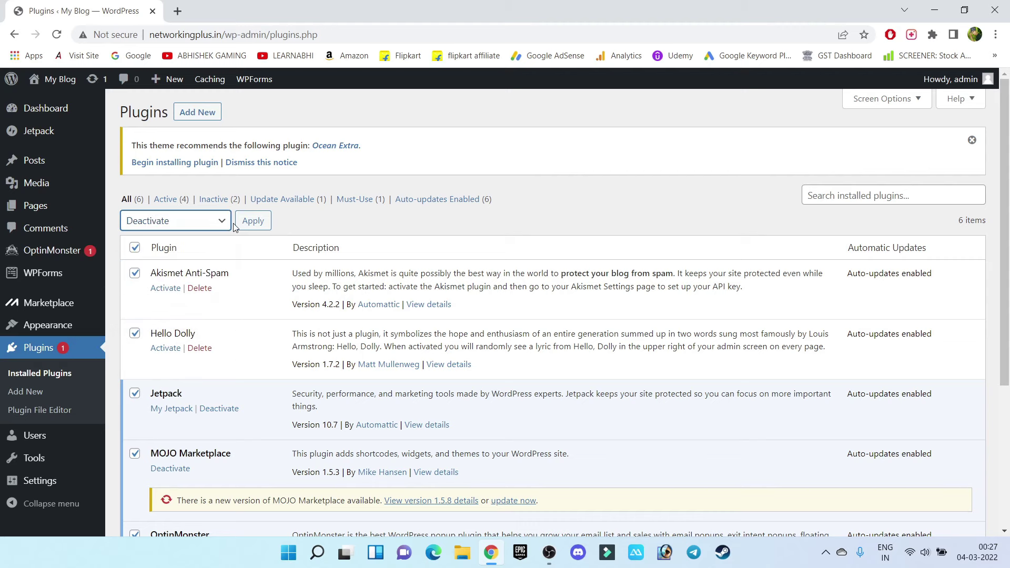
click(255, 223)
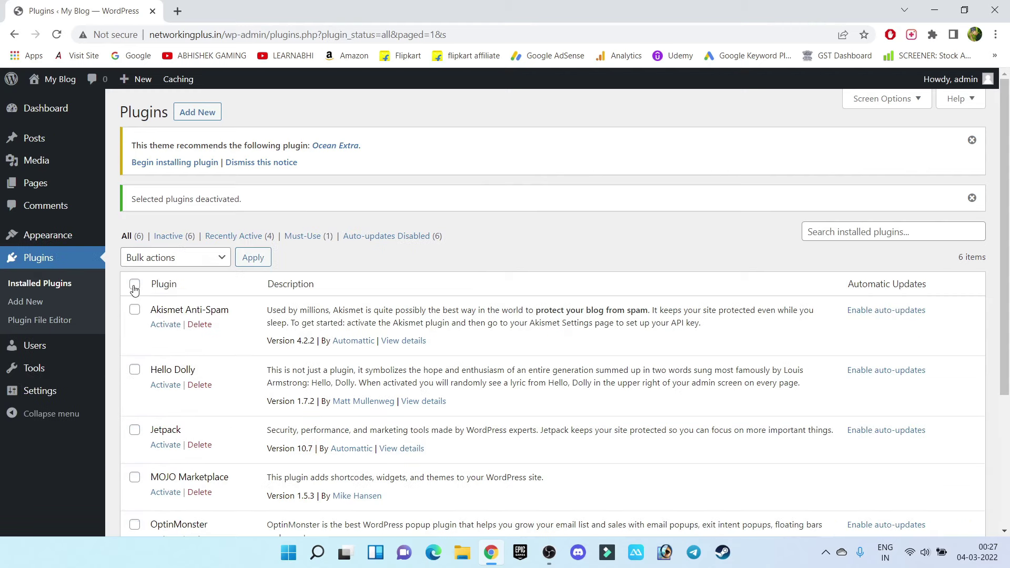
Bulk-delete all six plugins and confirm deleting them with their data
click(135, 285)
click(195, 262)
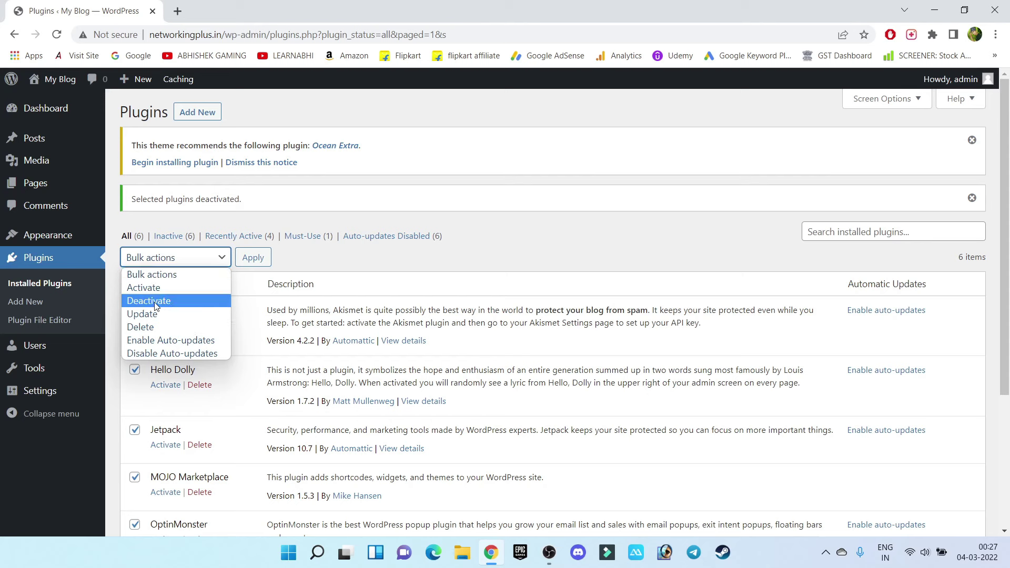
click(147, 326)
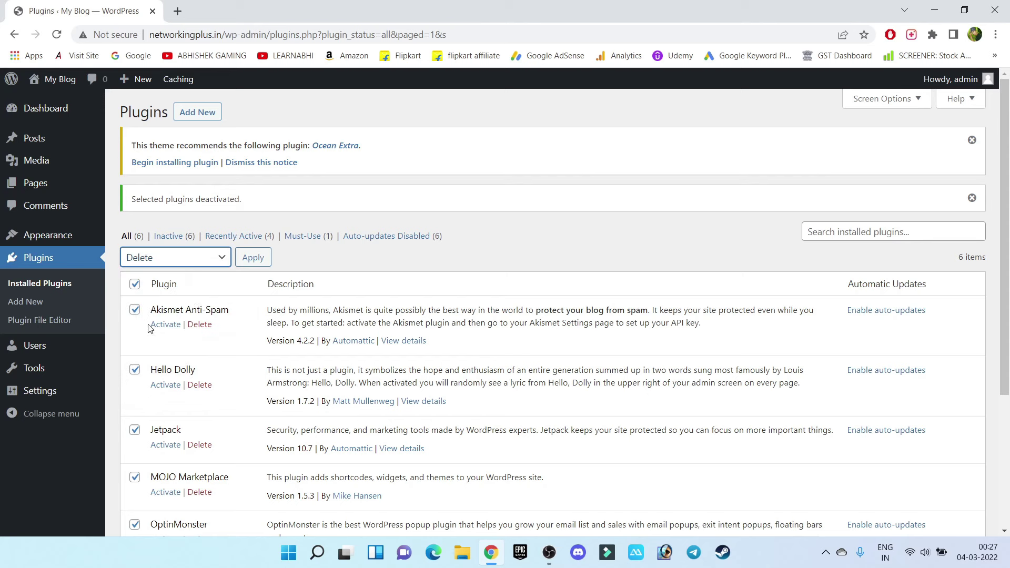
click(253, 257)
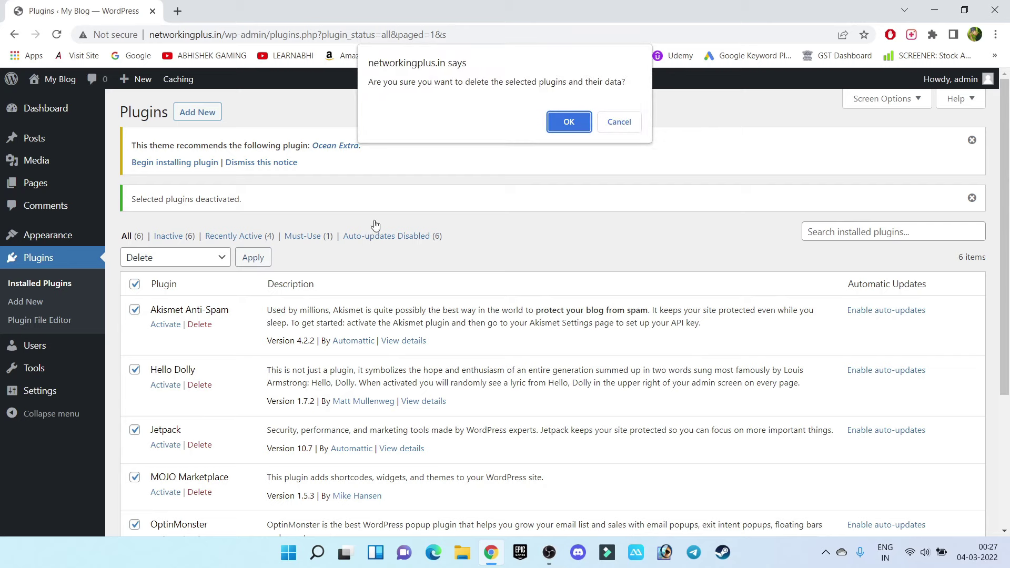
click(566, 127)
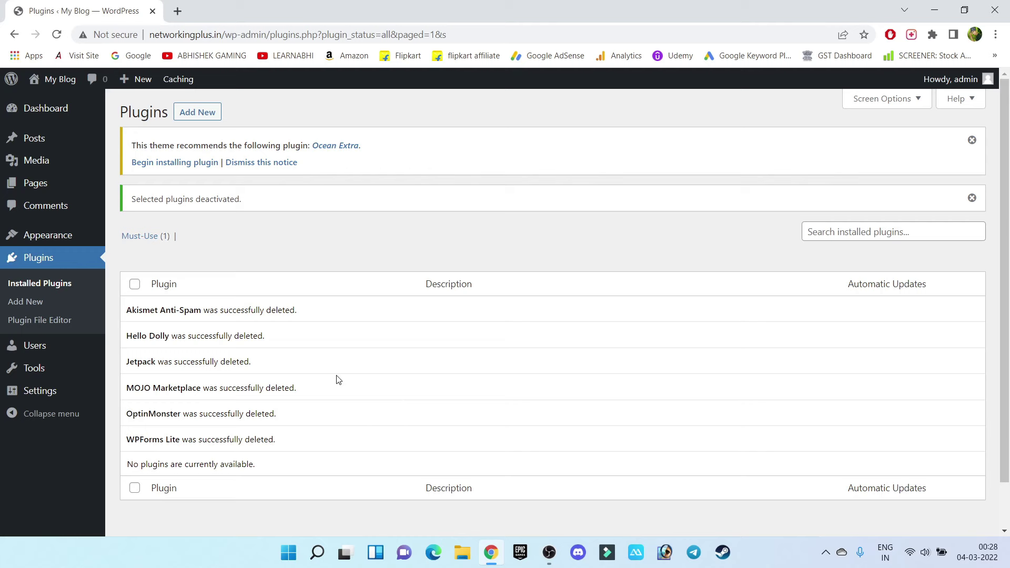
View the My Blog front page in a new tab, reload it, then close that tab
mouse_move(56, 80)
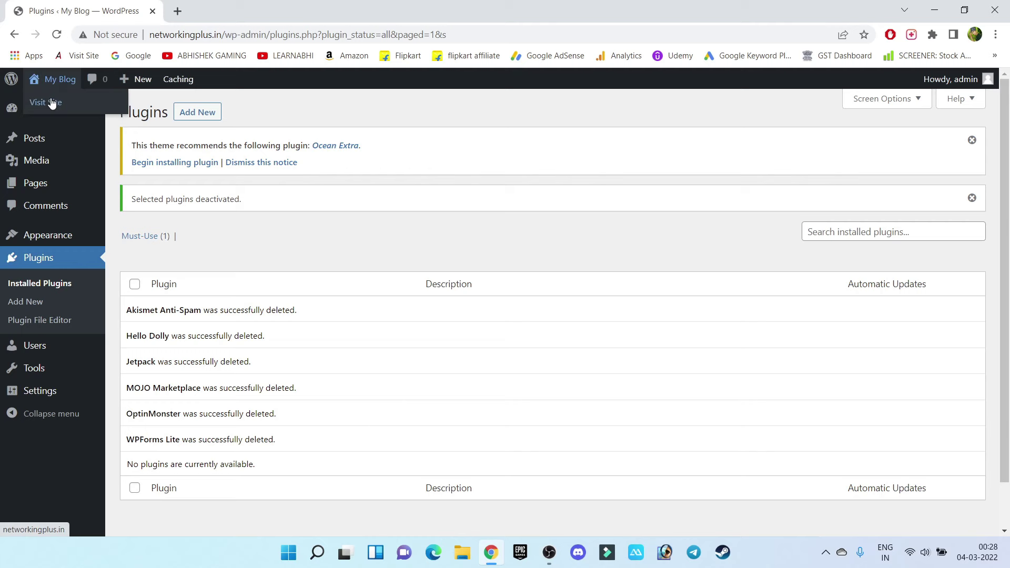
middle_click(51, 103)
click(257, 7)
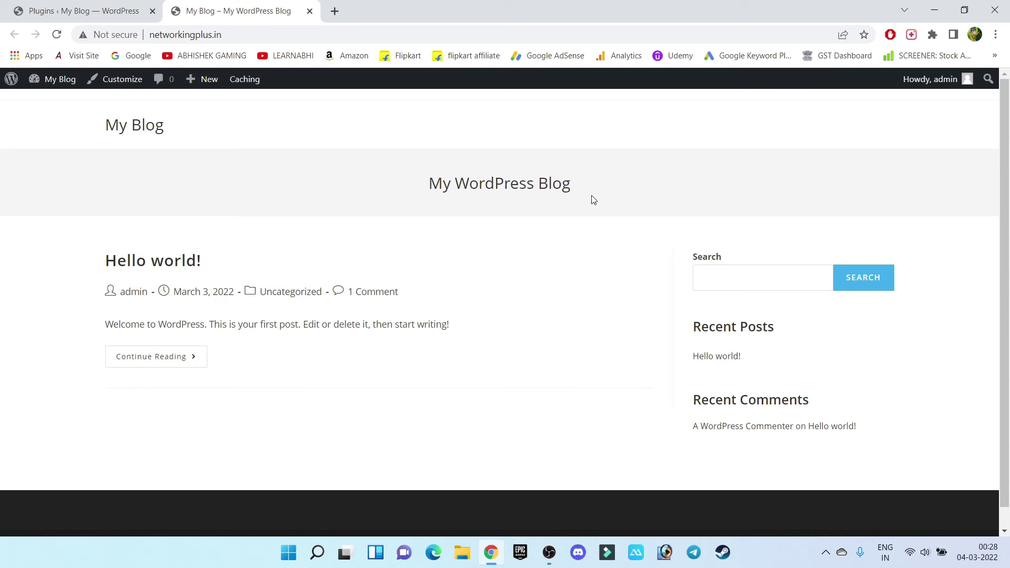
click(149, 135)
click(310, 11)
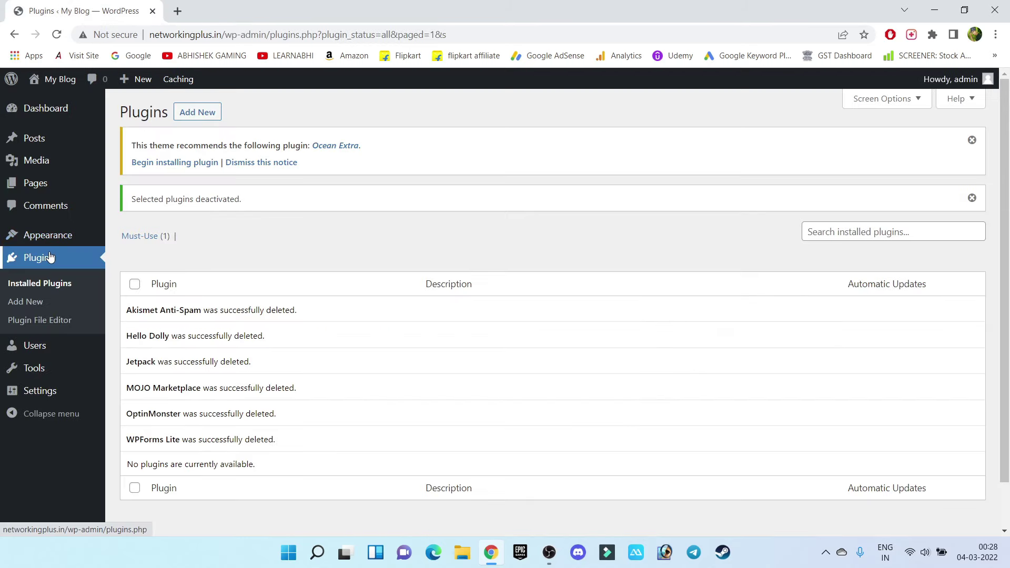
Search plugins for 'ocean' and install Ocean Extra, Ocean Social Sharing and Oceanwp sticky header
click(194, 113)
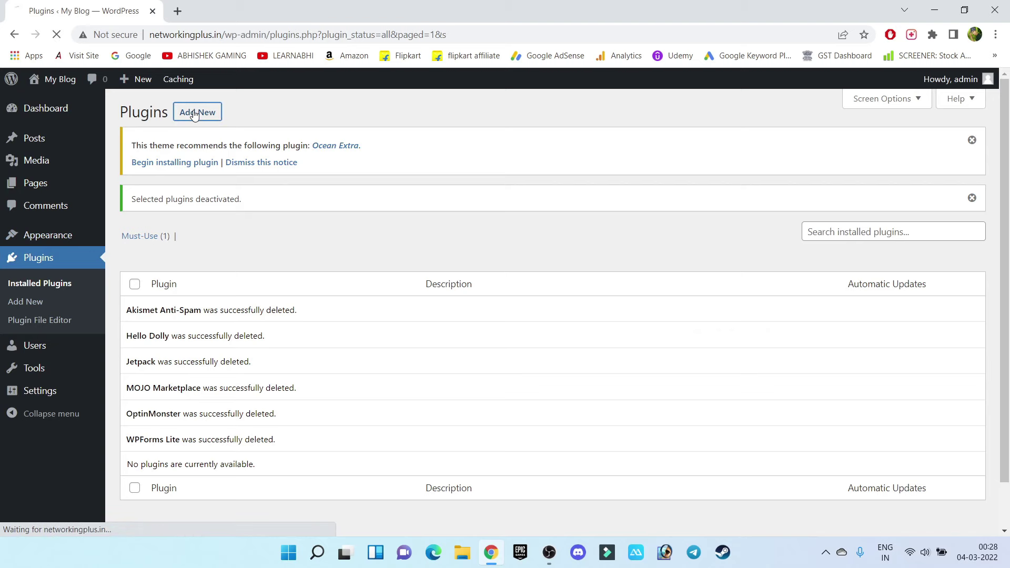
text(oceanwp)
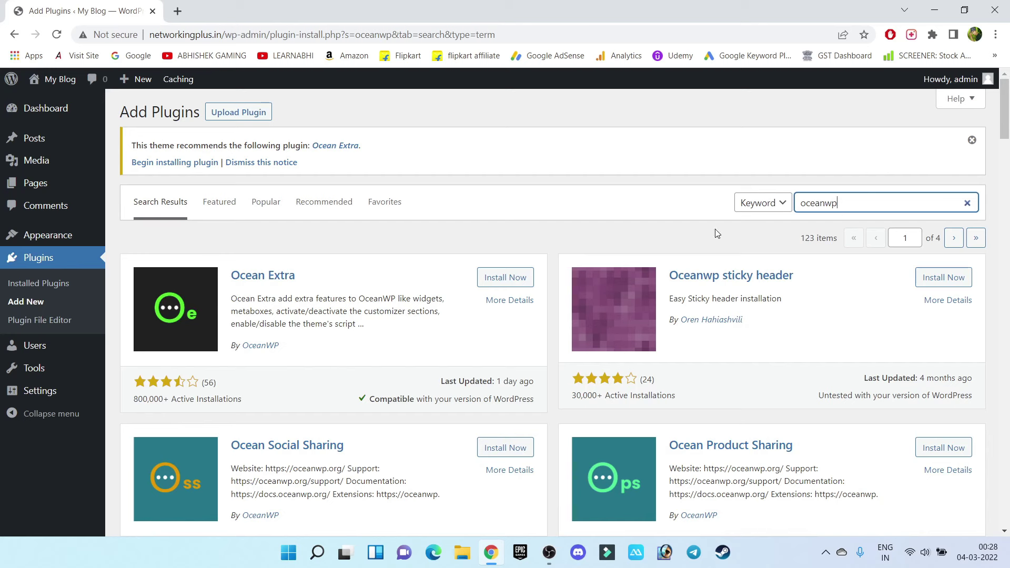
click(511, 285)
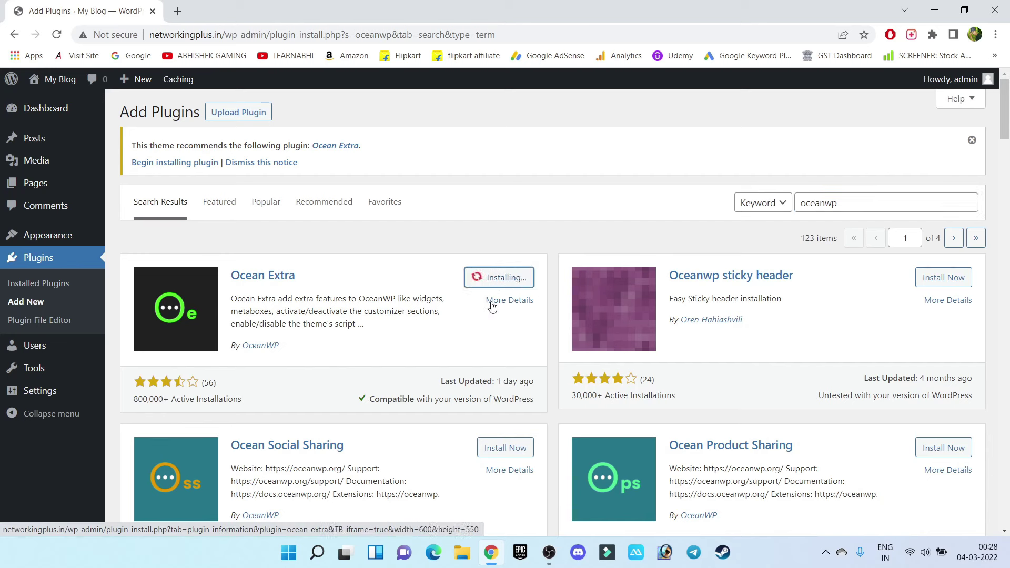
click(507, 451)
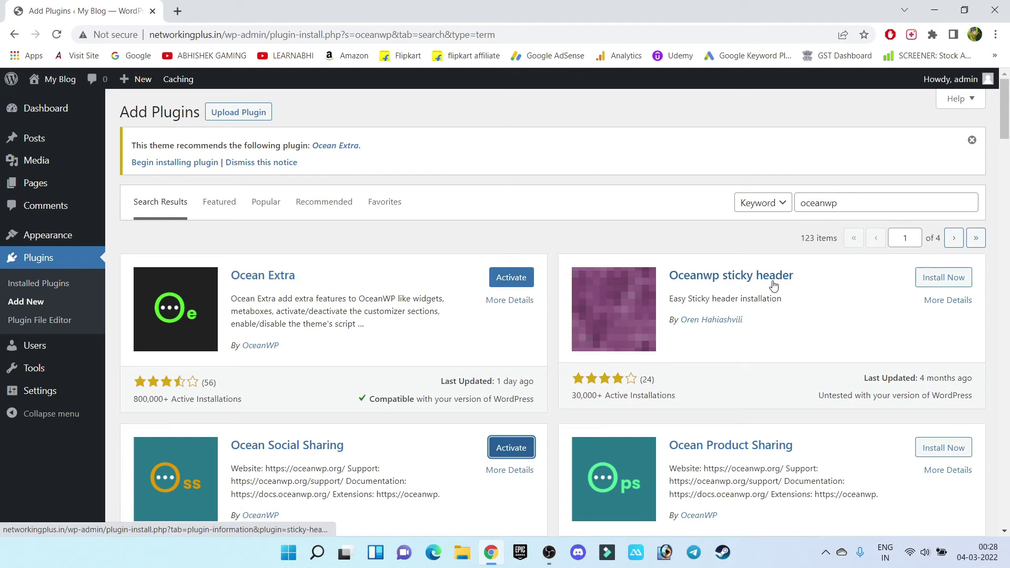
click(936, 280)
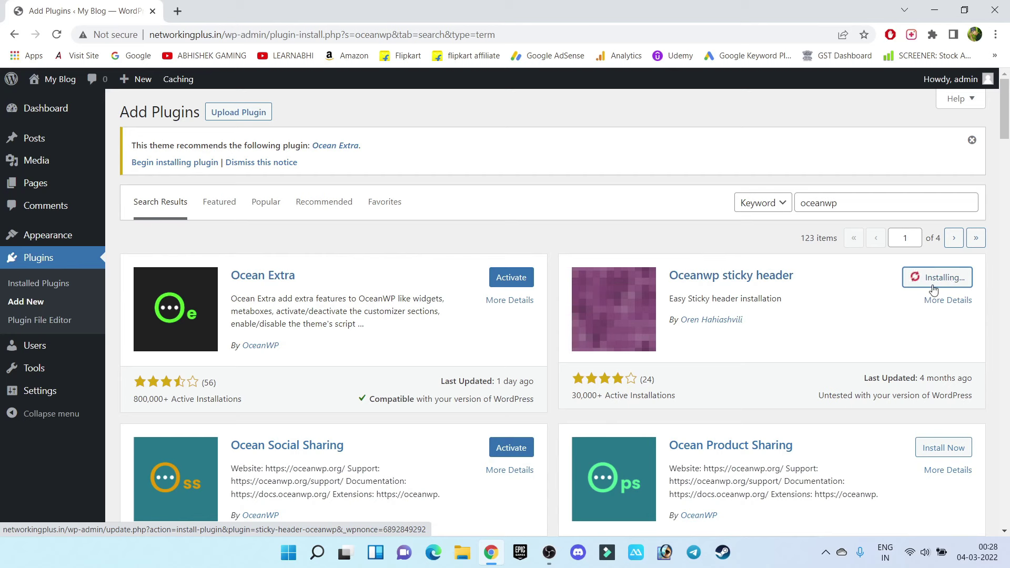
Install Elementor Website Builder and Envato Elements by searching 'el' and 'envato'
drag(849, 203, 737, 205)
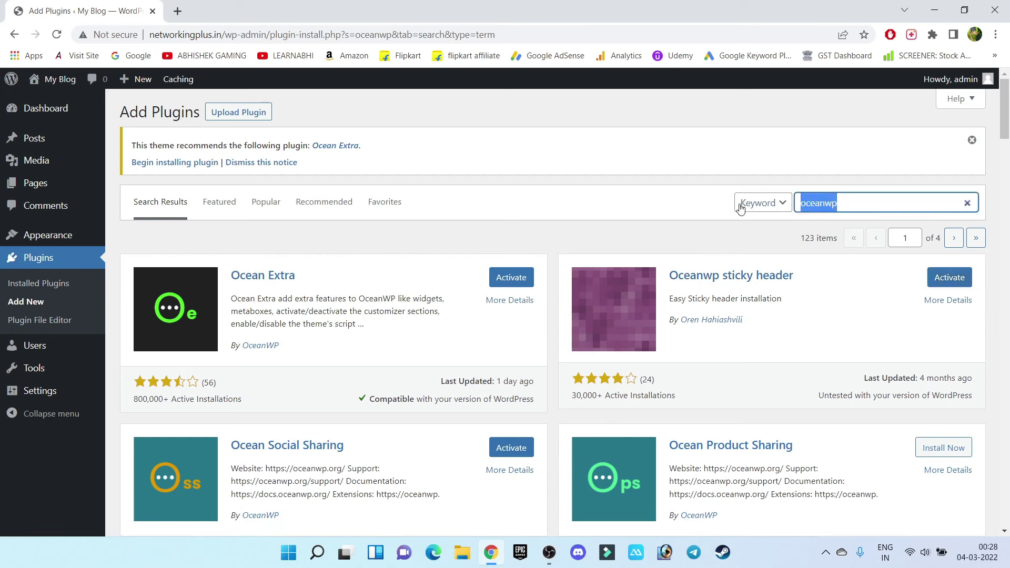
text(elementor)
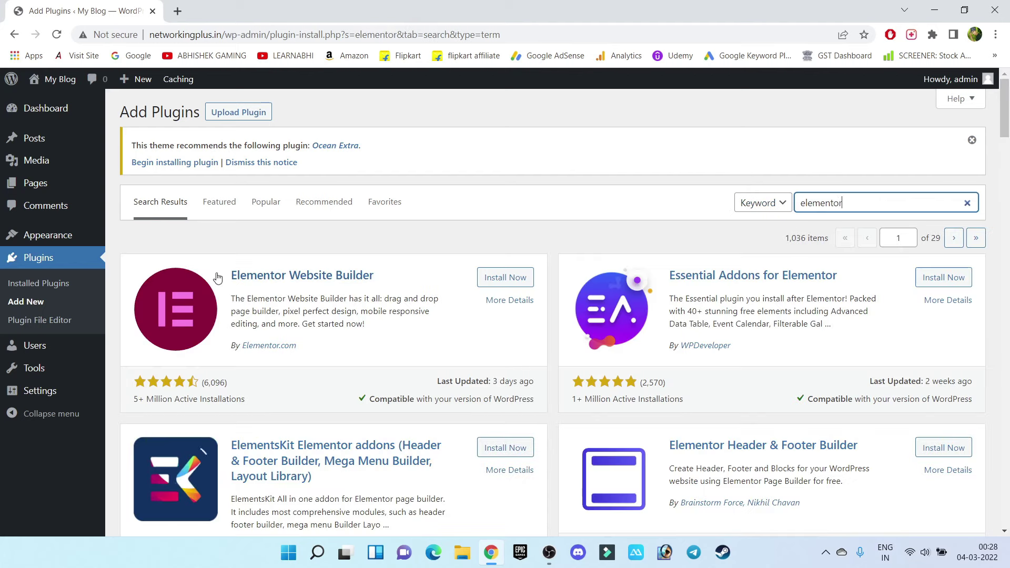
click(489, 278)
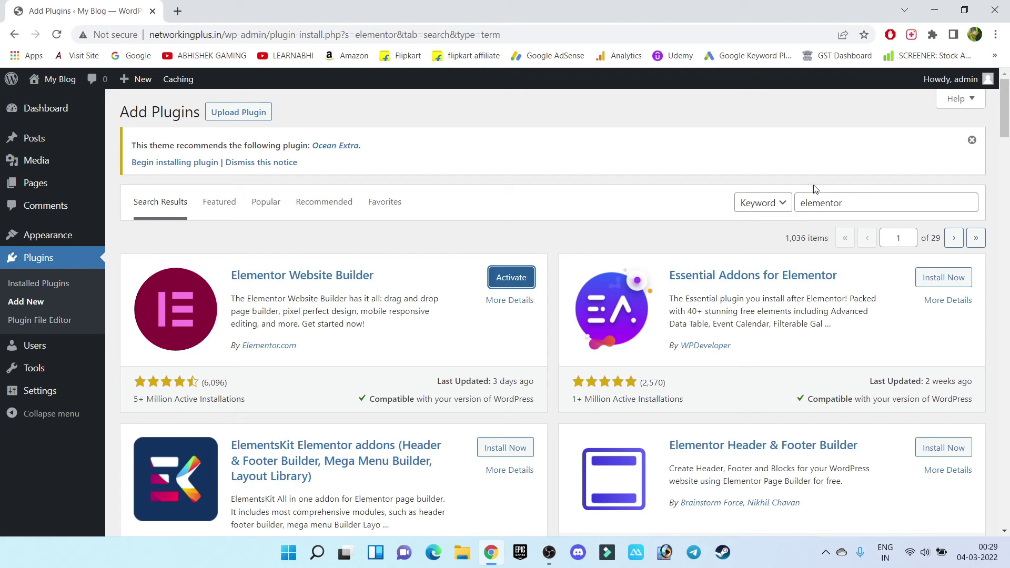
double_click(836, 202)
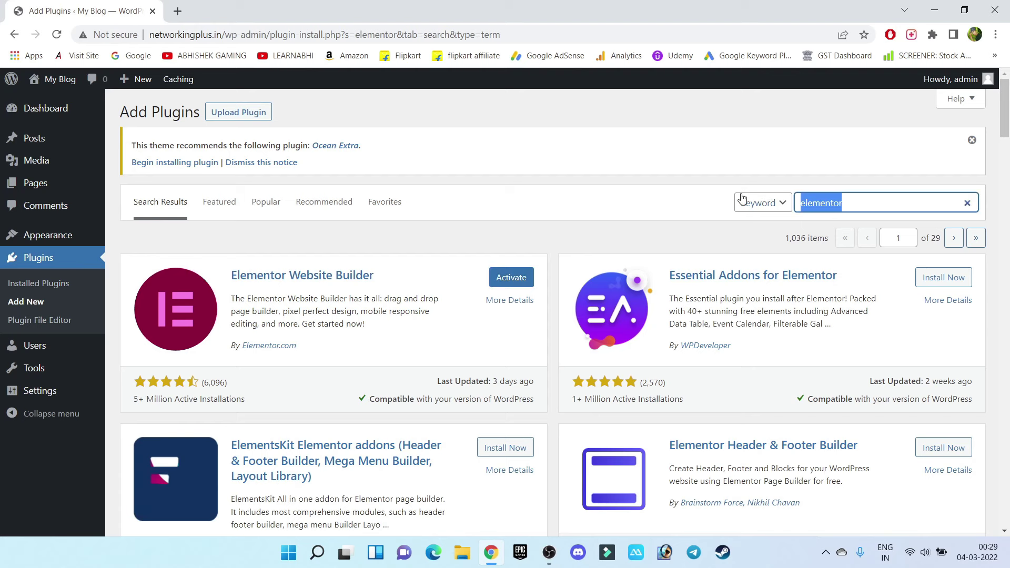
text(envato)
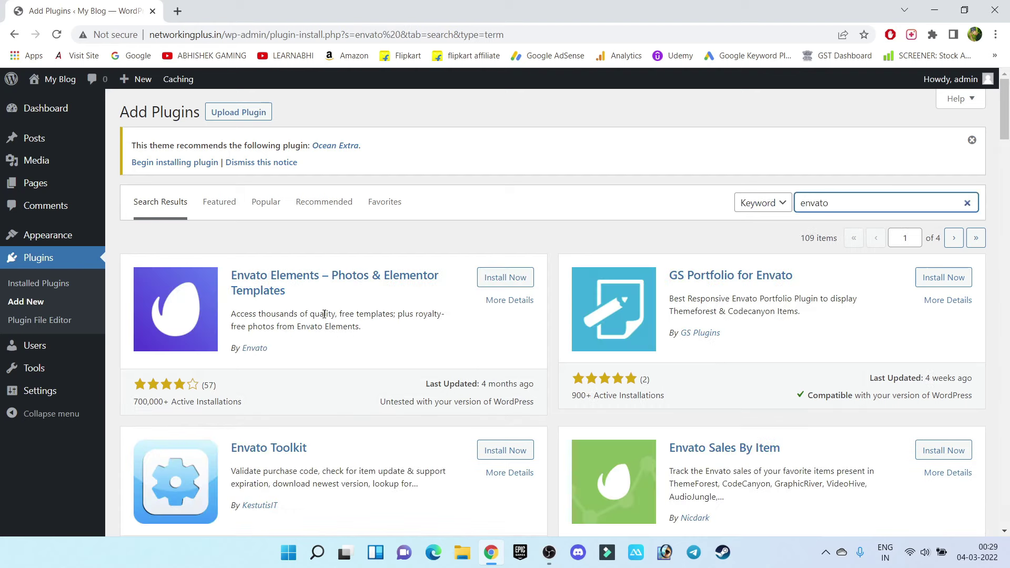
click(519, 286)
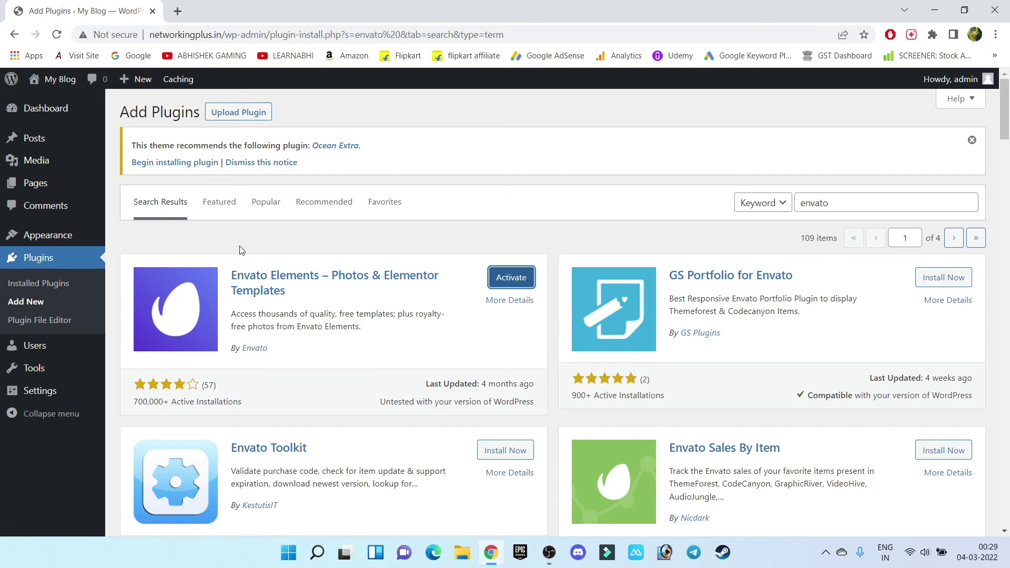
Bulk-activate all five installed plugins from the Installed Plugins list
click(30, 261)
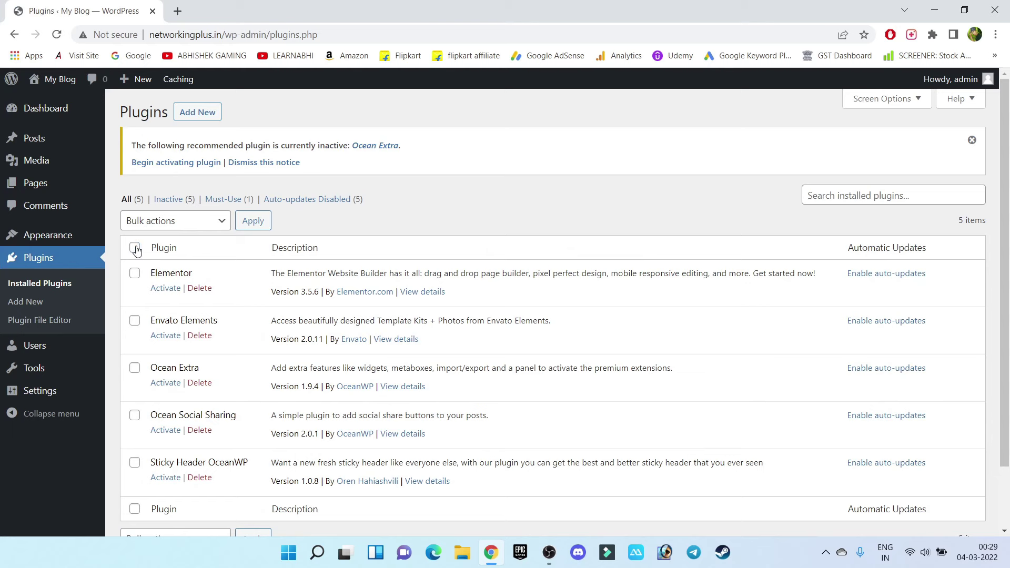
click(135, 248)
click(198, 224)
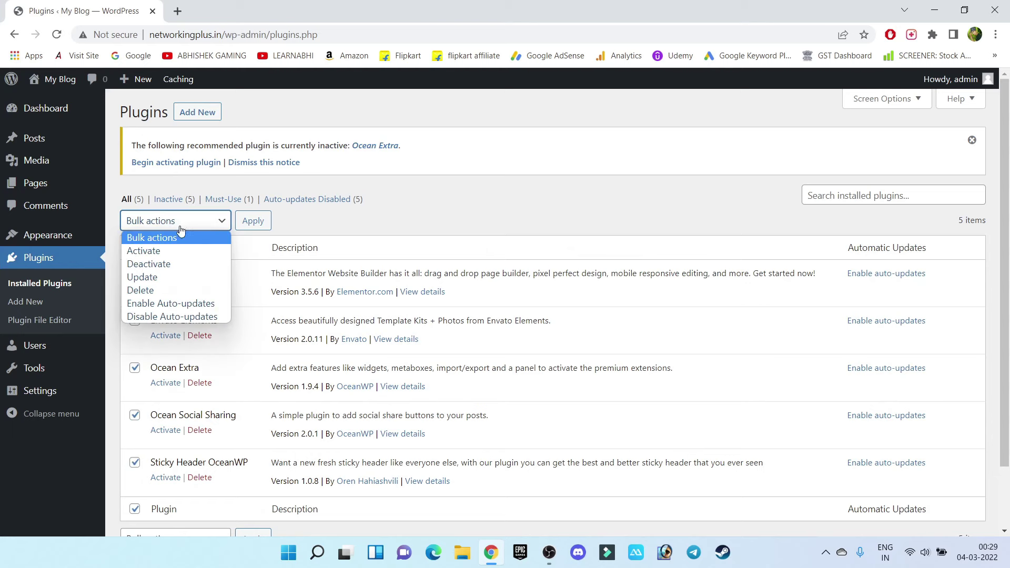
click(151, 253)
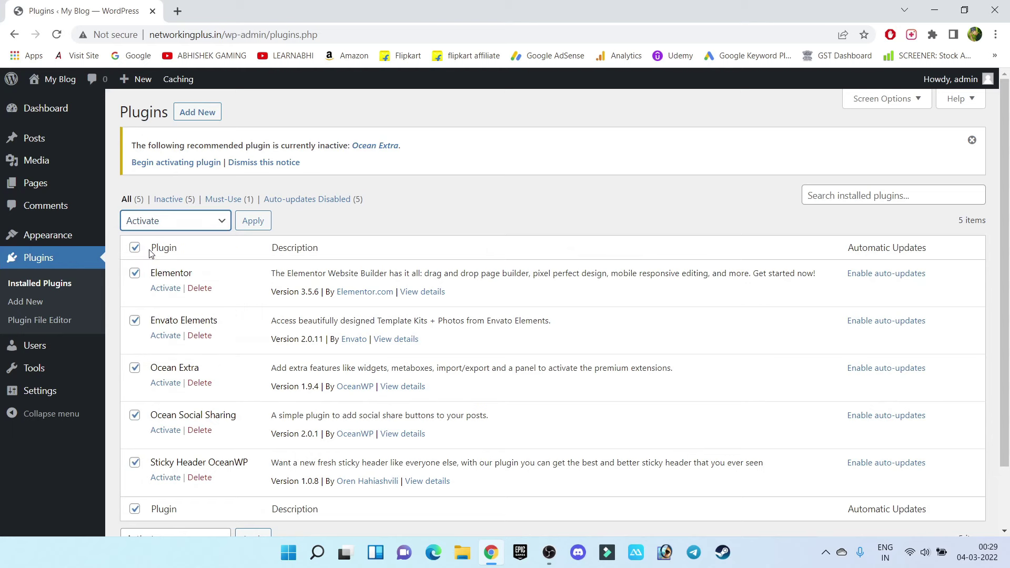
click(259, 222)
scroll(566, 287, down, 4)
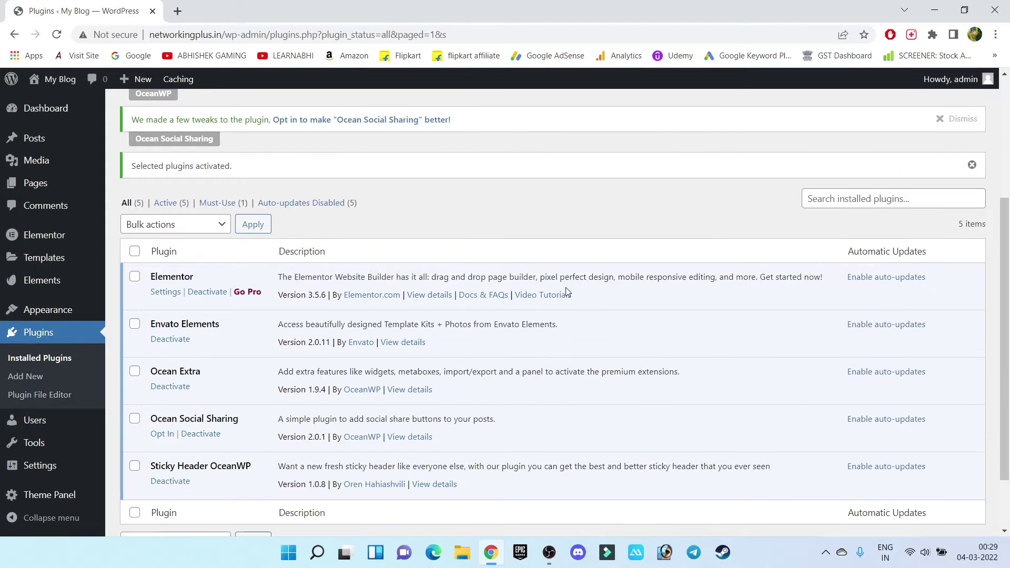
scroll(566, 287, down, 1)
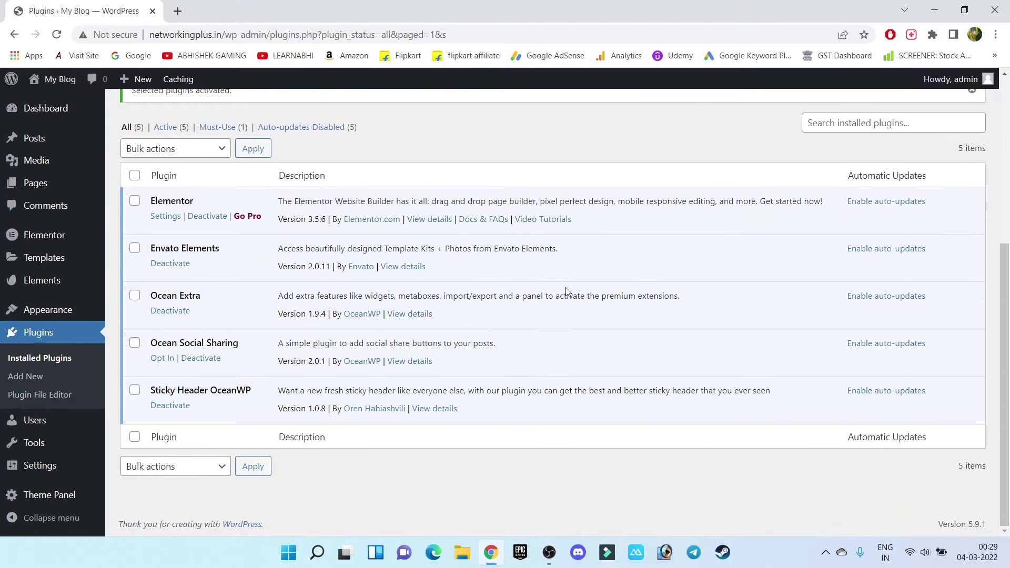
scroll(566, 291, up, 4)
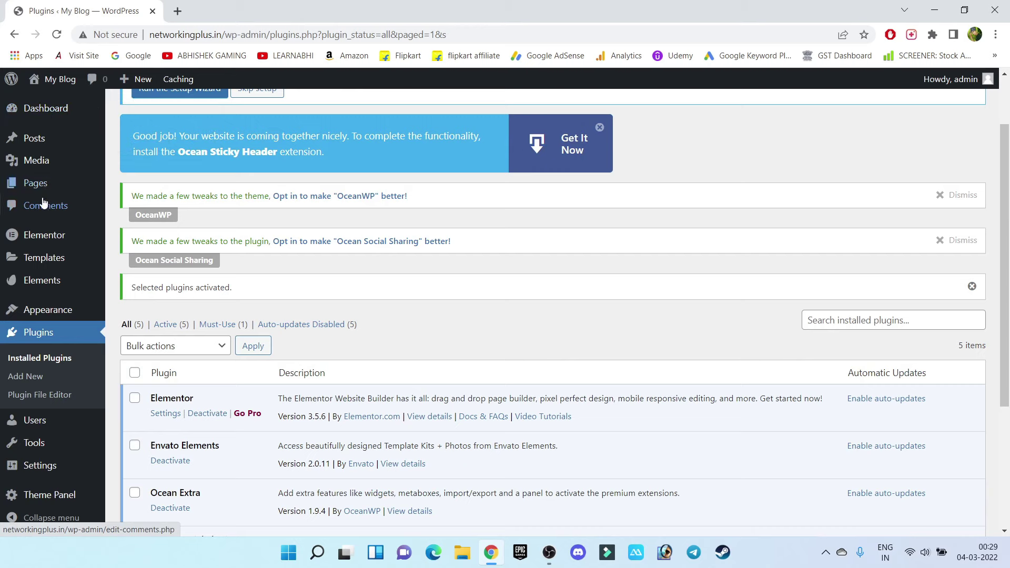
mouse_move(42, 241)
mouse_move(44, 280)
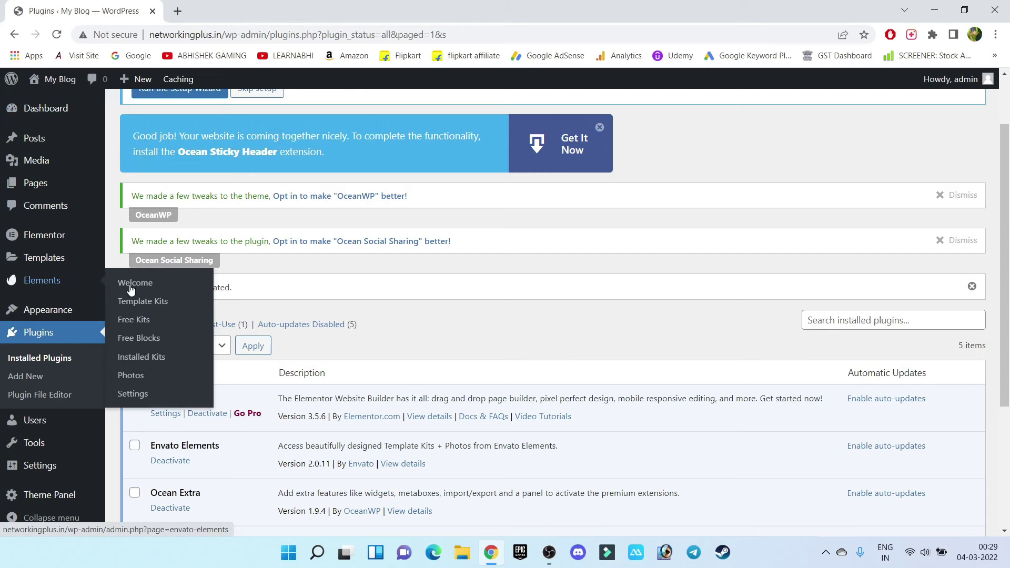
Install the Online Tutorials kit from page 8 of the Envato Elements free kits
click(134, 327)
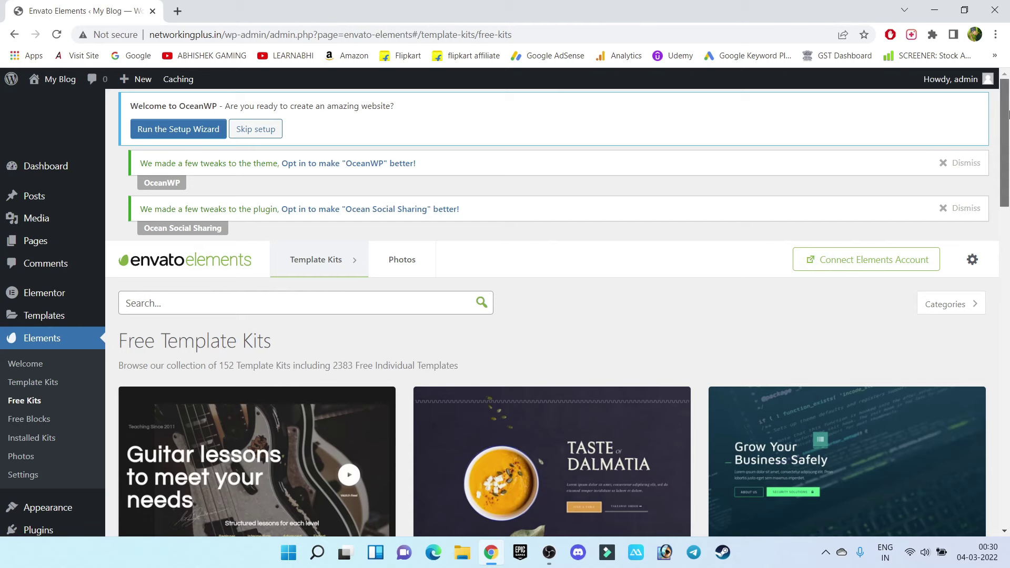
drag(1008, 115, 1009, 452)
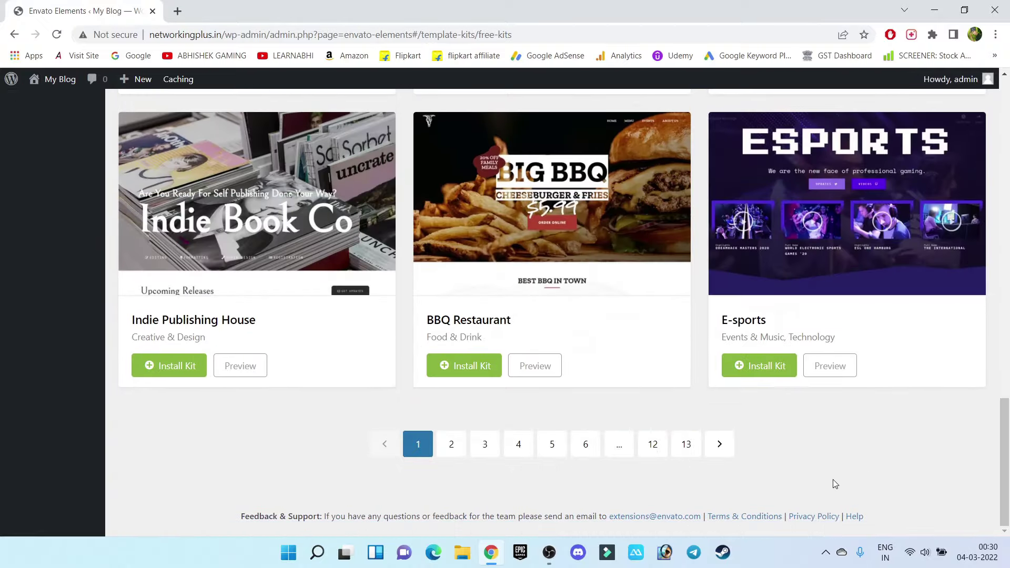
click(585, 447)
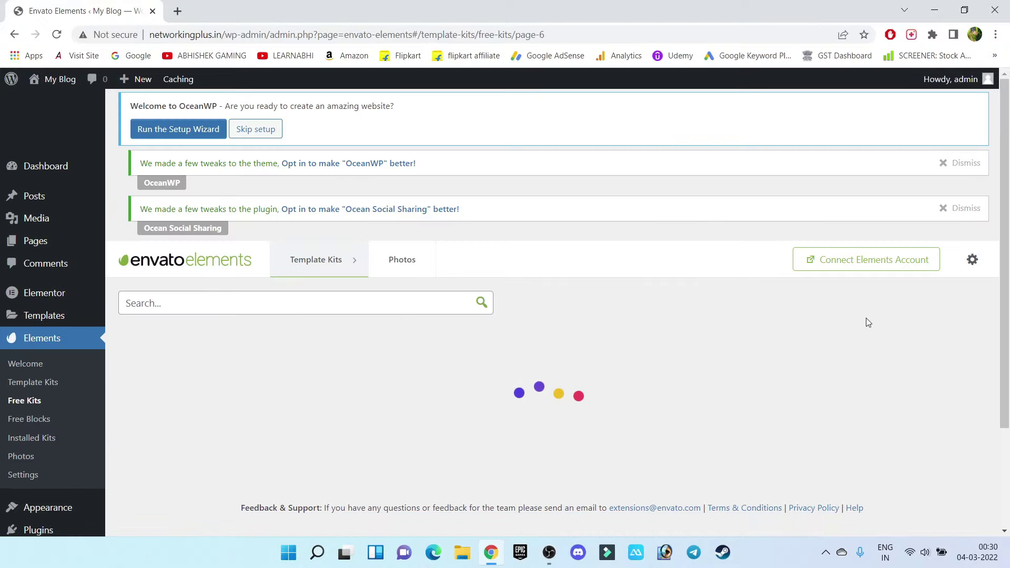
drag(1008, 158, 960, 489)
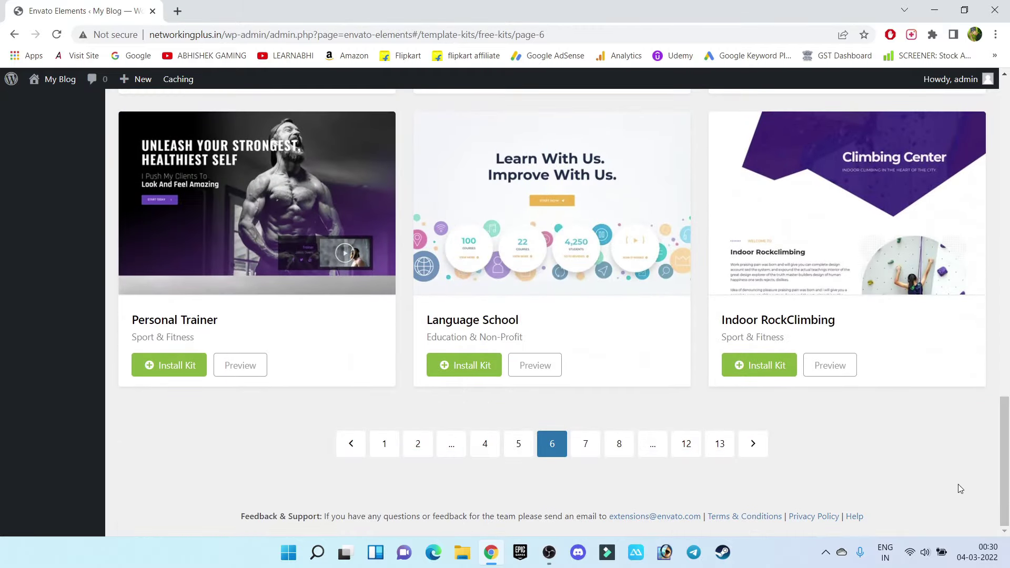
click(621, 445)
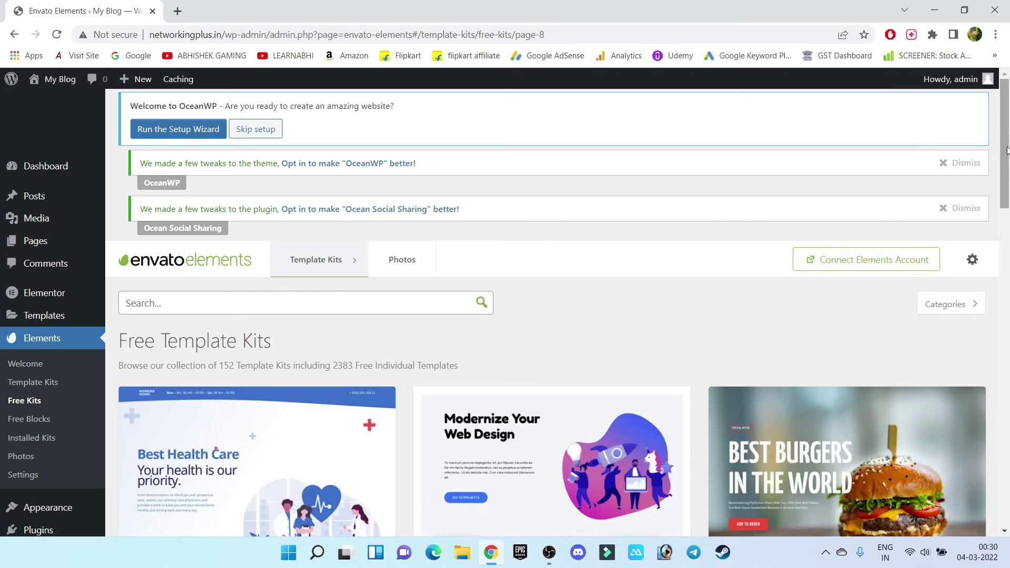
scroll(1007, 149, down, 15)
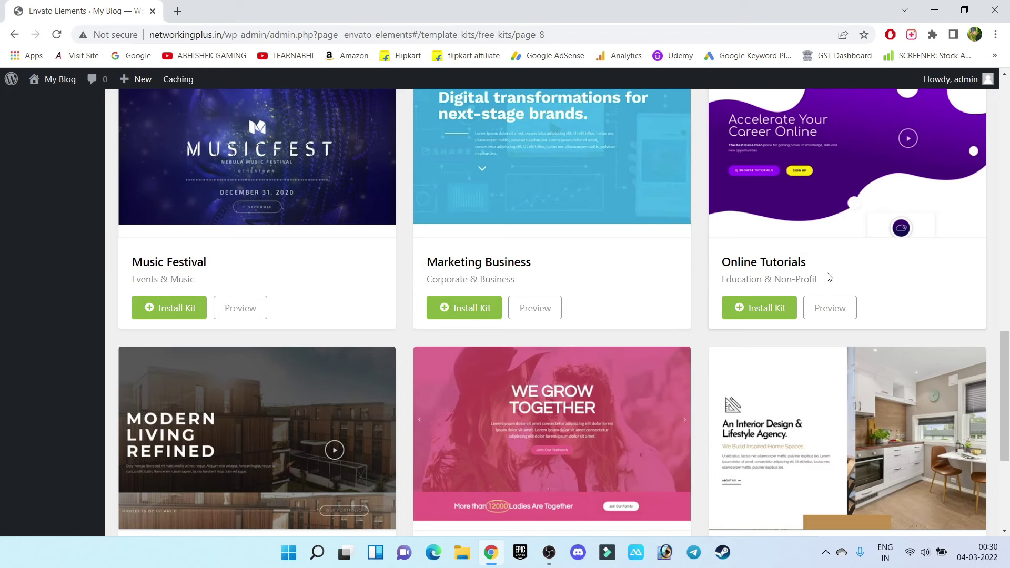
click(780, 314)
scroll(774, 313, up, 1)
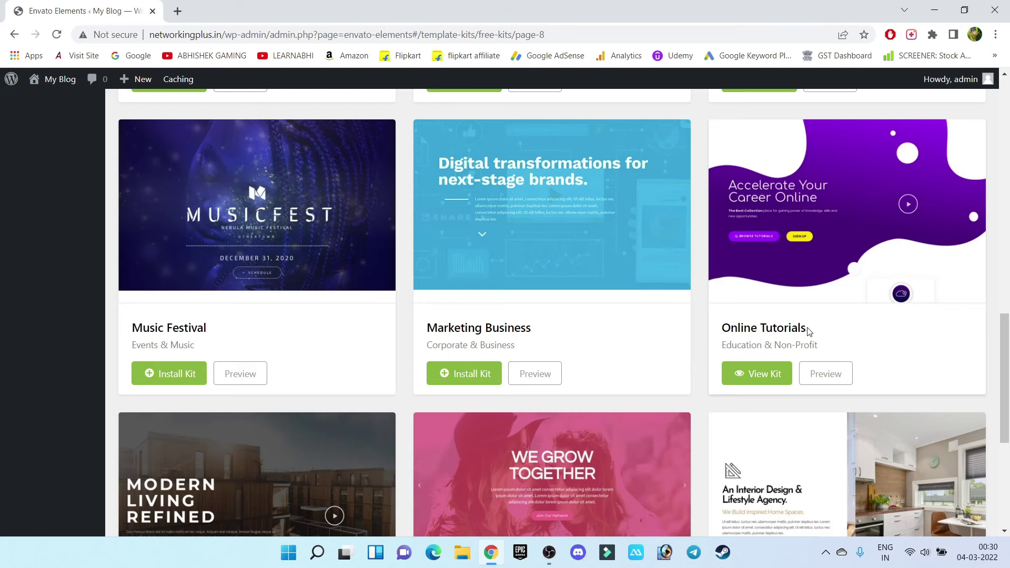
click(766, 376)
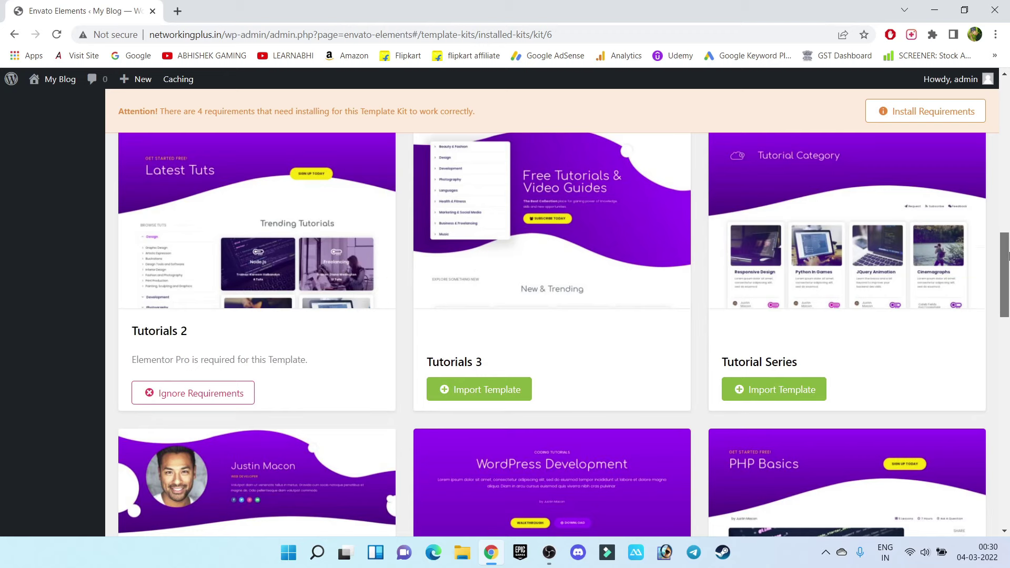
drag(1007, 257, 1007, 250)
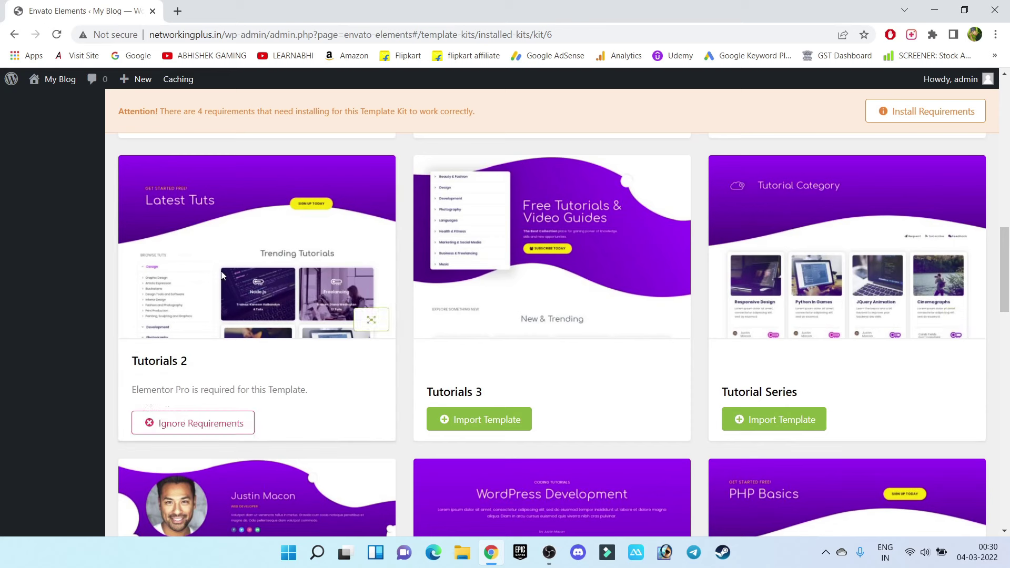
drag(132, 390, 195, 389)
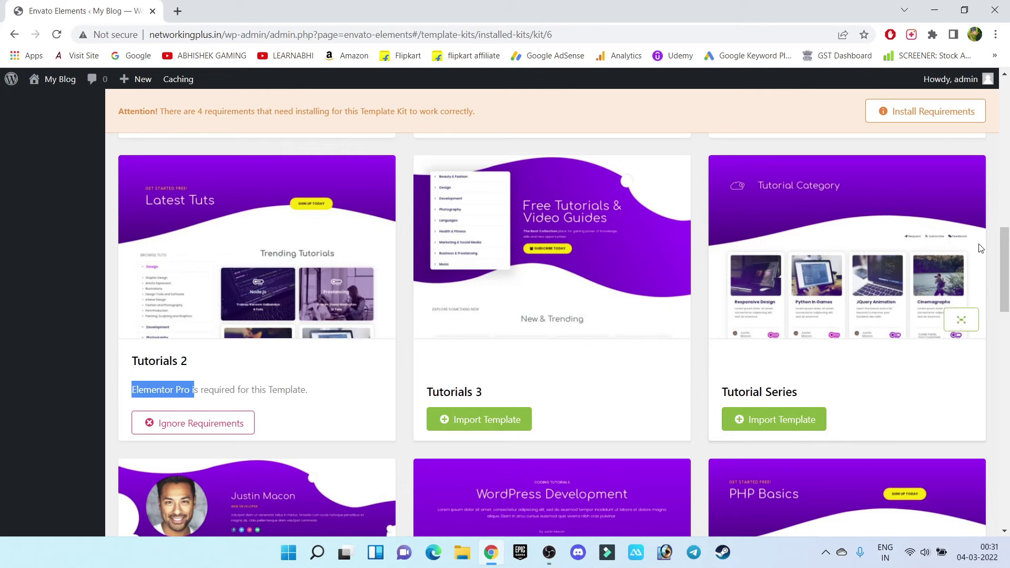
click(1009, 324)
scroll(1008, 325, up, 2)
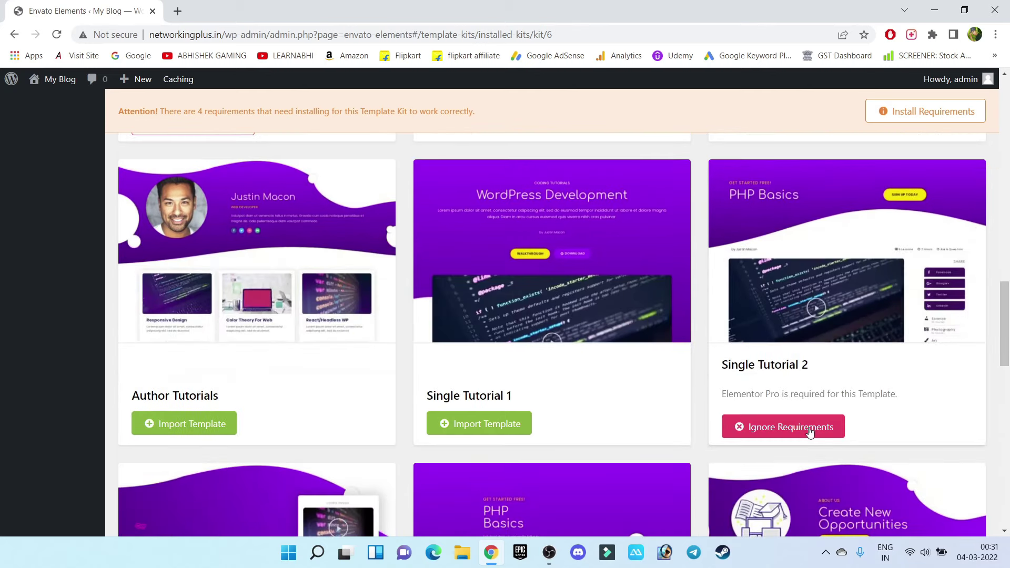
drag(722, 395, 780, 403)
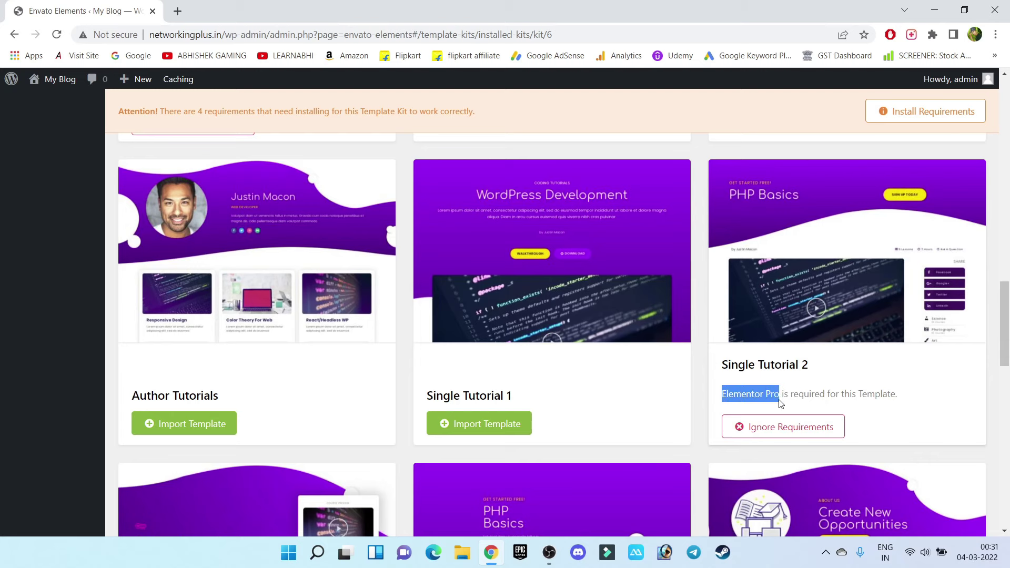
scroll(844, 272, down, 10)
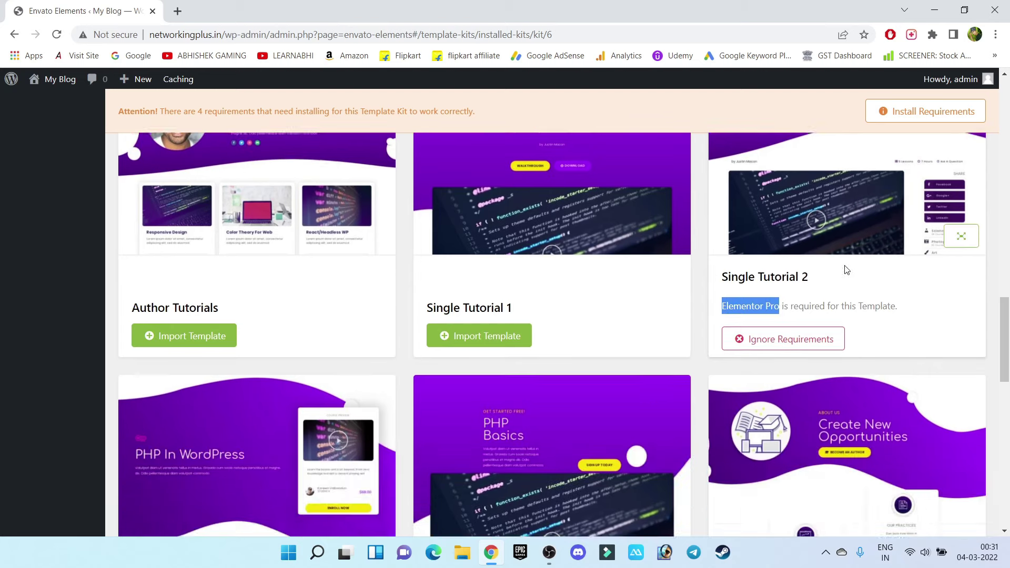
scroll(844, 272, down, 6)
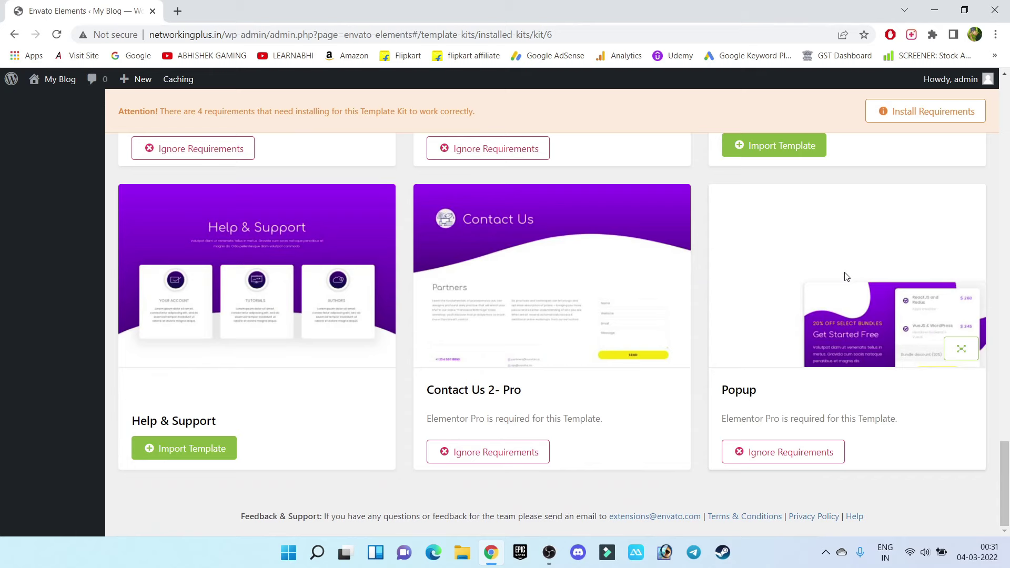
scroll(846, 276, up, 10)
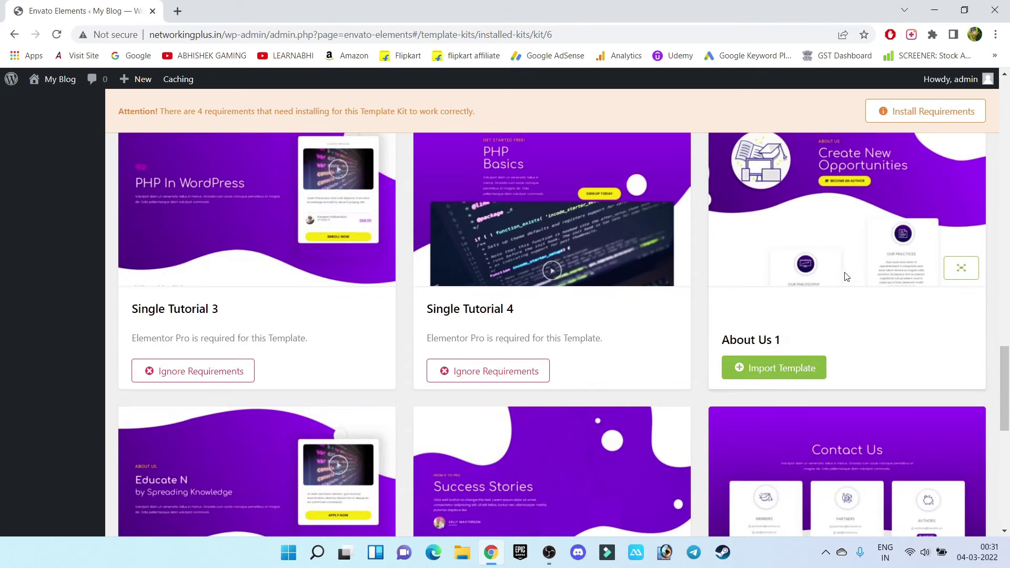
scroll(570, 254, up, 5)
scroll(584, 251, up, 5)
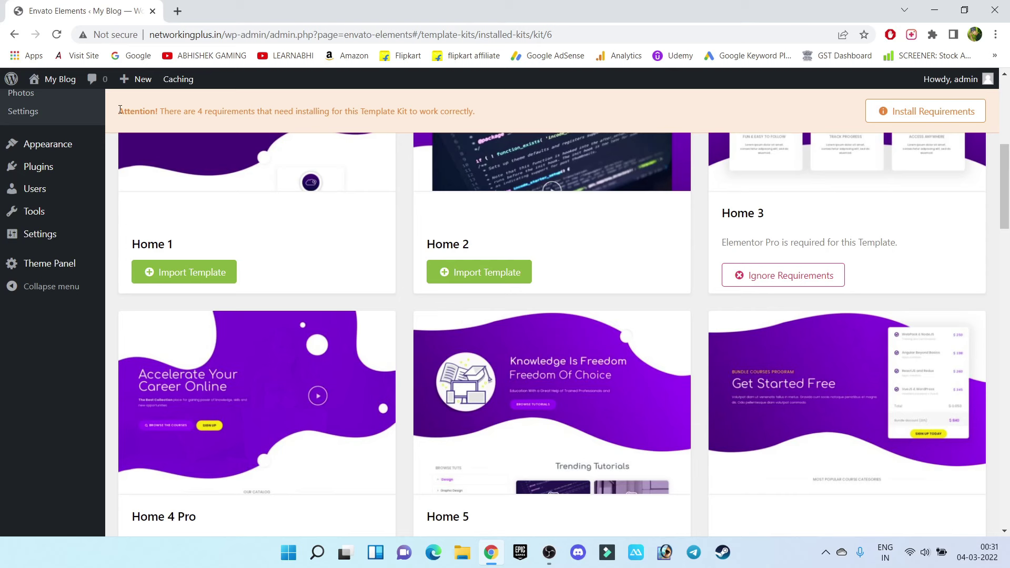
drag(120, 110, 478, 109)
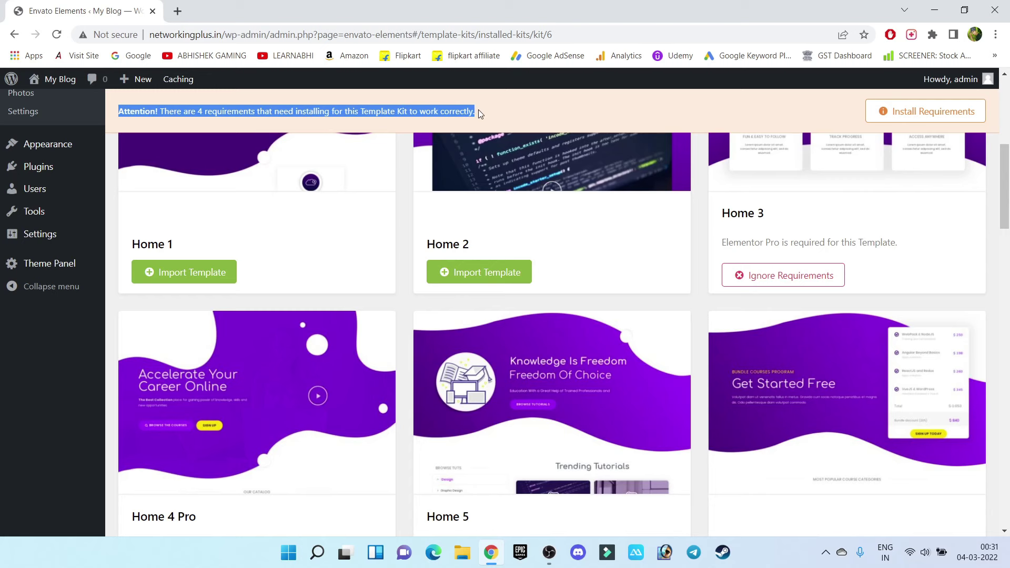
Install the kit's colour schemes, typography schemes and custom CSS, skipping Elementor Pro
click(486, 112)
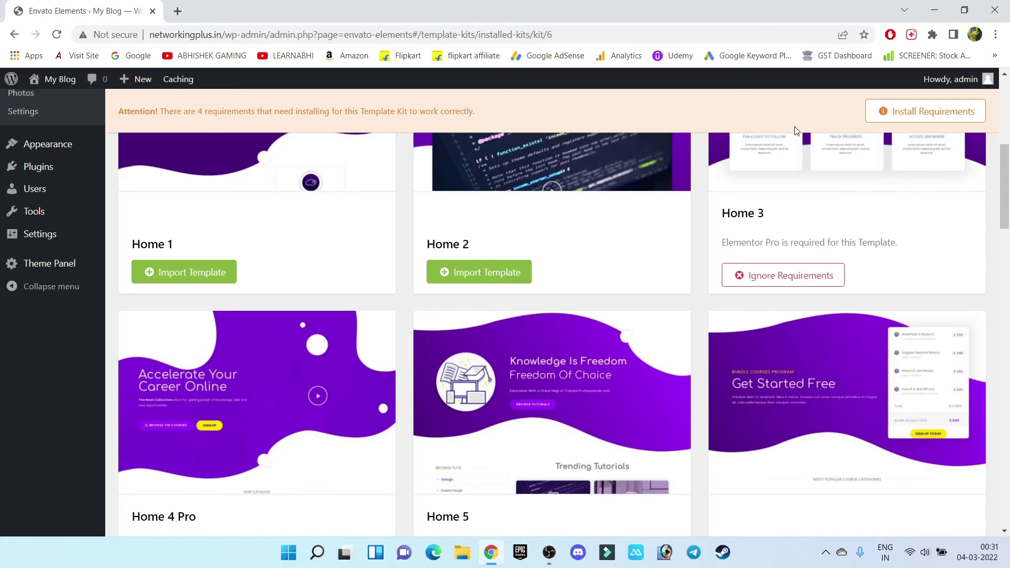
click(905, 114)
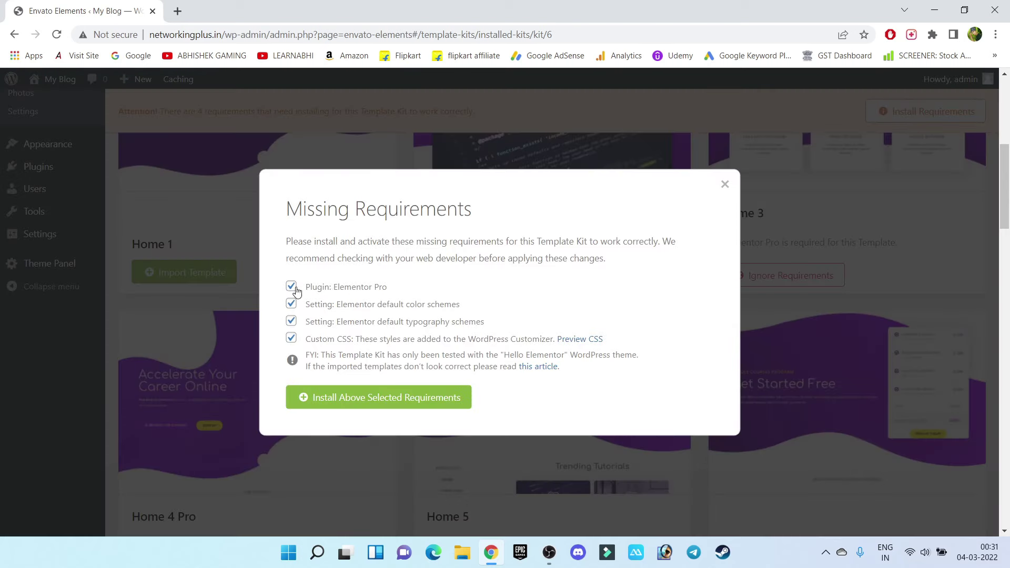
click(291, 287)
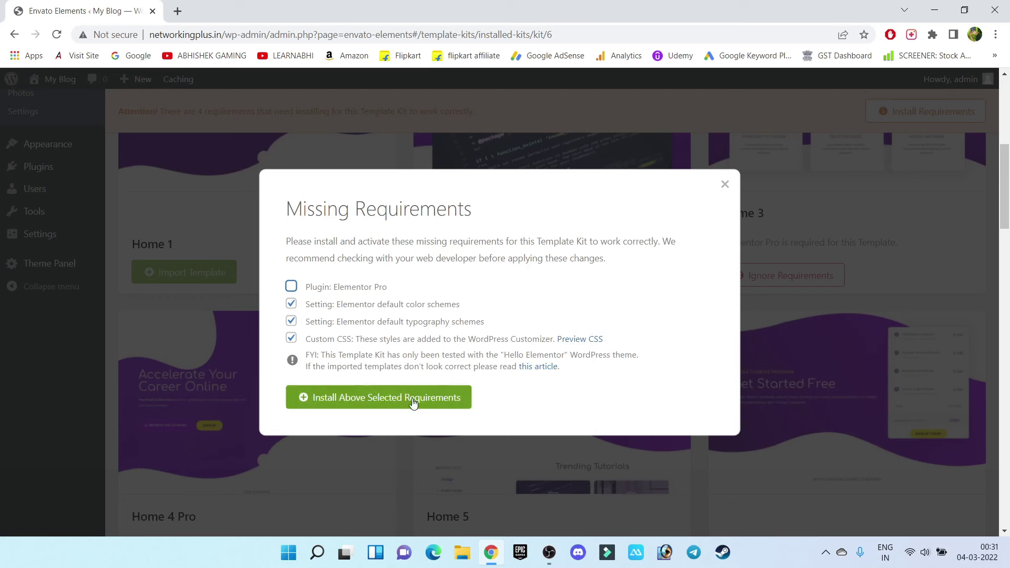
click(429, 405)
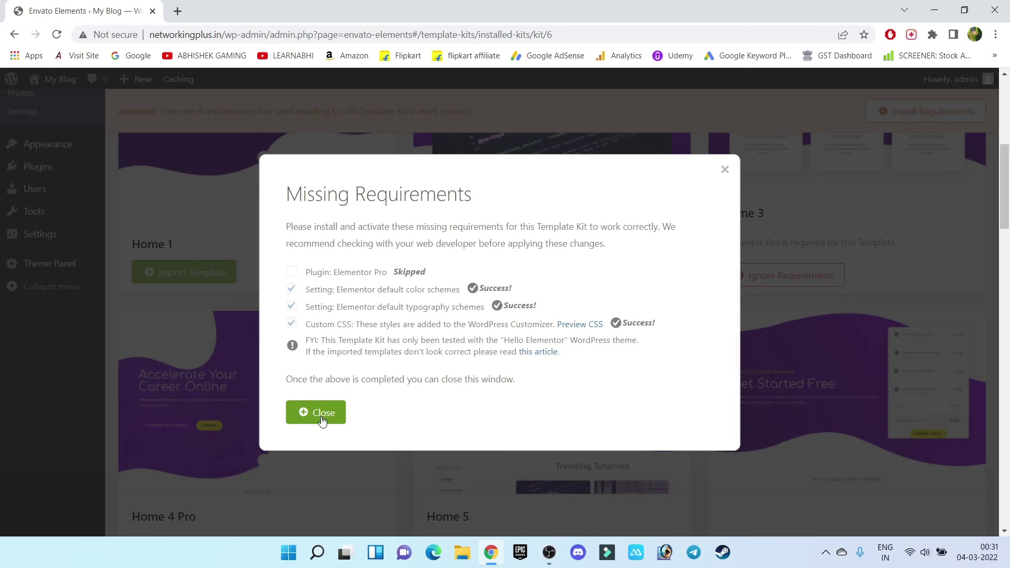
click(322, 419)
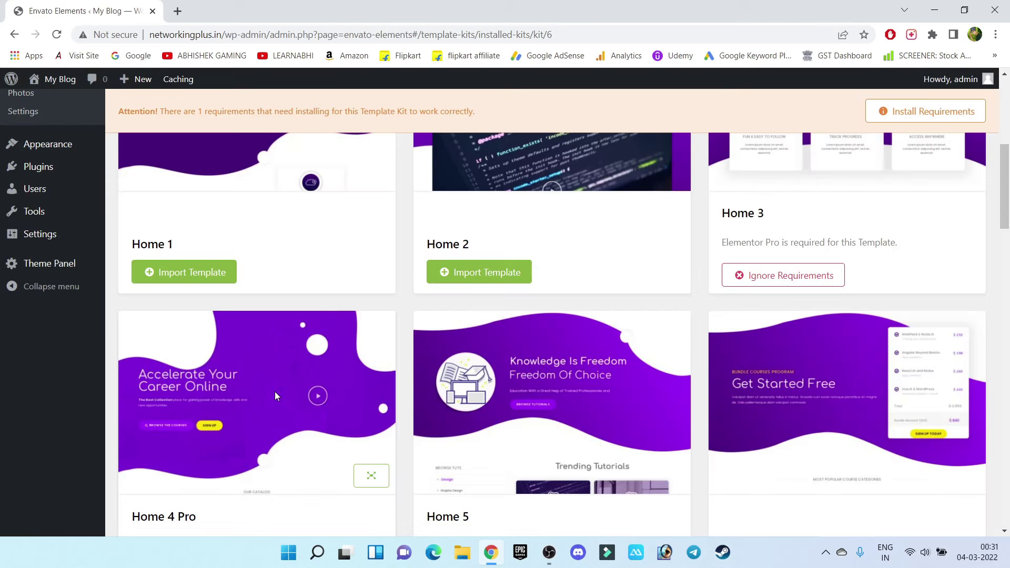
Import the Home 1 template from the Online Tutorials kit
scroll(598, 289, up, 2)
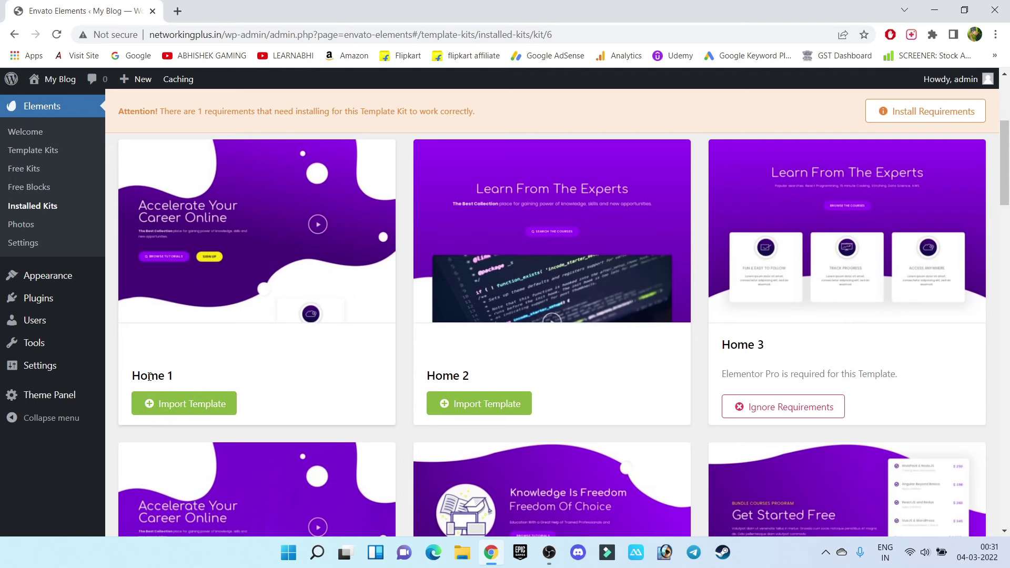
drag(148, 377, 192, 380)
click(192, 381)
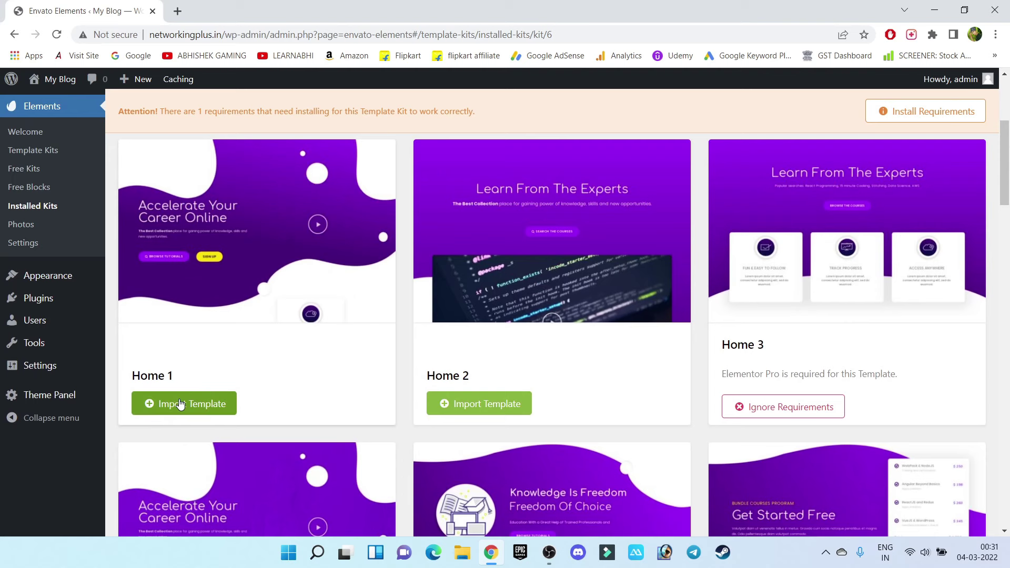
click(180, 403)
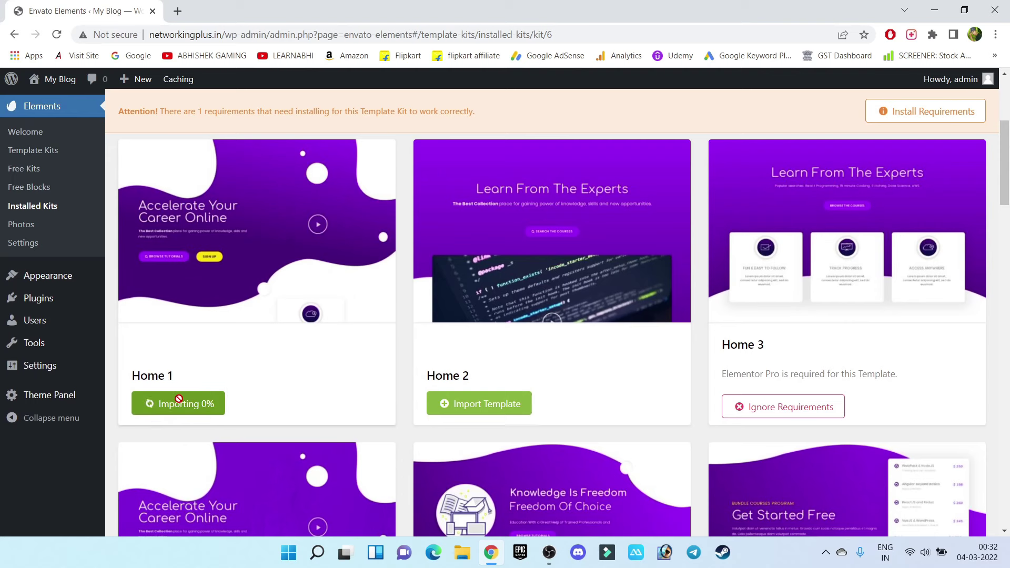
Import the Contact Us 1 and About Us 1 templates and wait for imports
drag(1005, 187, 641, 551)
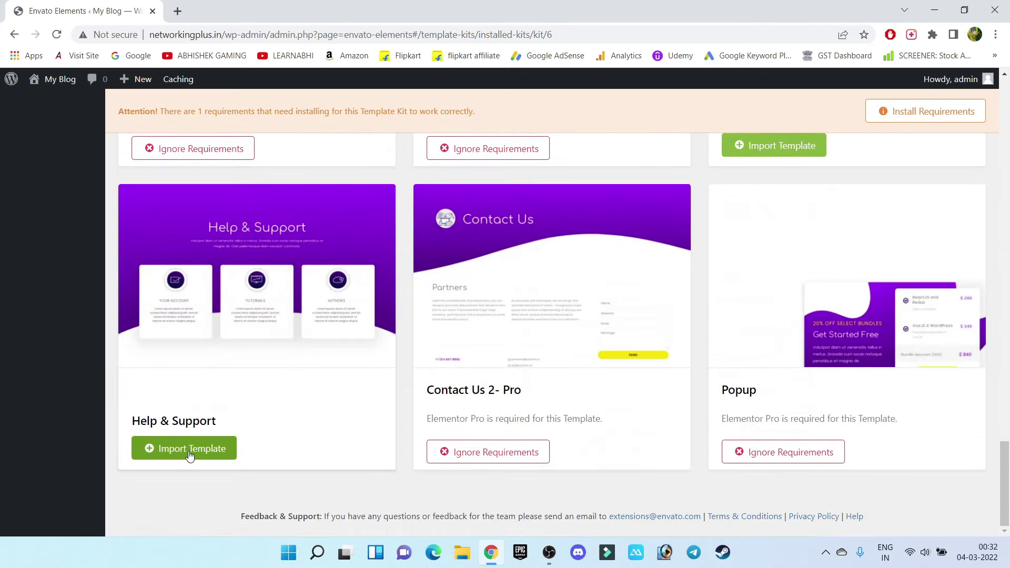
scroll(721, 458, up, 5)
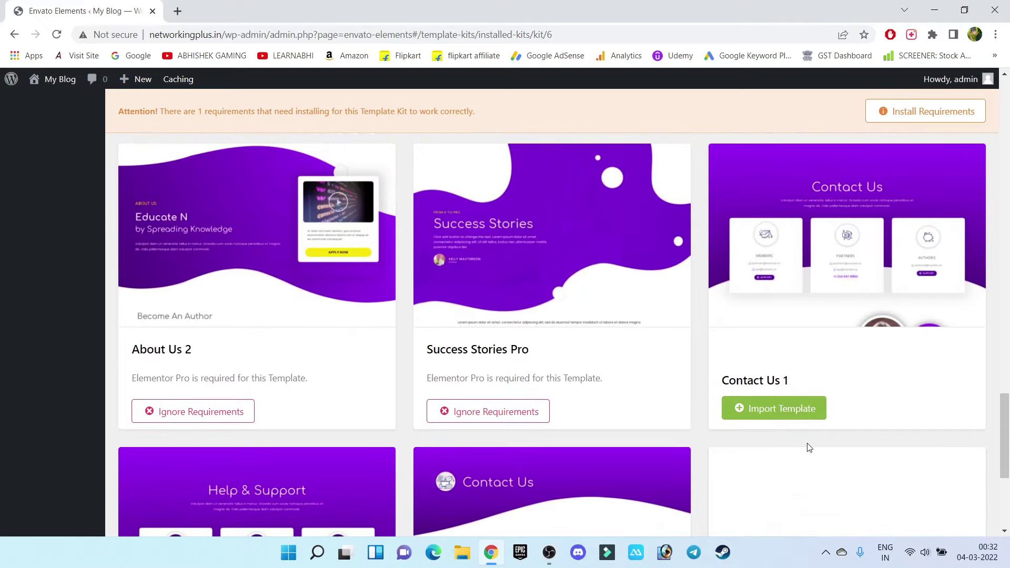
click(779, 409)
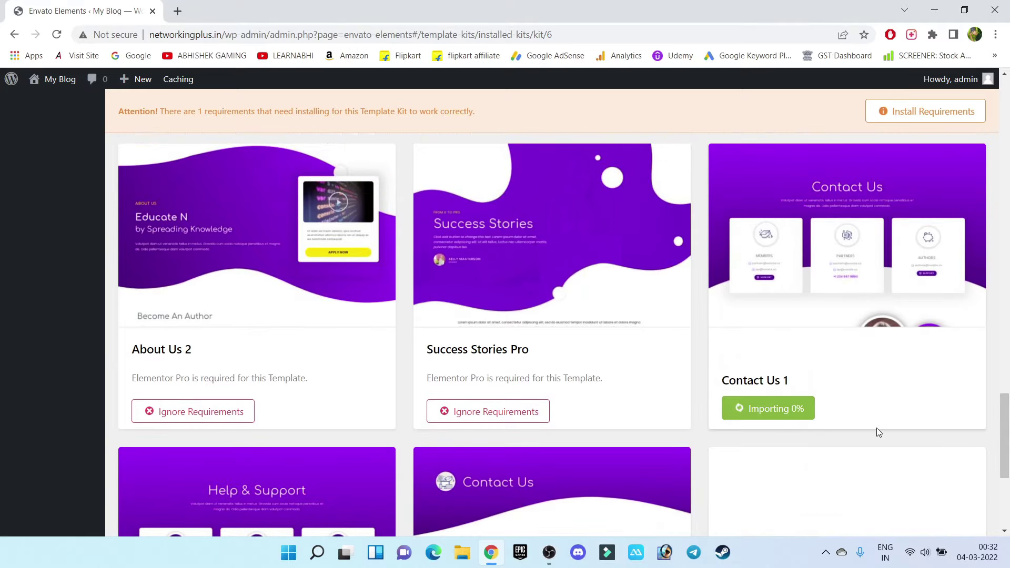
scroll(877, 428, up, 5)
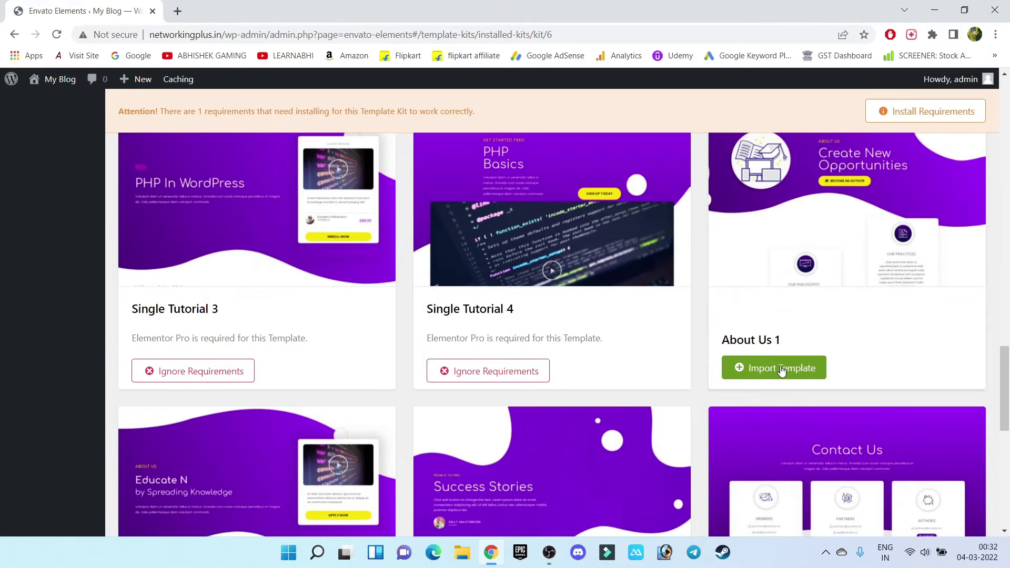
click(781, 368)
scroll(844, 371, up, 5)
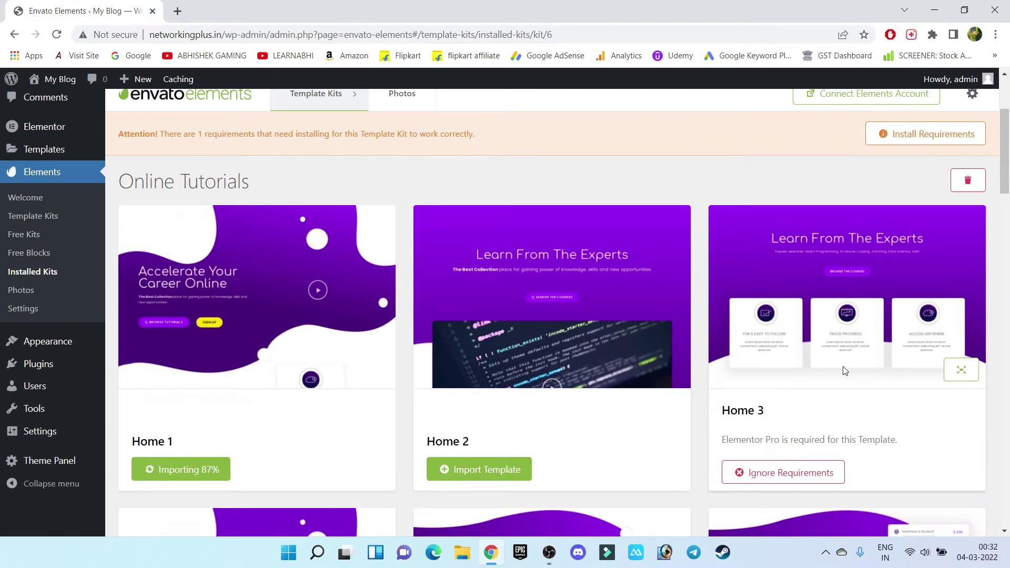
scroll(799, 420, down, 1)
scroll(799, 421, up, 5)
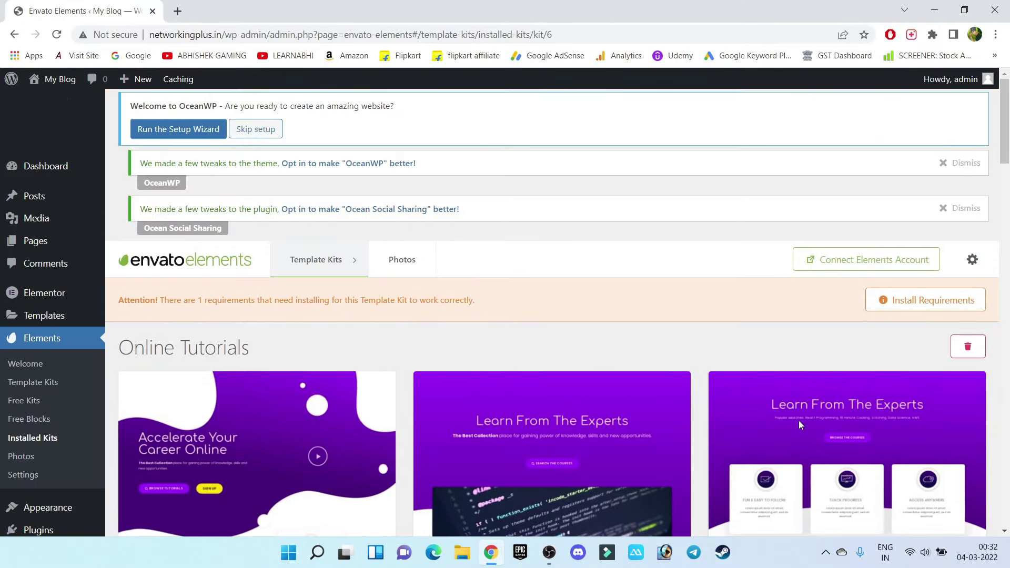
scroll(799, 421, down, 1)
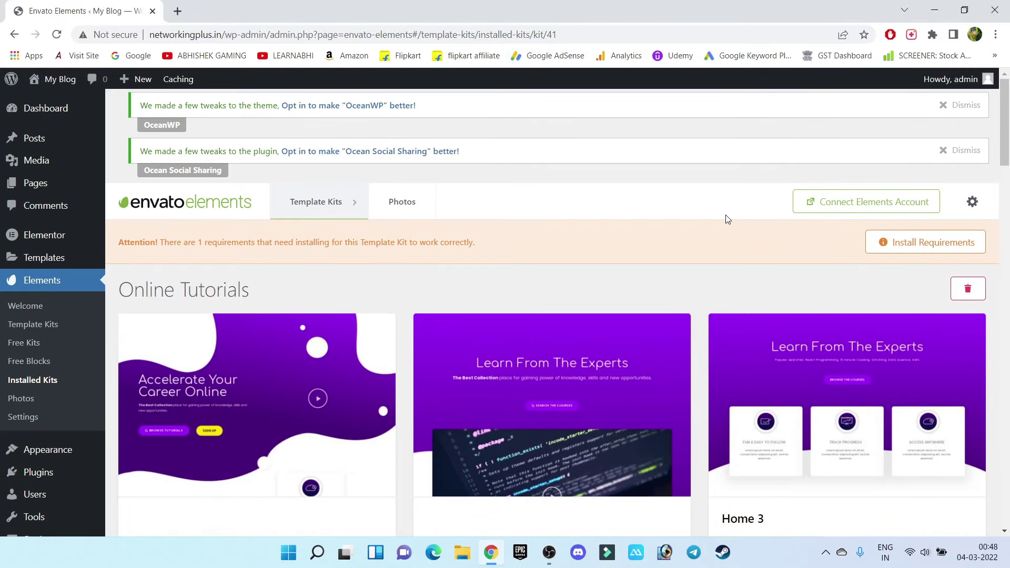
Move the Sample Page to the Trash from All Pages, then start a new blank page
mouse_move(39, 188)
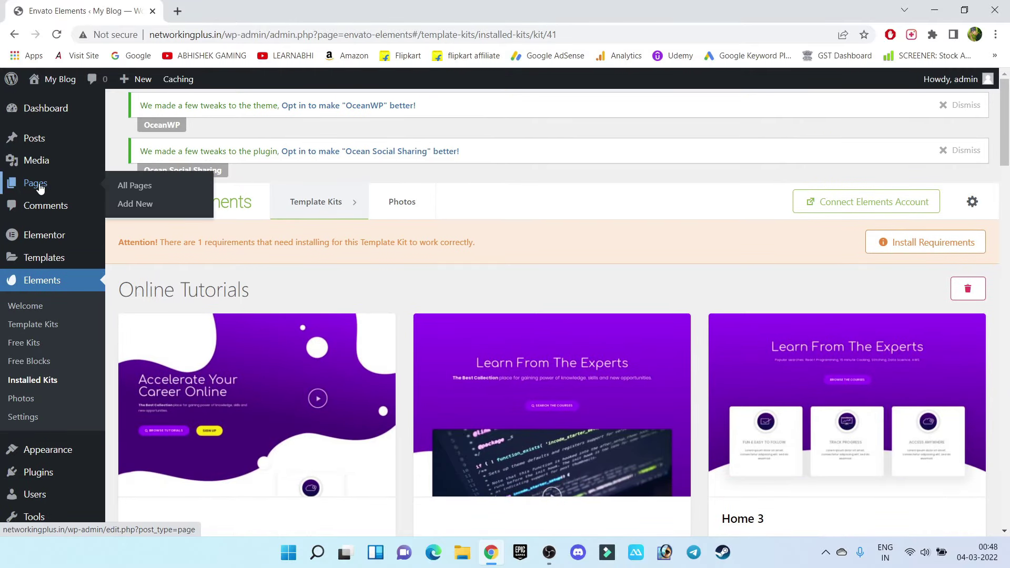
click(143, 190)
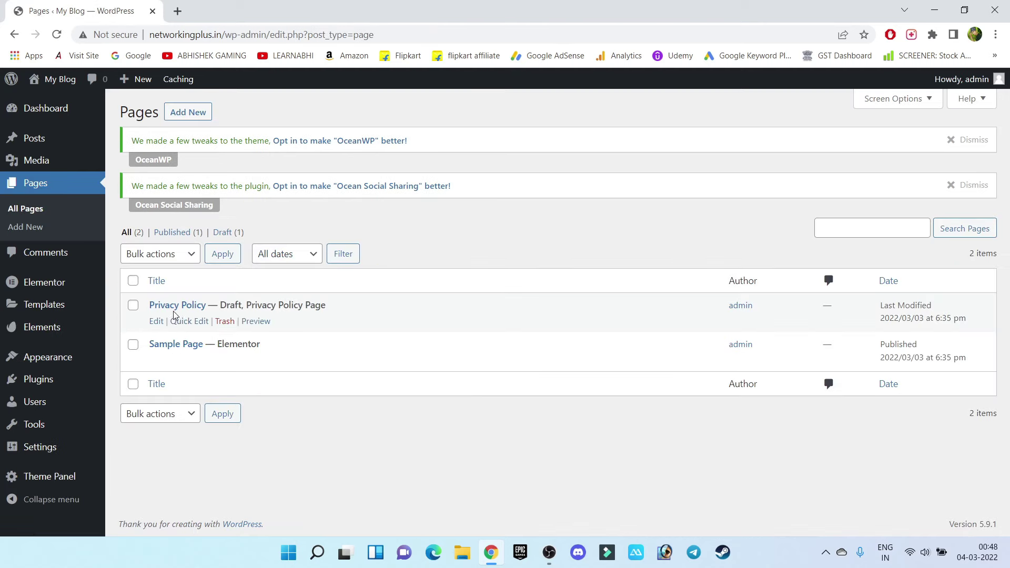
click(133, 344)
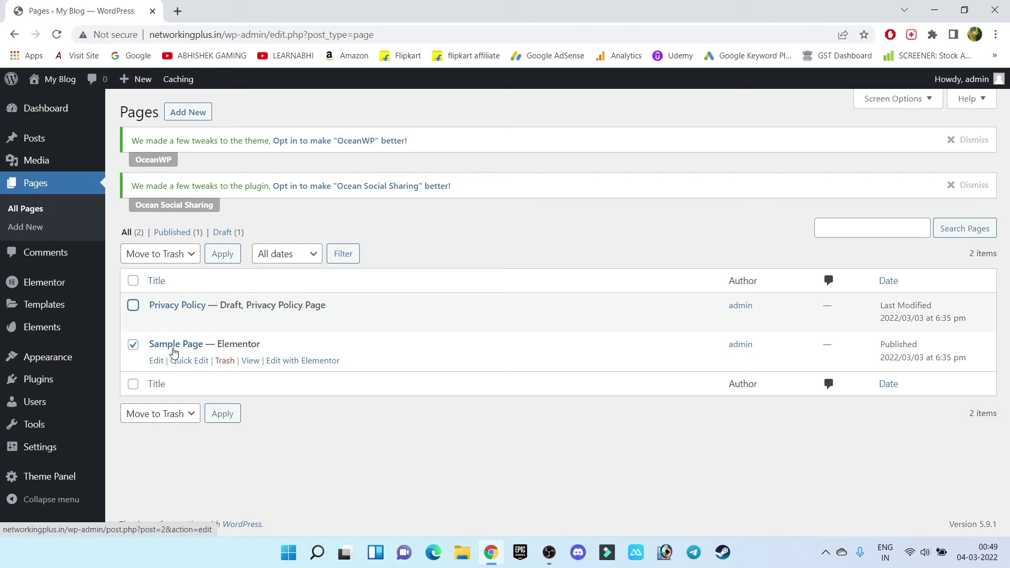
click(222, 361)
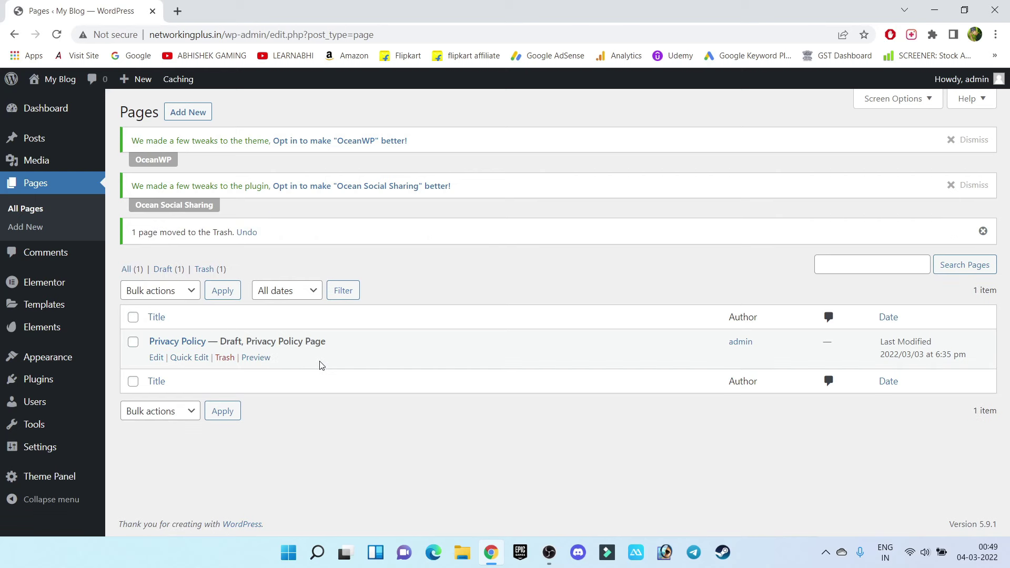
click(188, 113)
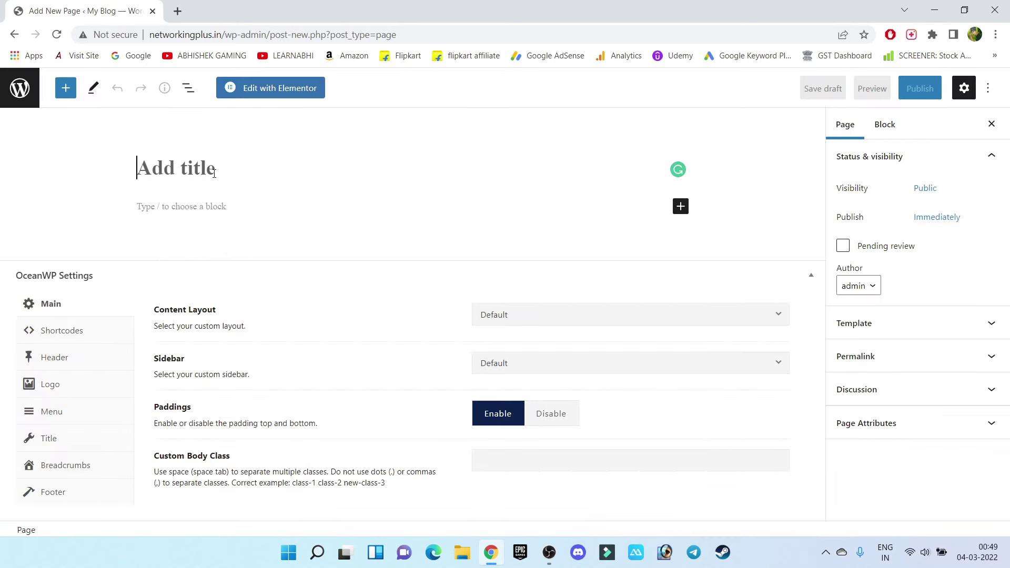
Title the new page 'Home' and set its OceanWP content layout to 100% Full Width
text(Ho)
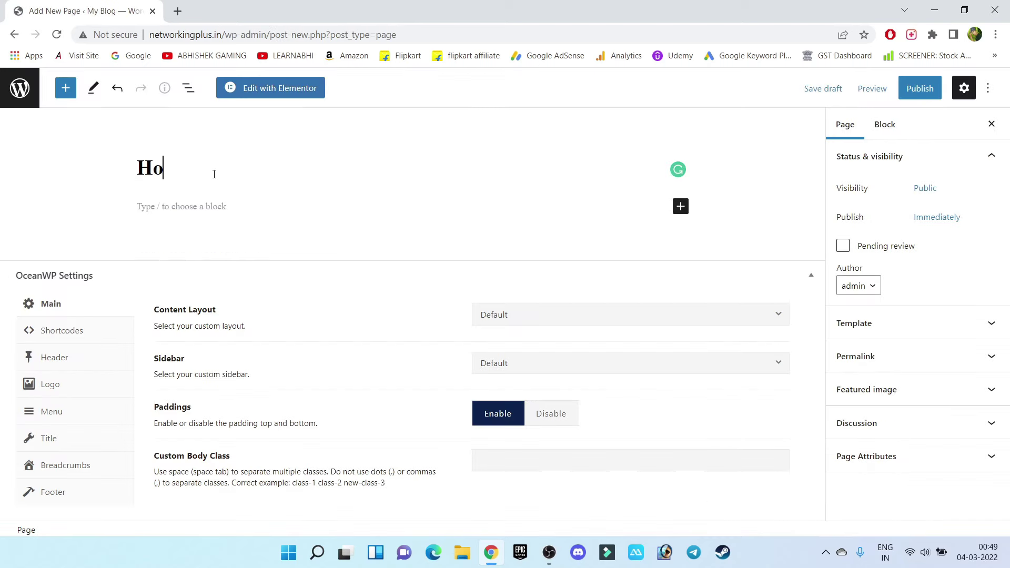
text(me)
click(665, 322)
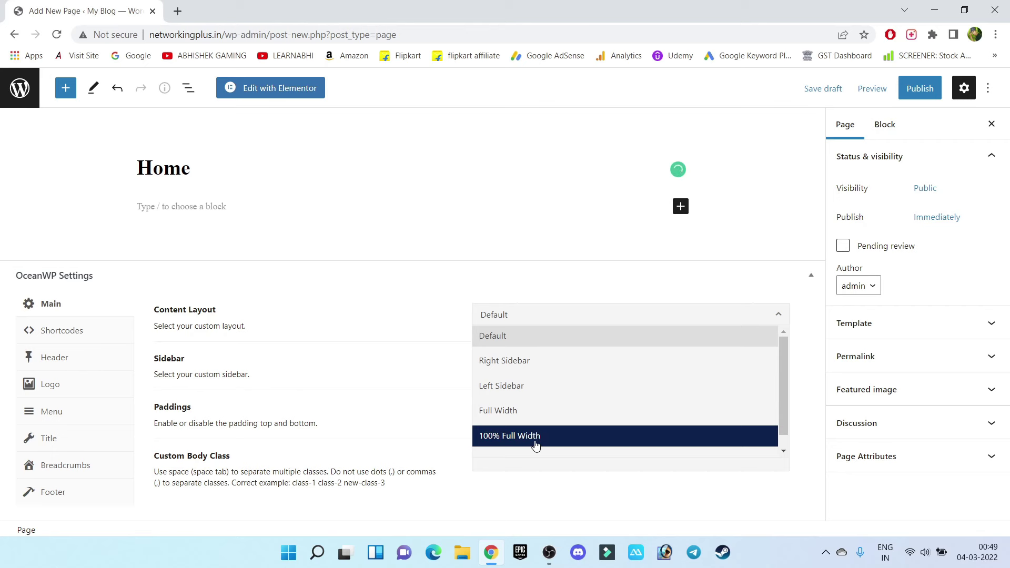
click(536, 439)
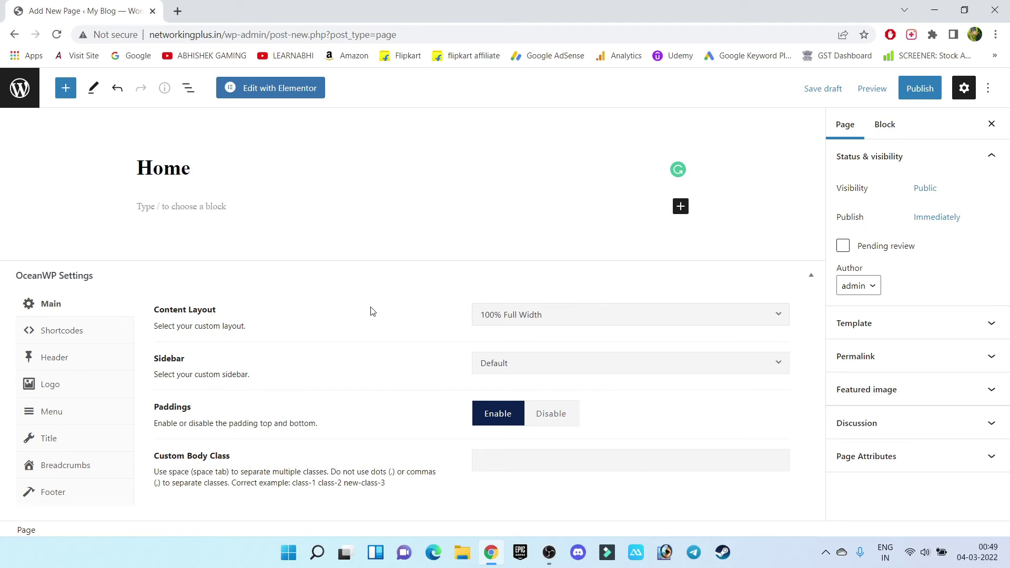
Disable the Home page title display, publish the page, and return to the Pages list
click(63, 439)
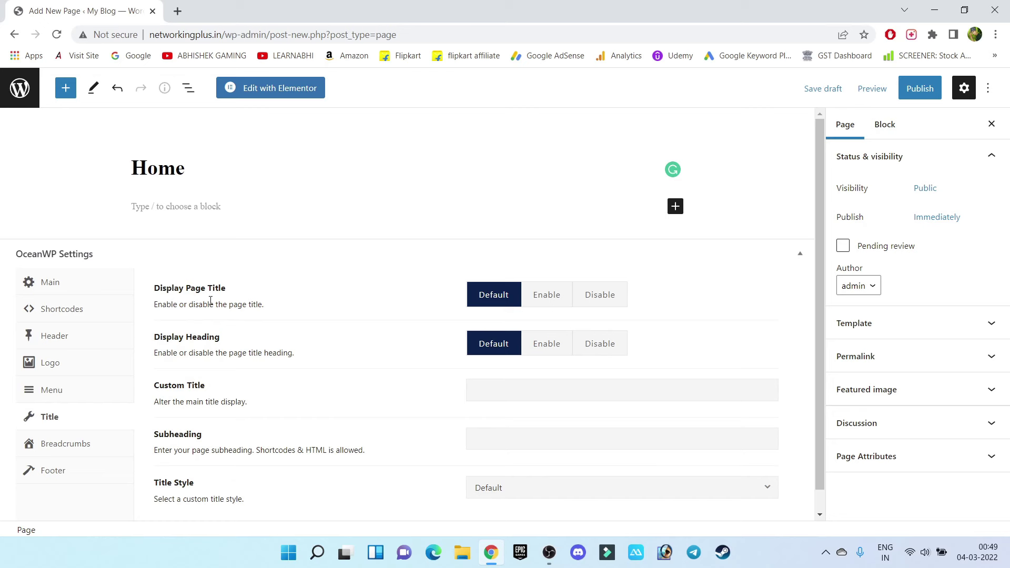
click(609, 295)
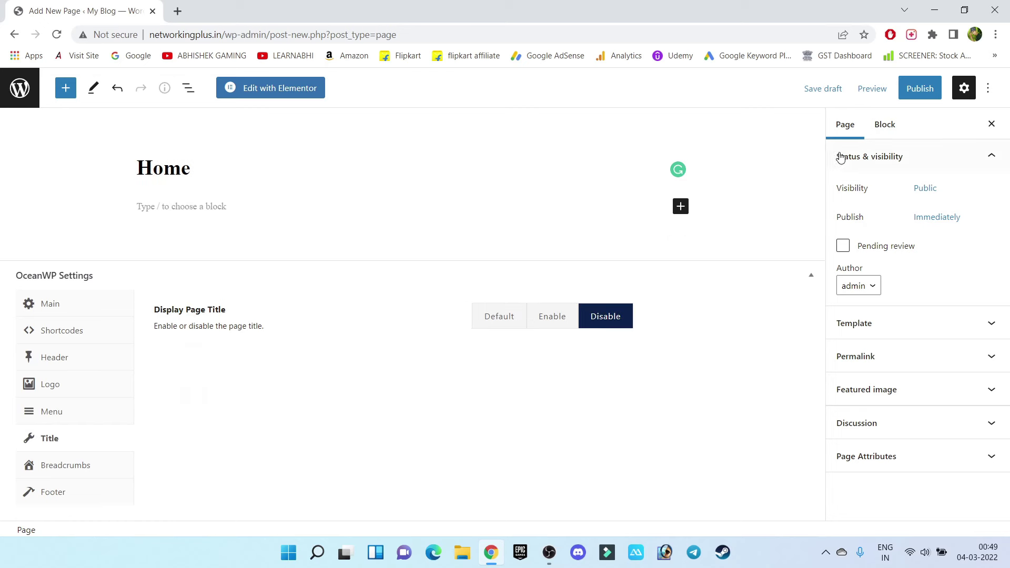
click(921, 91)
click(877, 88)
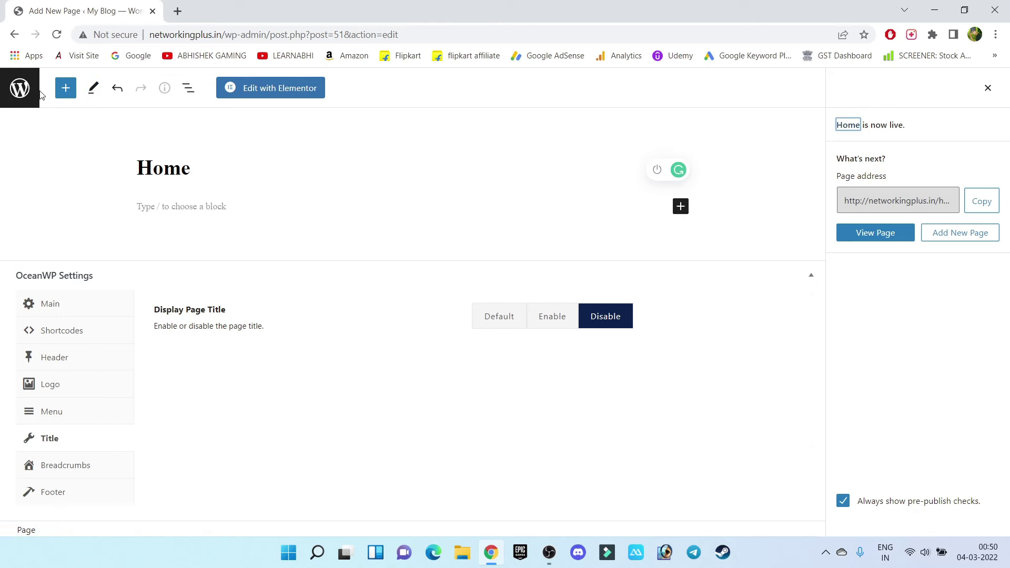
click(19, 89)
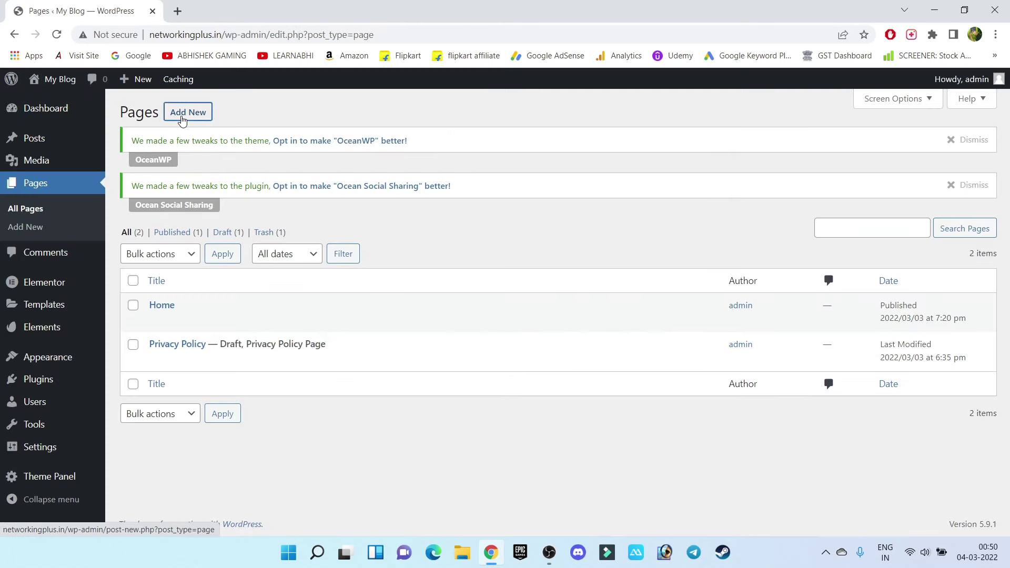
Create a new page titled 'Courses' with a 100% Full Width content layout
click(182, 121)
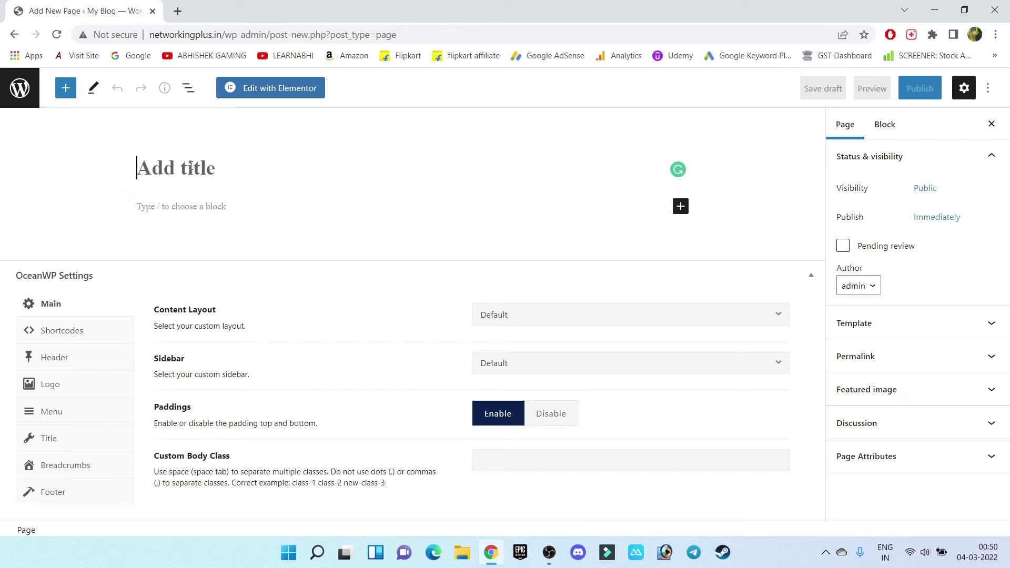
text(Co)
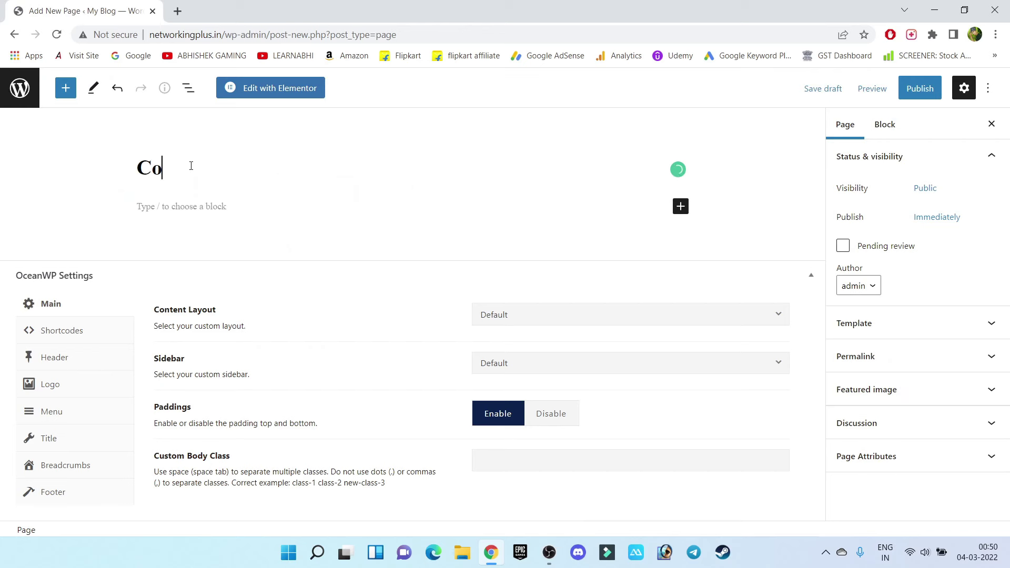
text(urses)
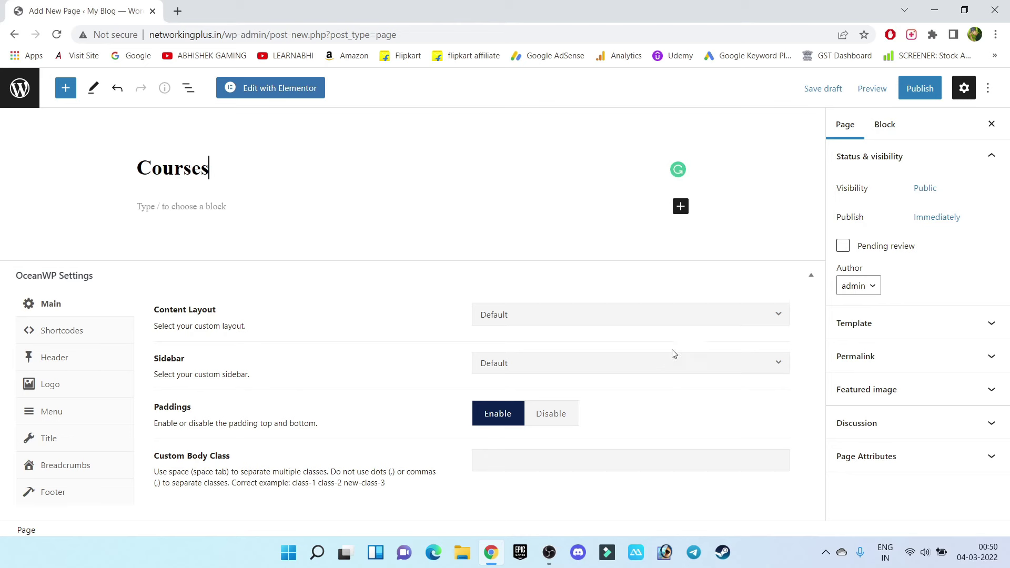
click(691, 322)
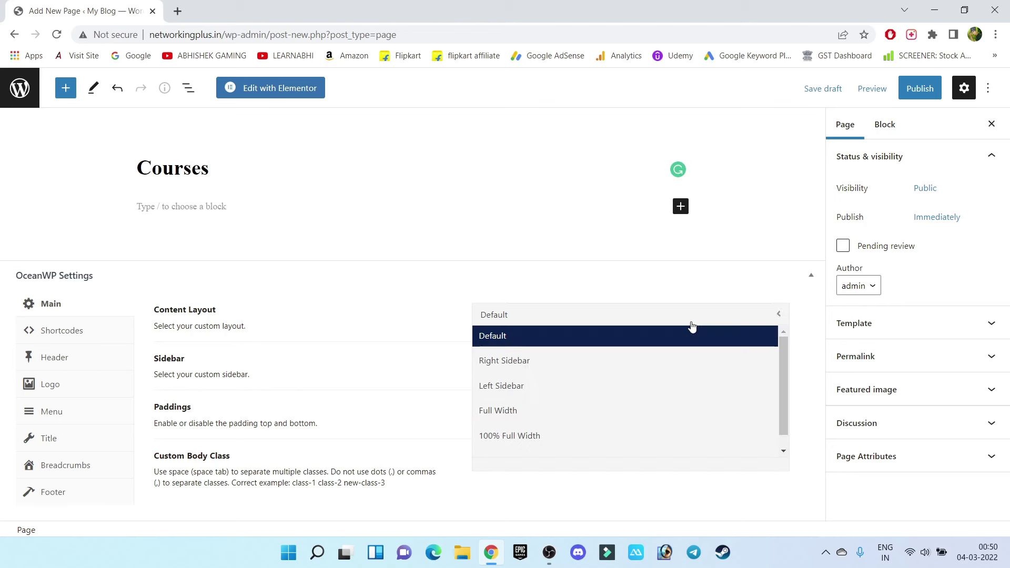
click(514, 441)
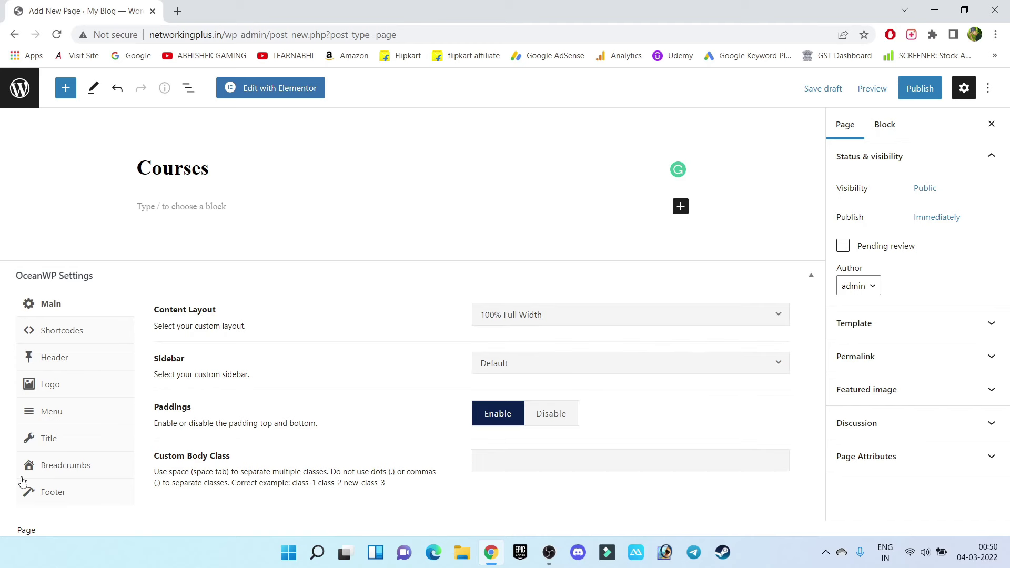
Publish the Courses page and return to the Pages list
click(46, 440)
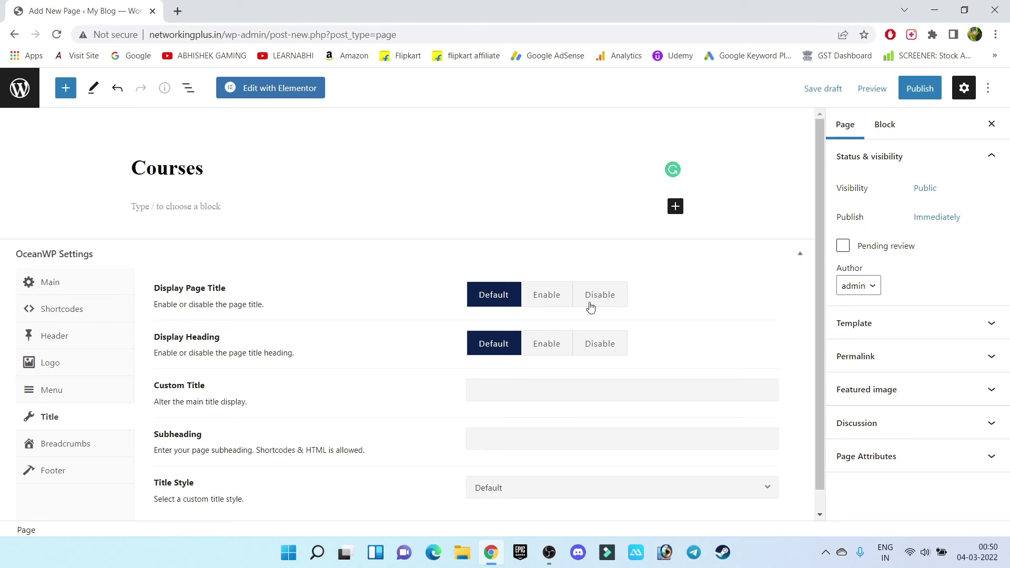
click(920, 96)
click(918, 94)
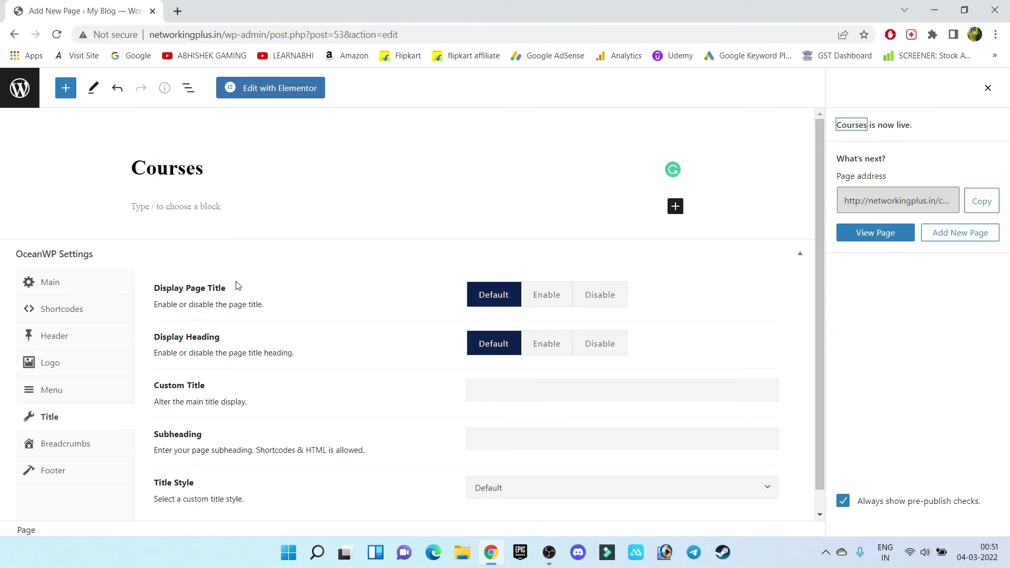
click(18, 95)
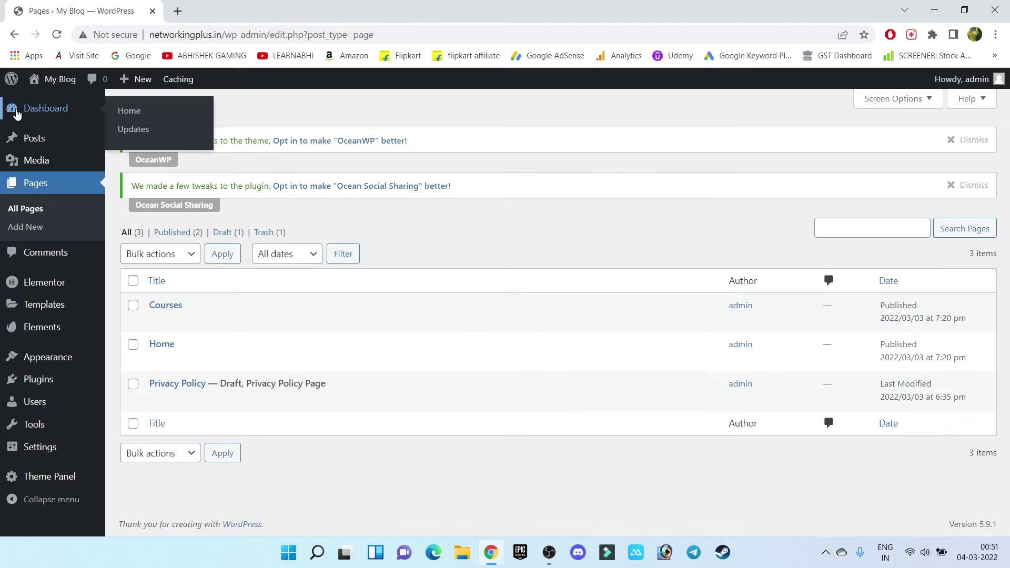
In Settings > Reading, make the homepage a static page using Home, and save
mouse_move(30, 451)
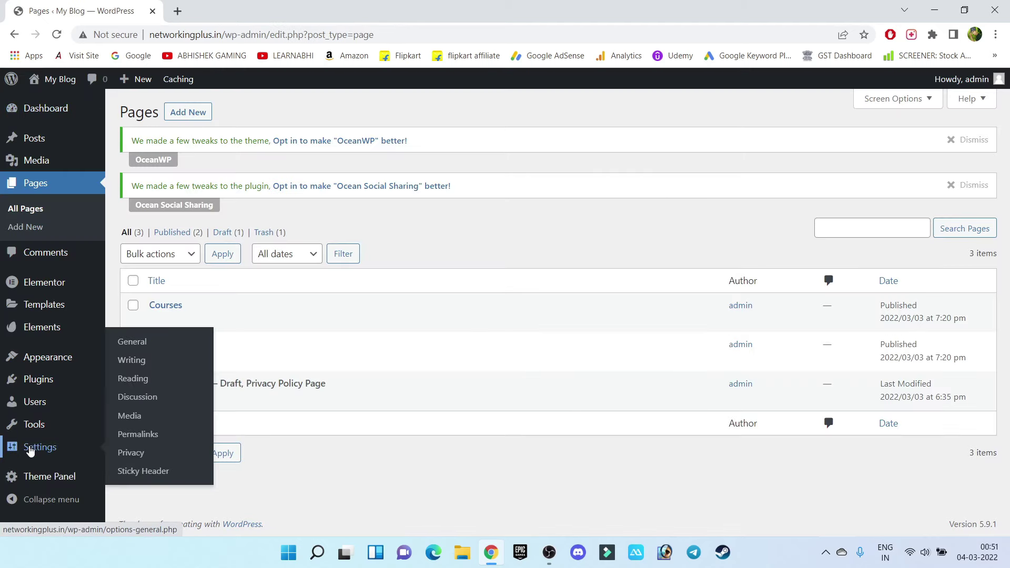
click(142, 383)
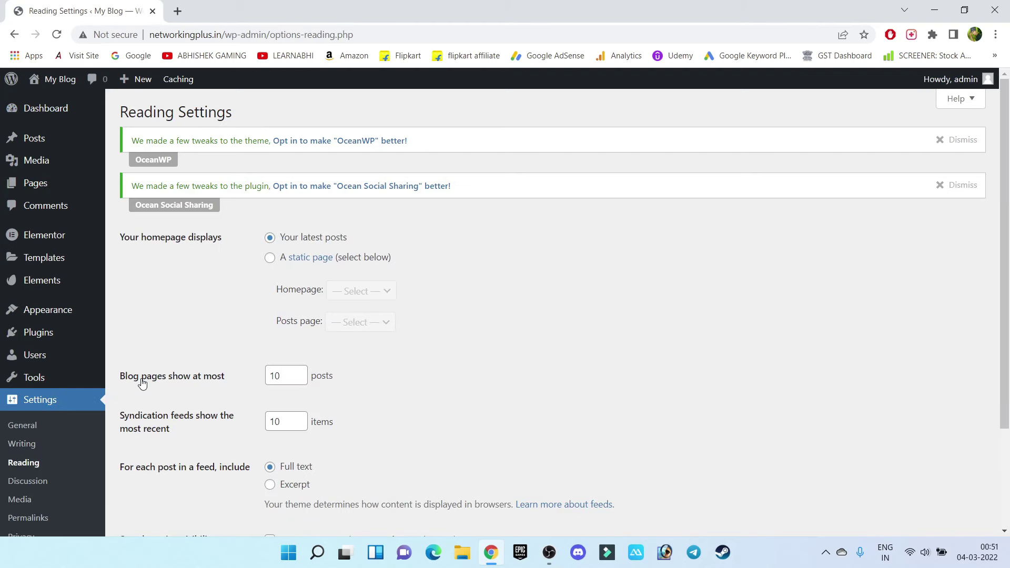
drag(130, 241, 228, 236)
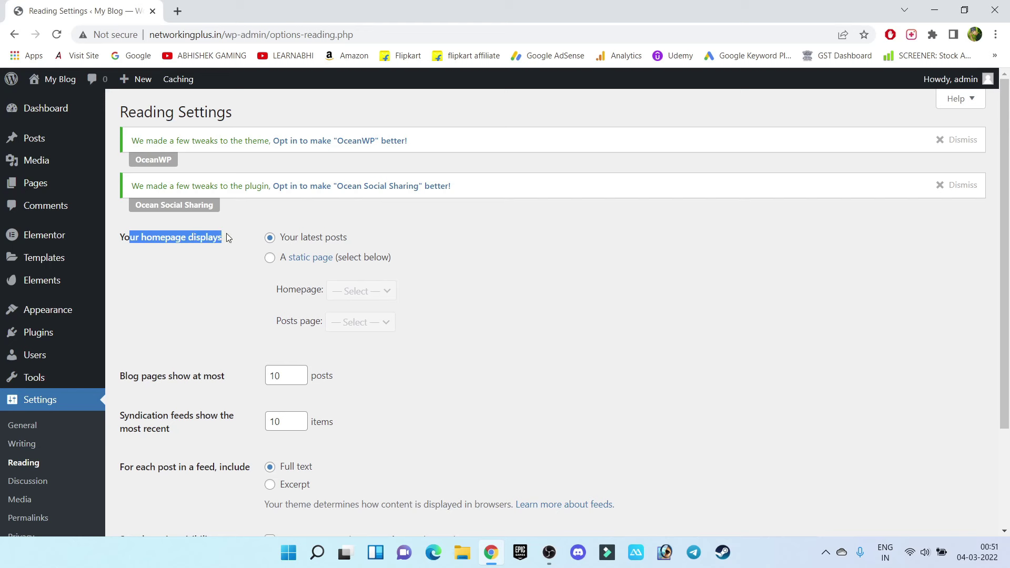
click(232, 280)
click(271, 259)
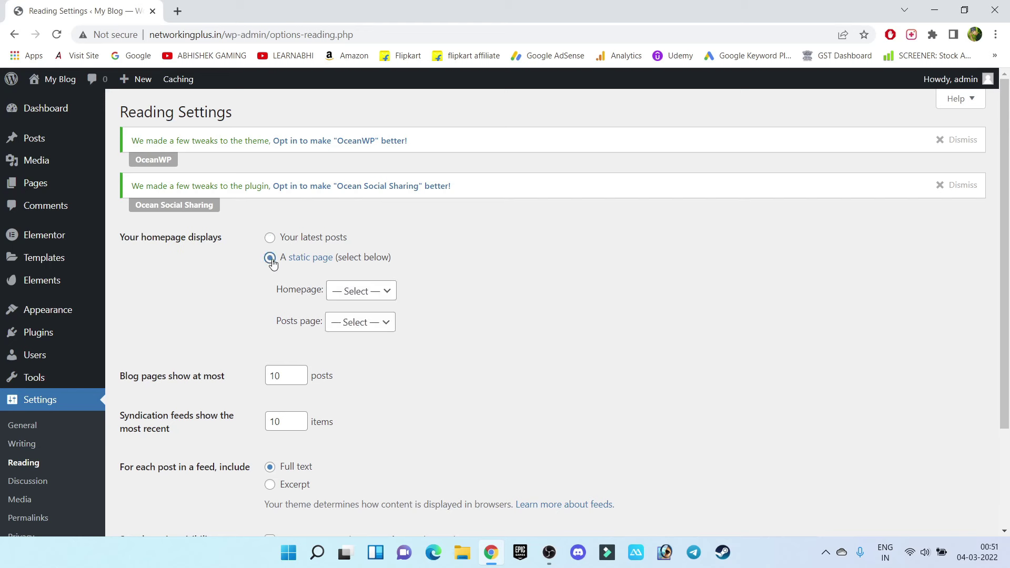
click(358, 291)
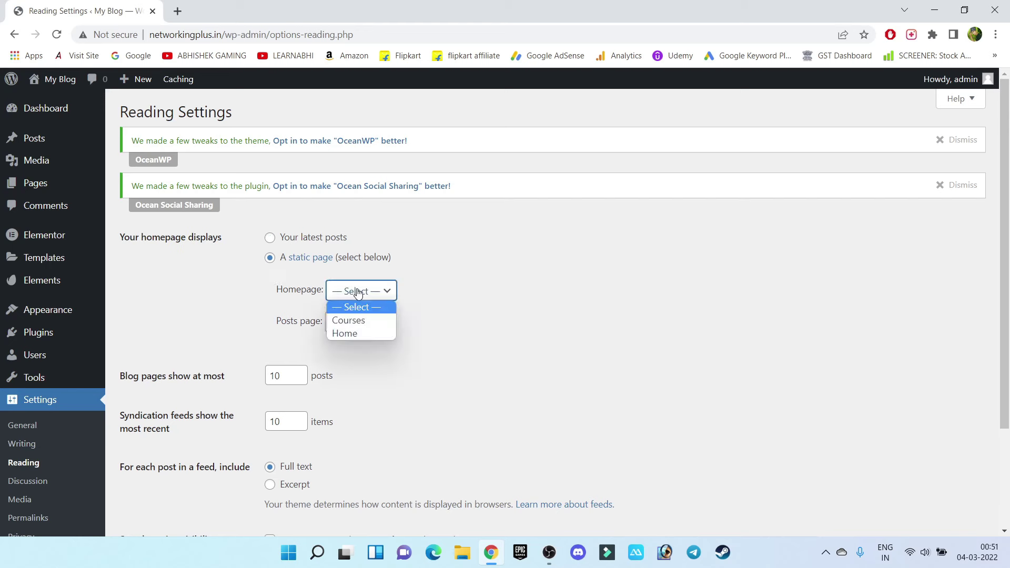
click(359, 334)
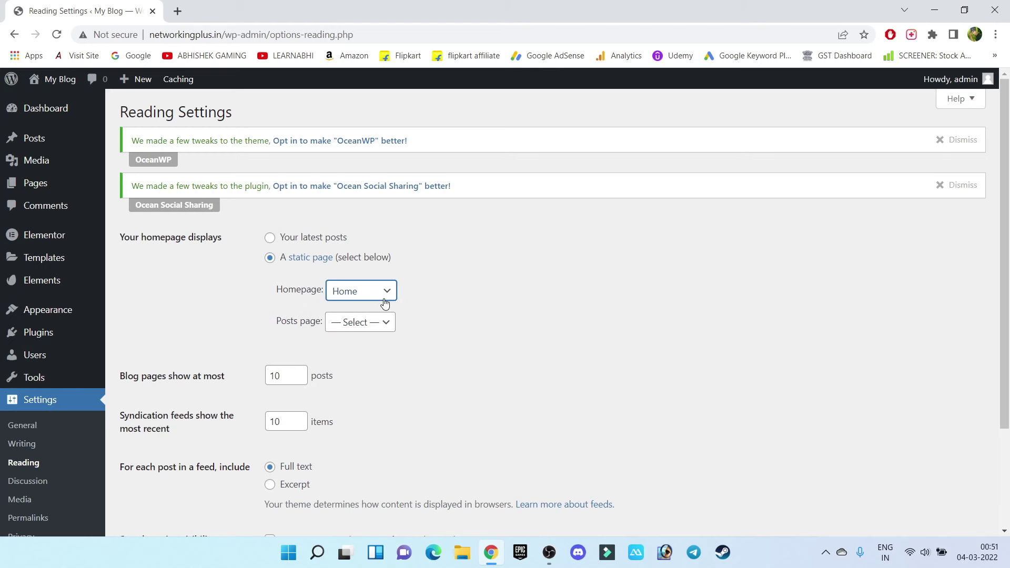
scroll(498, 308, down, 3)
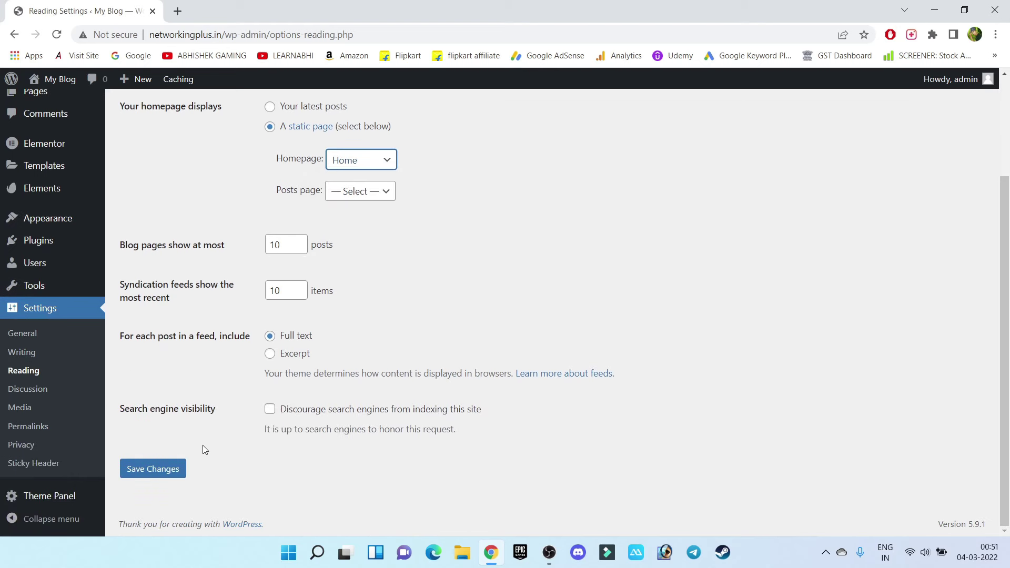
click(166, 474)
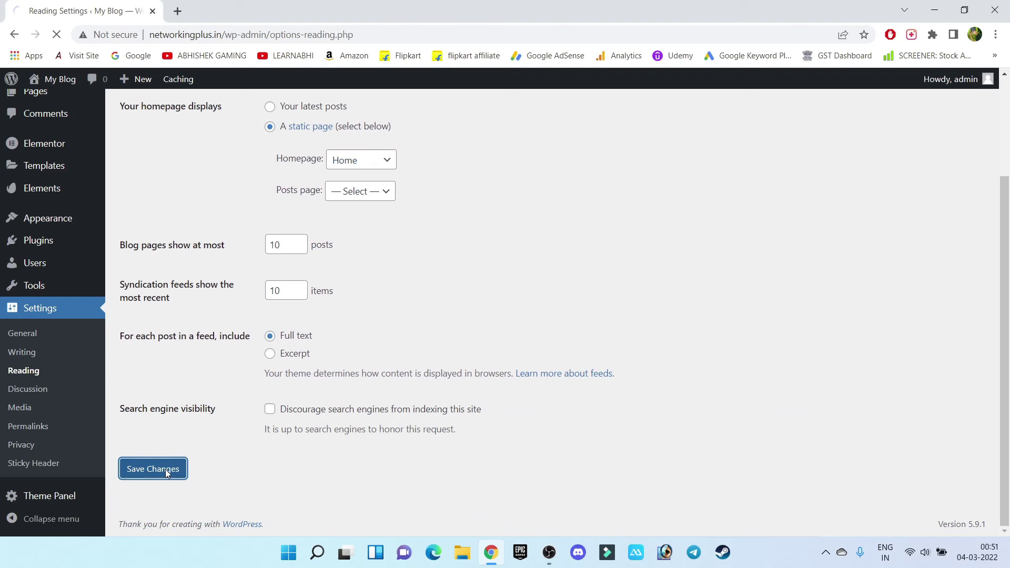
Switch permalinks to the Post name structure (/%postname%/) and save the change
click(22, 426)
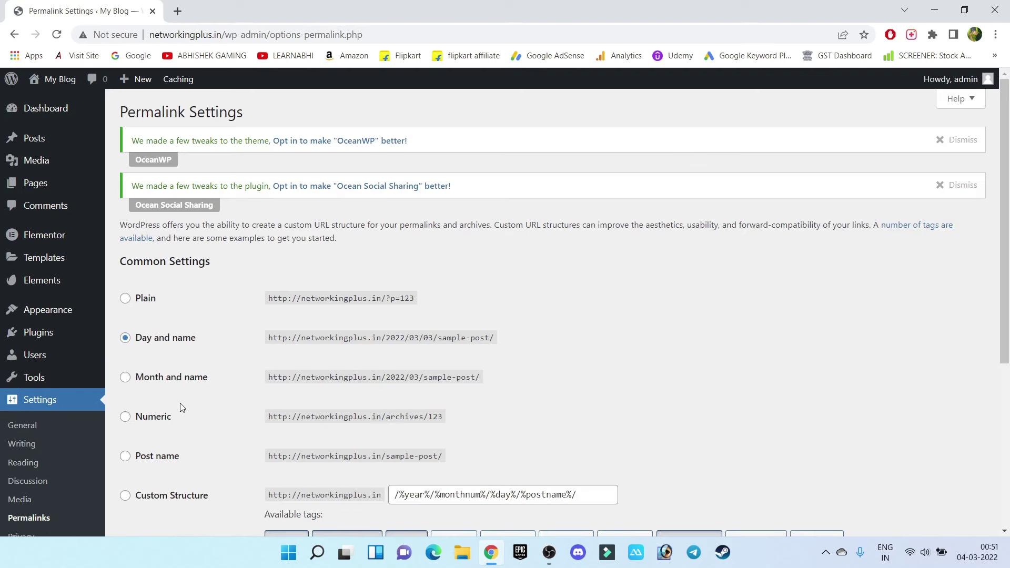
click(125, 456)
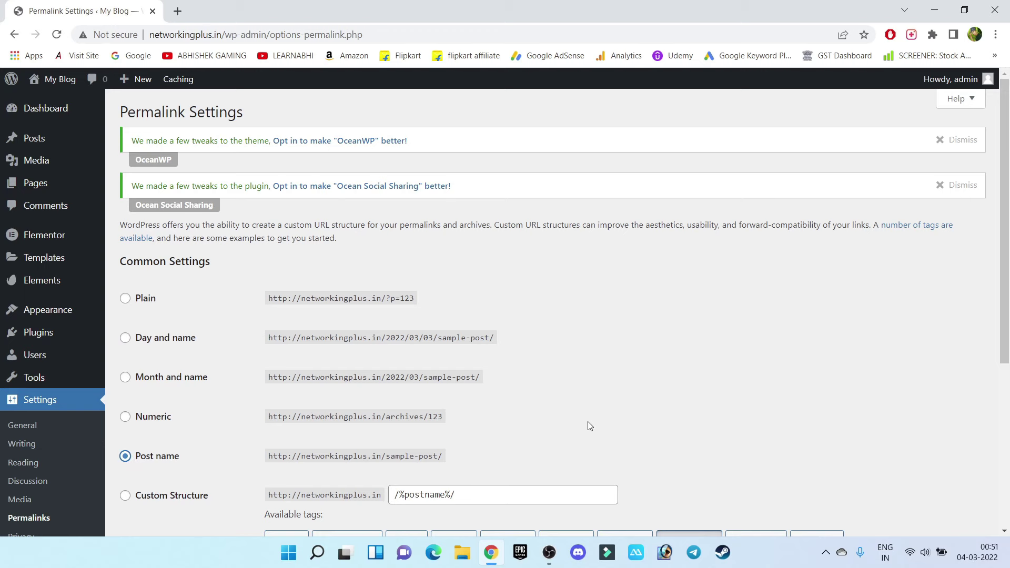
scroll(590, 426, down, 2)
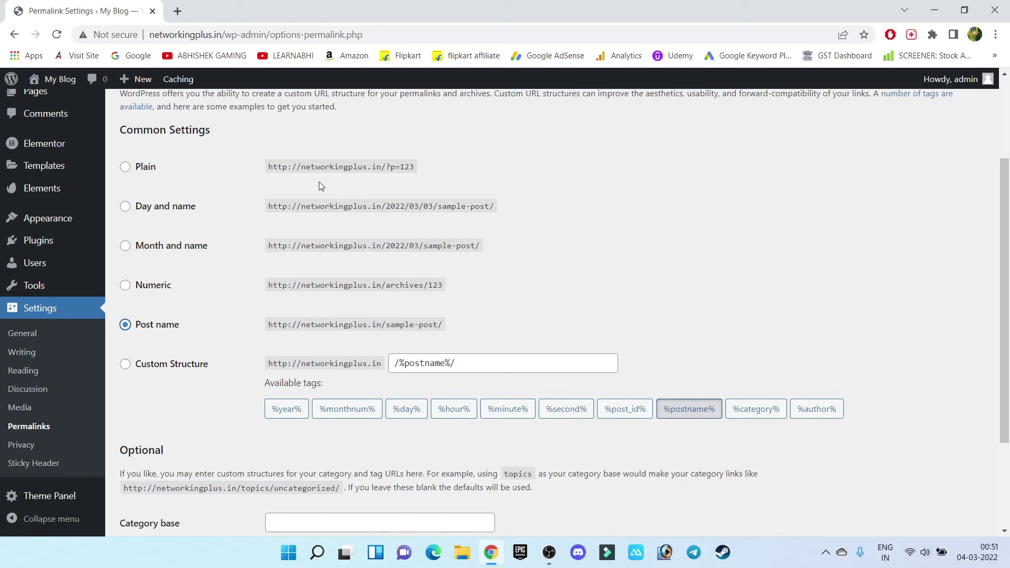
drag(267, 166, 436, 169)
drag(184, 326, 149, 328)
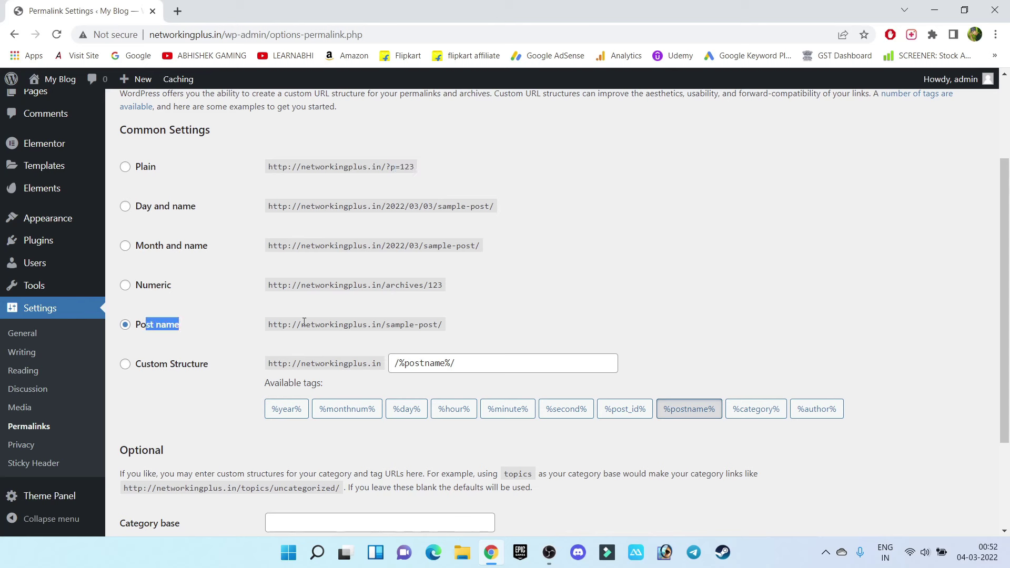
drag(273, 327, 386, 325)
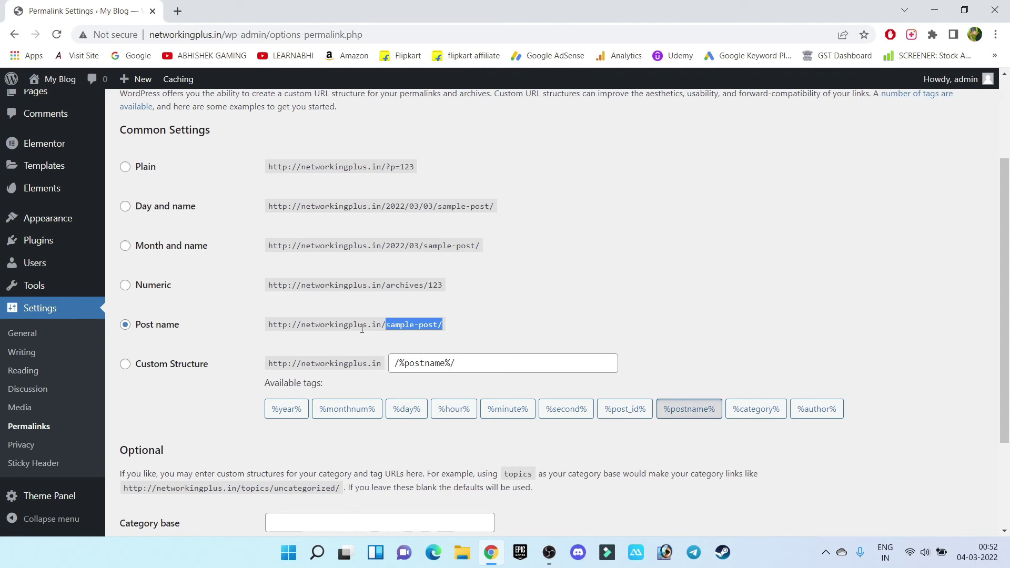
click(465, 329)
scroll(370, 314, down, 3)
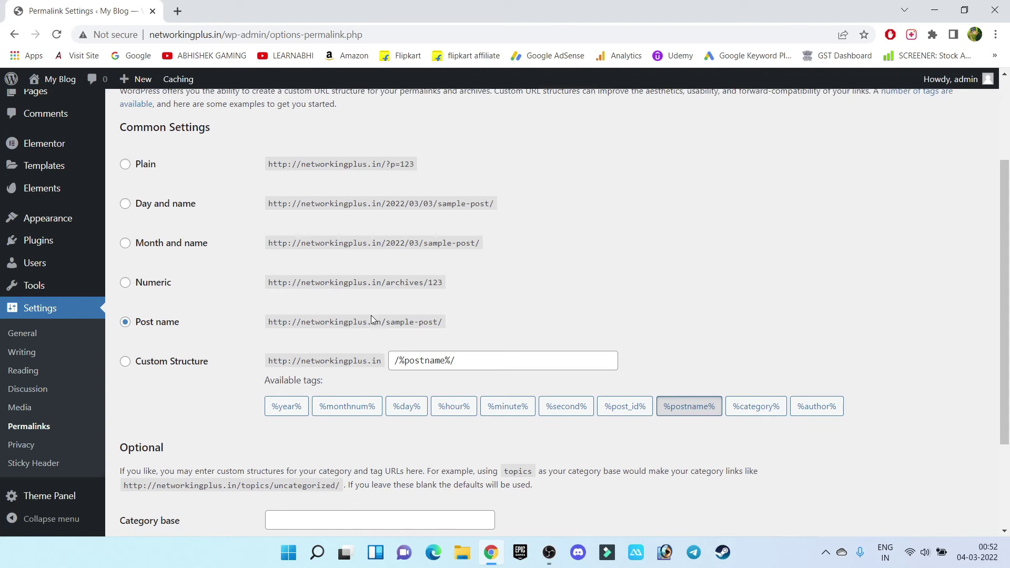
click(156, 468)
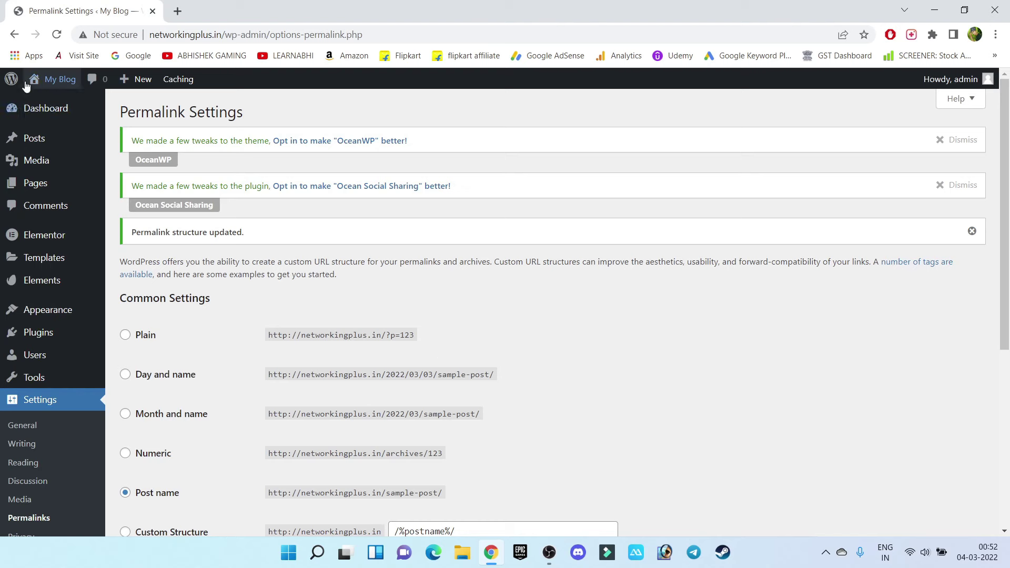
Open the Home page in the Elementor builder
mouse_move(40, 182)
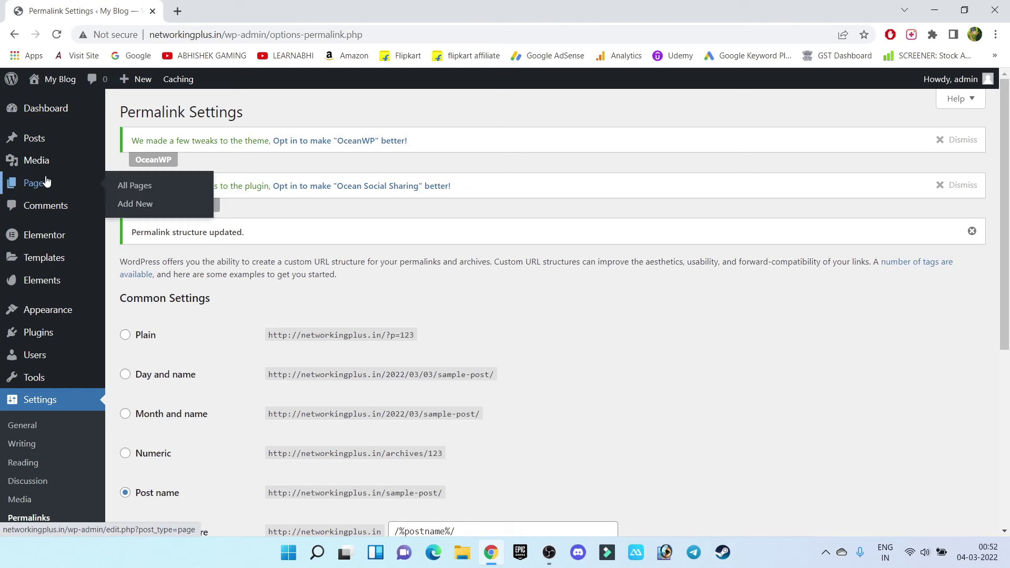
click(148, 187)
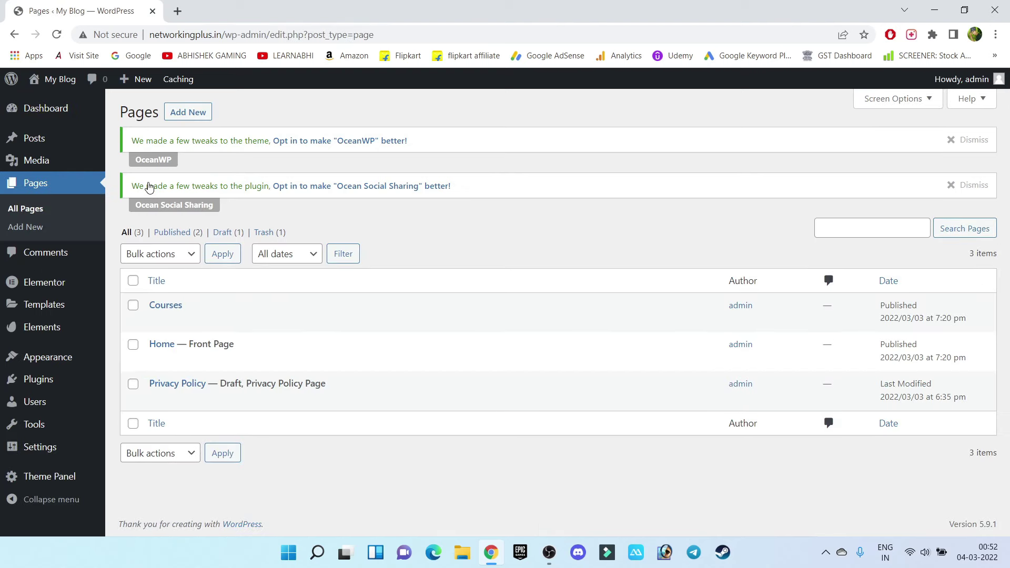
click(158, 348)
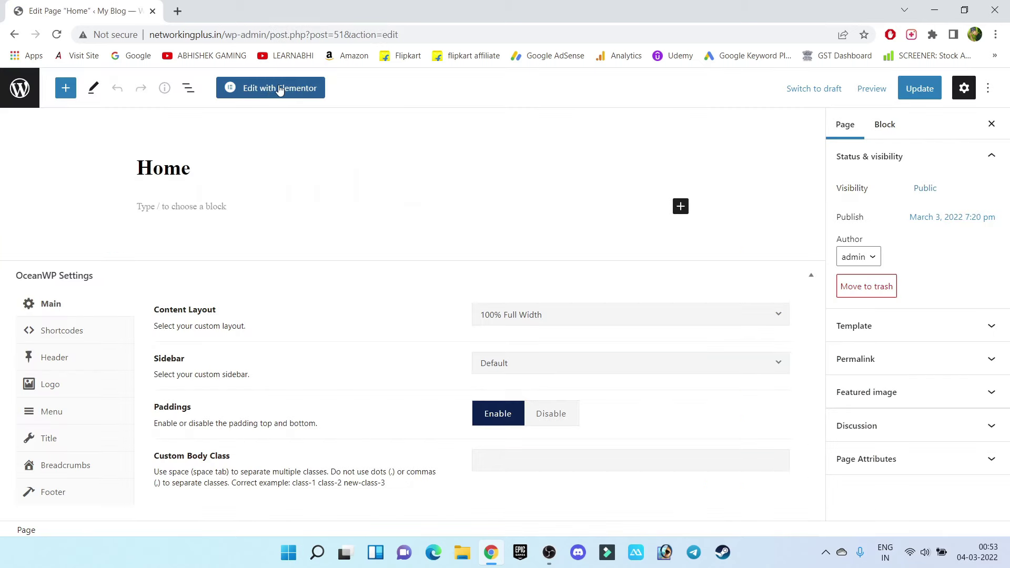
click(295, 89)
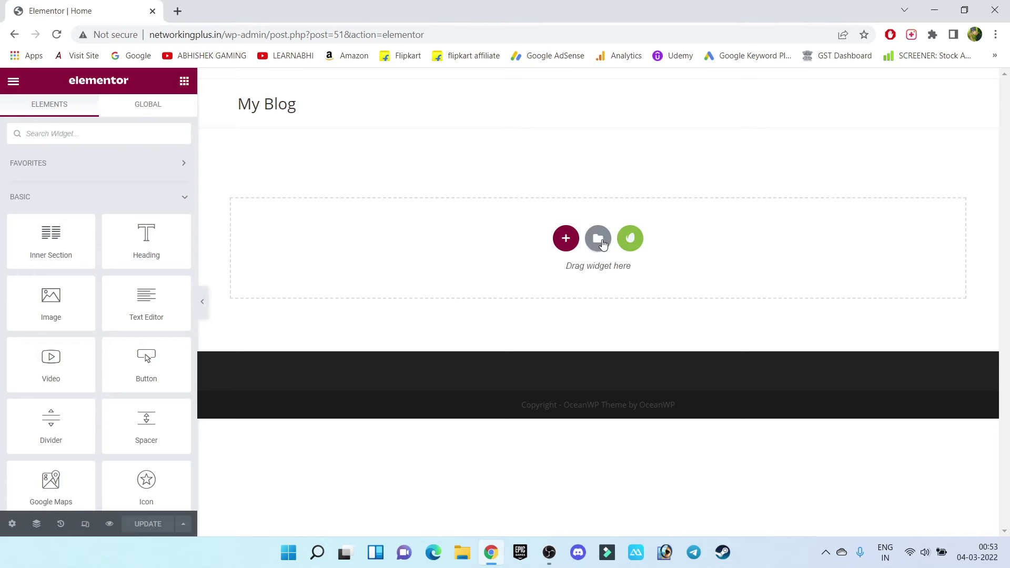
Insert the saved Home 1 template from My Templates, importing its document settings, then preview the page
click(601, 240)
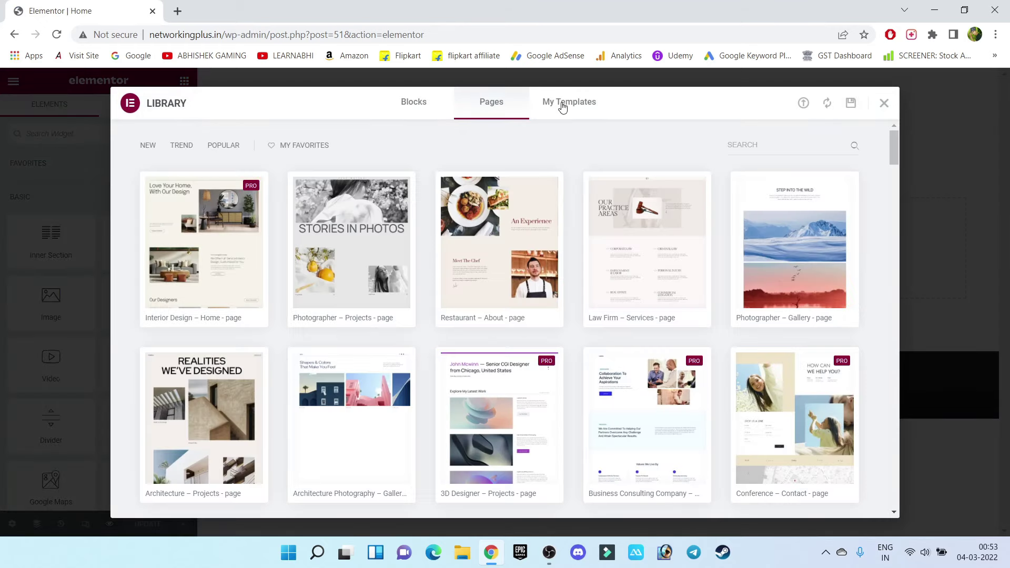
click(562, 107)
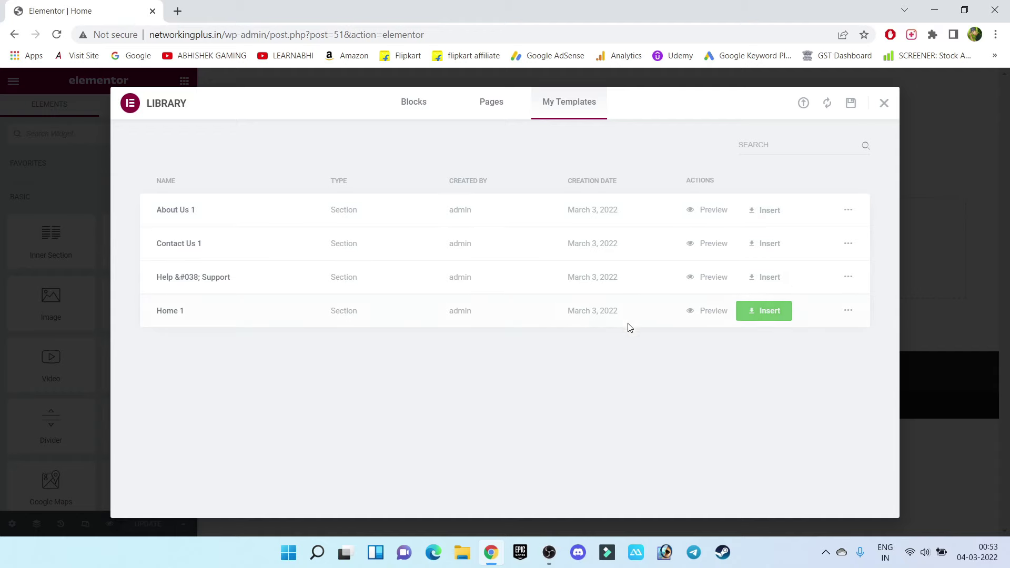
click(768, 318)
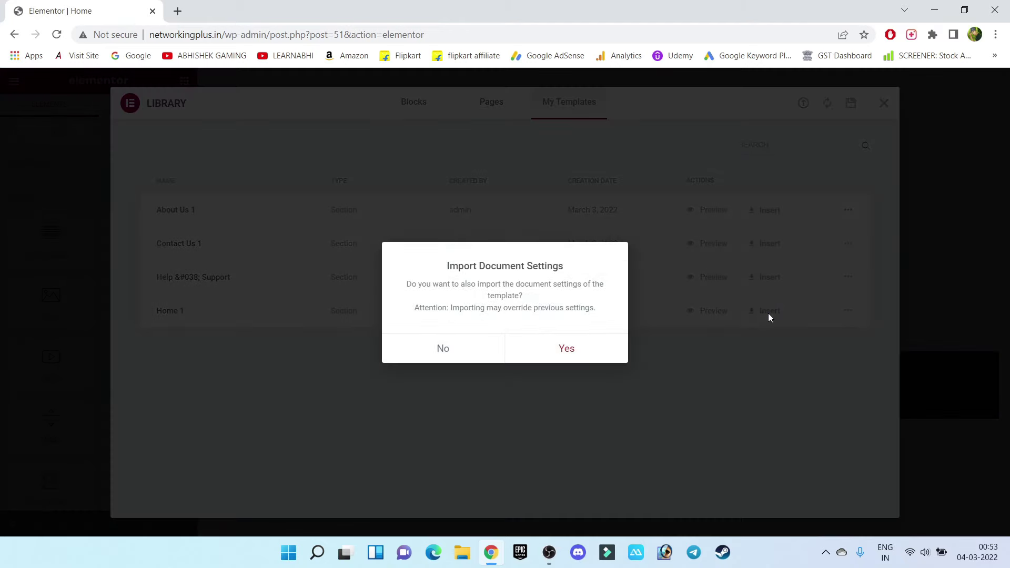
click(571, 347)
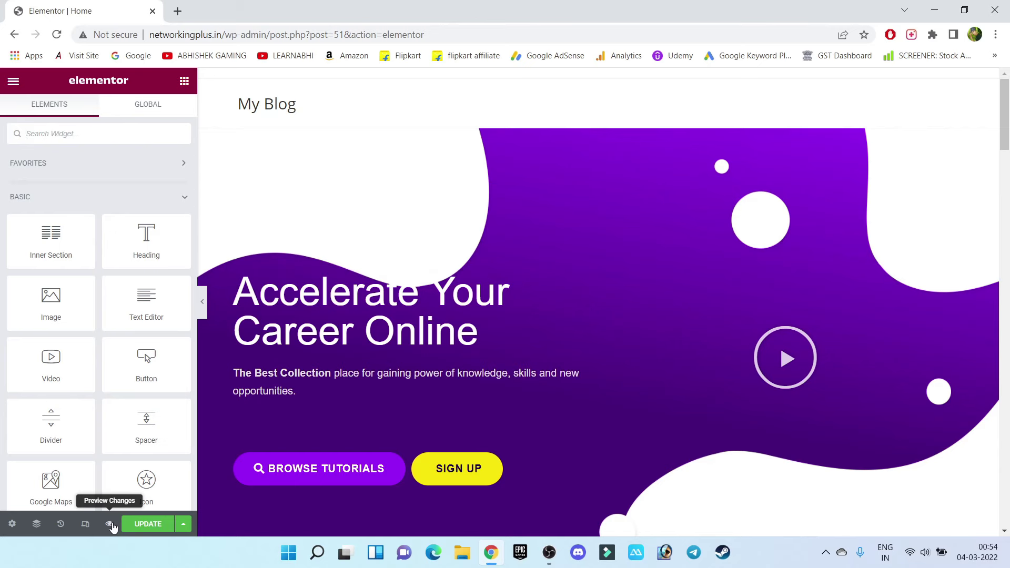
click(110, 524)
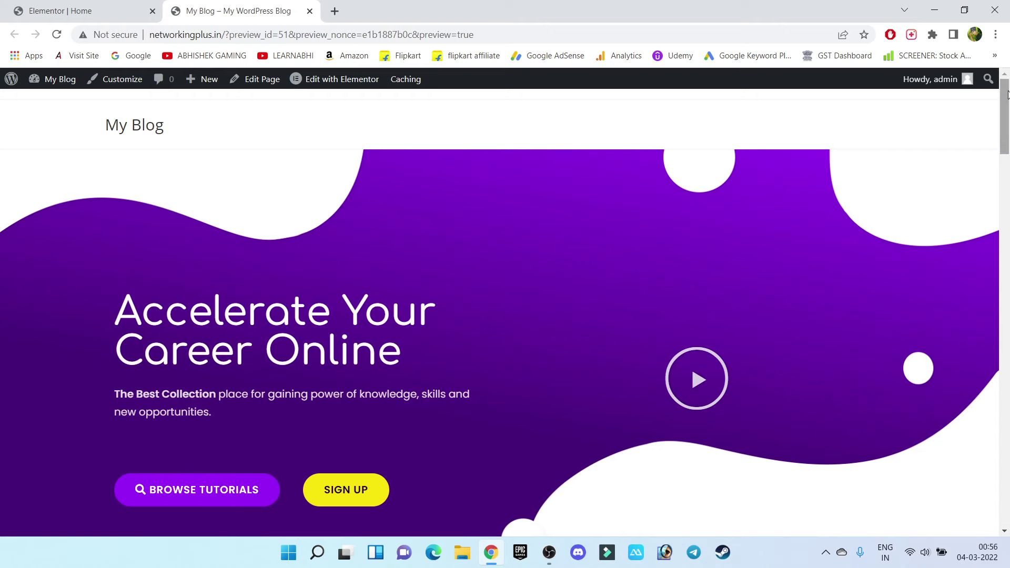
drag(1007, 94, 1007, 472)
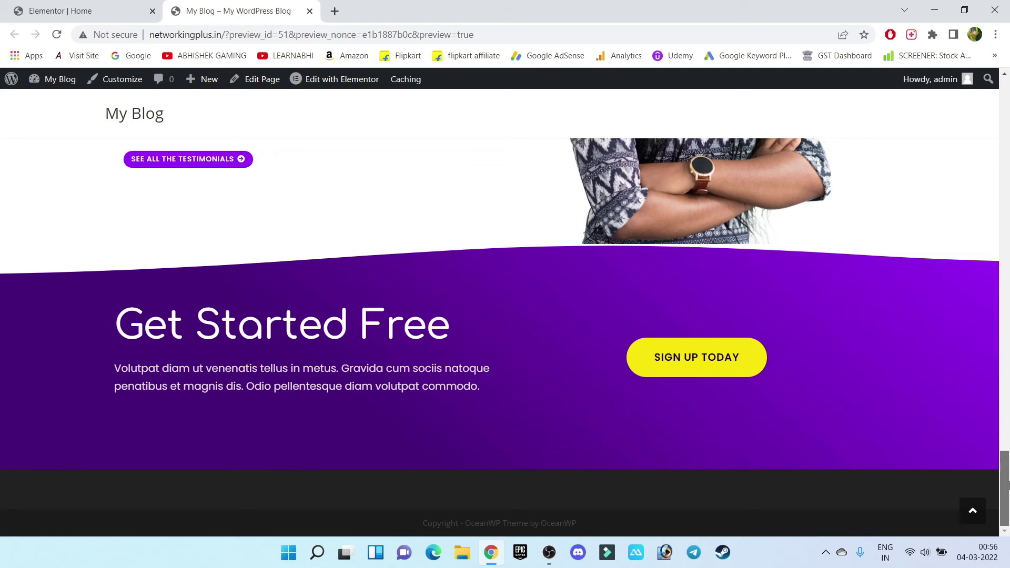
drag(1008, 484, 1009, 55)
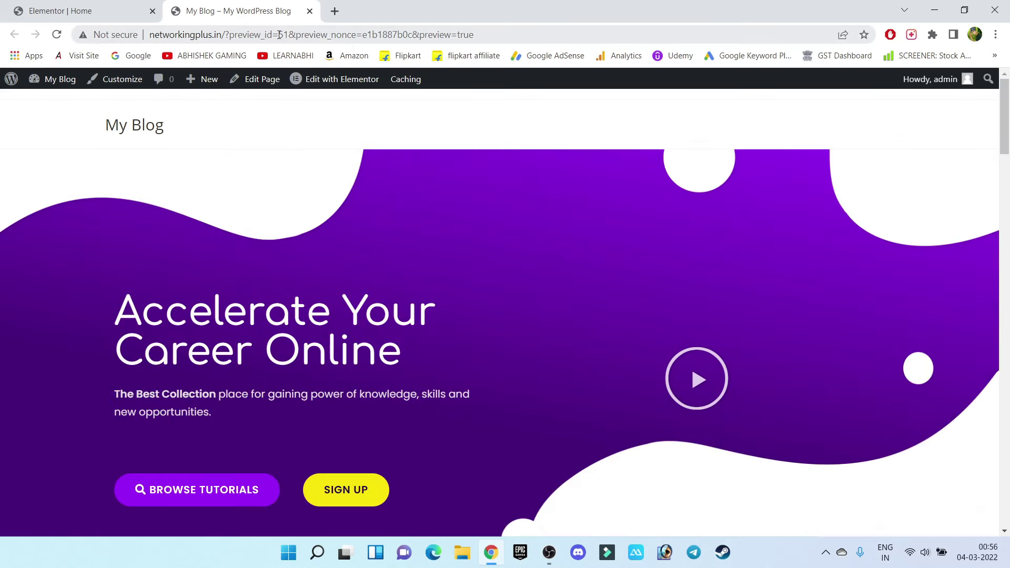
drag(98, 134, 187, 134)
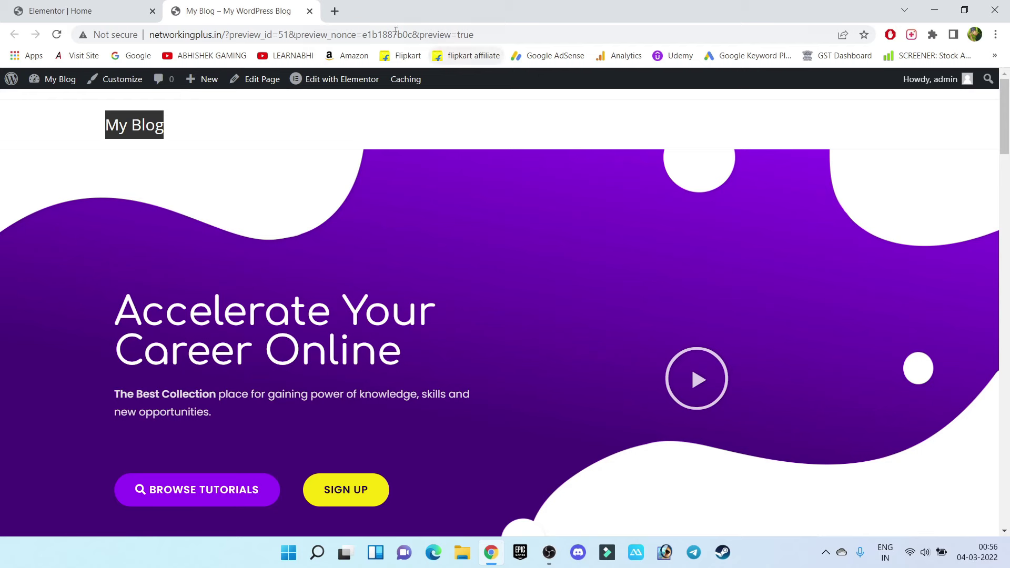
click(309, 11)
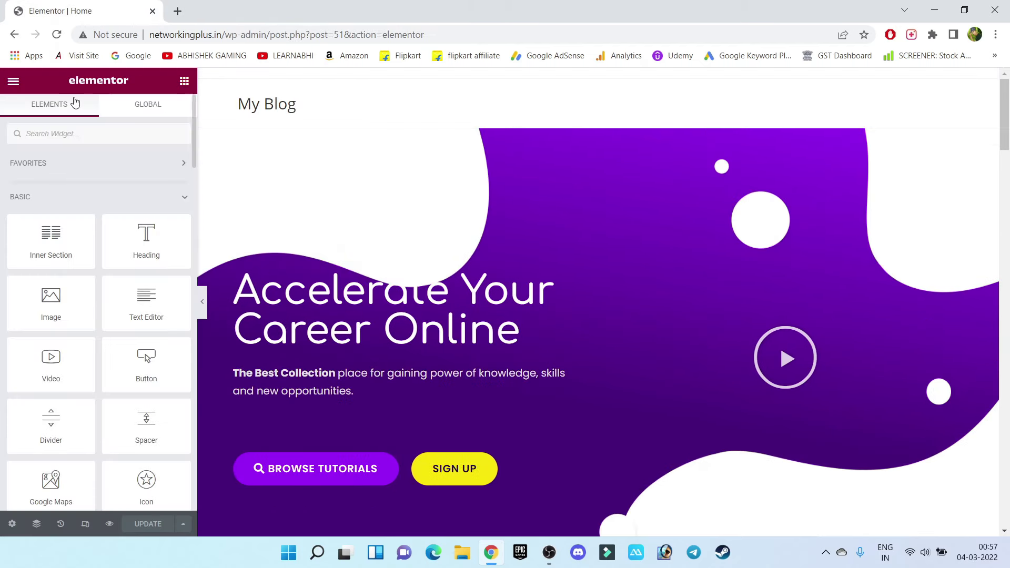
Go from the Pages list to the dashboard and open Plugins > Add New
click(9, 37)
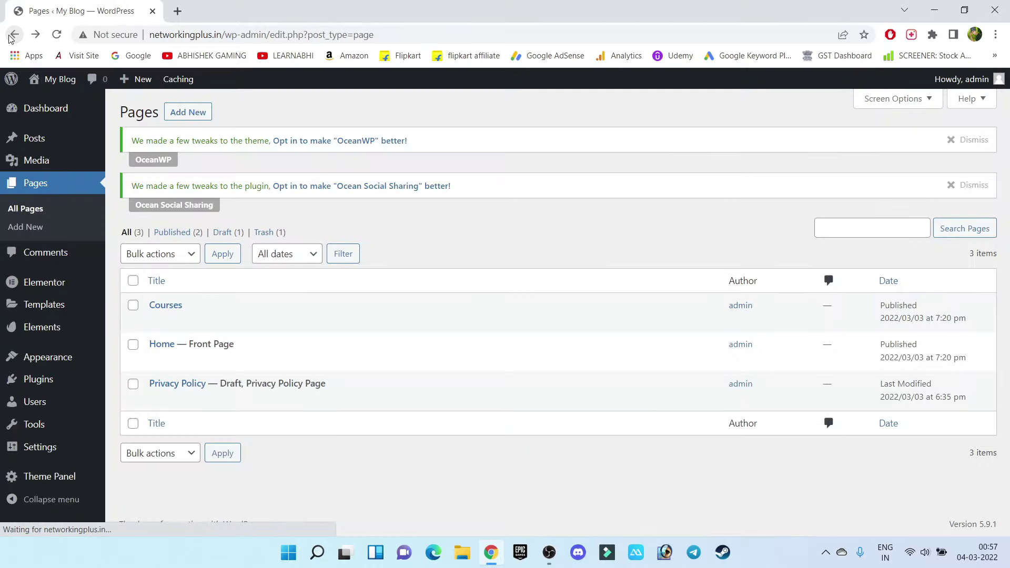
click(47, 108)
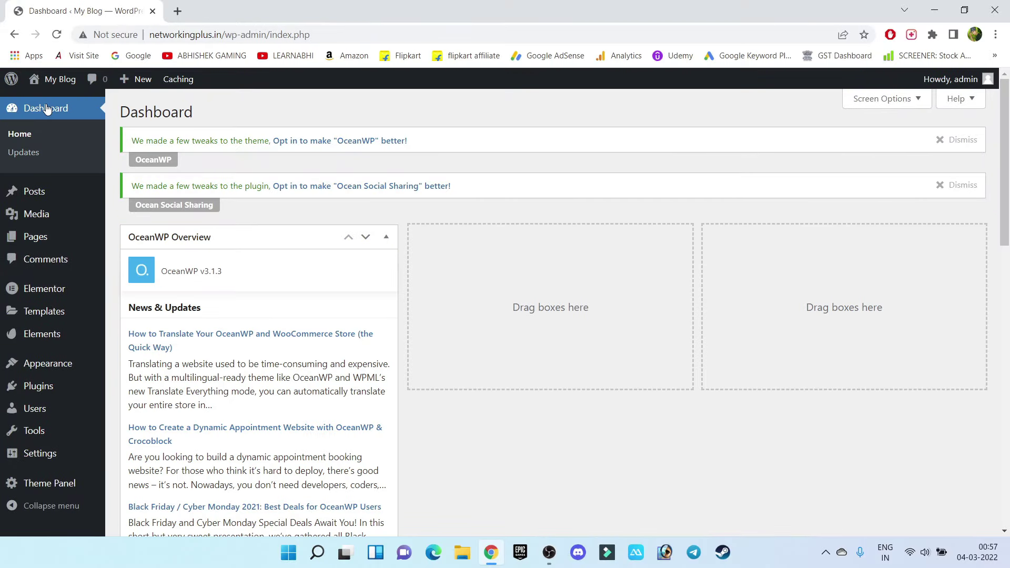
mouse_move(34, 385)
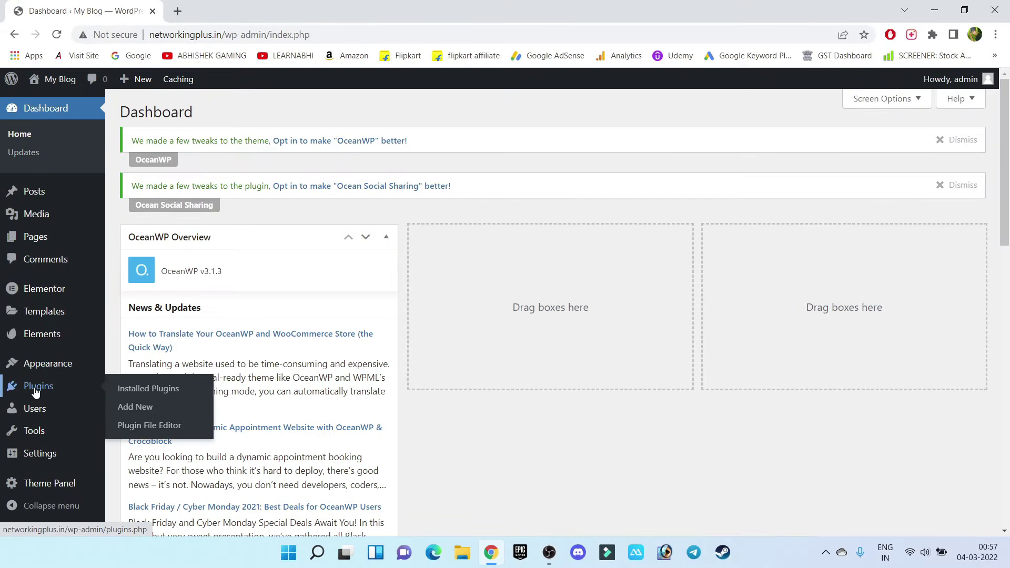
click(141, 409)
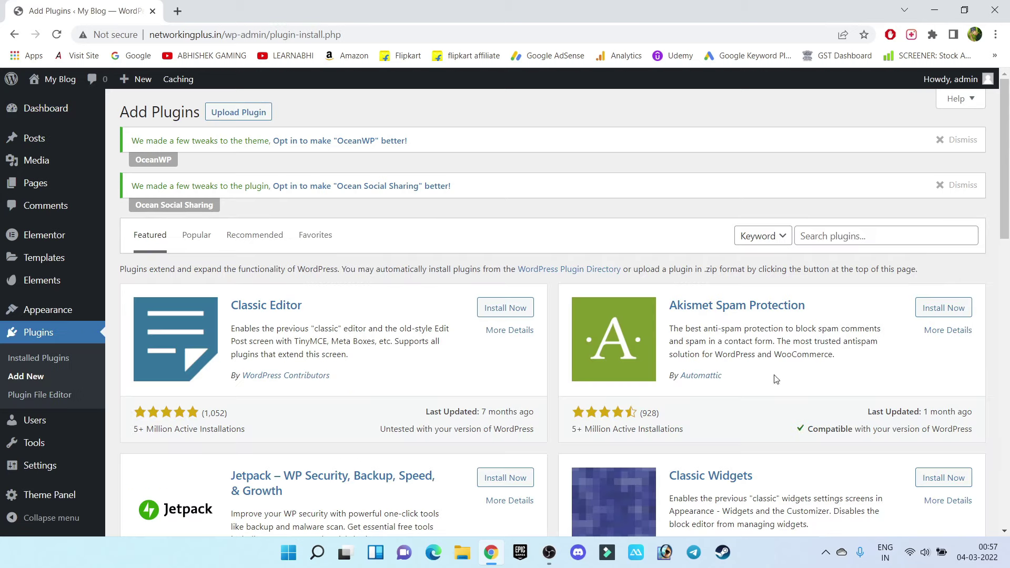
Search for Tutor LMS, install the plugin, and activate it
click(877, 235)
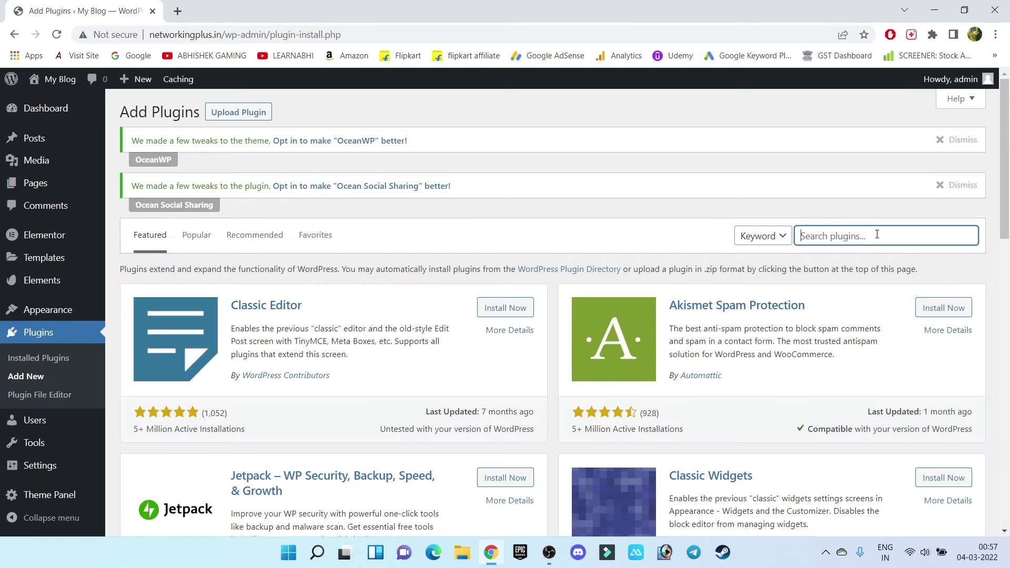
text(tutor lms)
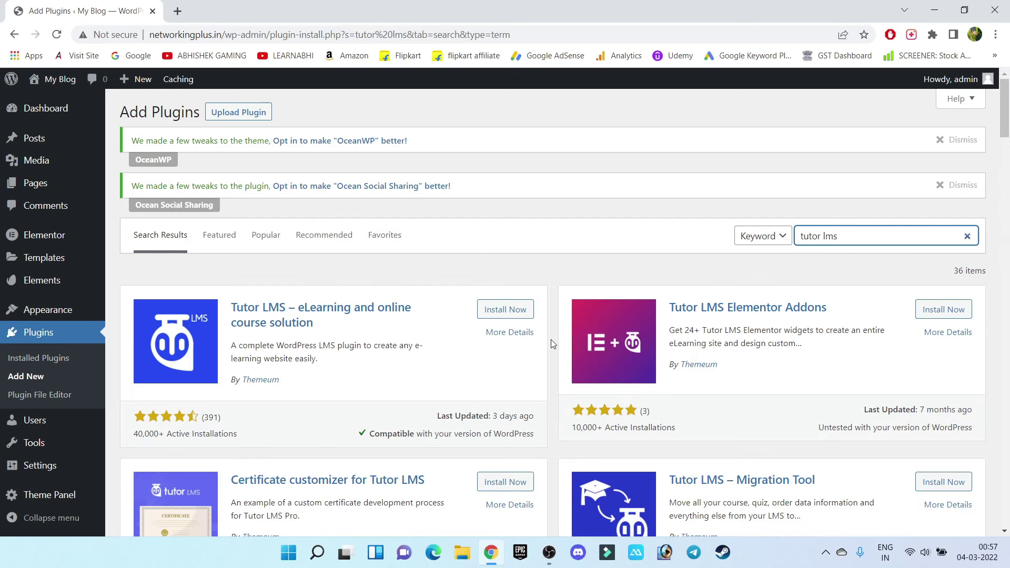
click(505, 310)
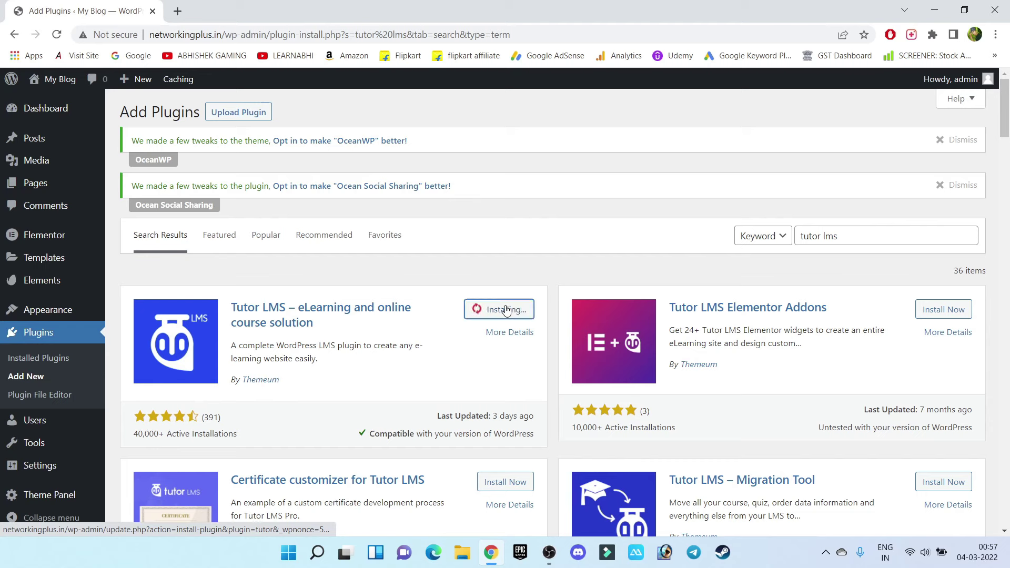
click(507, 312)
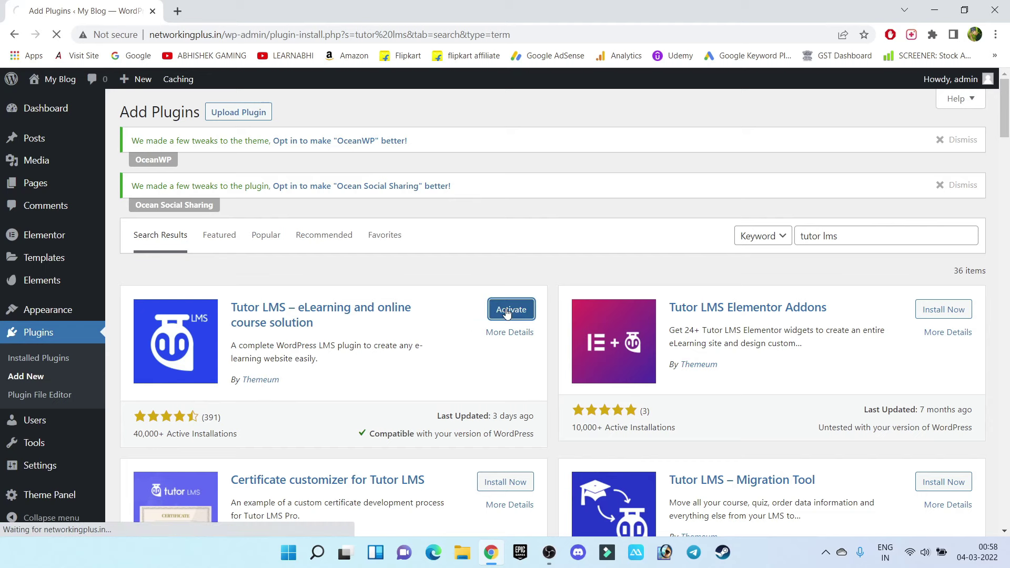
Skip the Tutor LMS setup wizard and review the new Dashboard and registration pages in All Pages
scroll(375, 286, down, 3)
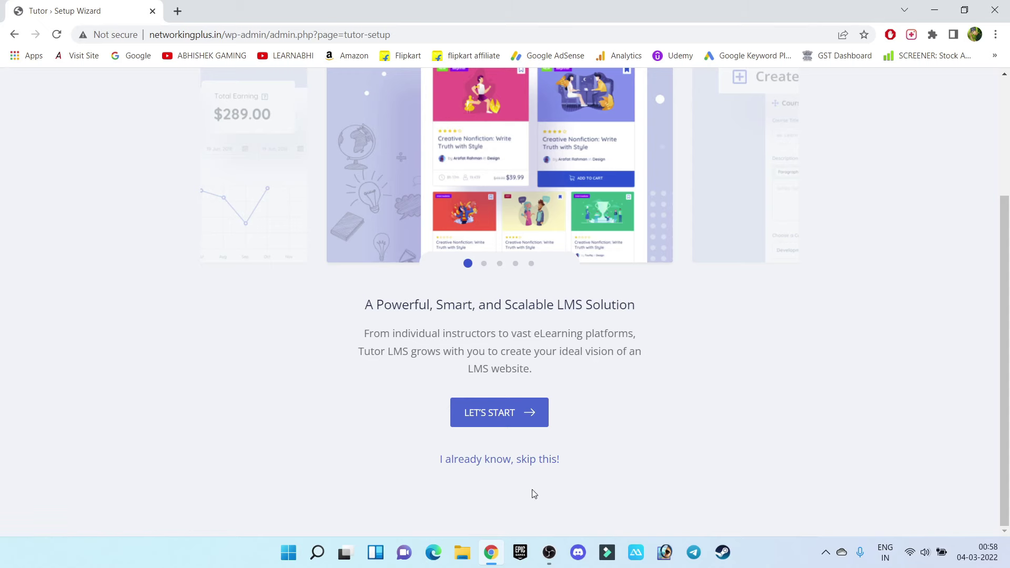
click(519, 468)
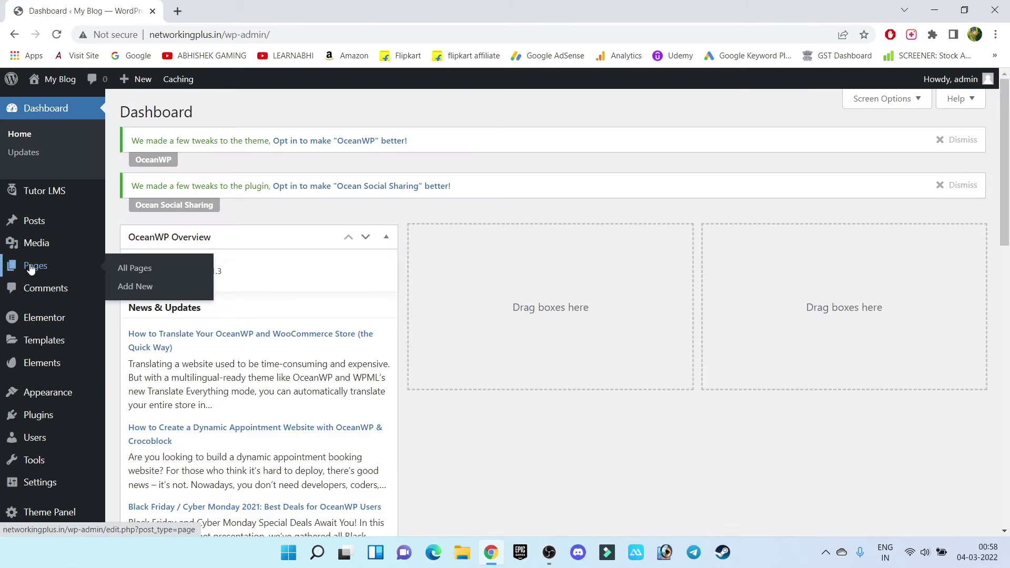
click(31, 268)
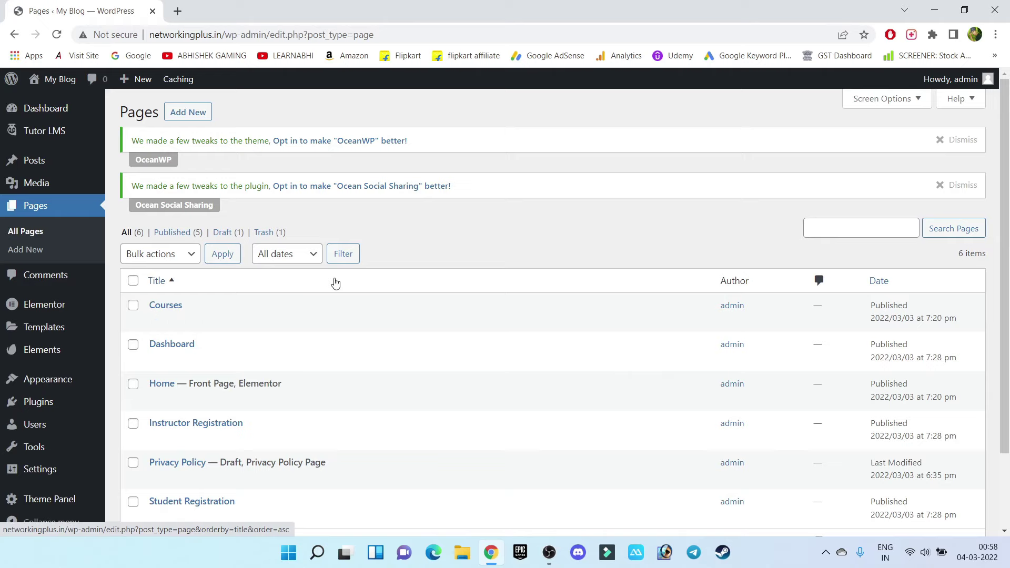
scroll(335, 283, down, 2)
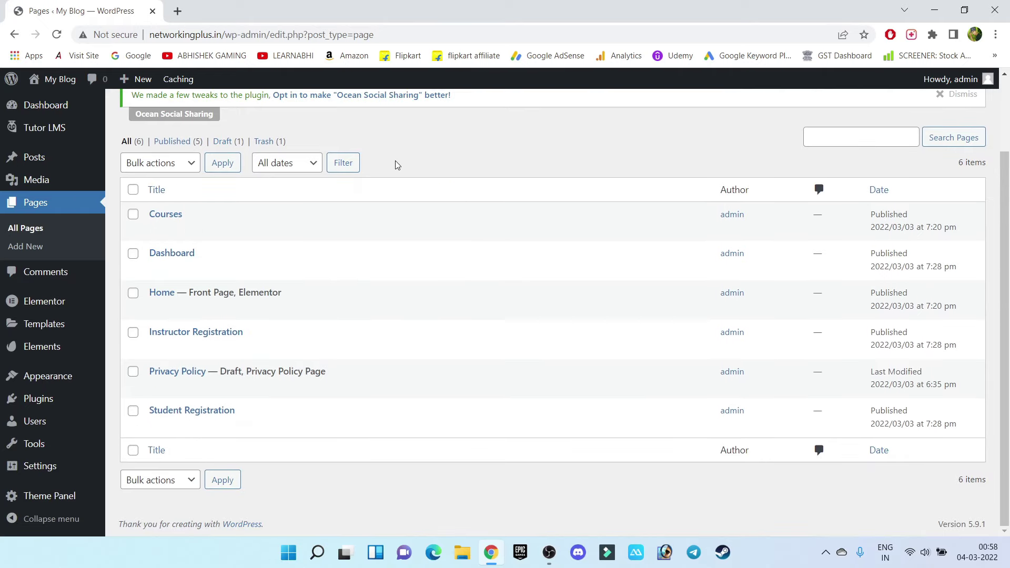
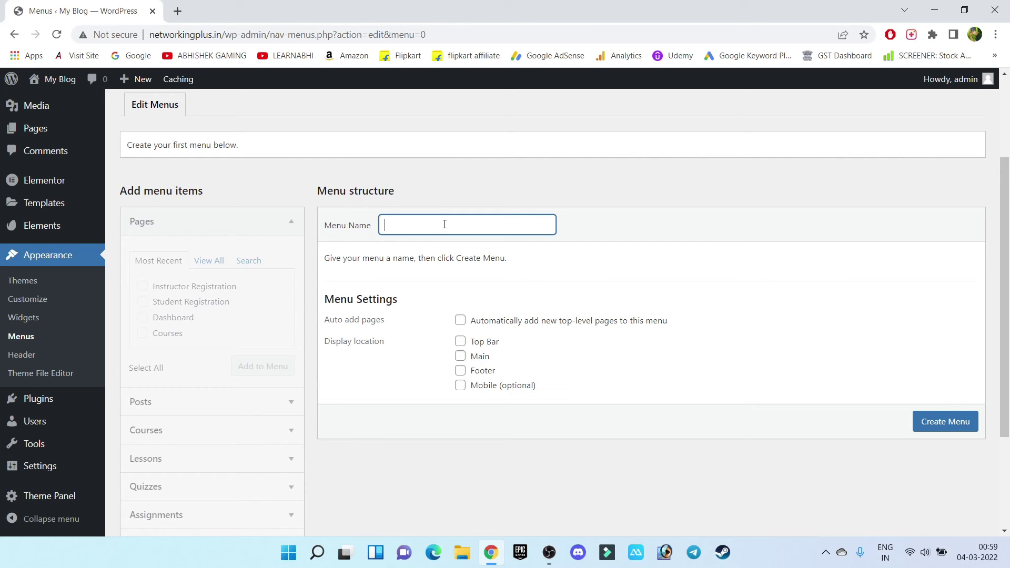
Create a new menu named Main Menu
text(Main Menu)
click(652, 297)
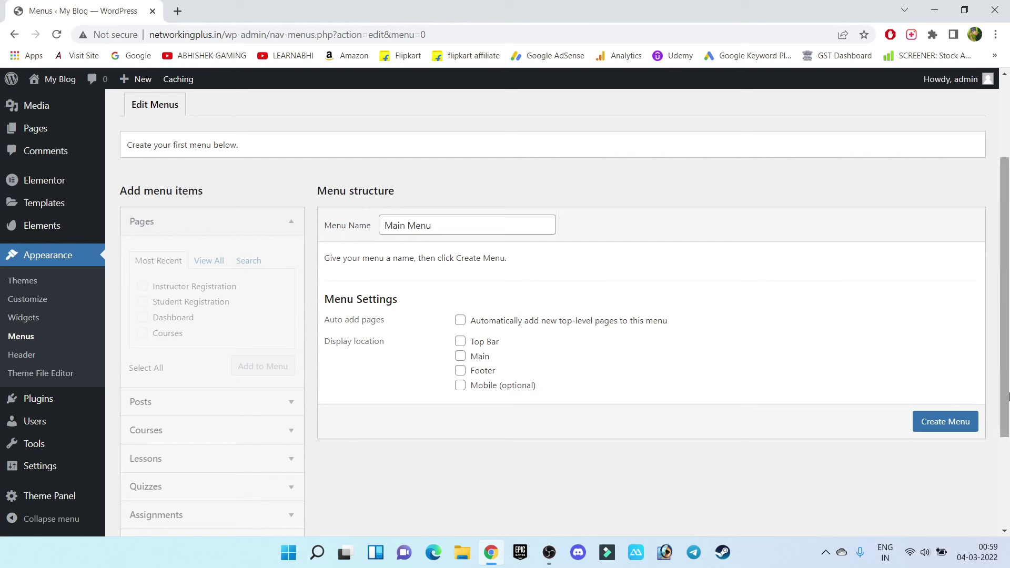
click(966, 427)
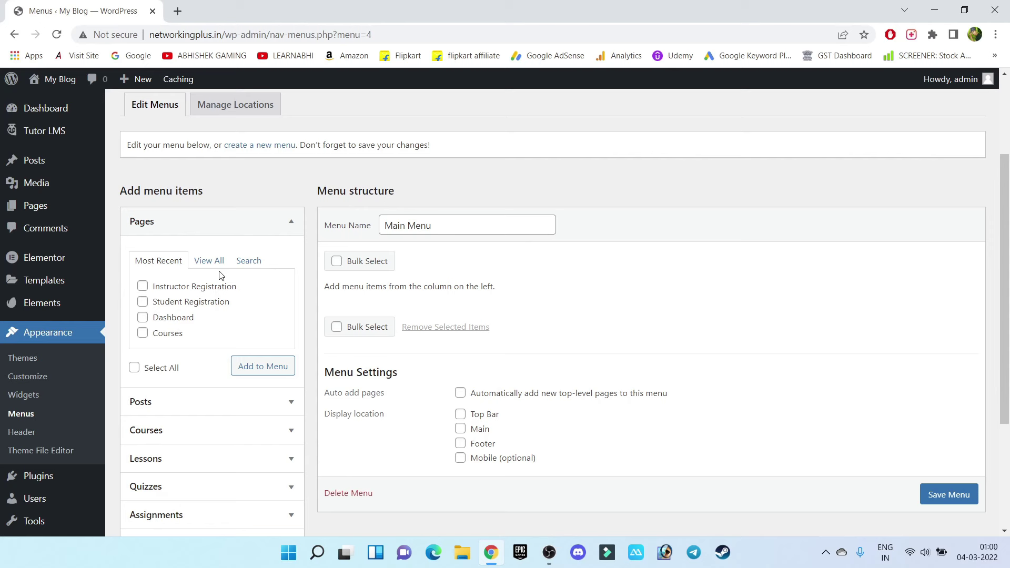
Add the Instructor Registration, Student Registration, Dashboard, Courses and Home pages to the menu
click(143, 288)
click(144, 305)
click(145, 319)
click(143, 333)
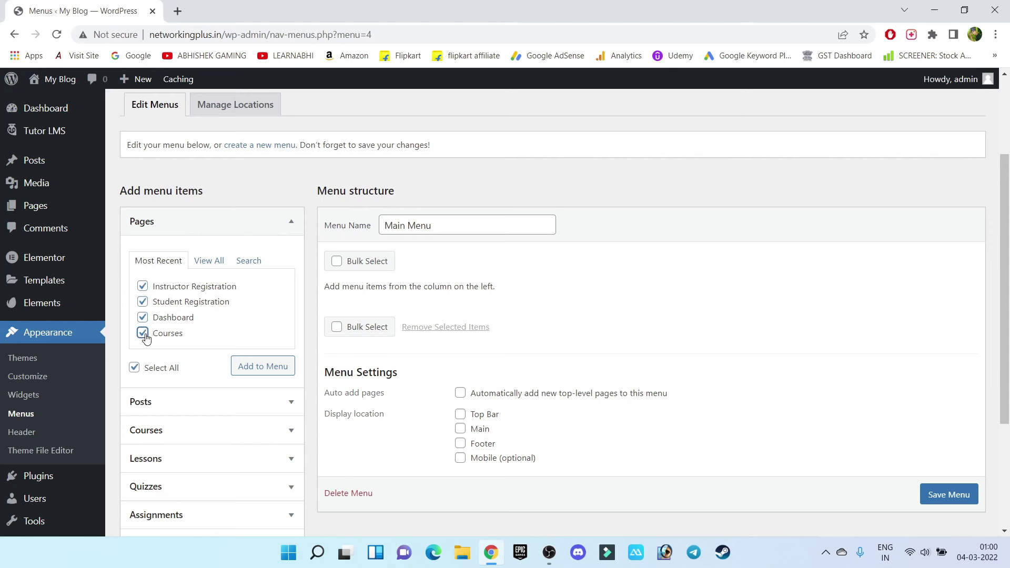
click(258, 370)
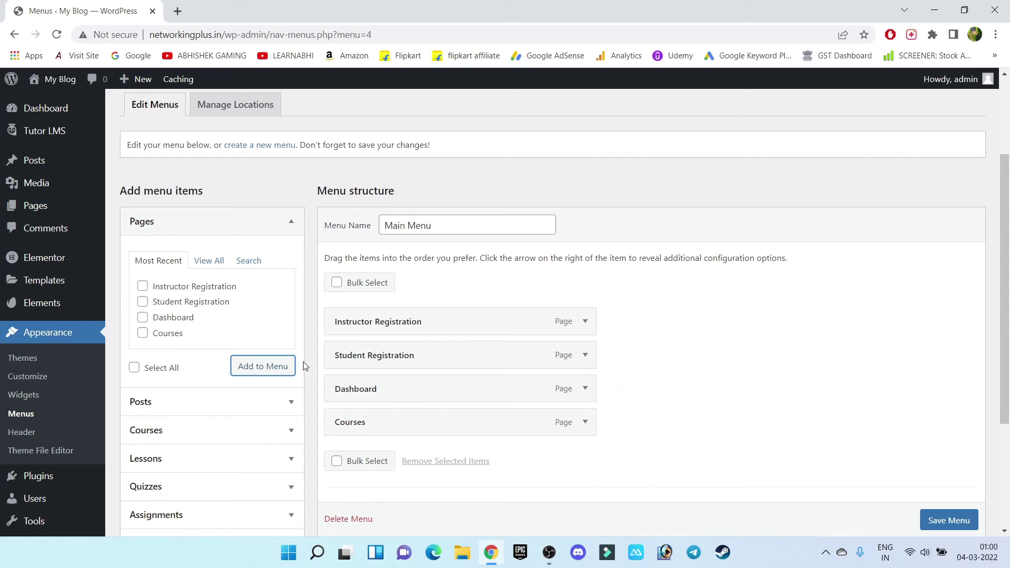
click(209, 261)
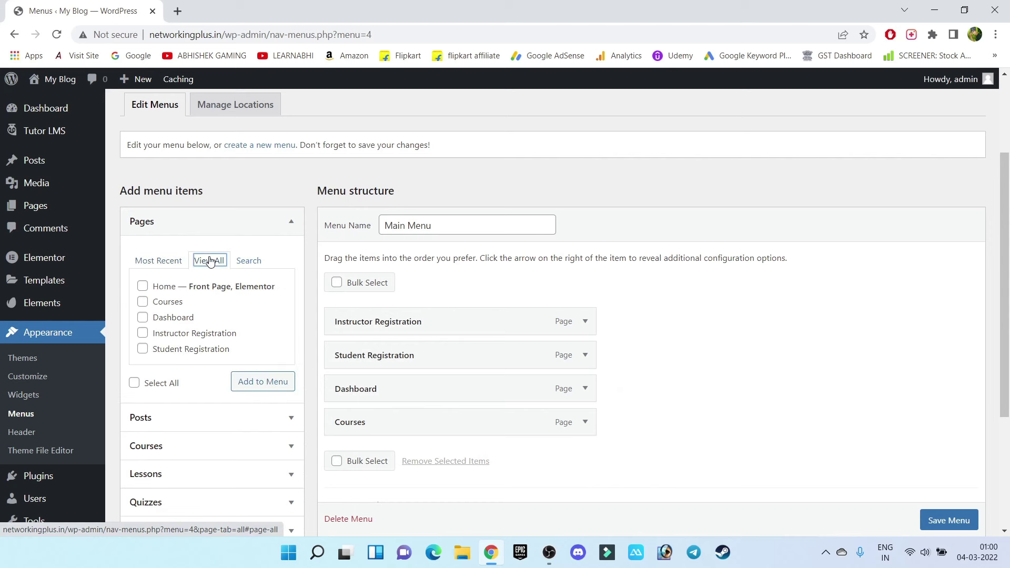
click(142, 287)
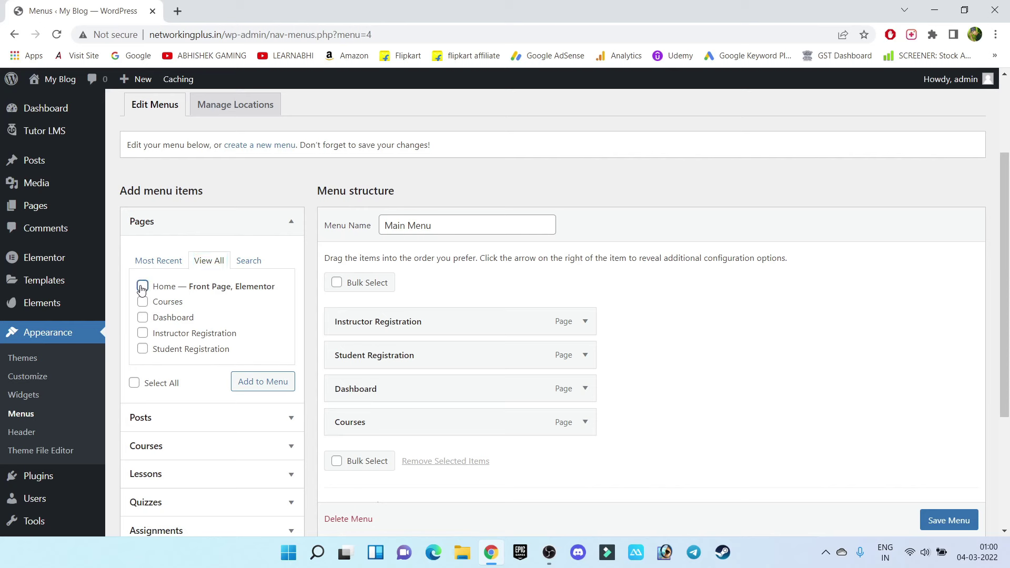
click(271, 387)
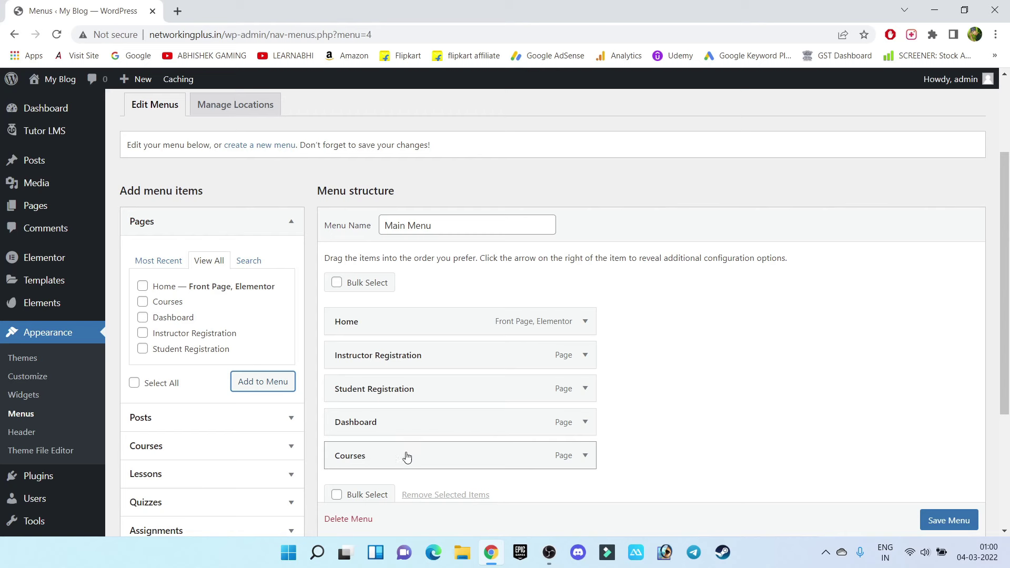
Make Courses the second top-level item after Home, assign the Main location and save
drag(526, 456, 526, 351)
drag(589, 354, 534, 361)
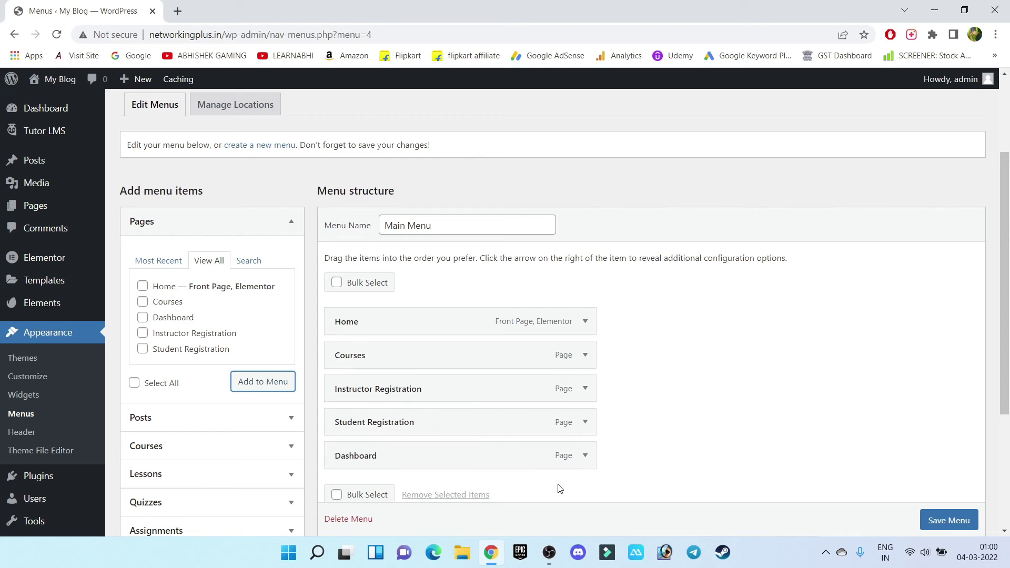
scroll(686, 408, down, 4)
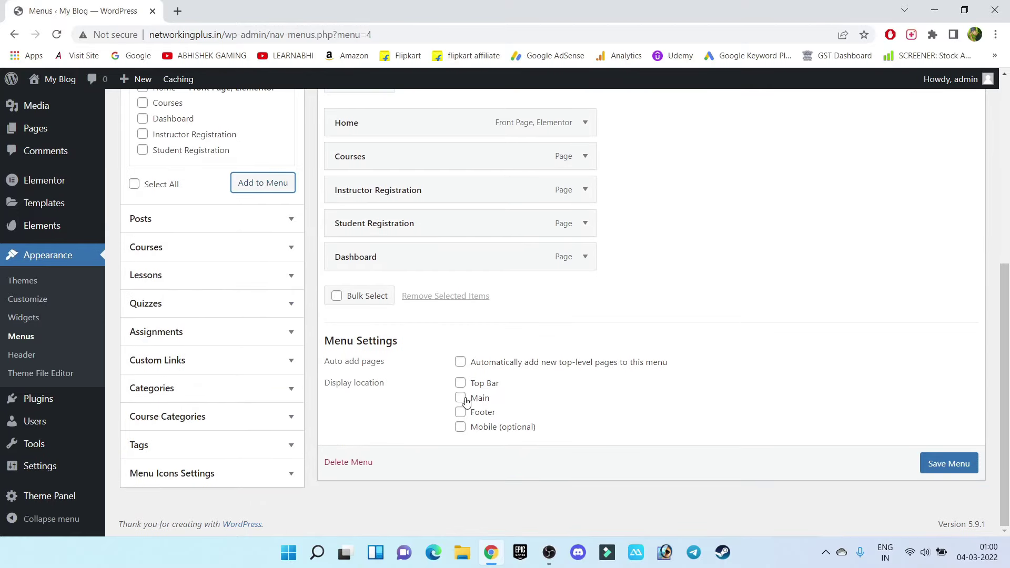
click(460, 398)
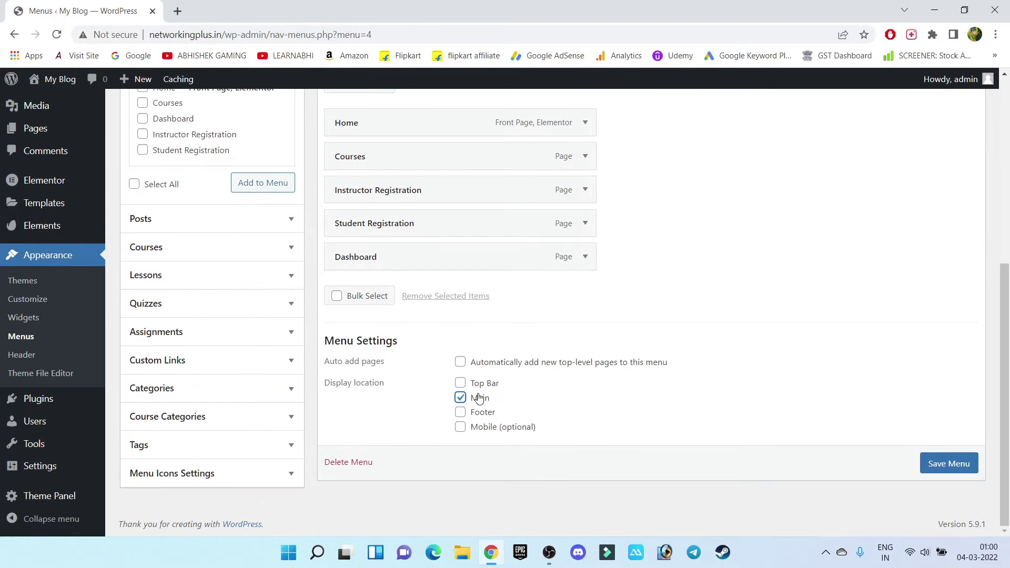
click(943, 469)
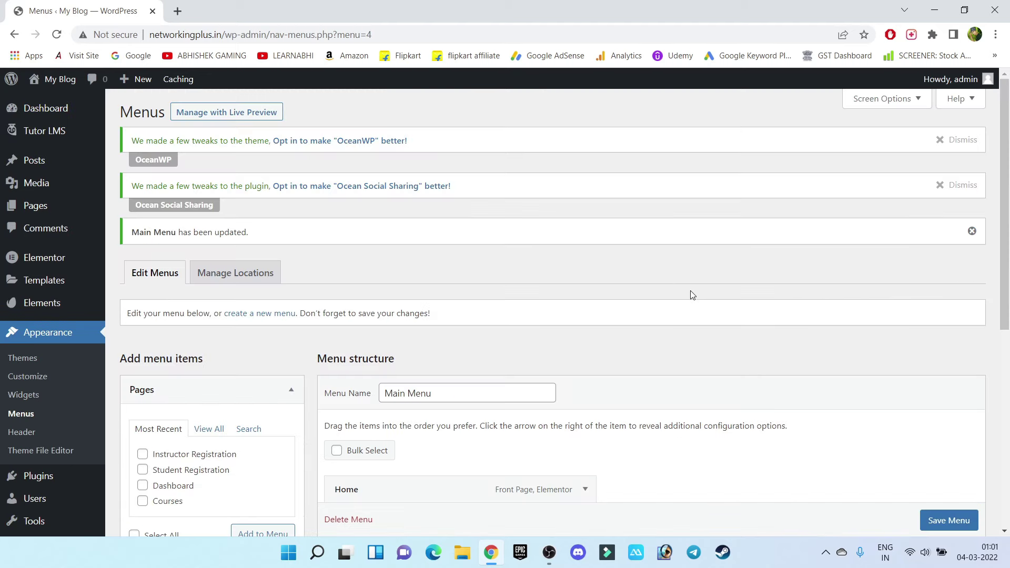
View the live site's header to check the five-item menu, then return to the admin tab
mouse_move(53, 80)
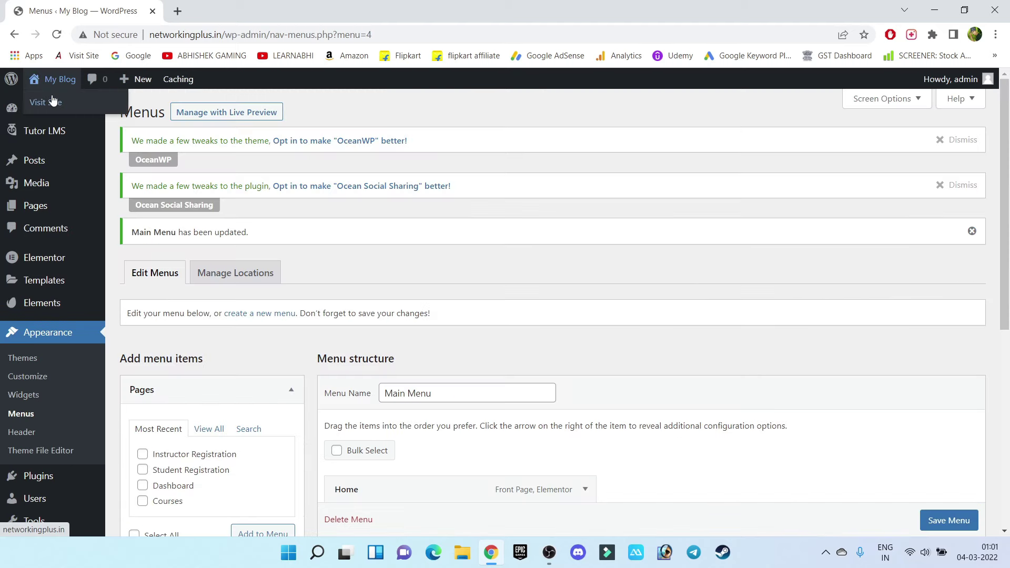
click(52, 113)
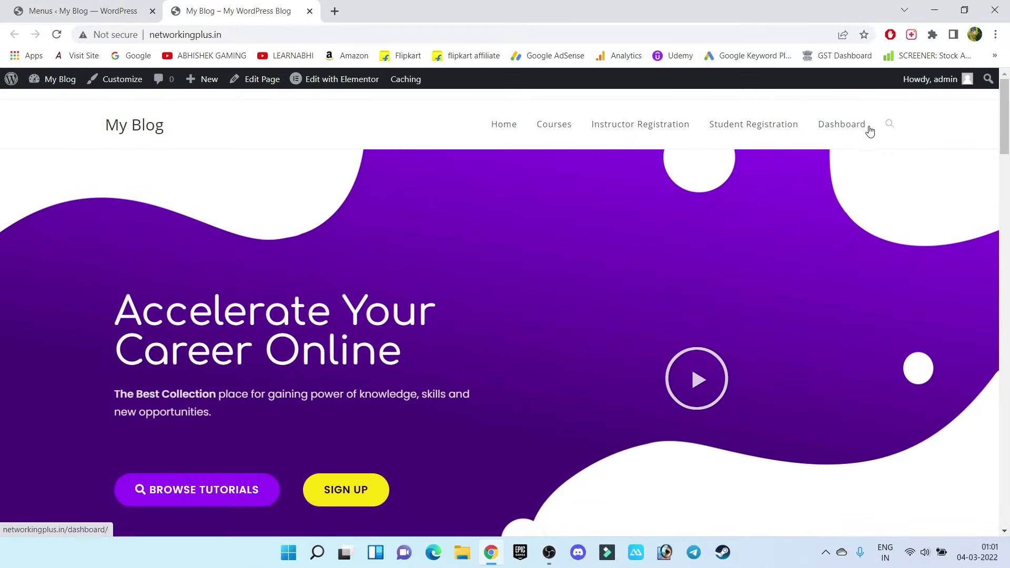
drag(188, 124, 105, 119)
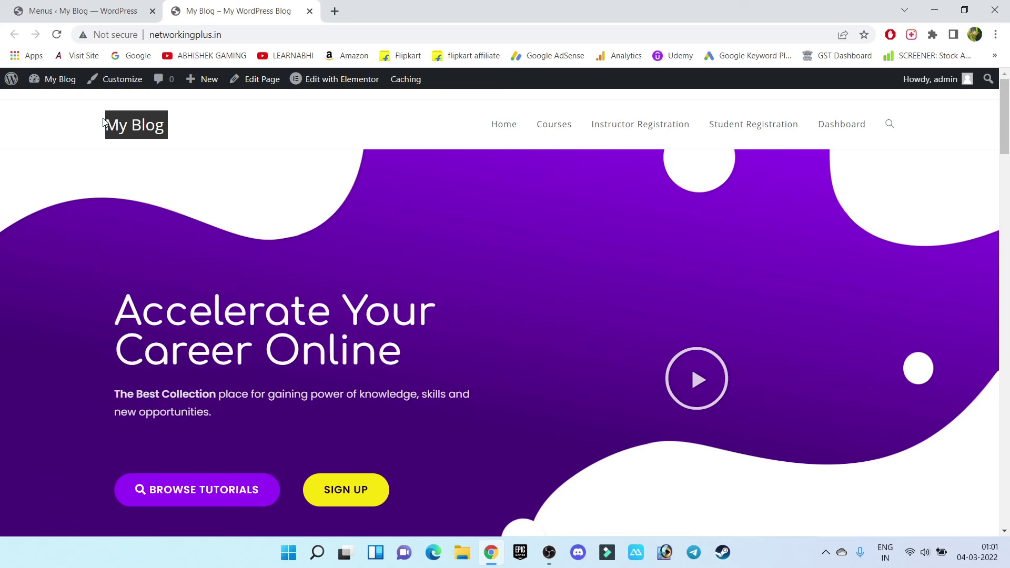
drag(226, 130, 103, 123)
click(67, 4)
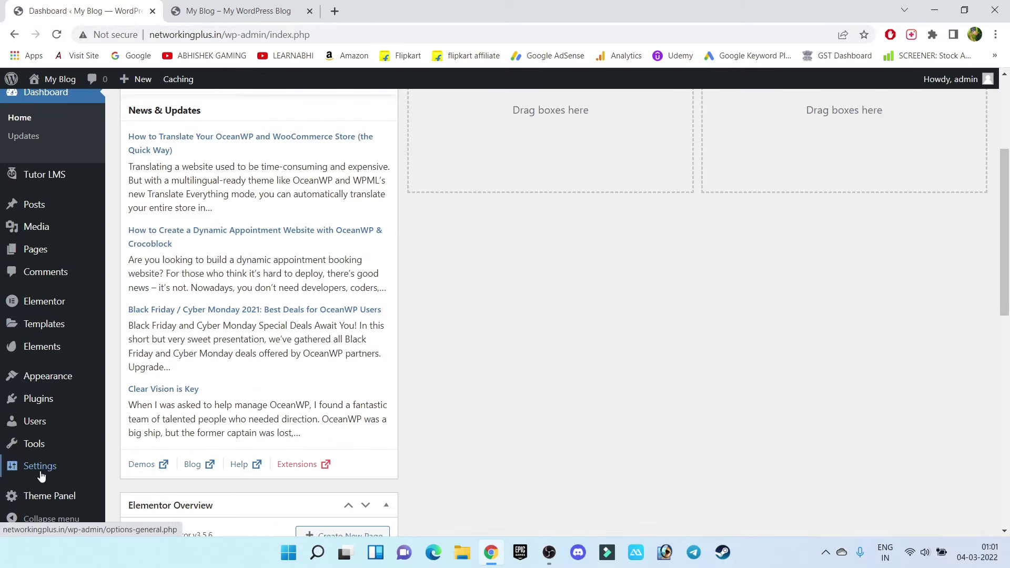
mouse_move(39, 467)
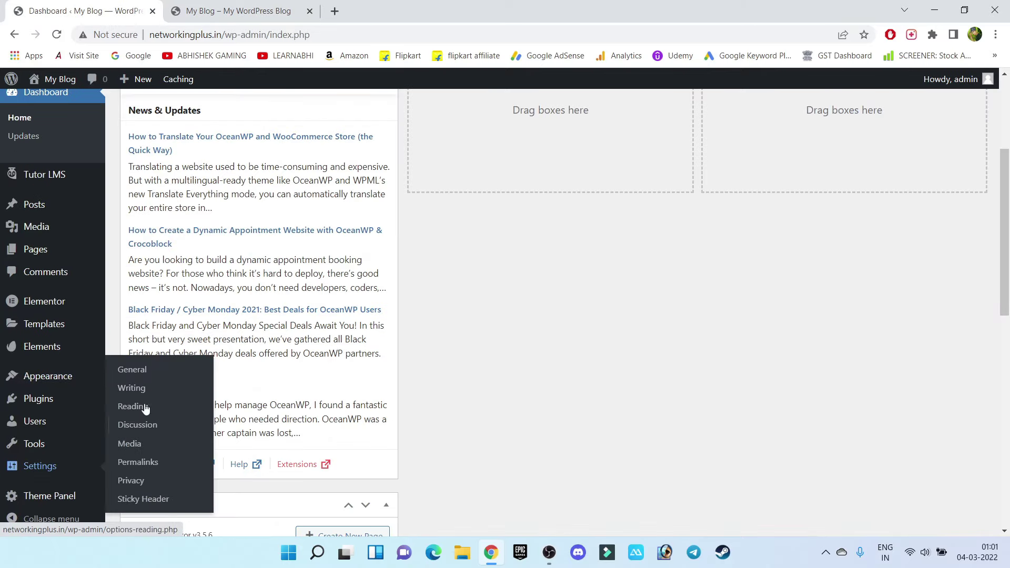
Change the Site Title in General Settings from My Blog to NETWORKINGPLUS and save
click(139, 373)
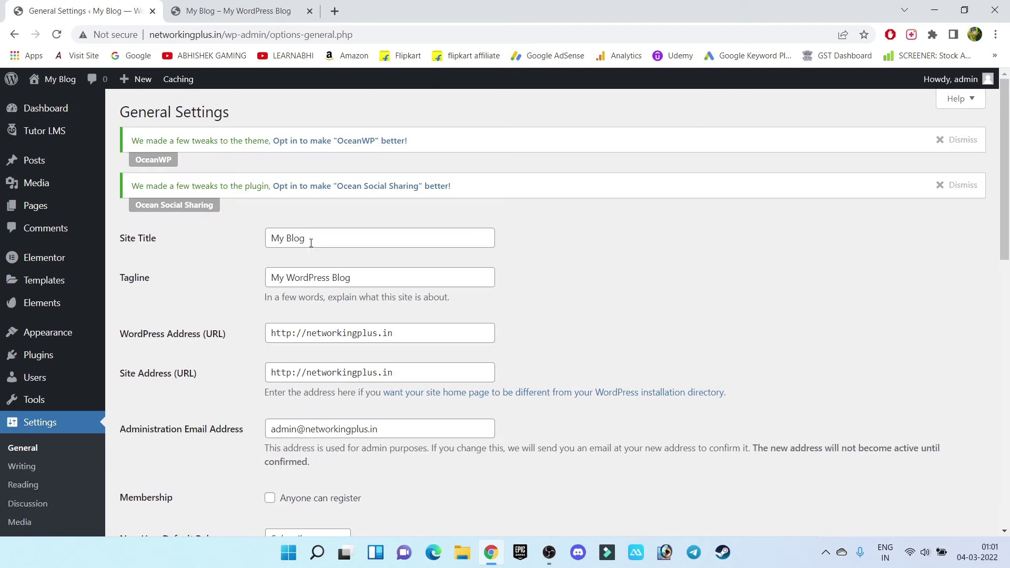
click(315, 238)
drag(315, 239, 226, 239)
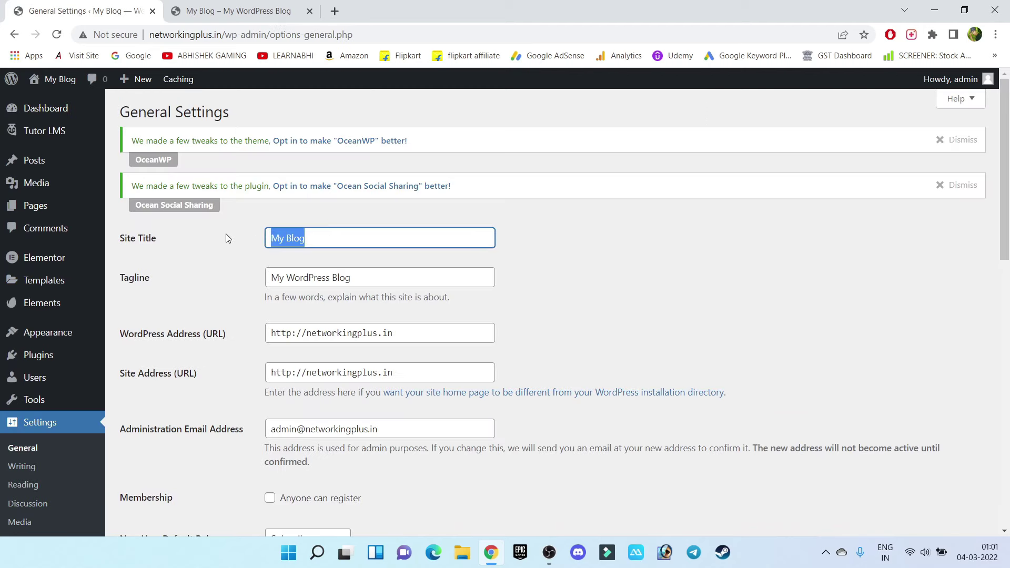
text(NE)
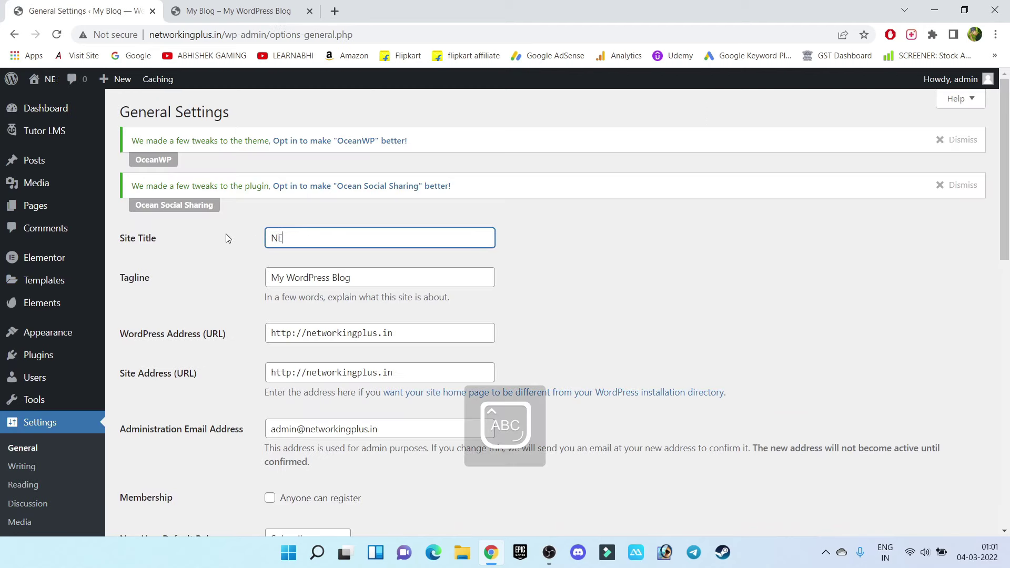
text(TWORKINGPLUS)
scroll(226, 234, down, 15)
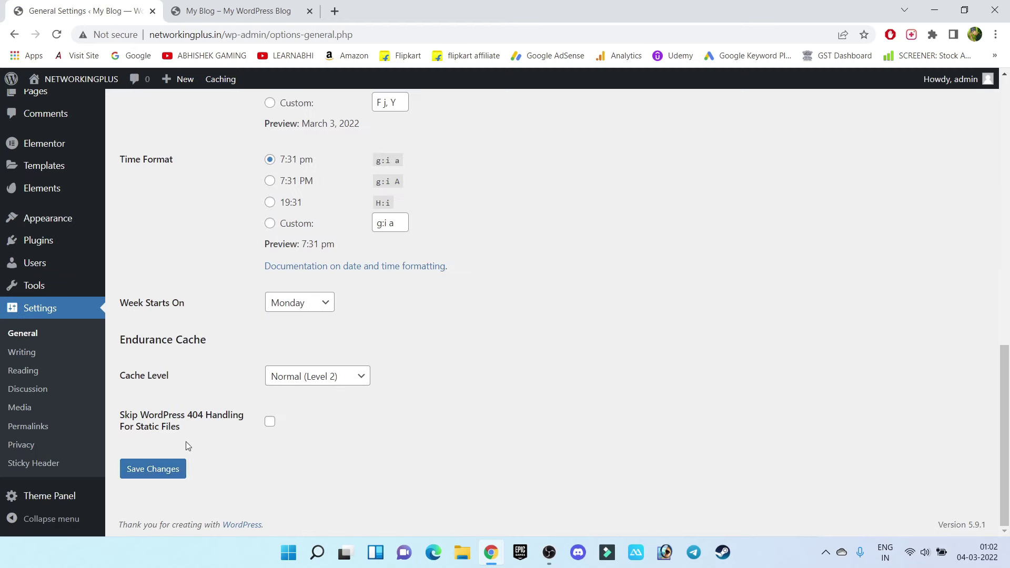
click(151, 470)
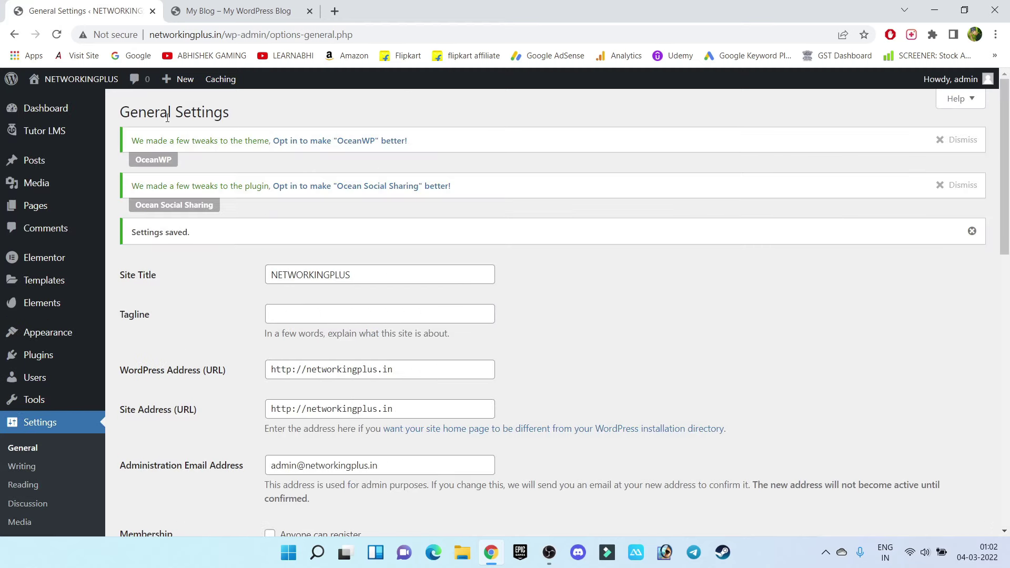
Check that the live site header now shows NETWORKINGPLUS
mouse_move(66, 84)
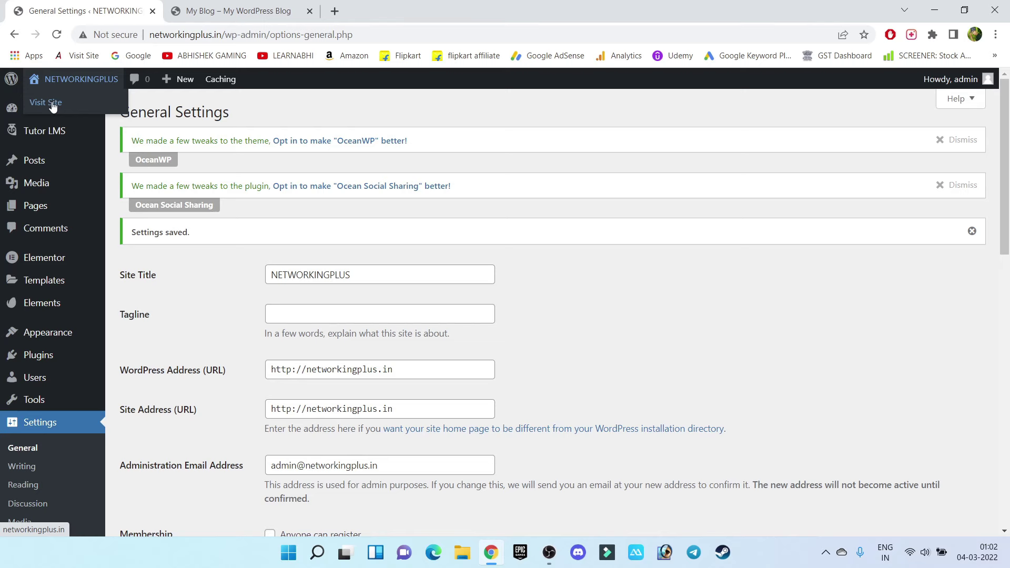
middle_click(53, 105)
middle_click(254, 5)
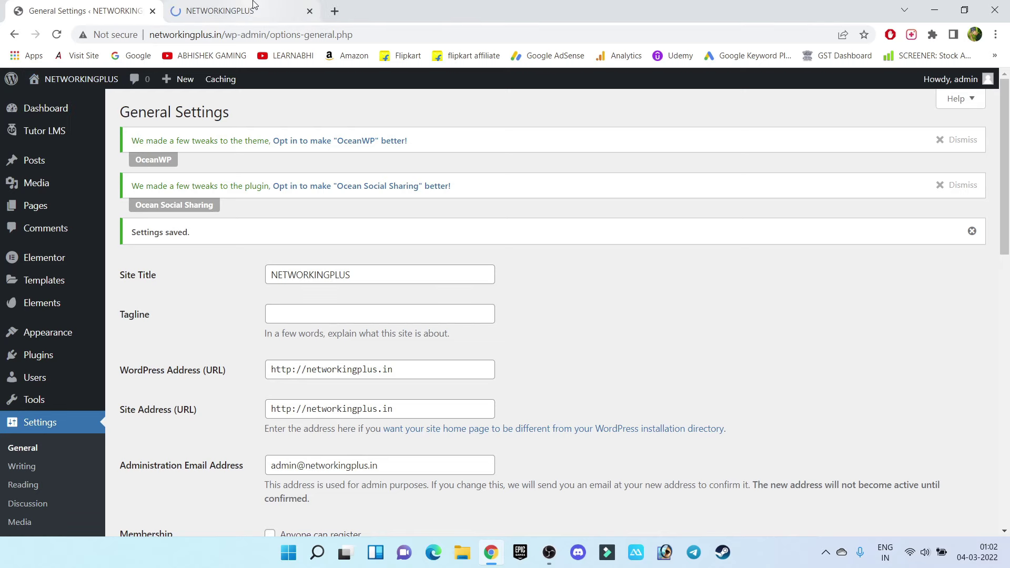
click(253, 5)
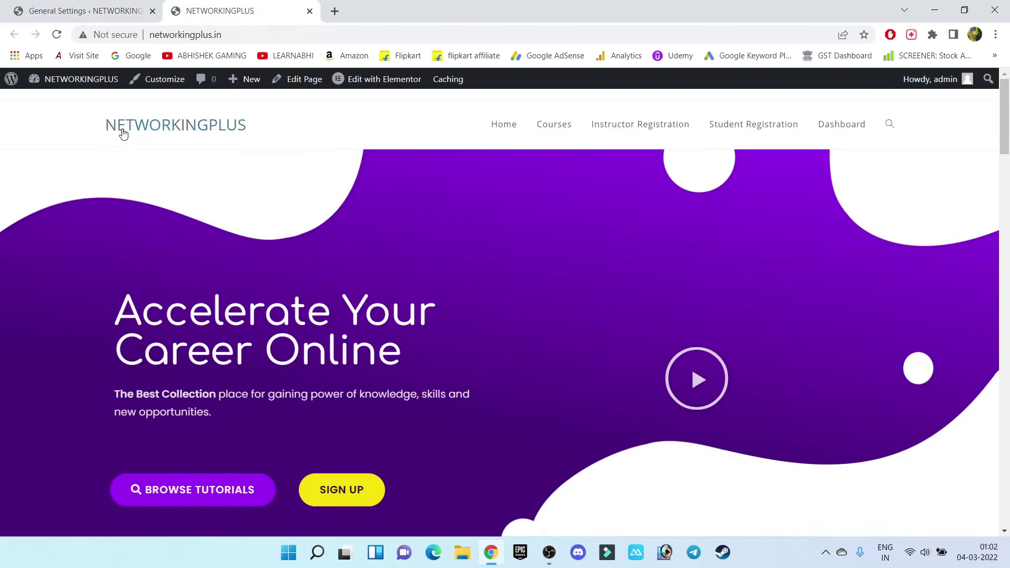
drag(105, 126, 311, 141)
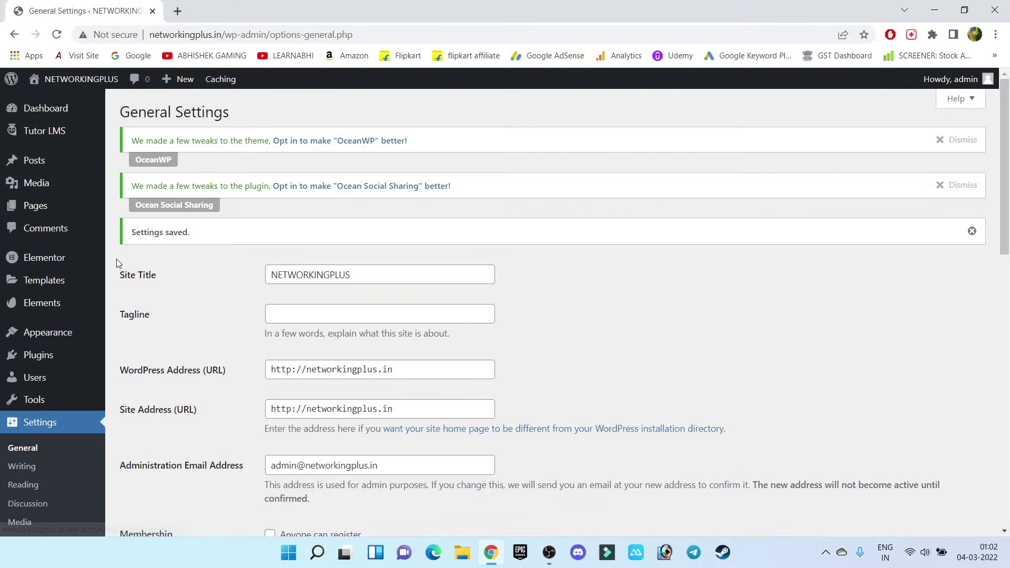
Start a new Tutor LMS course titled CISCO CCNA 200-301 and open a blank browser tab
mouse_move(68, 128)
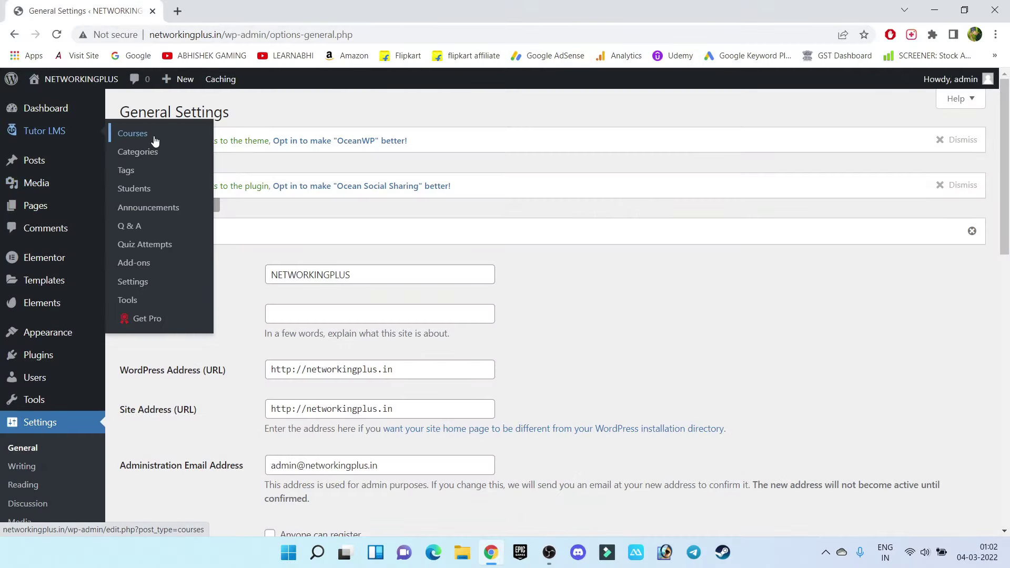
click(132, 135)
click(195, 209)
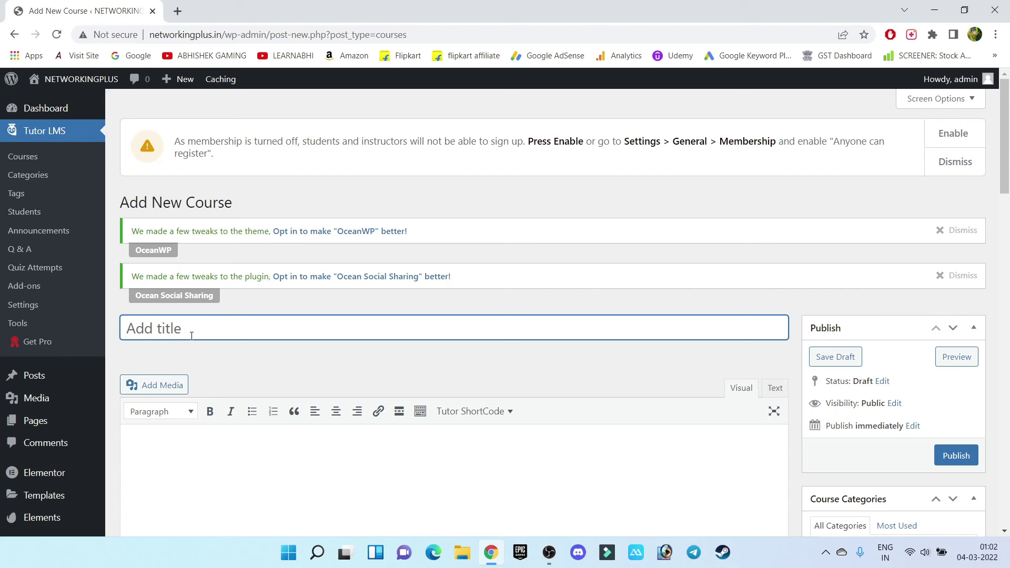
text(CCNA 200-301)
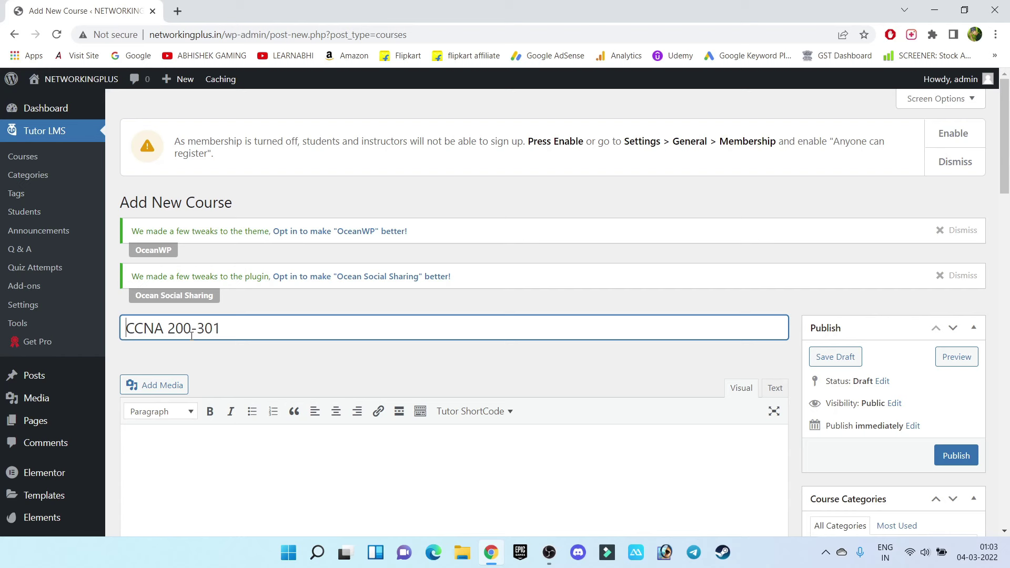
text(CISCO)
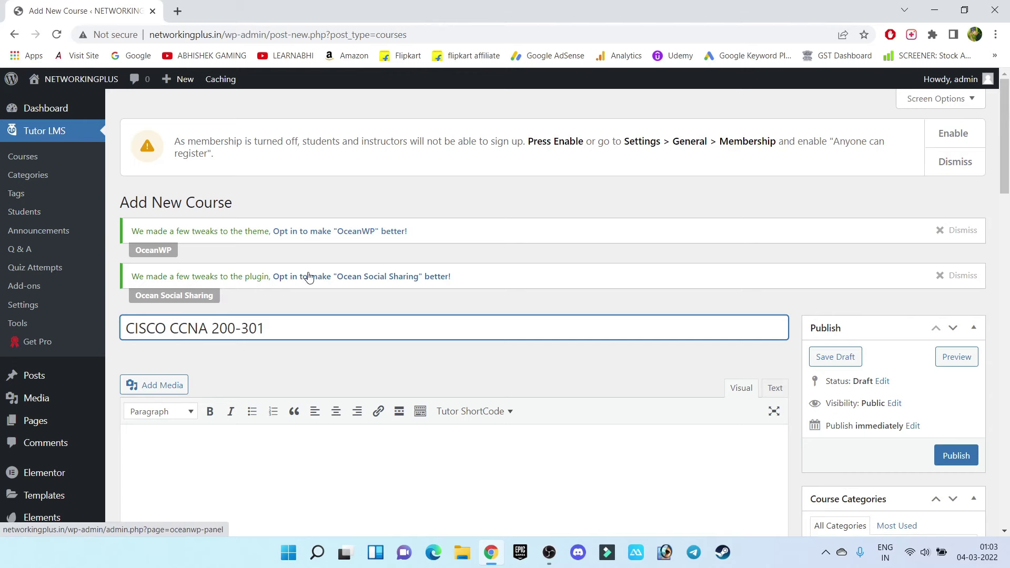
scroll(308, 284, down, 2)
click(180, 321)
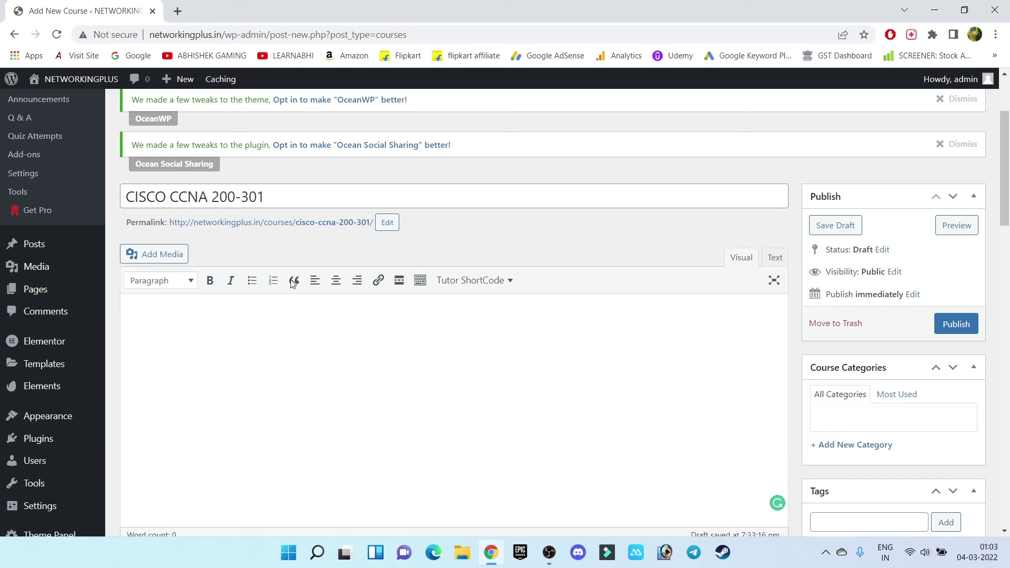
click(178, 11)
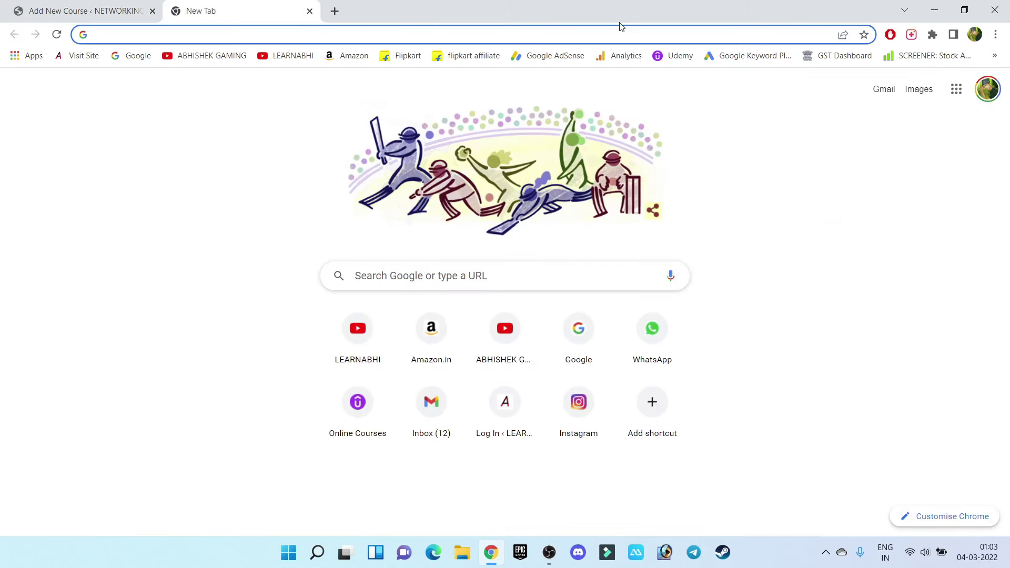
Find the CISCO CCNA 200-301 course on Udemy and expand its full description
click(683, 56)
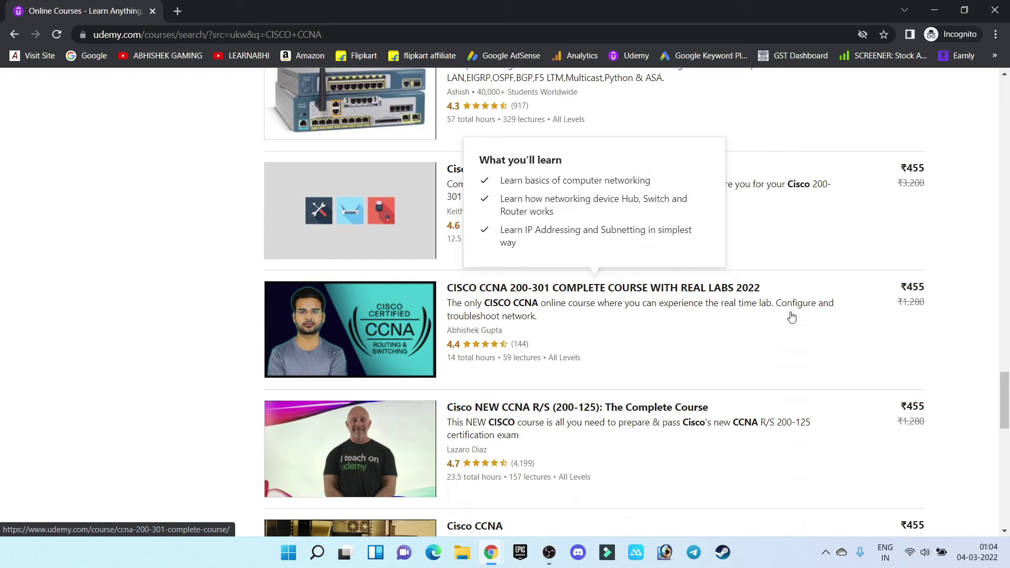
click(363, 323)
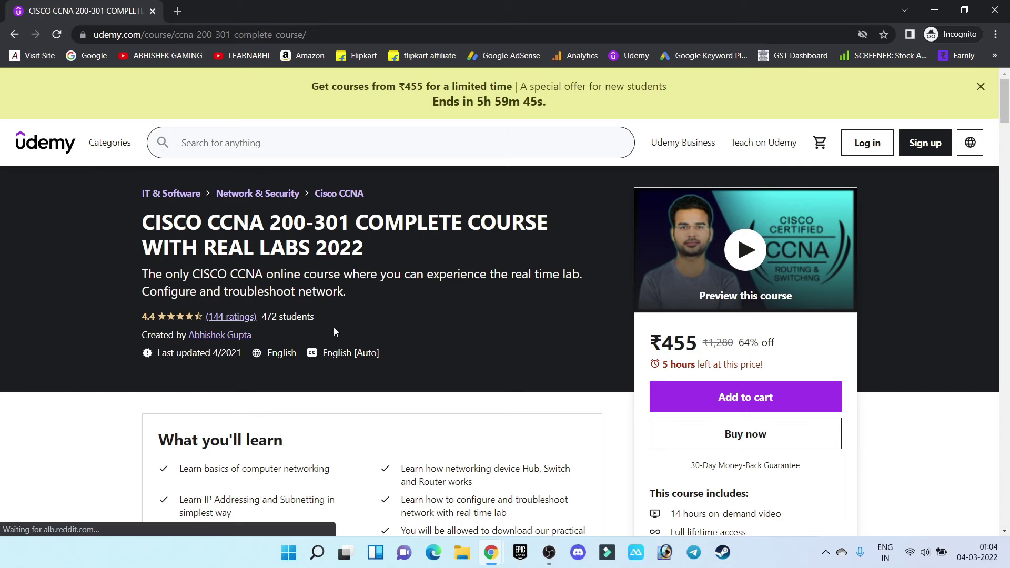
scroll(229, 322, down, 10)
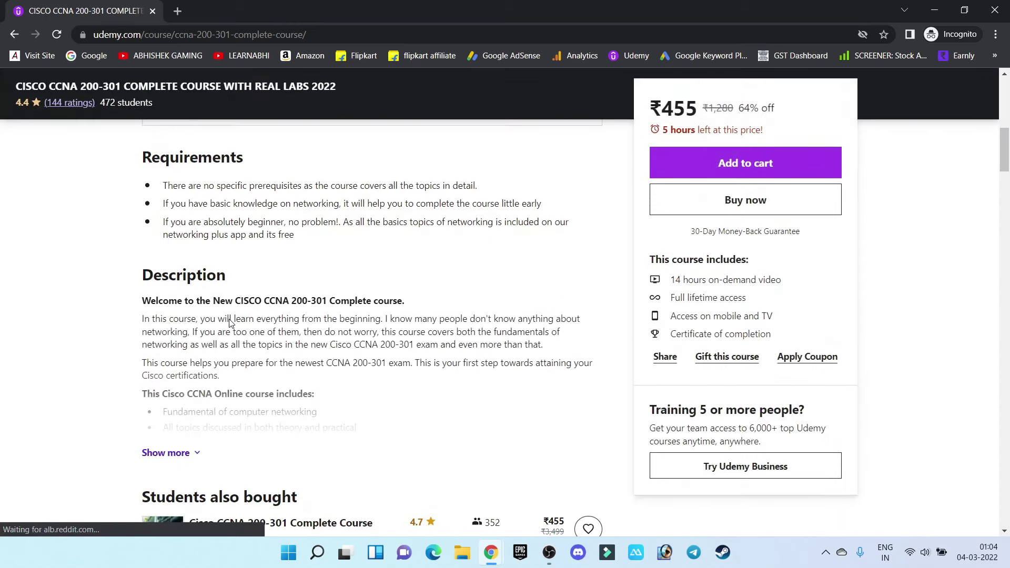
scroll(230, 323, down, 1)
click(197, 390)
scroll(301, 350, down, 3)
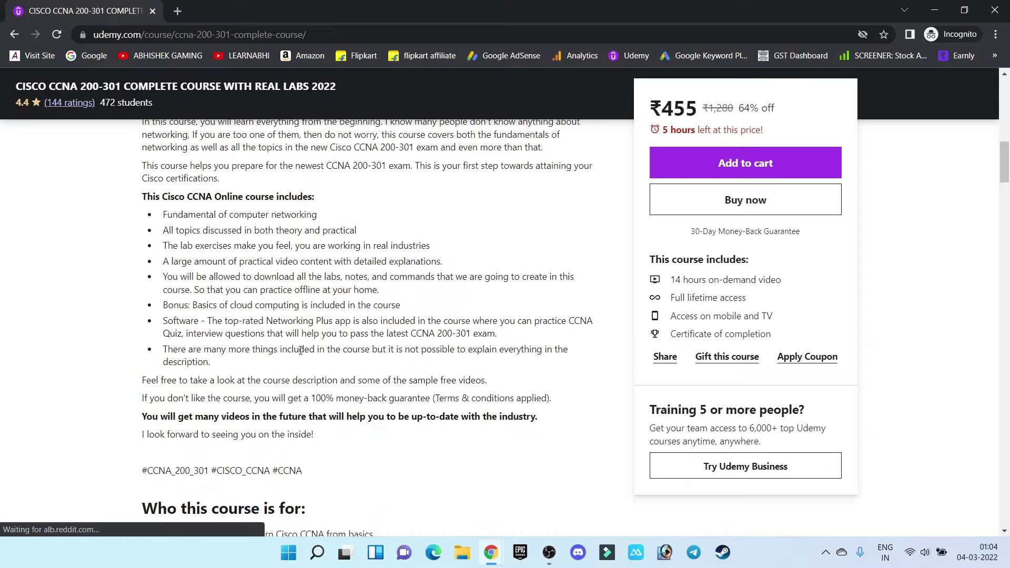
scroll(300, 350, up, 1)
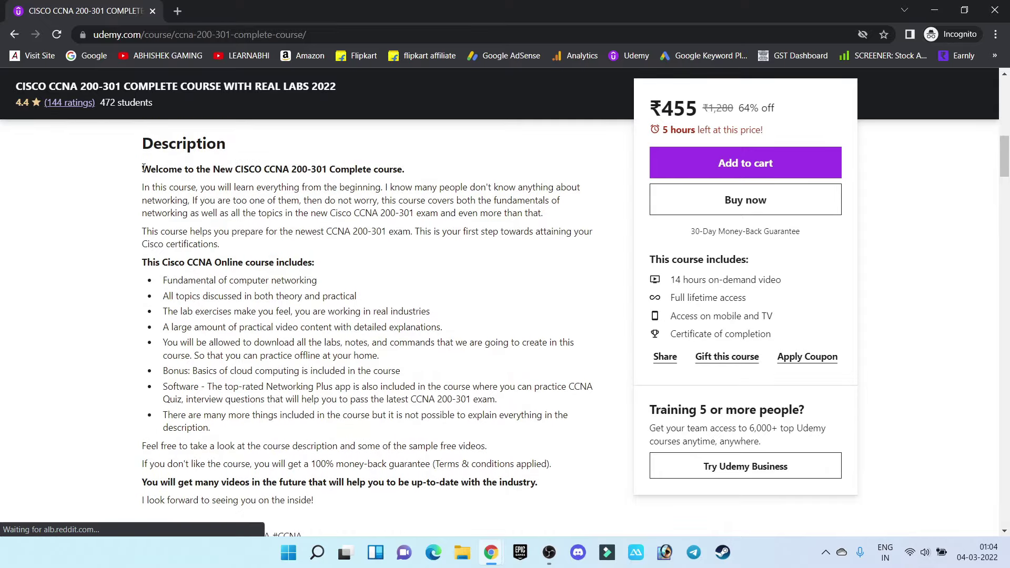
Copy the Udemy description and paste it into the WordPress course body
drag(143, 168, 526, 420)
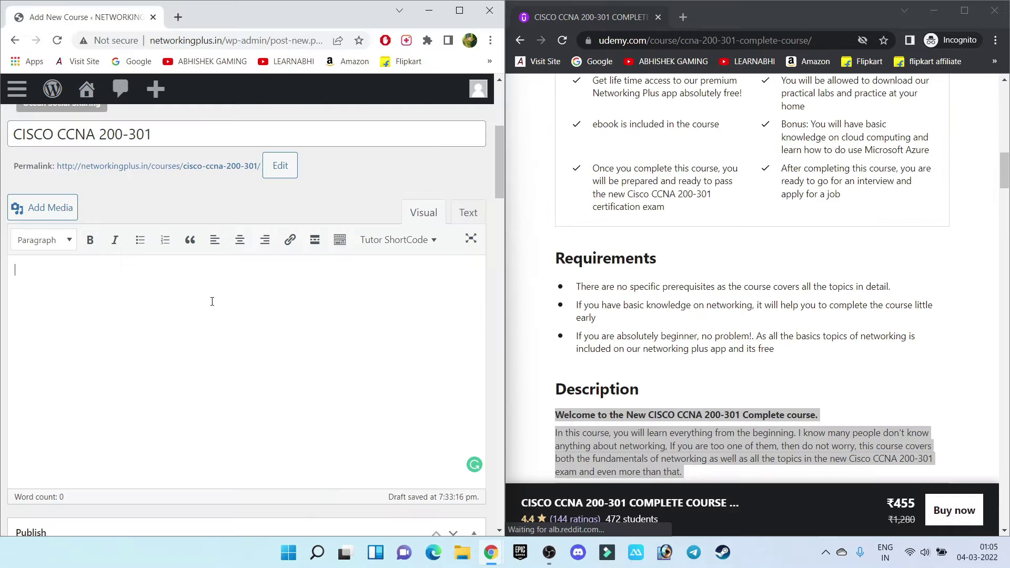
key(ctrl+v)
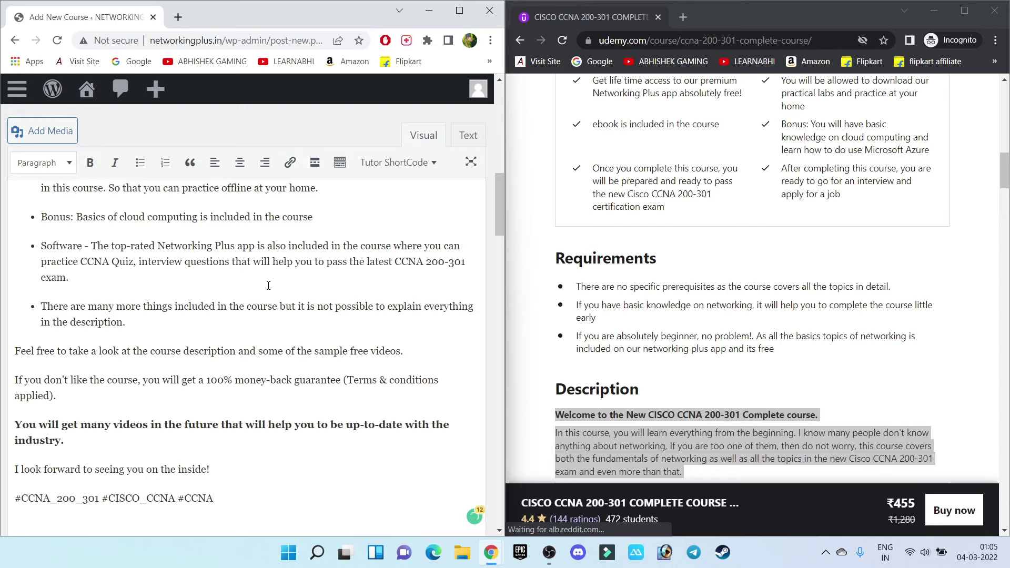
scroll(269, 286, down, 7)
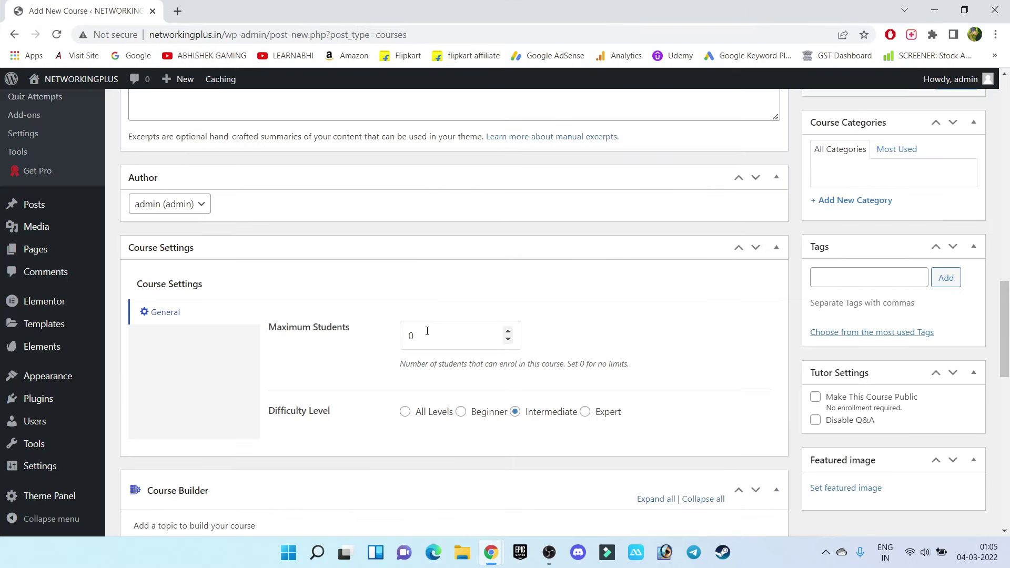
drag(424, 334, 388, 331)
Choose All Levels as the Difficulty Level, leaving Maximum Students at 0
click(564, 309)
drag(424, 342, 383, 337)
drag(334, 413, 328, 414)
click(406, 412)
scroll(408, 352, down, 5)
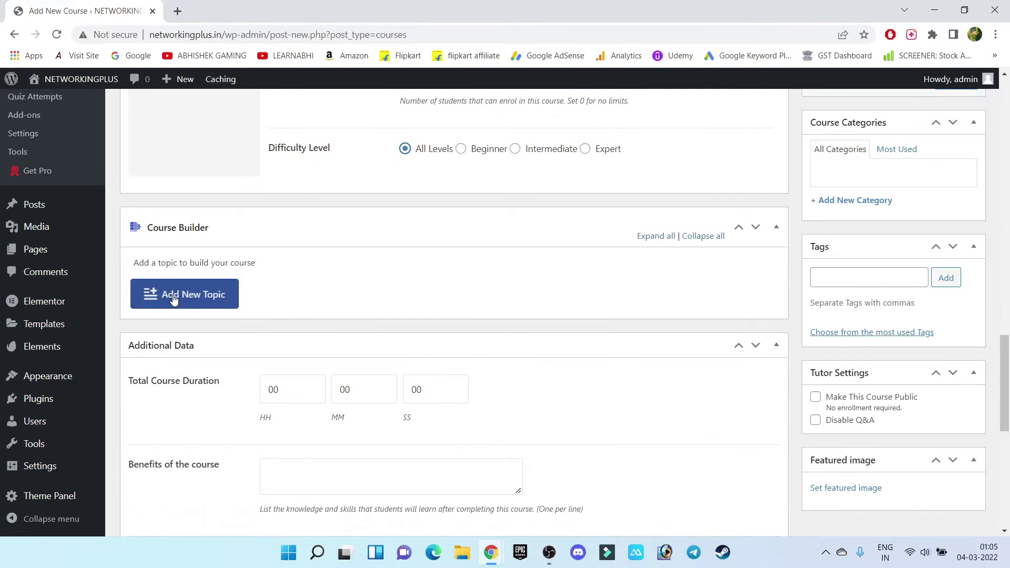
Add topic 'Networking Basics' with summary 'You are going to learn the basics of networking'
click(206, 296)
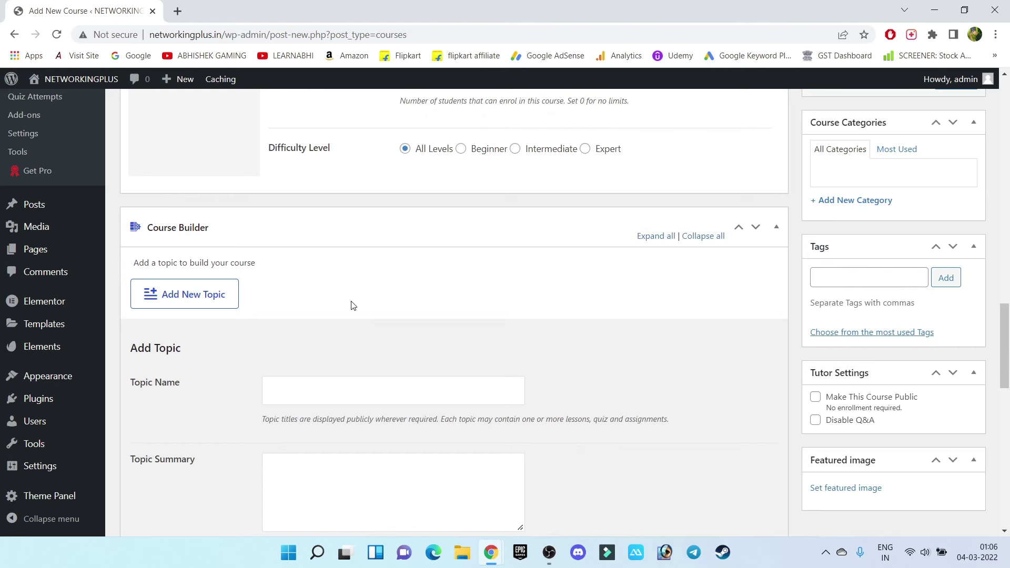
scroll(352, 306, down, 1)
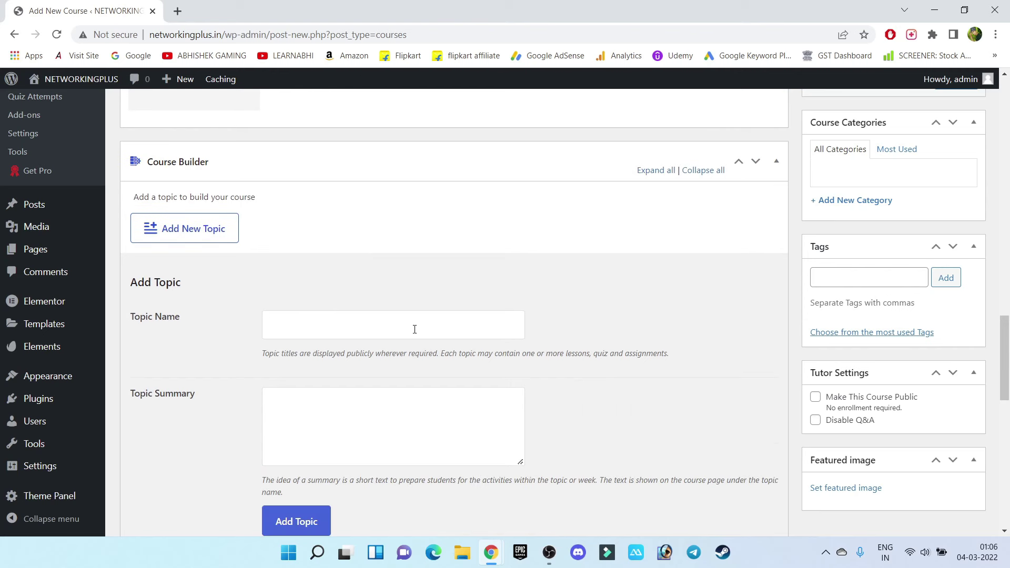
text(Networking B)
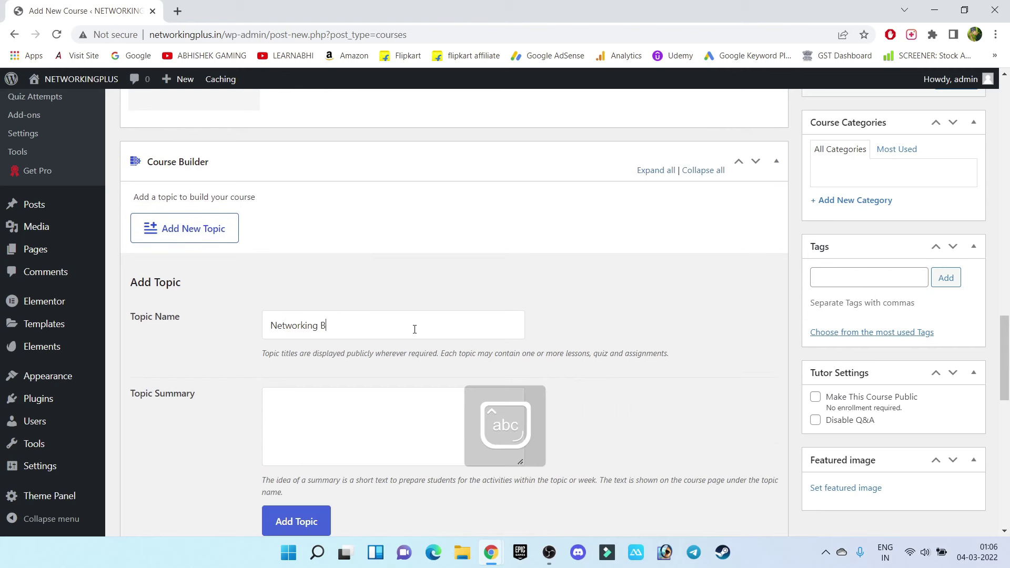
text(asics)
scroll(361, 327, down, 2)
click(381, 293)
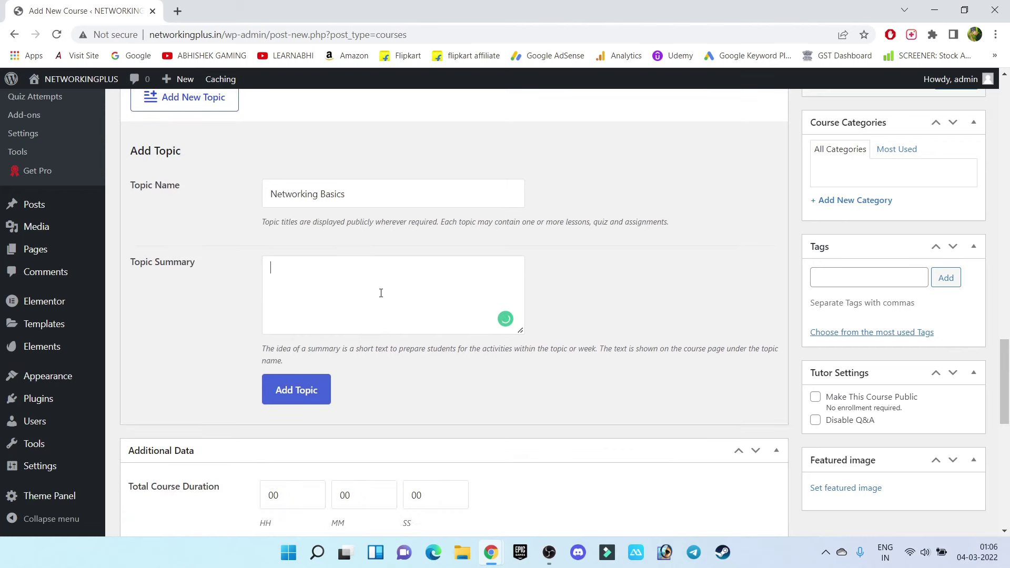
click(381, 294)
text(You are going to learn the)
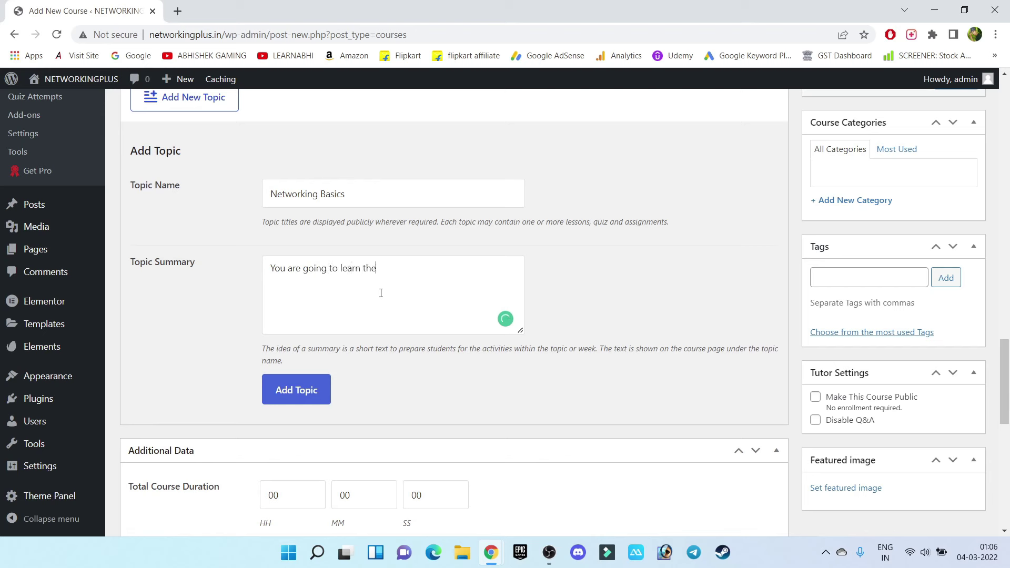
text( basics of networking.)
click(285, 400)
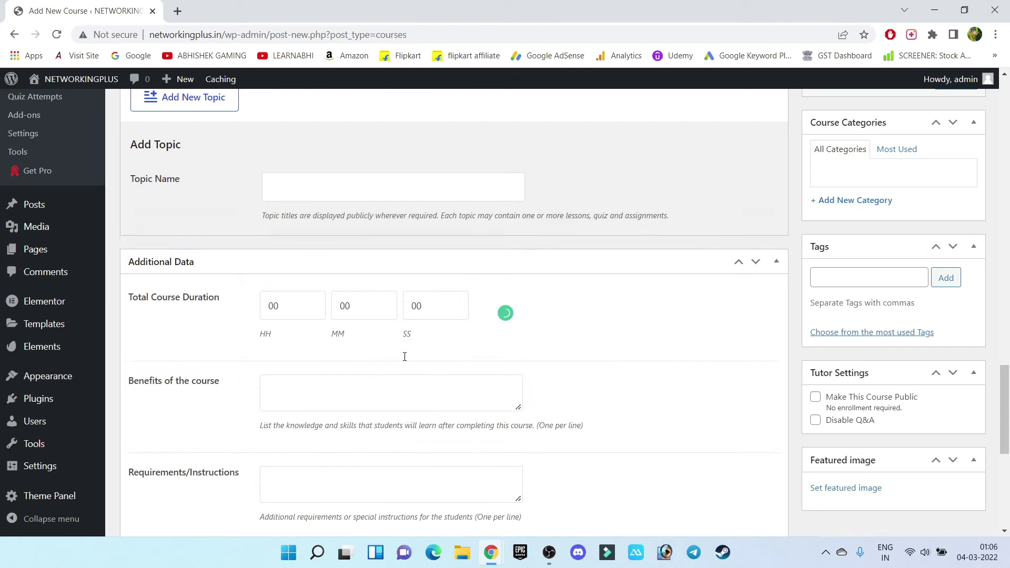
Add a lesson titled 'Networking Lession 1' under the Networking Basics topic
scroll(257, 175, up, 3)
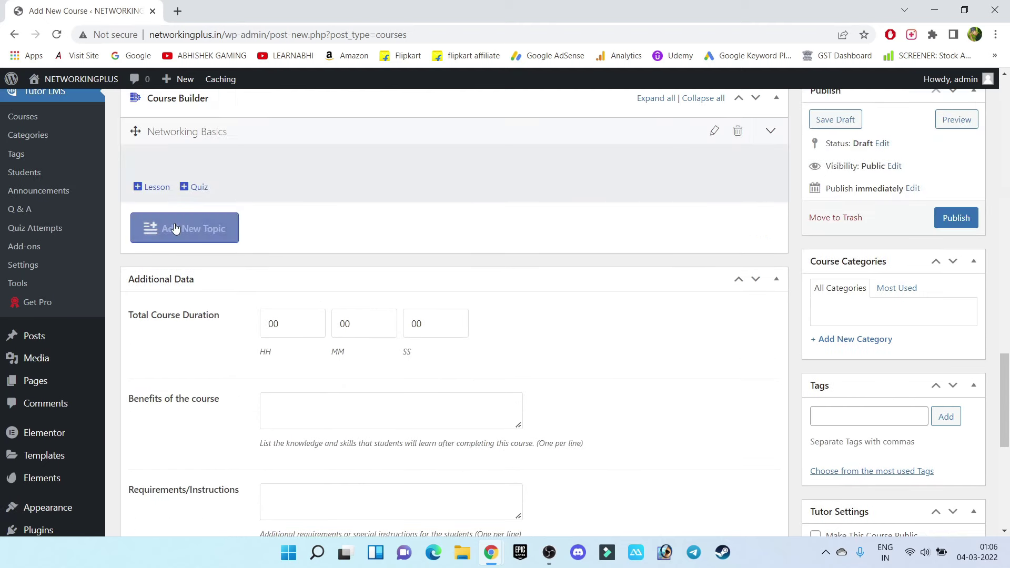
scroll(288, 229, up, 1)
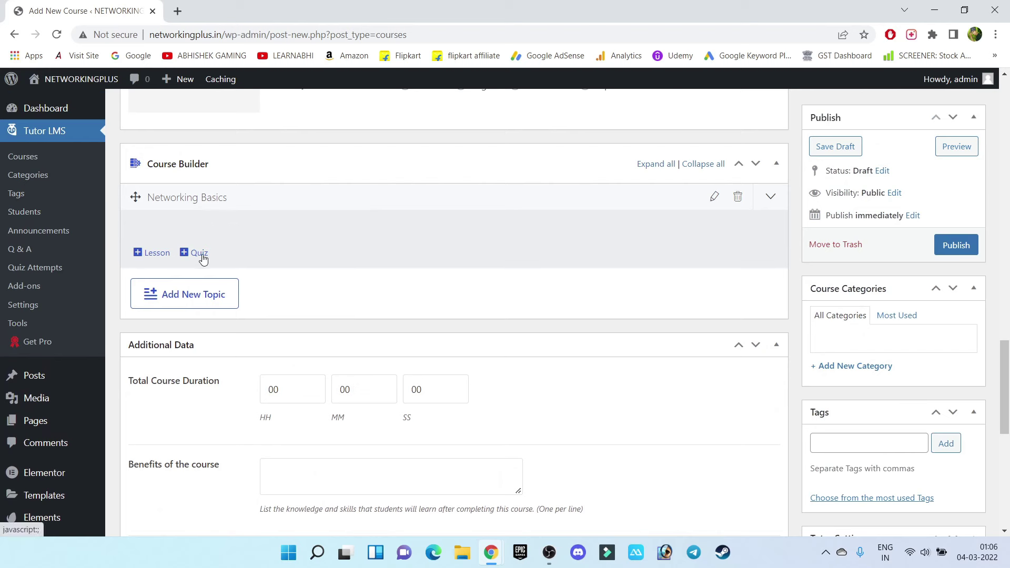
click(148, 257)
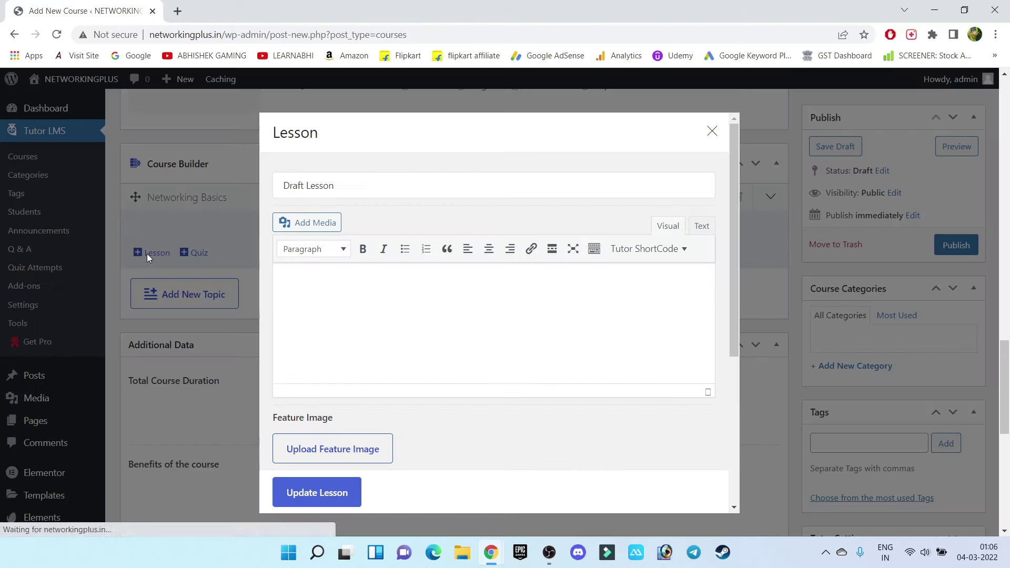
drag(449, 189, 219, 178)
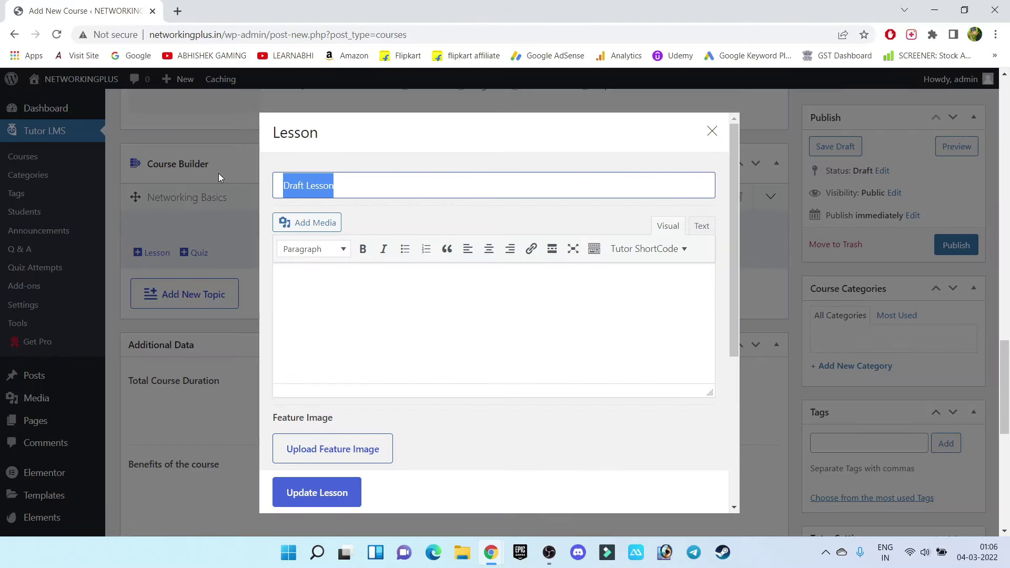
text(Networking )
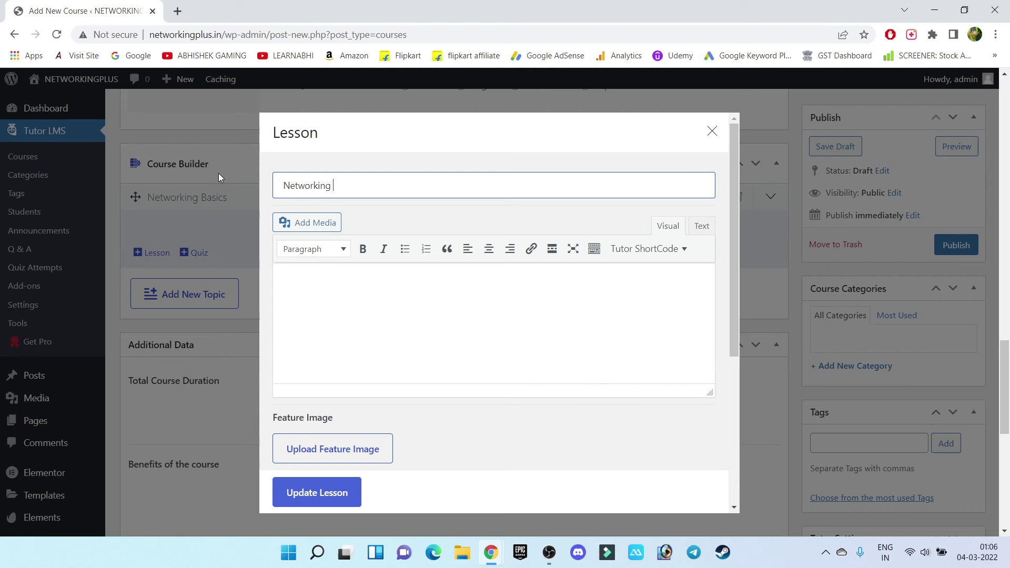
text(Lession 1)
key(Tab)
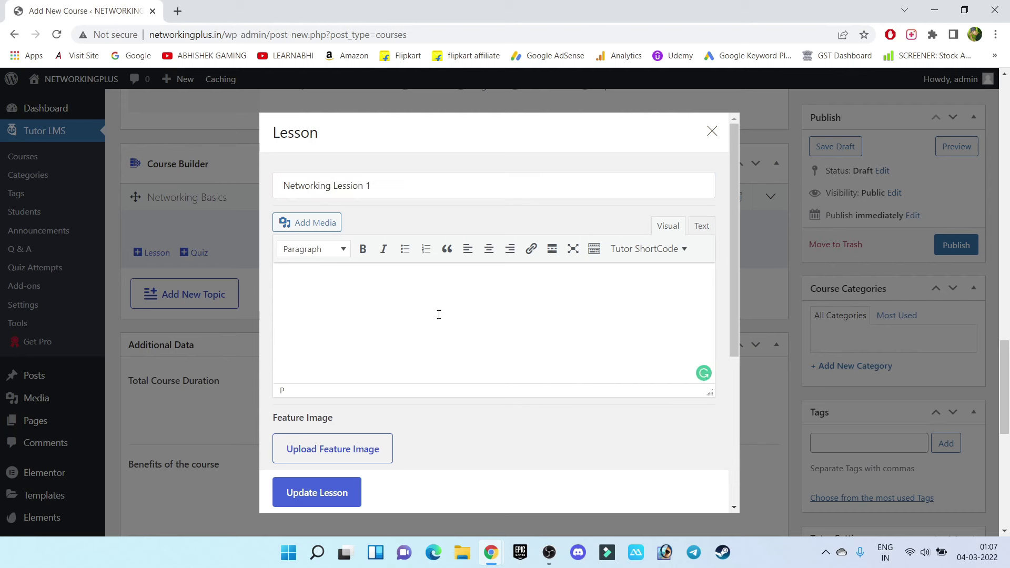
Embed the LEARNABHI YouTube course-introduction video link in the lesson and update it
click(179, 11)
click(287, 55)
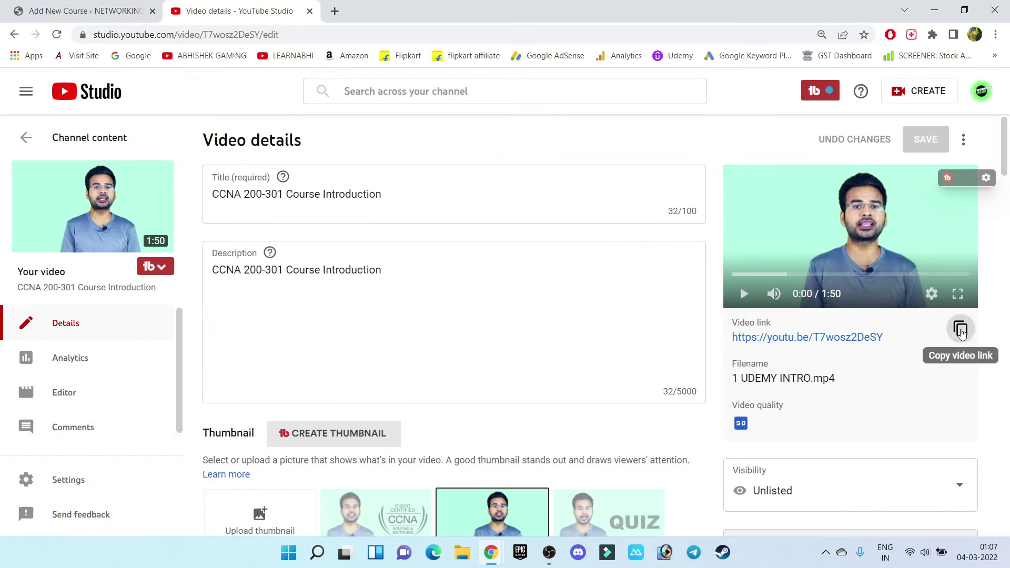
click(961, 330)
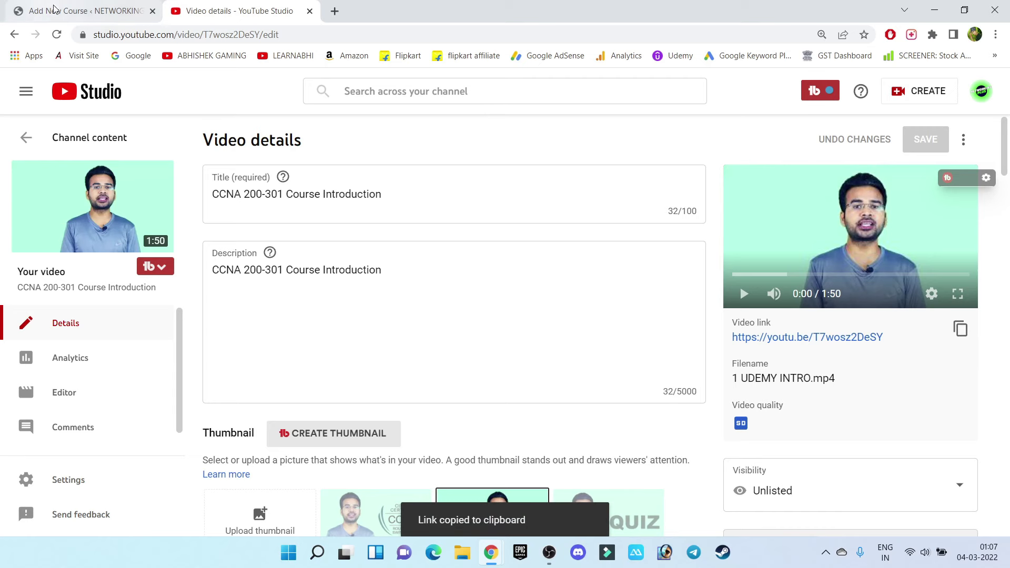
click(87, 10)
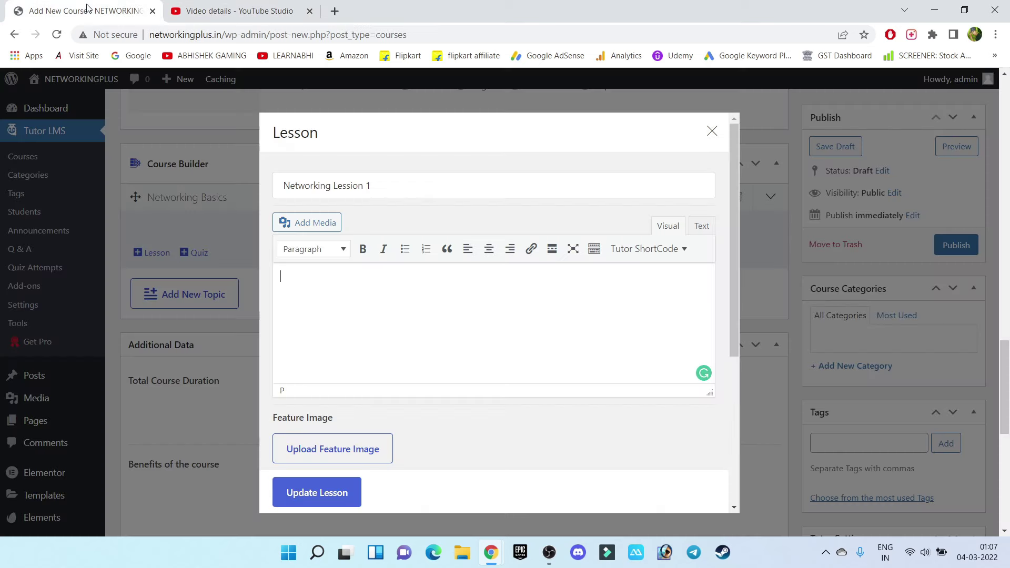
click(384, 328)
key(ctrl+v)
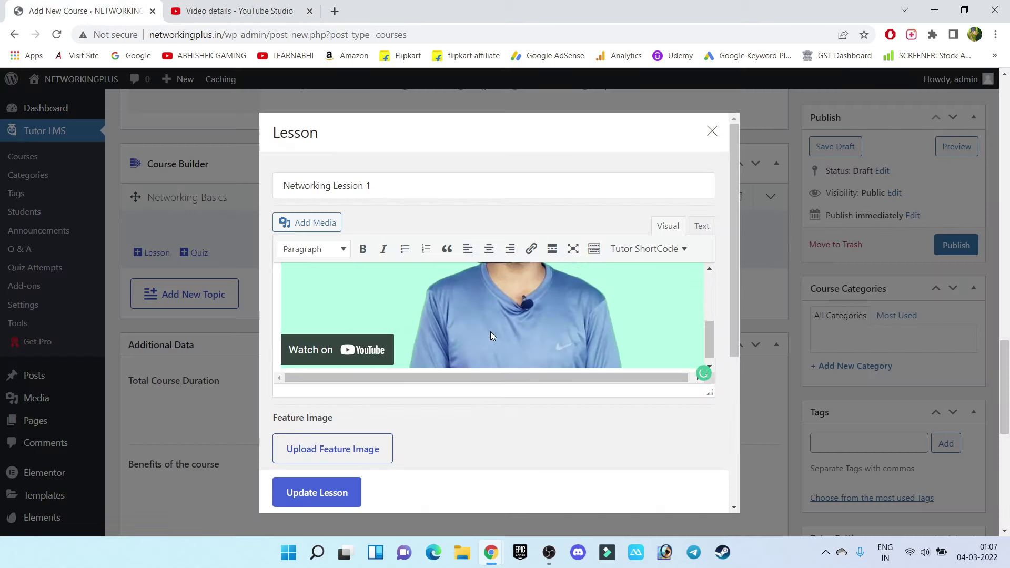
scroll(491, 333, down, 1)
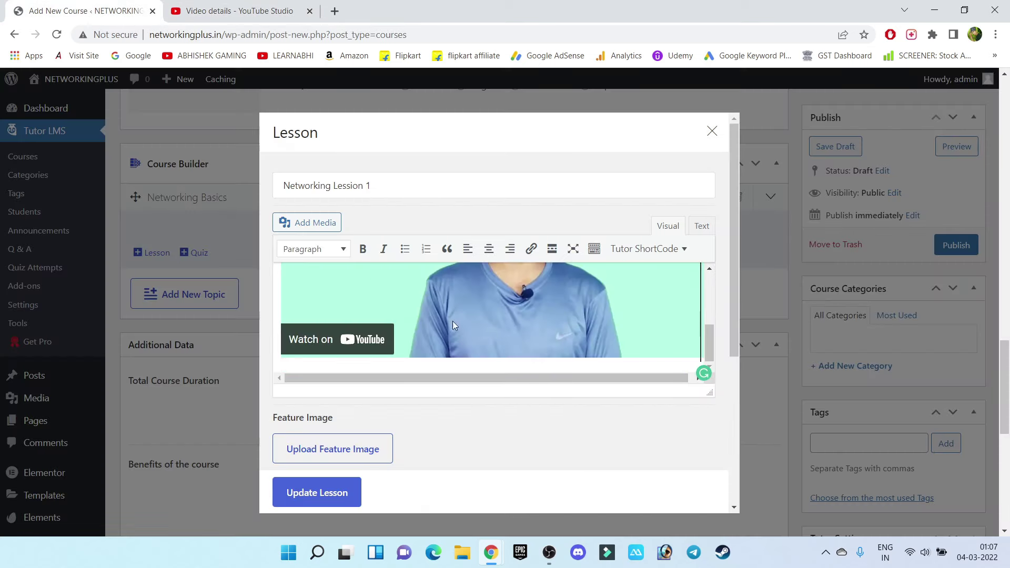
click(331, 502)
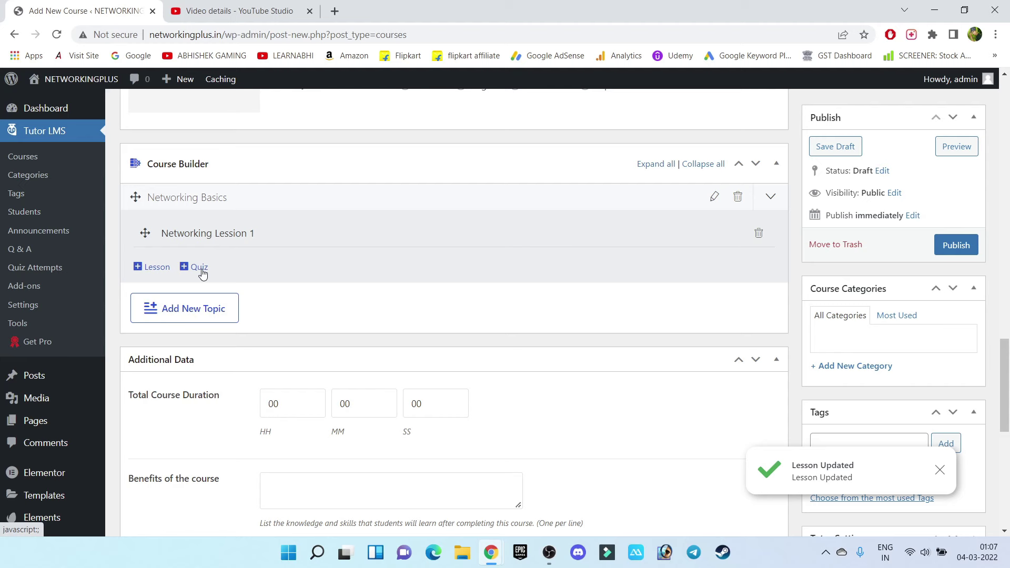
Set the Total Course Duration hours to 14
scroll(462, 288, down, 3)
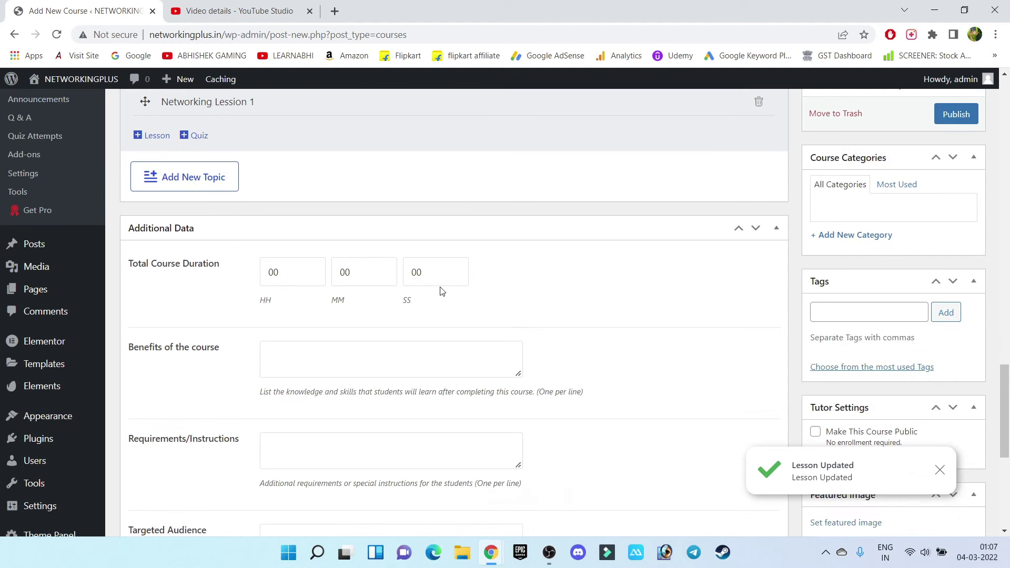
double_click(289, 276)
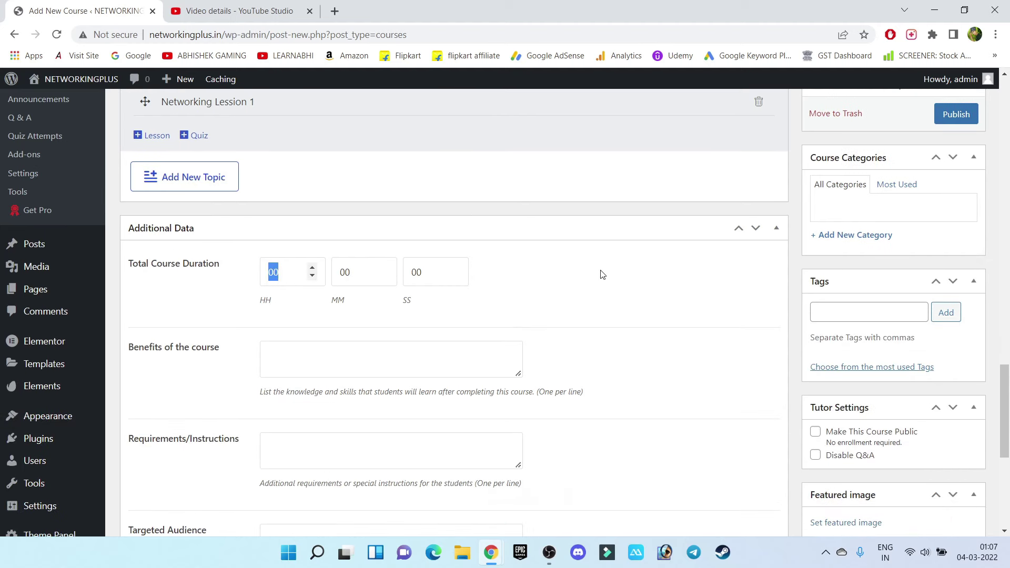
text(14)
scroll(300, 293, down, 2)
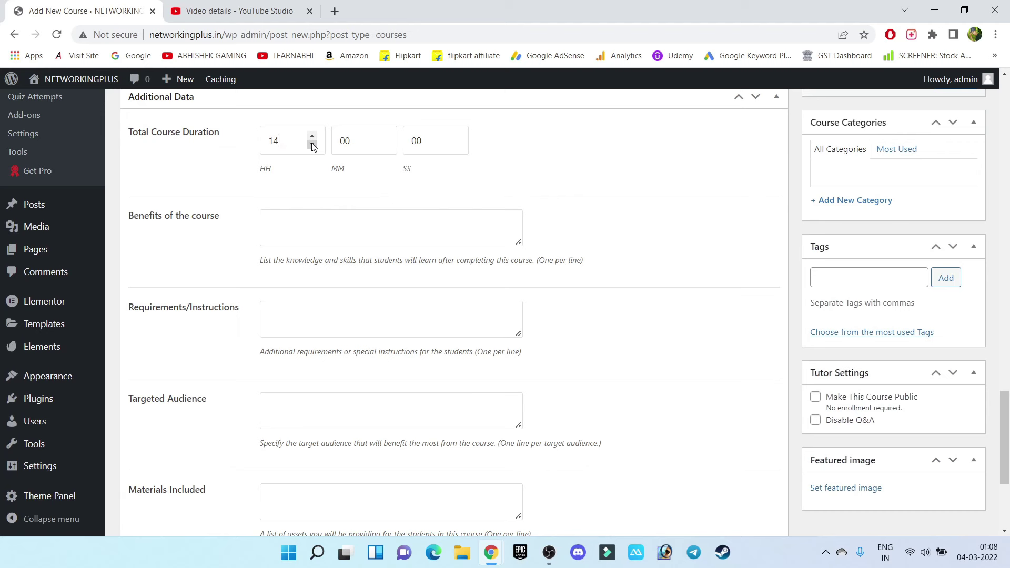
click(352, 240)
click(283, 318)
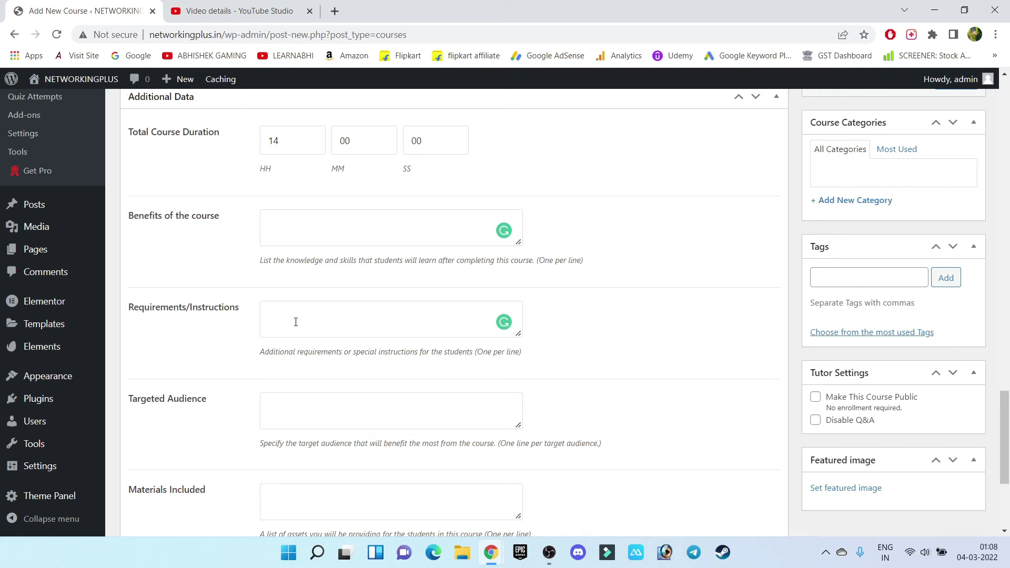
Copy the three Udemy Requirements bullets into the course's Requirements field
key(alt+Tab)
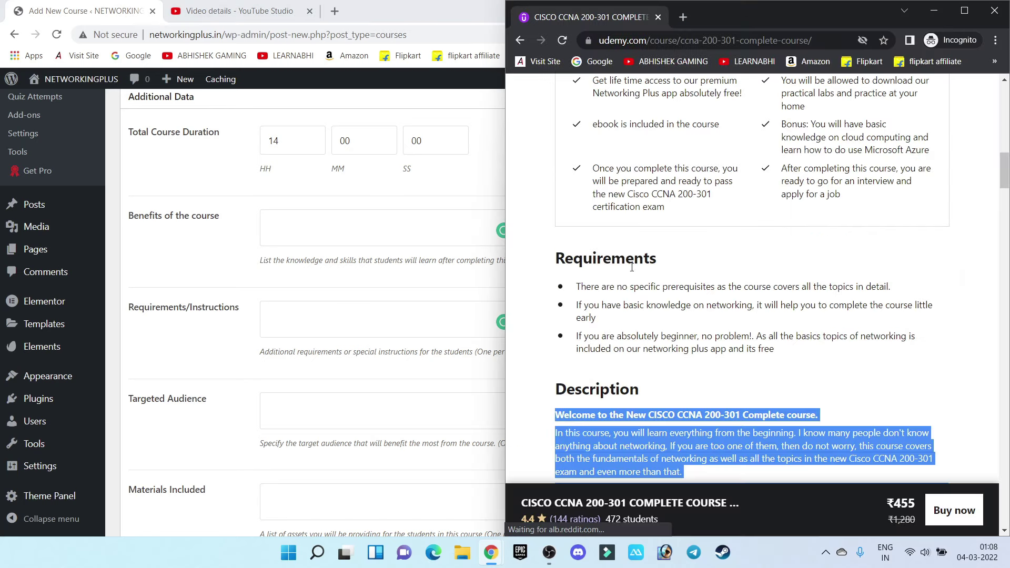
drag(797, 351, 577, 285)
click(299, 317)
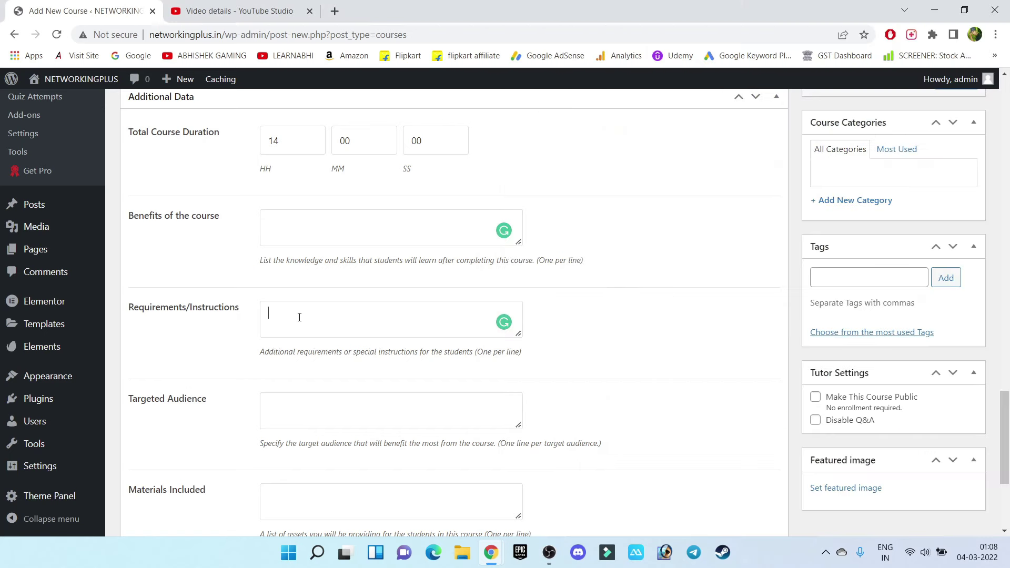
key(ctrl+v)
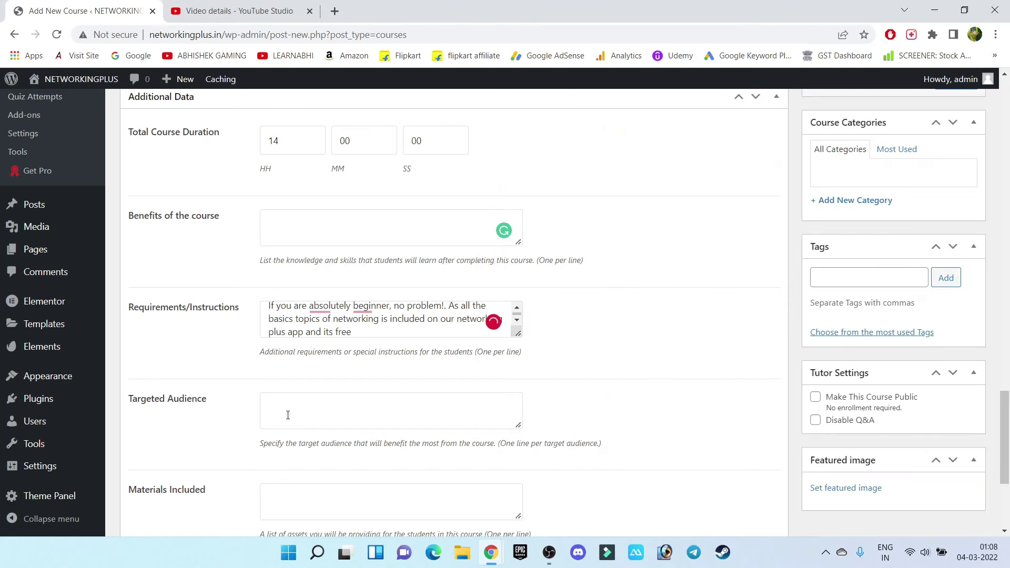
Copy the Udemy 'Who this course is for' bullets into Targeted Audience
click(308, 413)
mouse_move(497, 547)
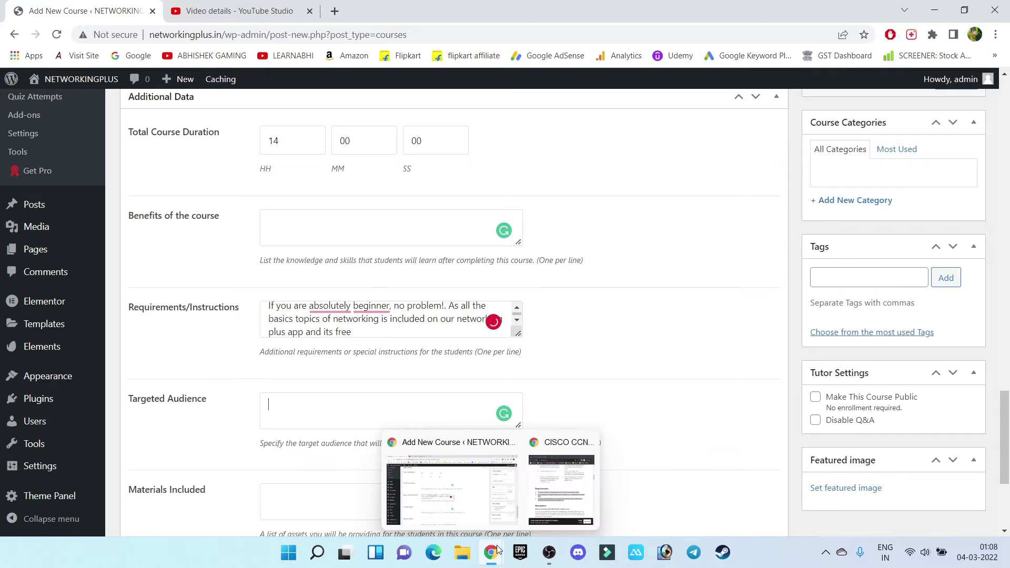
click(551, 482)
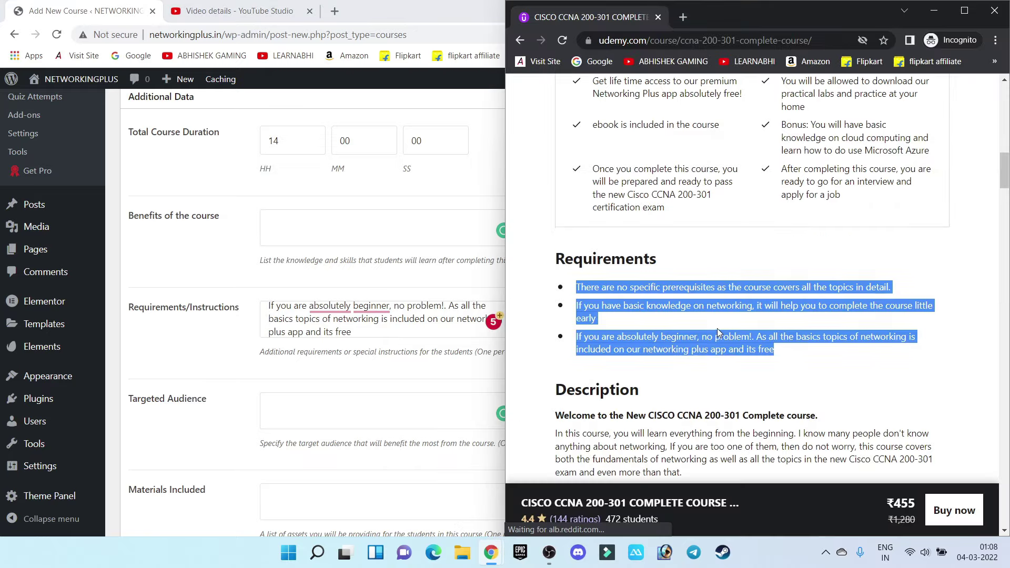
scroll(718, 328, up, 6)
scroll(719, 333, down, 7)
scroll(720, 333, down, 15)
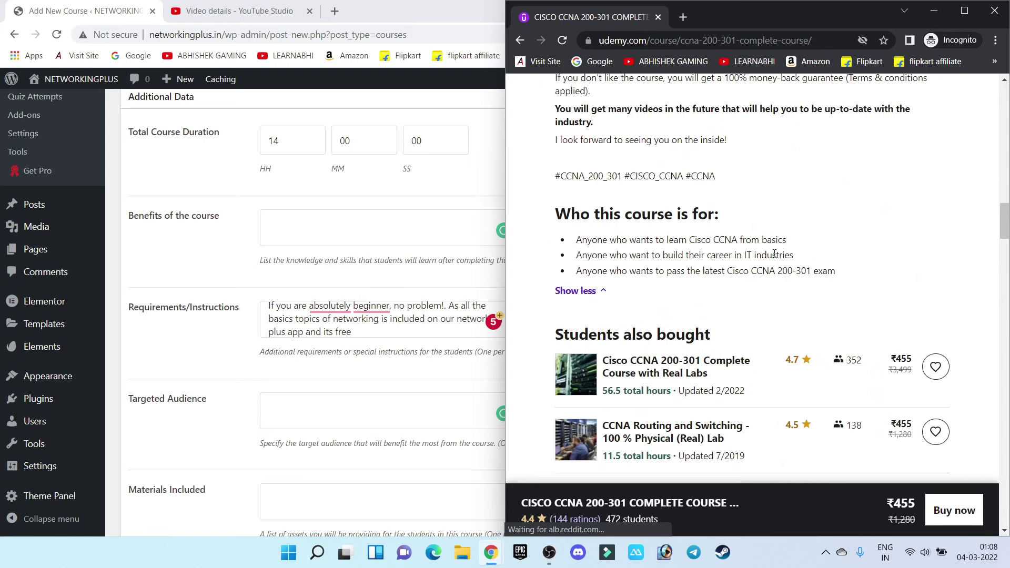
drag(857, 274, 576, 242)
key(ctrl+c)
click(314, 418)
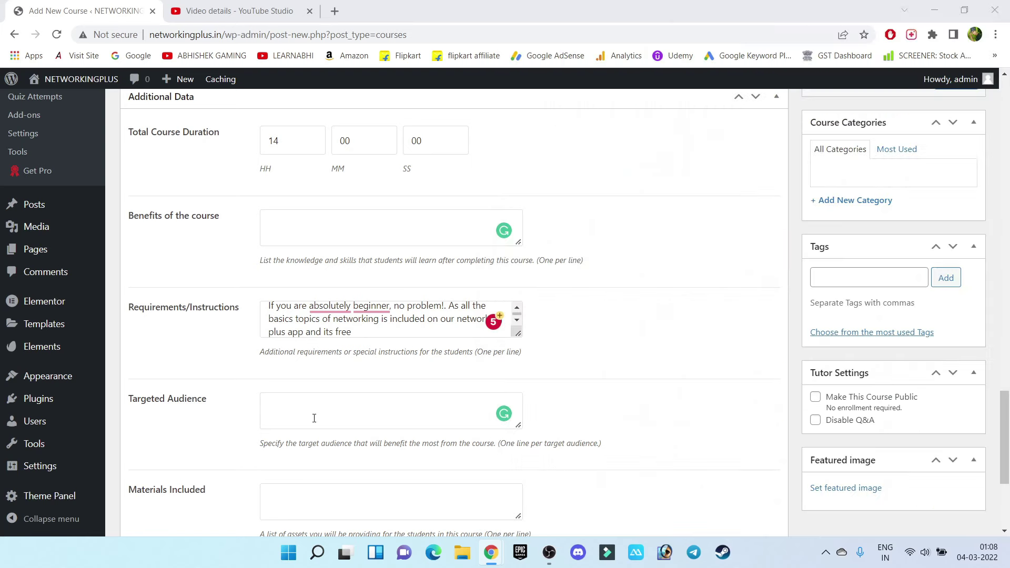
key(ctrl+v)
List Ebook and Softcopy of labs as the included materials
scroll(314, 418, down, 4)
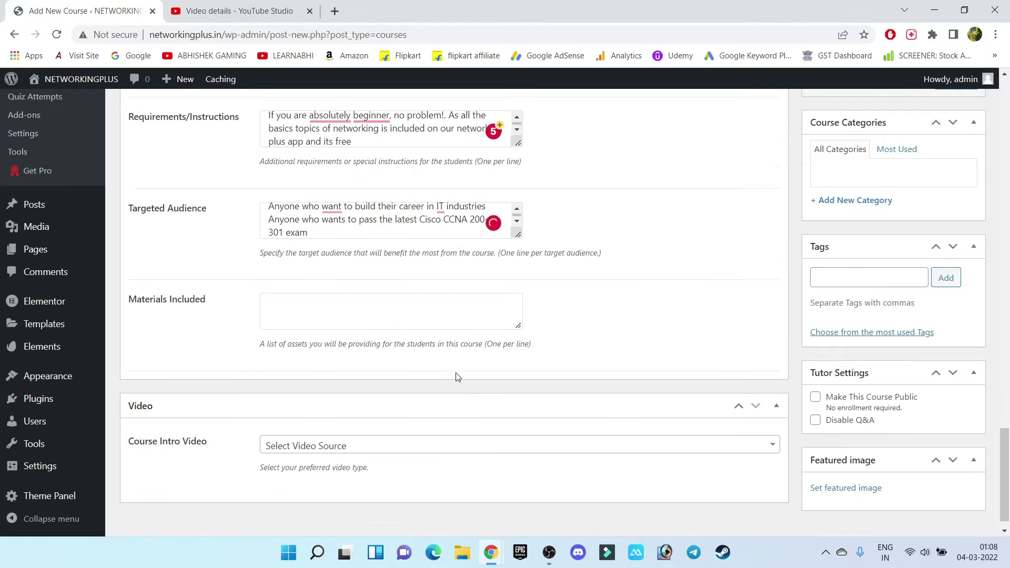
click(400, 289)
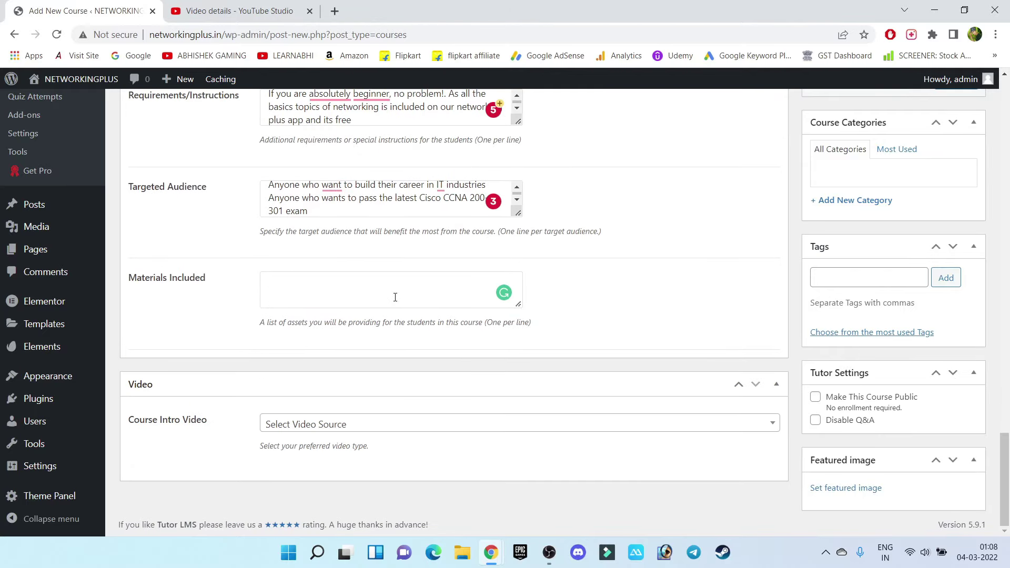
text(Ebook)
key(Return)
text(Softcopy of labs)
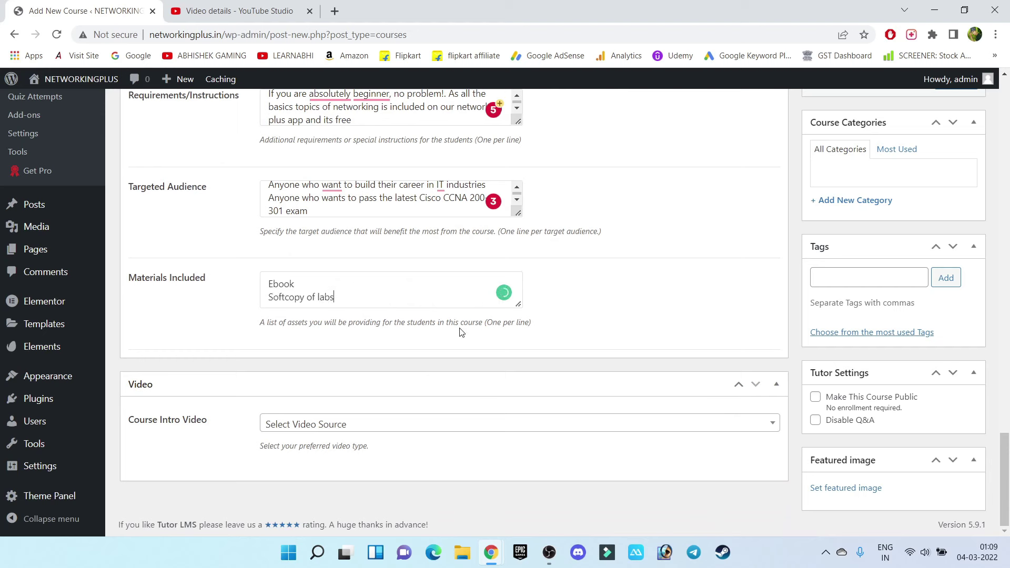
drag(129, 423, 226, 429)
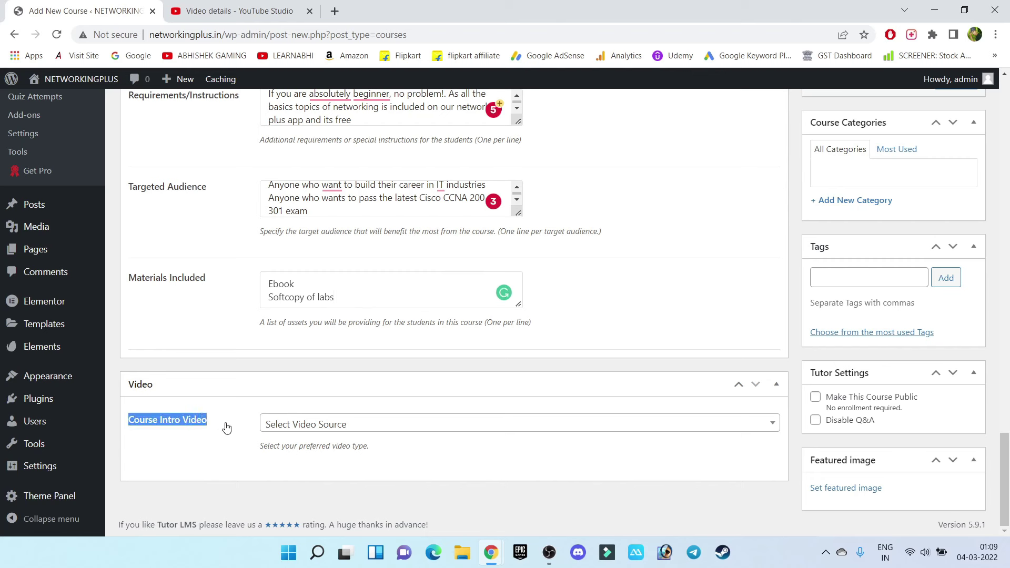
Select YouTube as the course intro video source and clear a wrongly pasted entry
click(284, 426)
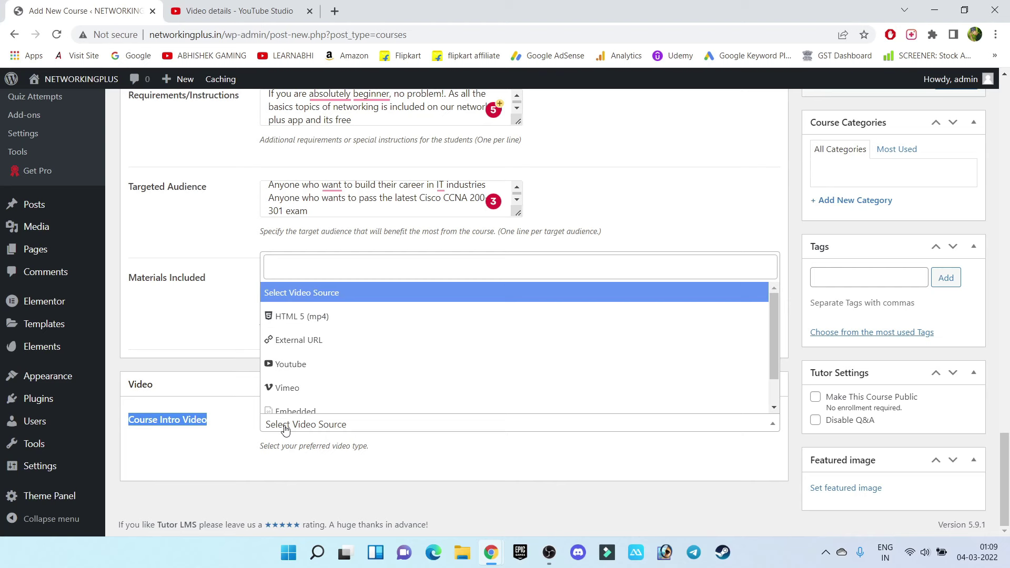
click(304, 371)
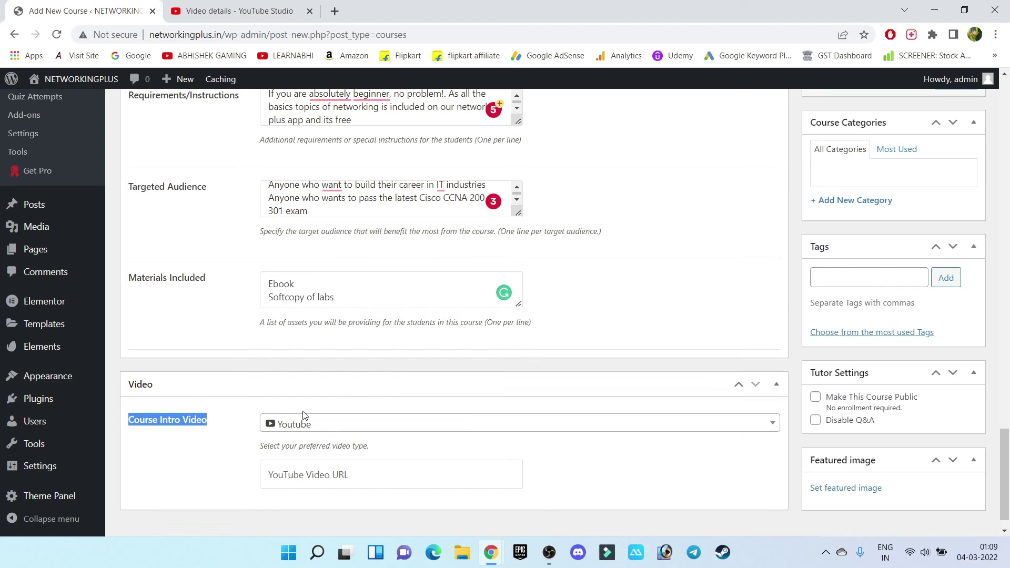
scroll(351, 431, down, 1)
click(350, 452)
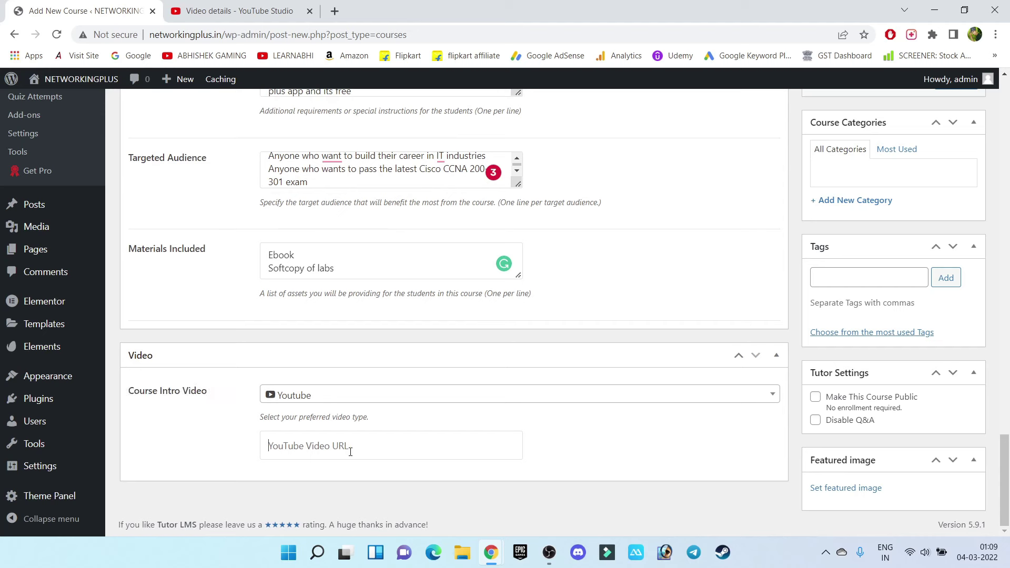
key(ctrl+v)
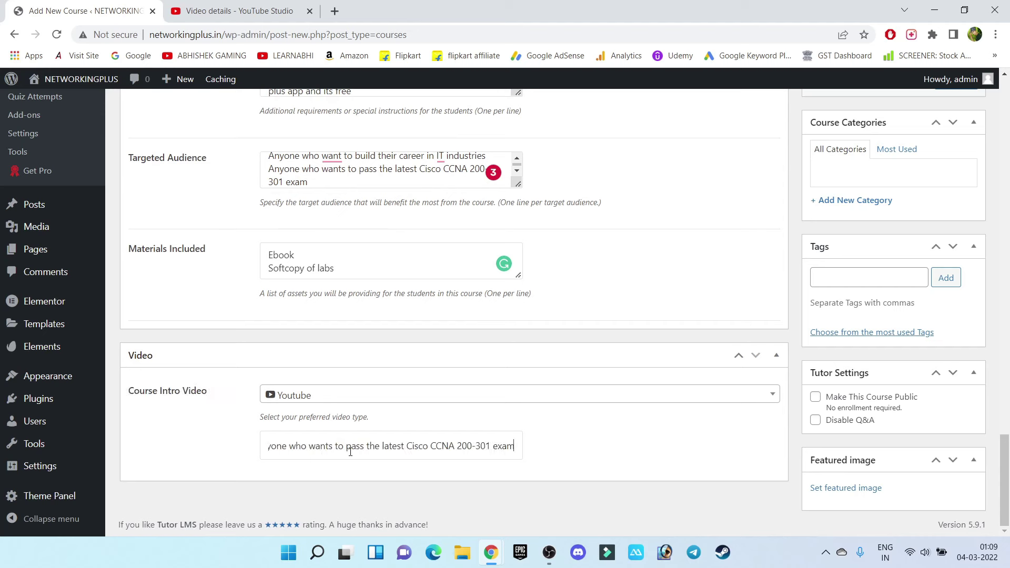
key(ctrl+a)
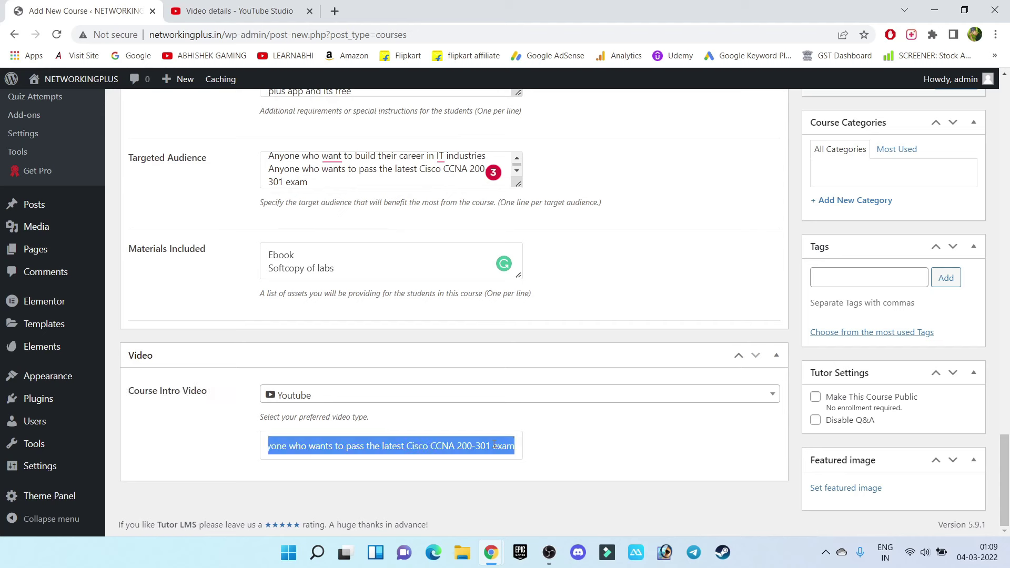
key(BackSpace)
click(227, 11)
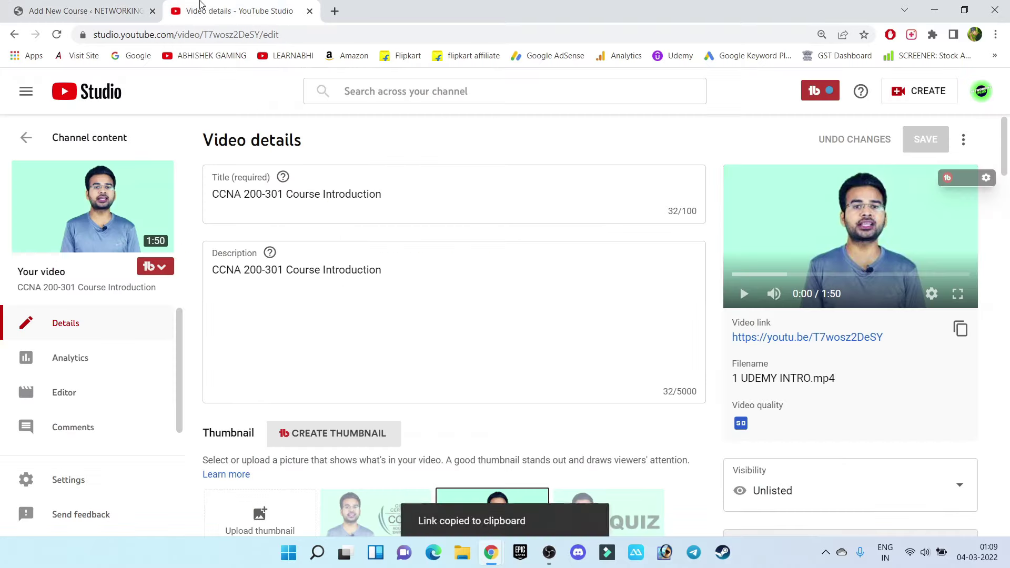
click(961, 330)
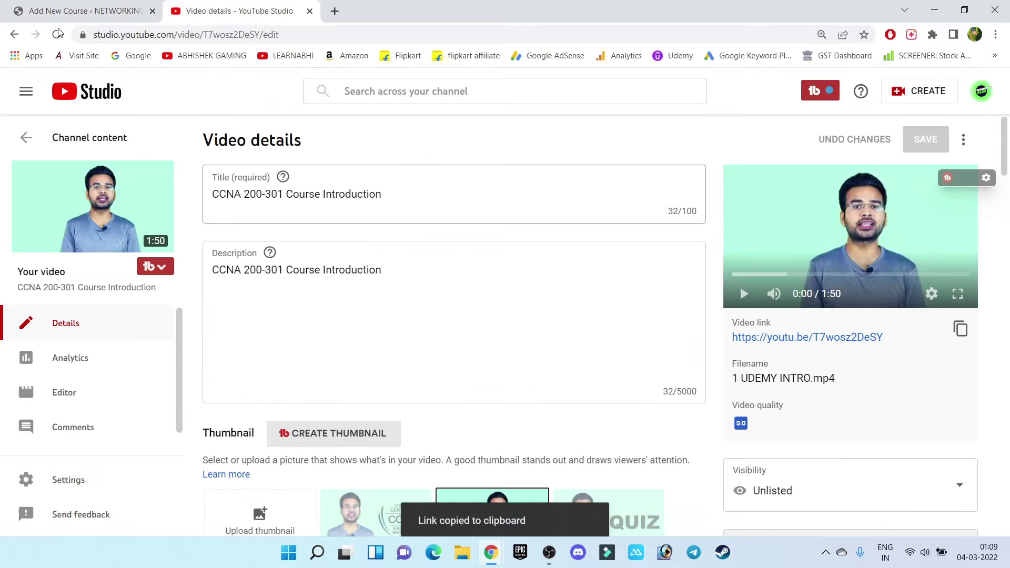
click(84, 11)
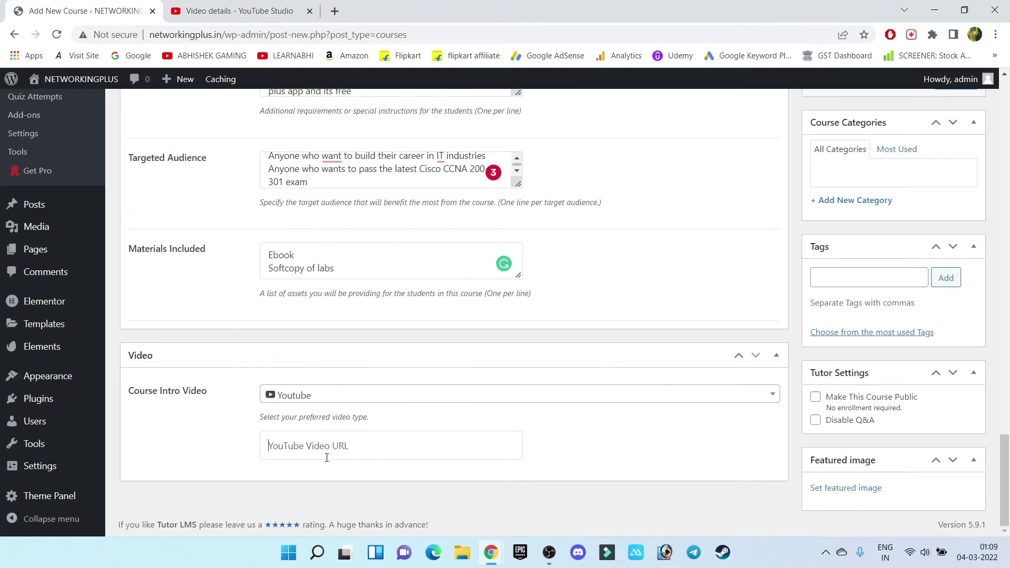
key(ctrl+v)
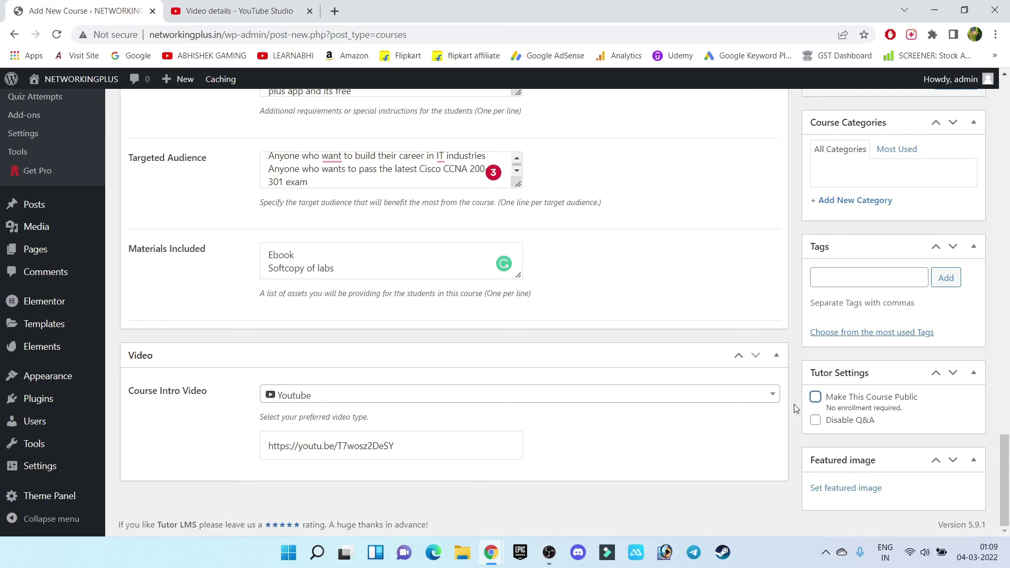
click(816, 398)
click(816, 398)
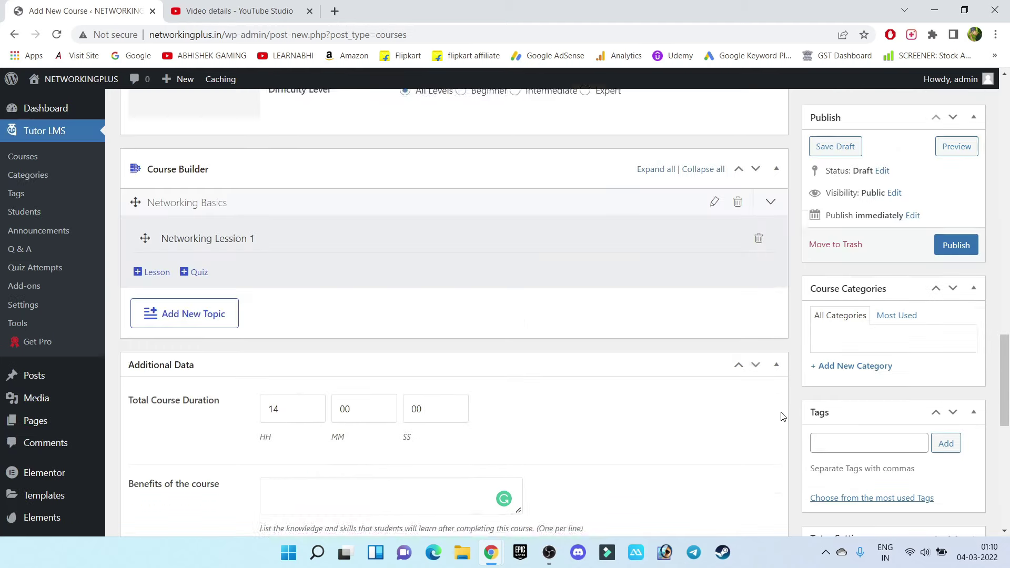
scroll(780, 416, up, 3)
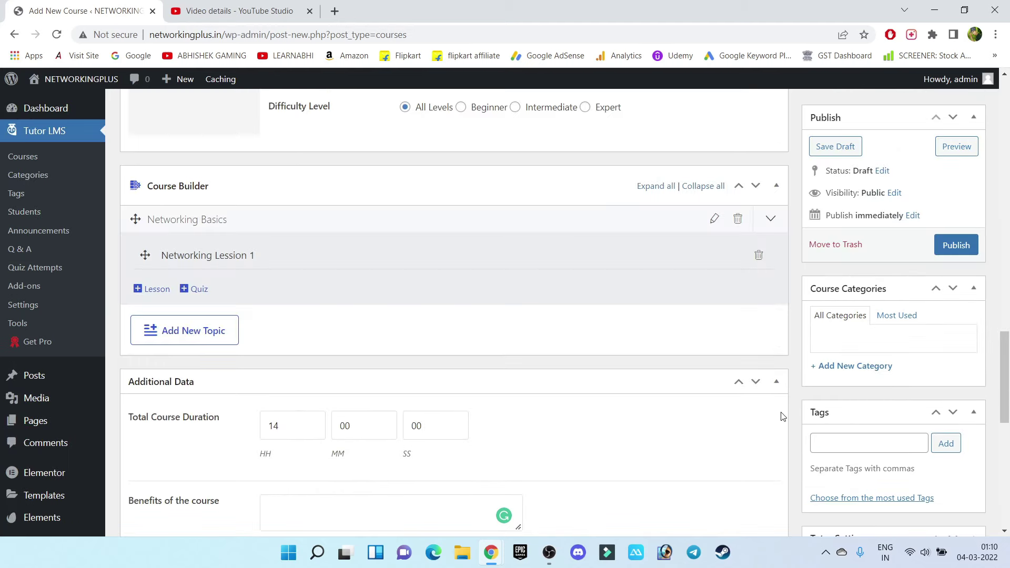
Publish the CISCO CCNA 200-301 course and preview its live page, noting the Free price label
click(963, 253)
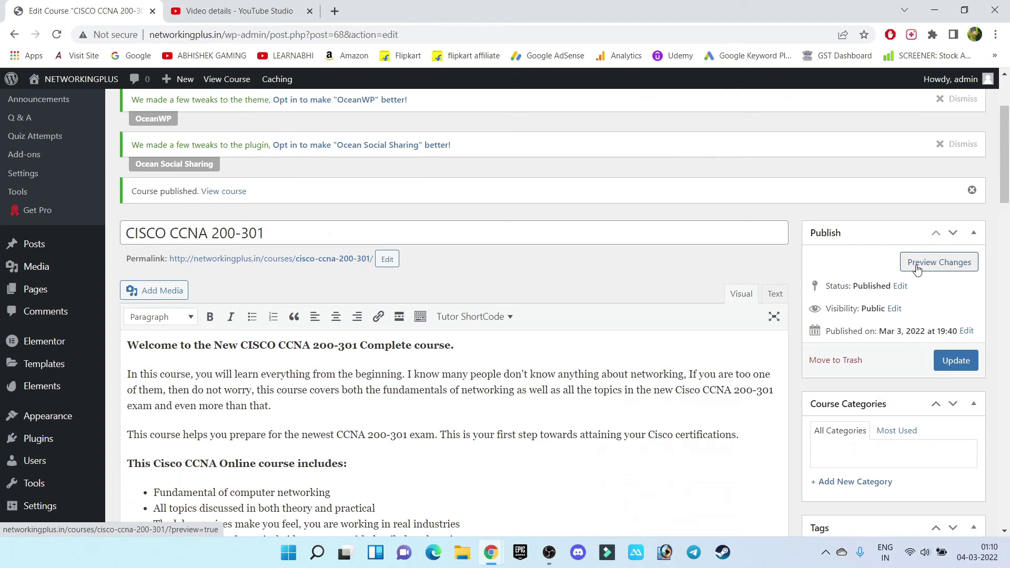
click(918, 269)
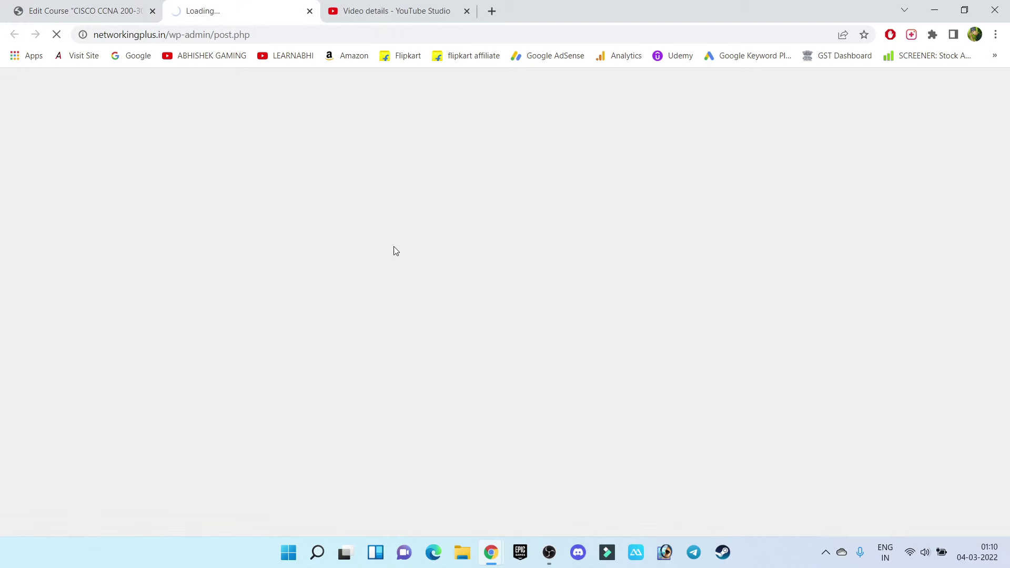
scroll(934, 299, down, 1)
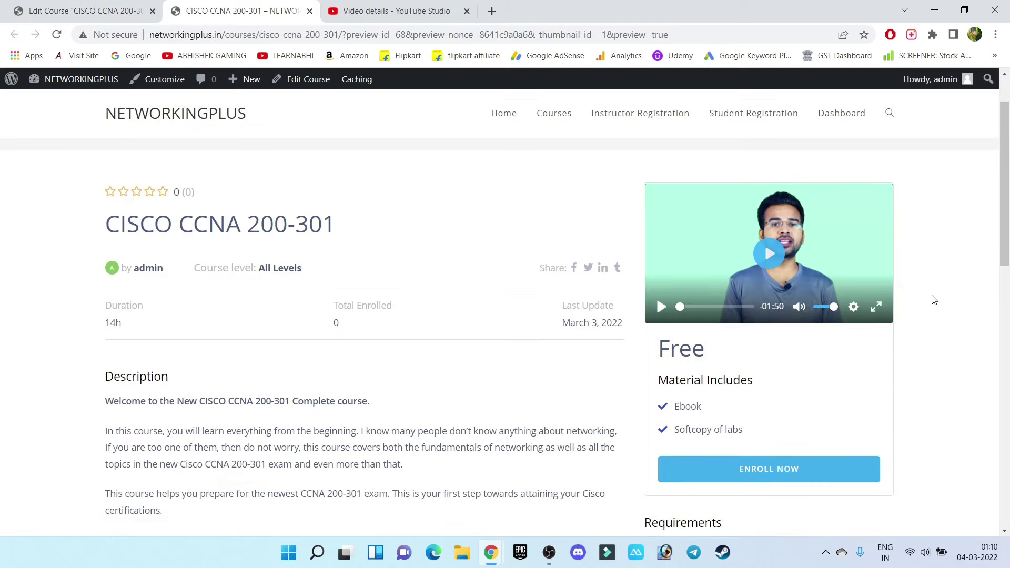
double_click(700, 349)
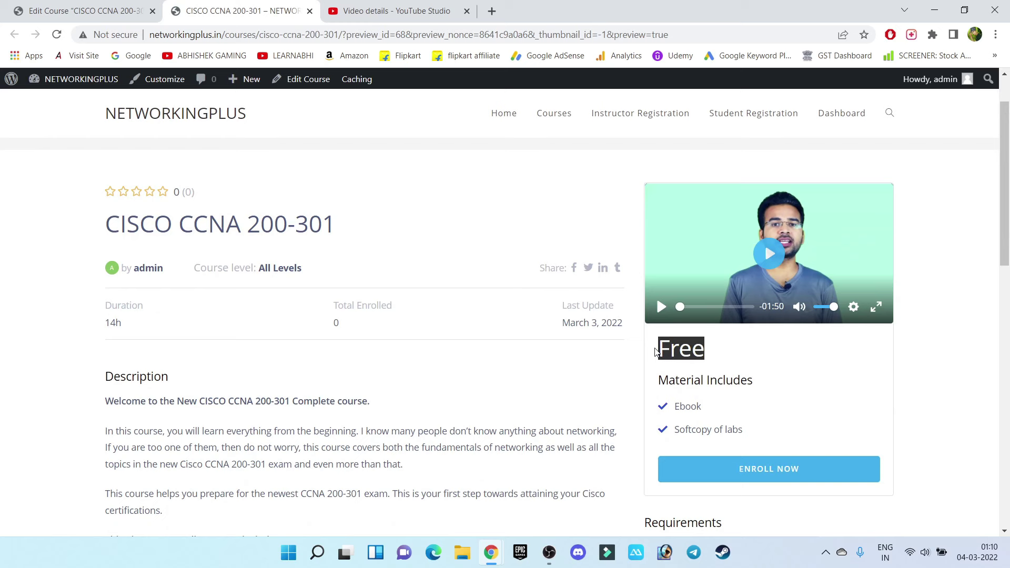
click(796, 366)
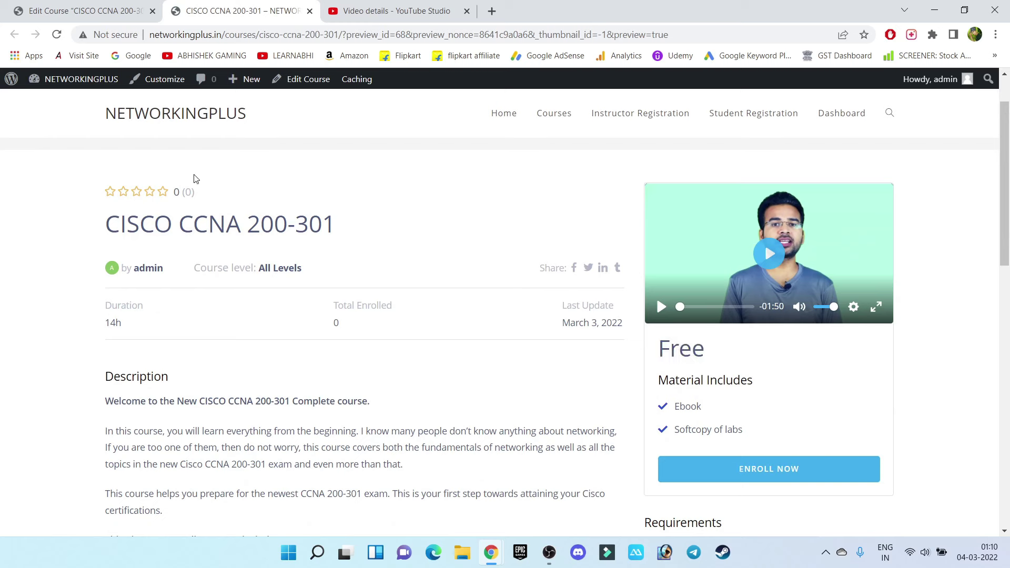
Play the intro video briefly and test-enroll in the course
click(770, 254)
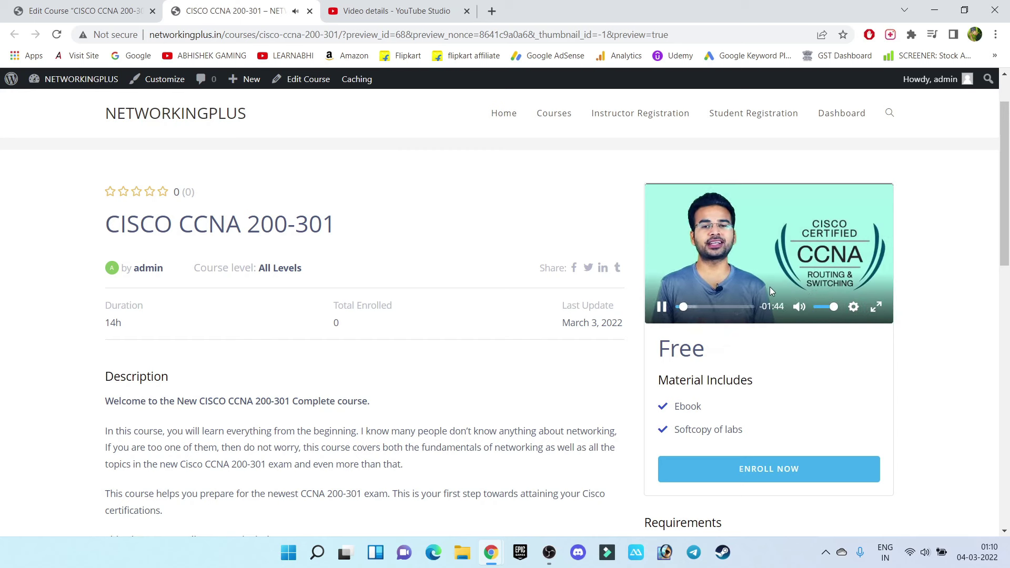
click(711, 291)
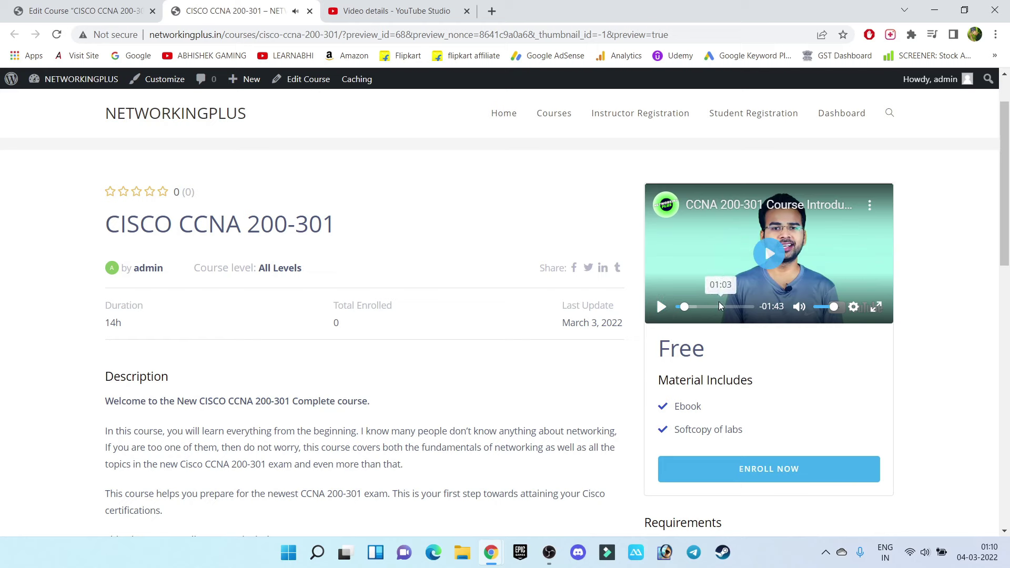
scroll(767, 356, down, 2)
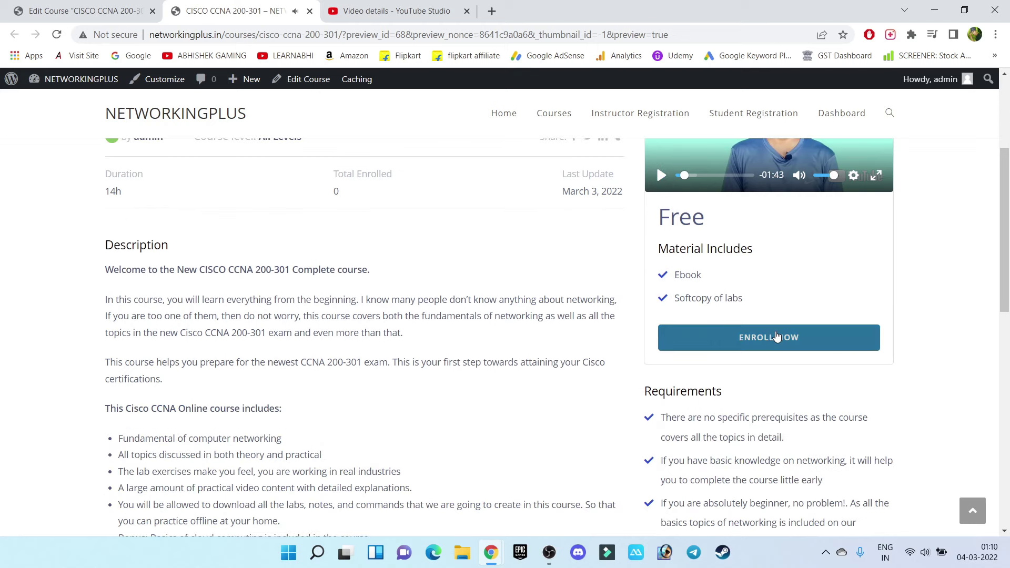
click(777, 336)
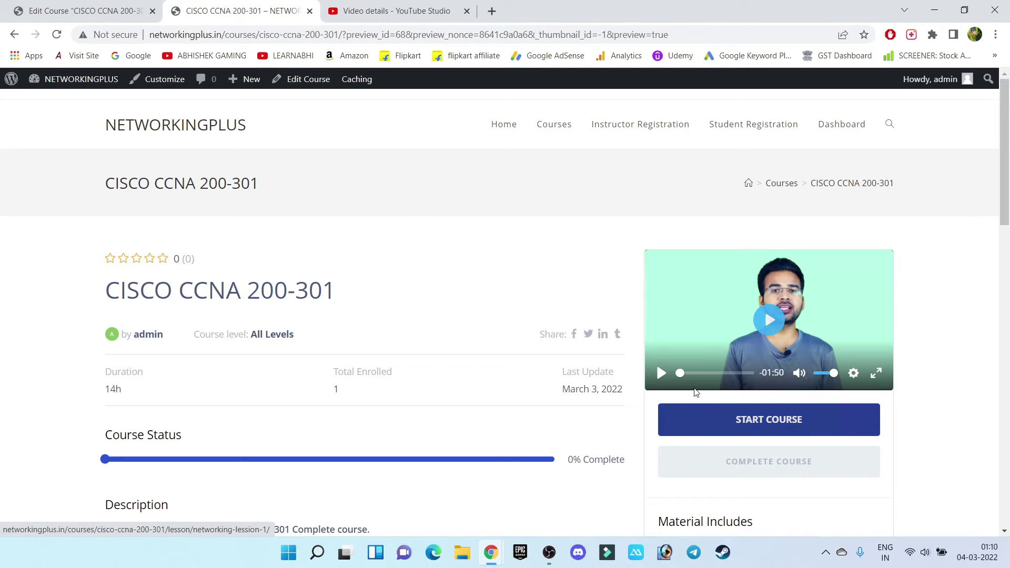
Review the course description, requirements and target audience on the live page, then return to the editor
scroll(424, 216, down, 7)
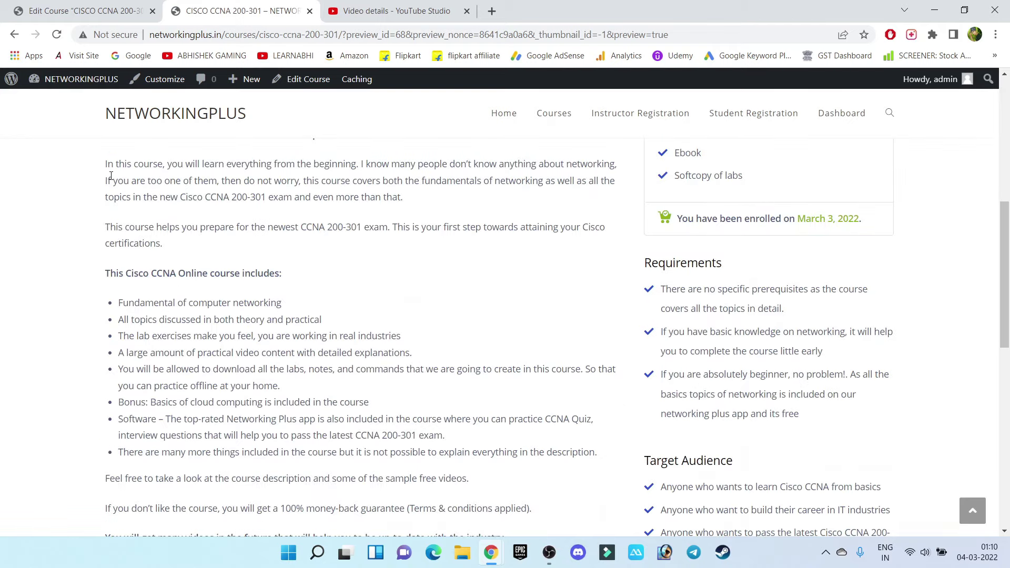
drag(111, 176, 531, 431)
click(661, 295)
drag(661, 295, 777, 395)
scroll(767, 388, down, 3)
drag(660, 289, 827, 336)
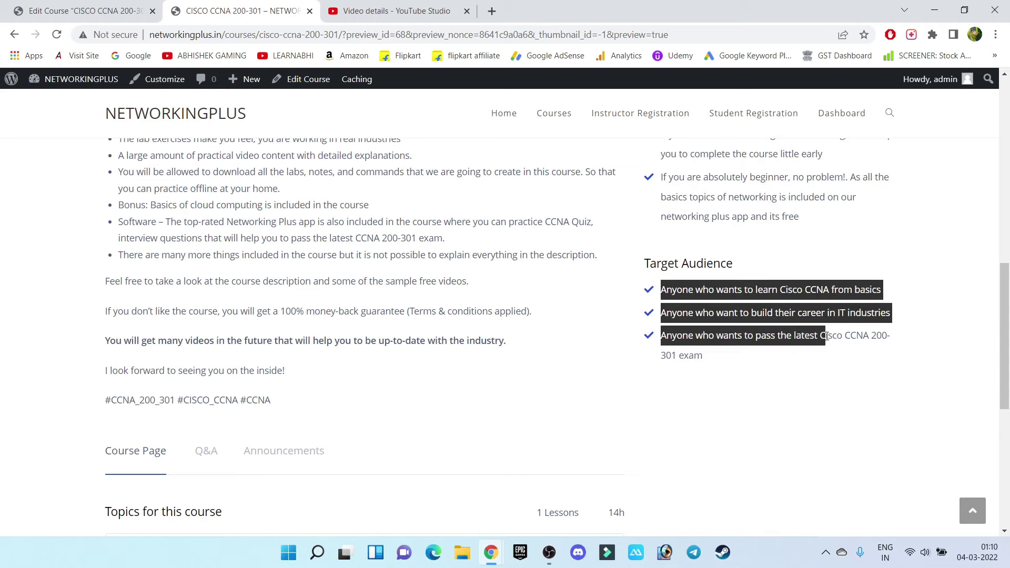
click(827, 336)
scroll(388, 343, down, 6)
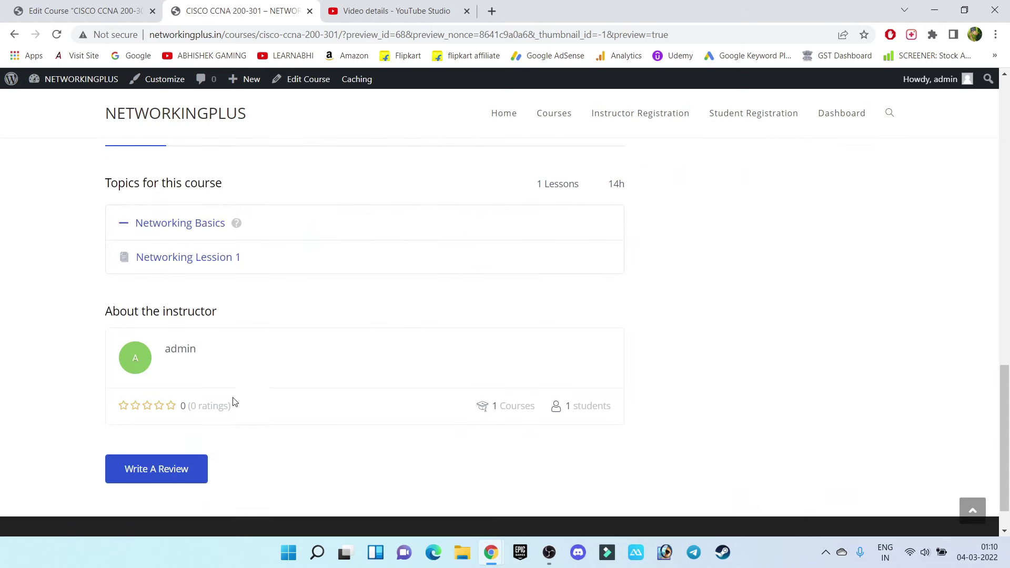
scroll(305, 451, up, 10)
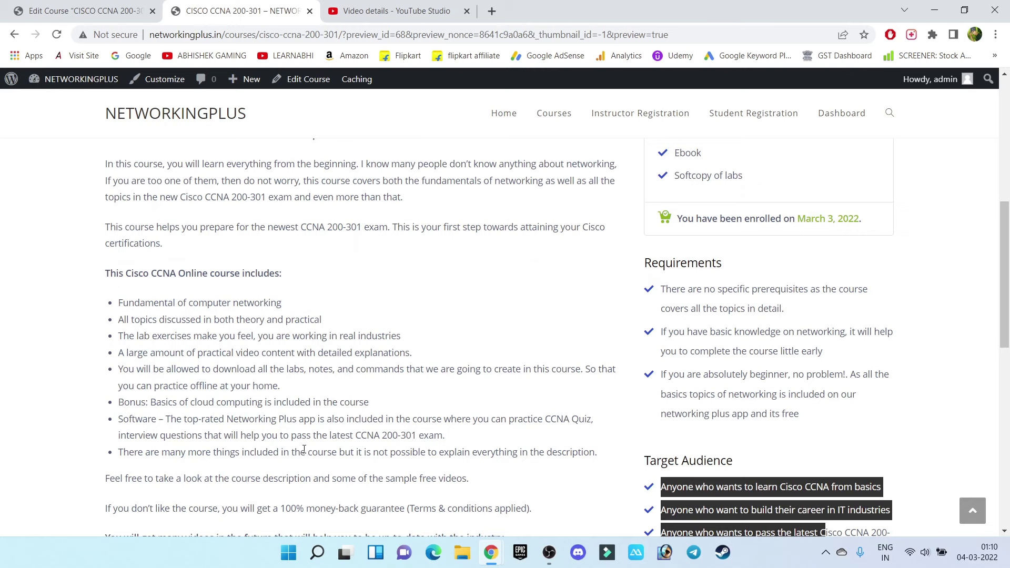
scroll(304, 450, up, 8)
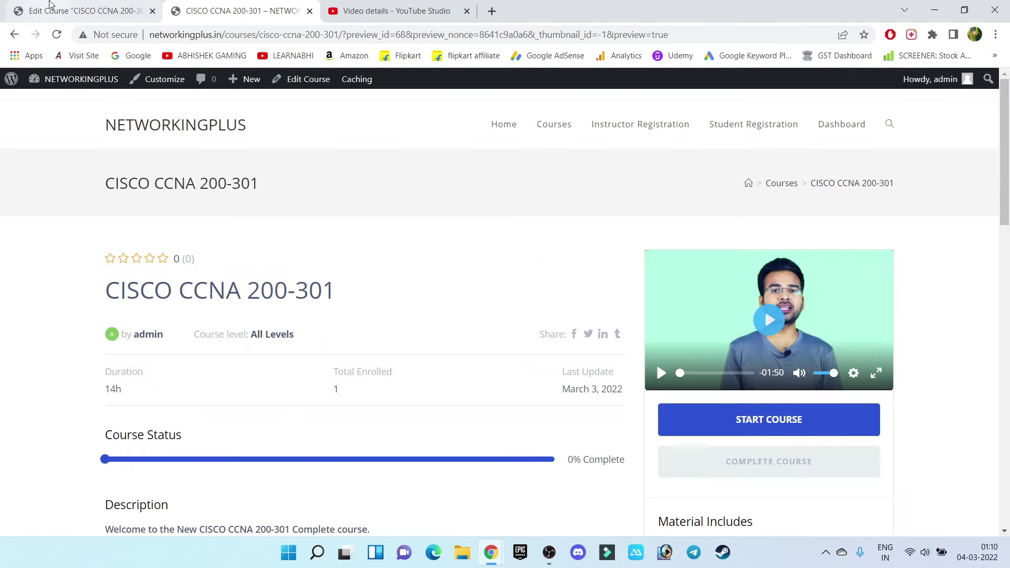
click(79, 10)
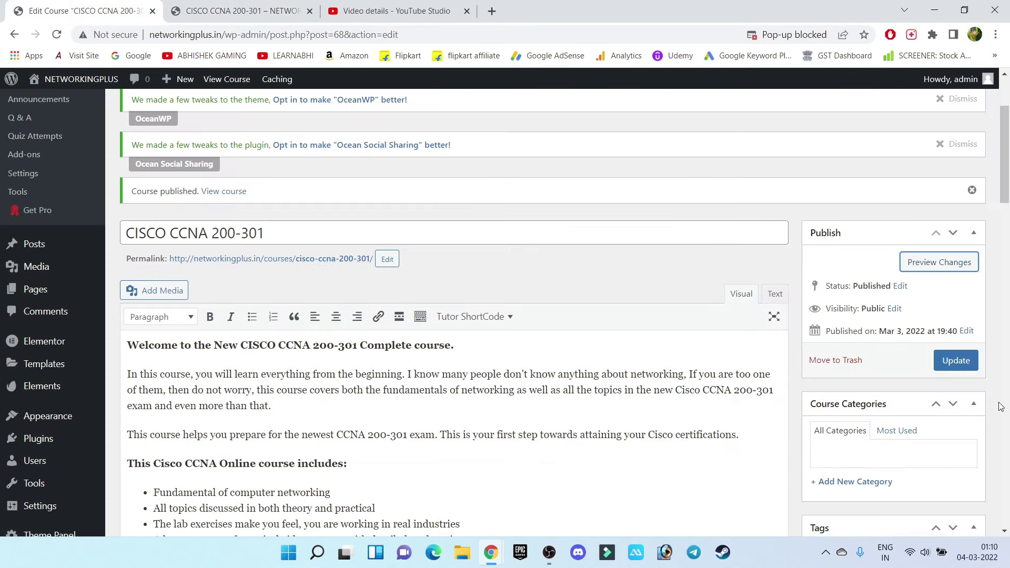
Close the CISCO CCNA 200-301 preview tab and go back to the WordPress Dashboard
click(280, 4)
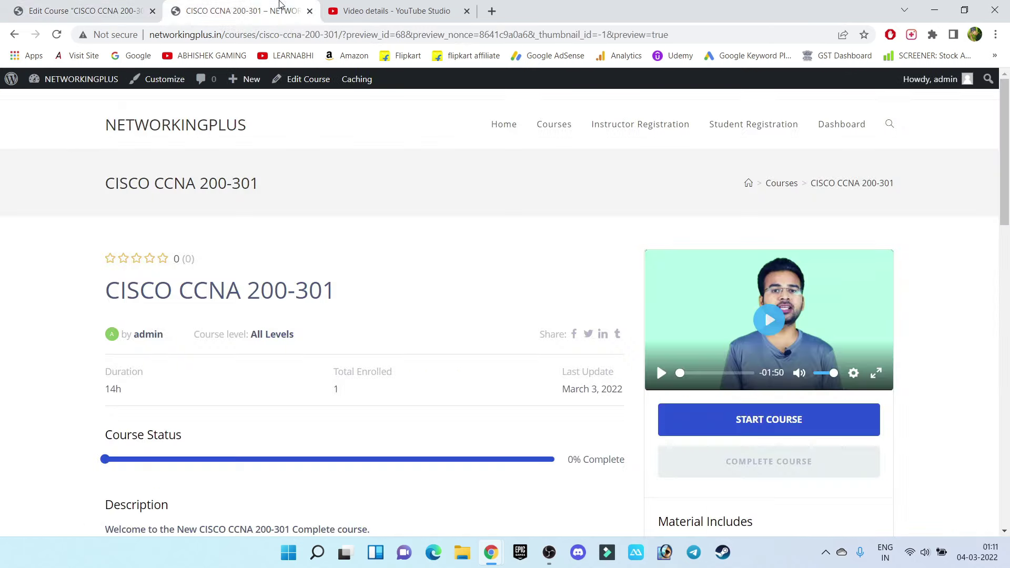
click(309, 11)
scroll(42, 312, up, 3)
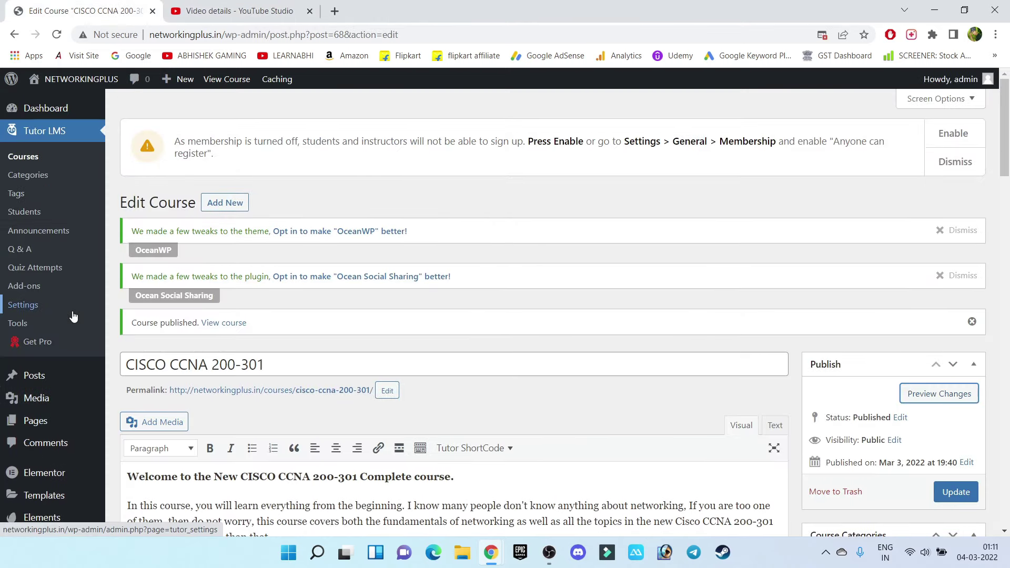
click(53, 113)
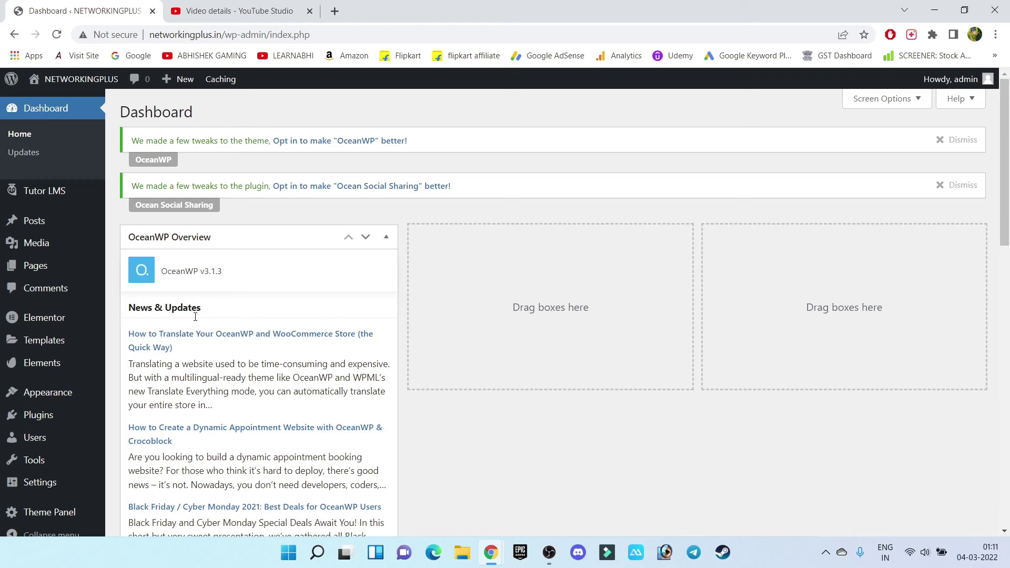
mouse_move(78, 415)
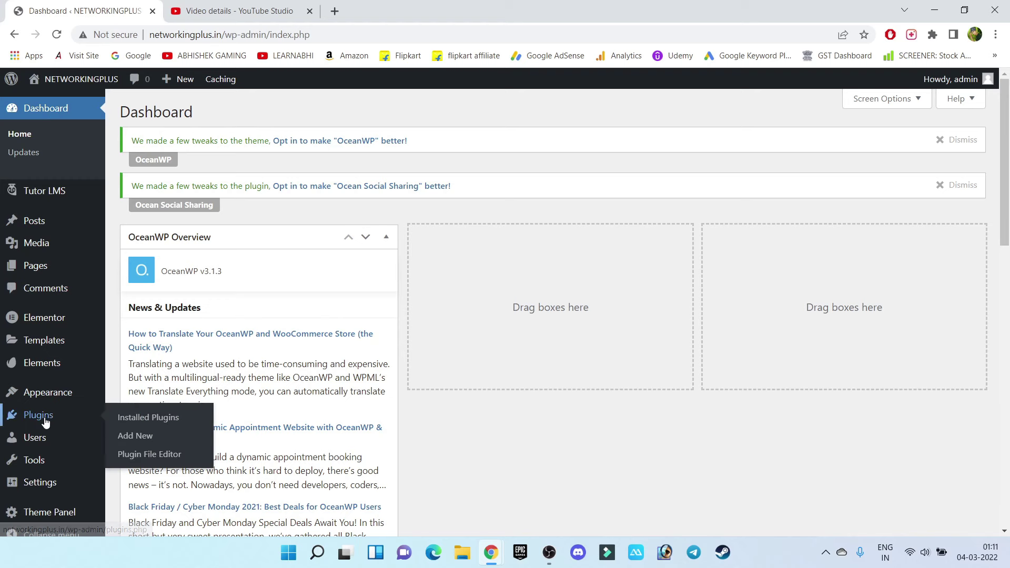
Install and activate WooCommerce, skipping store details, declining usage tracking and dismissing the welcome
click(138, 437)
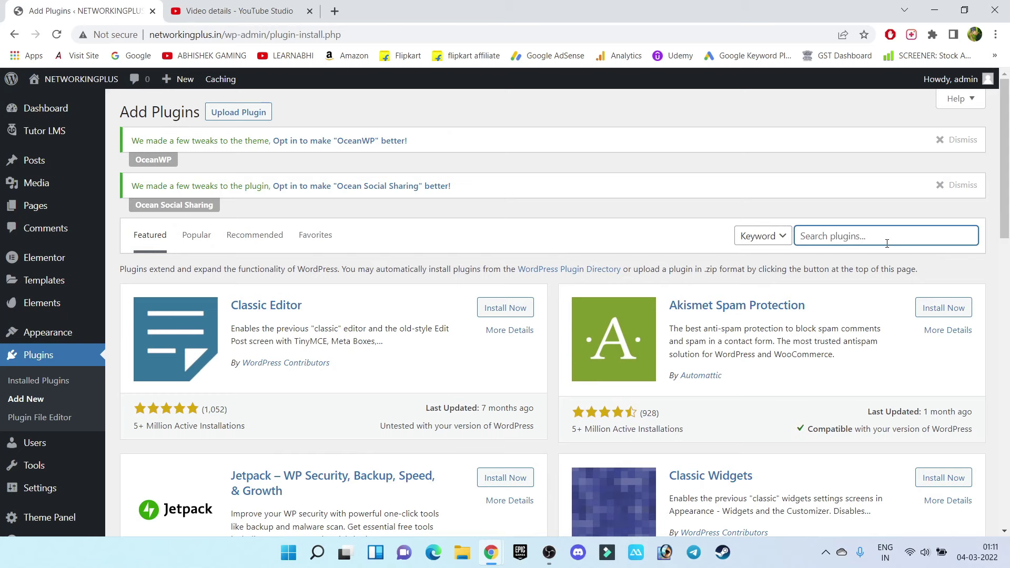
text(woocommerce)
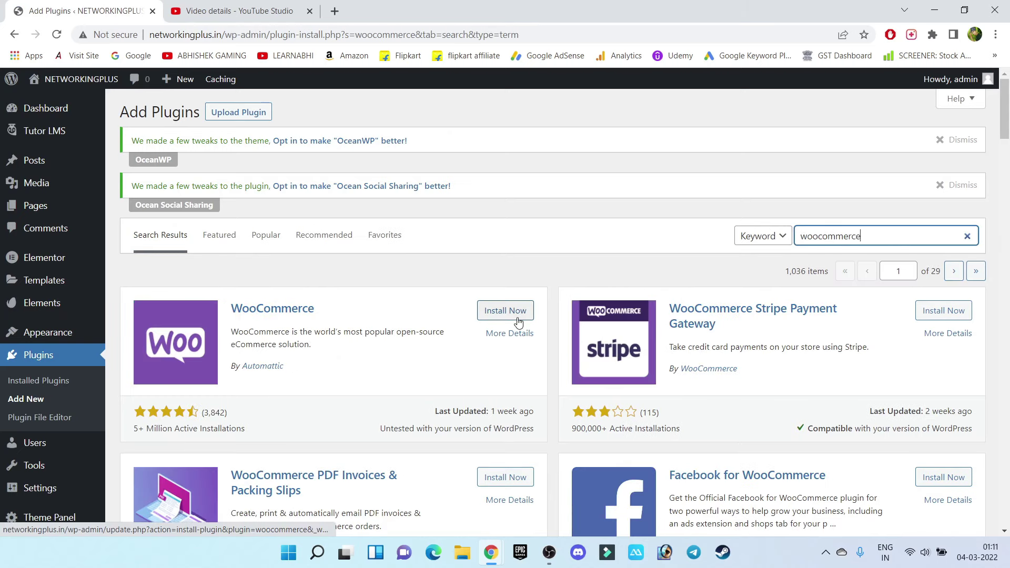
click(518, 314)
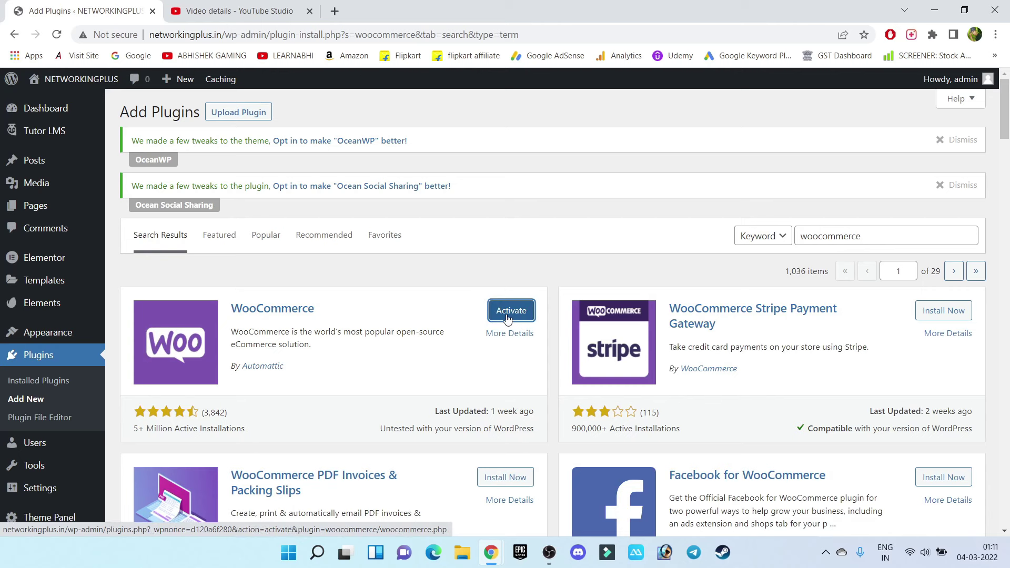
click(508, 318)
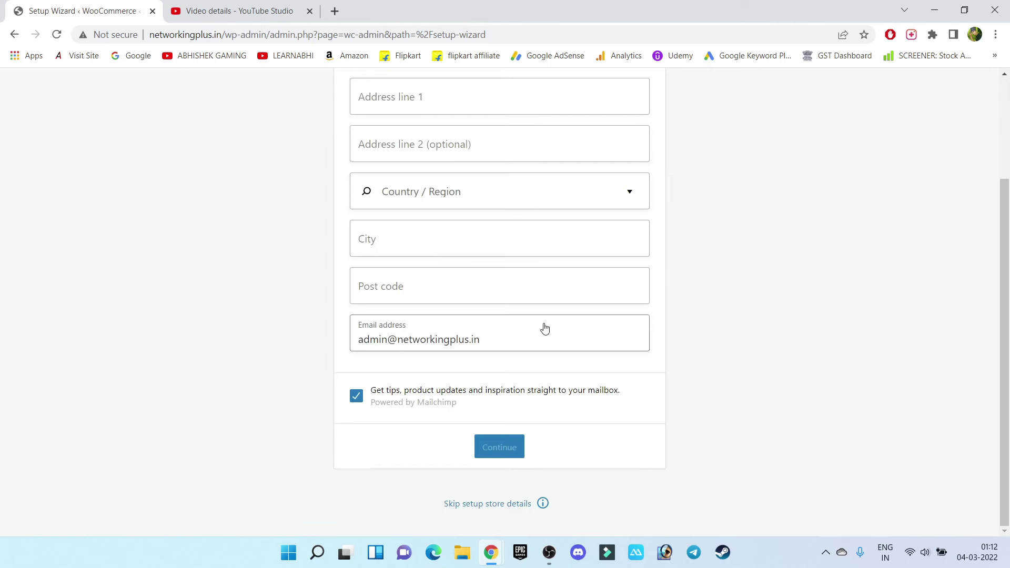
click(503, 508)
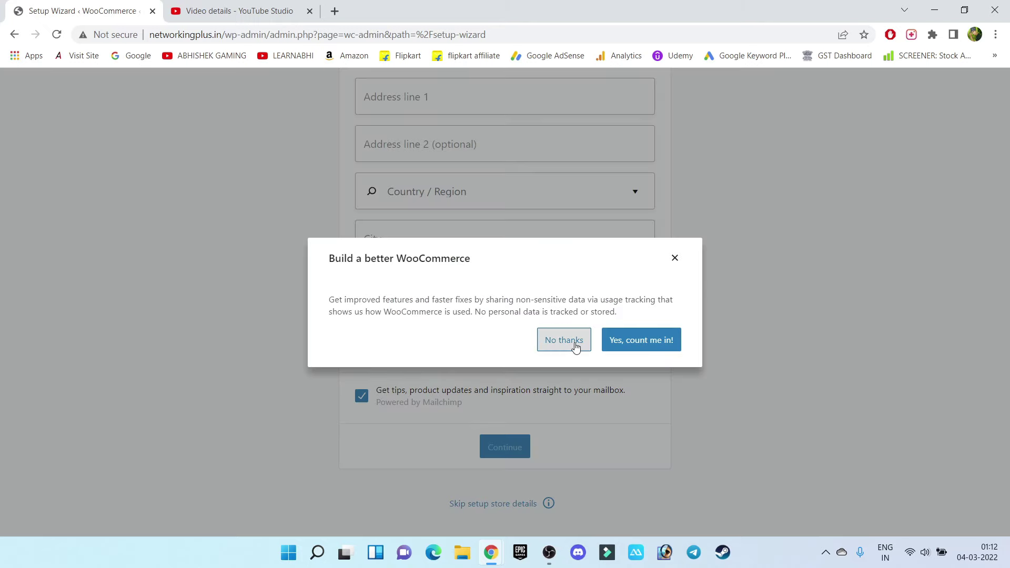
click(575, 348)
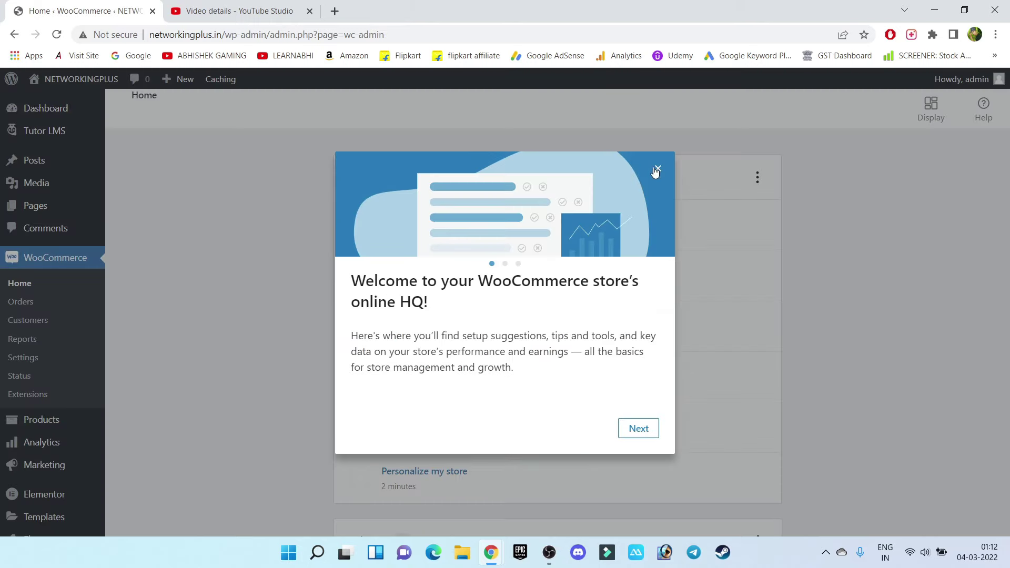
click(657, 169)
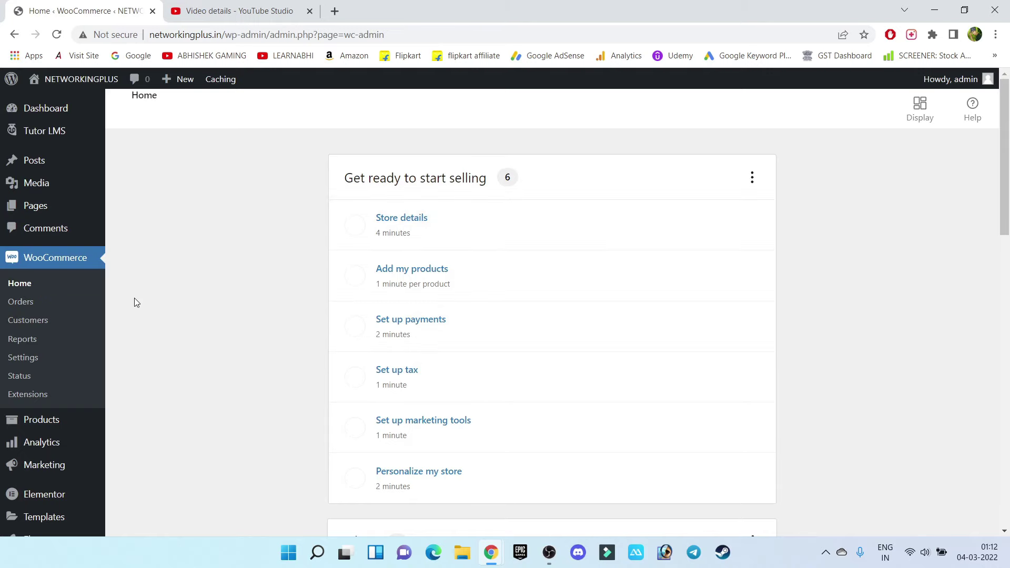
scroll(203, 324, down, 7)
scroll(203, 324, down, 9)
scroll(203, 324, up, 16)
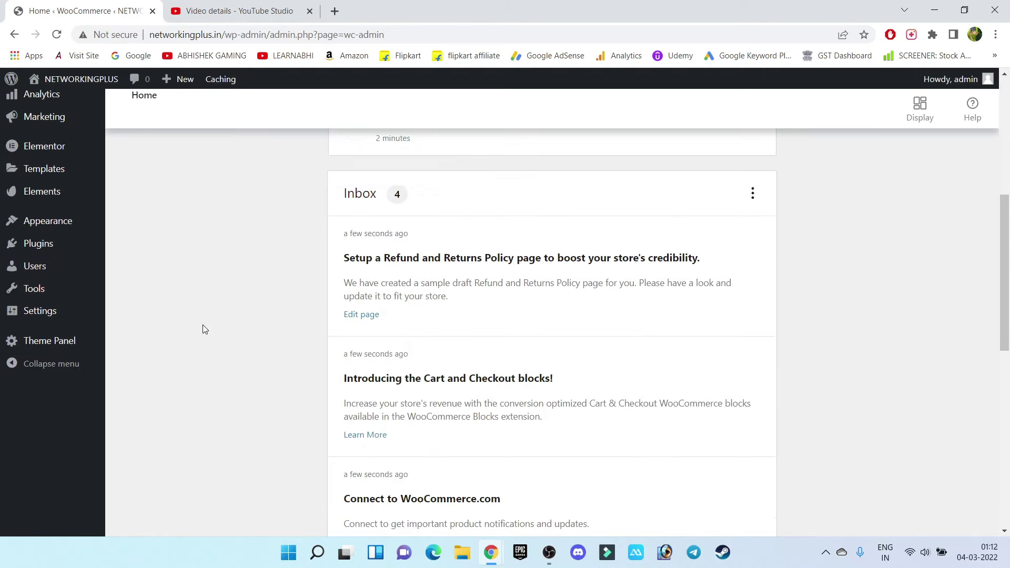
Hide the WooCommerce Setup, OceanWP Overview and Elementor Overview dashboard boxes via Screen Options
click(59, 108)
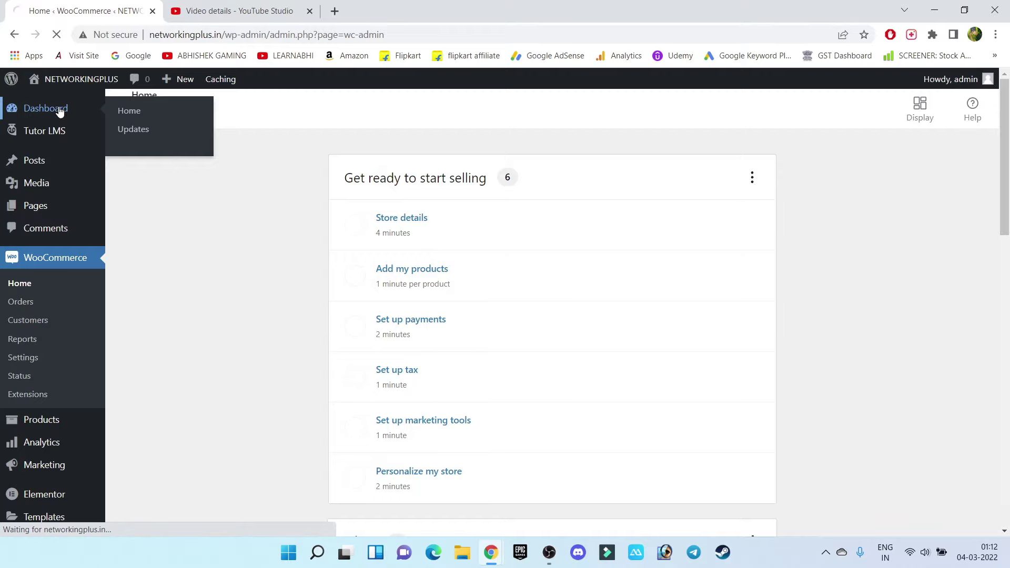
scroll(302, 264, down, 6)
scroll(302, 264, down, 9)
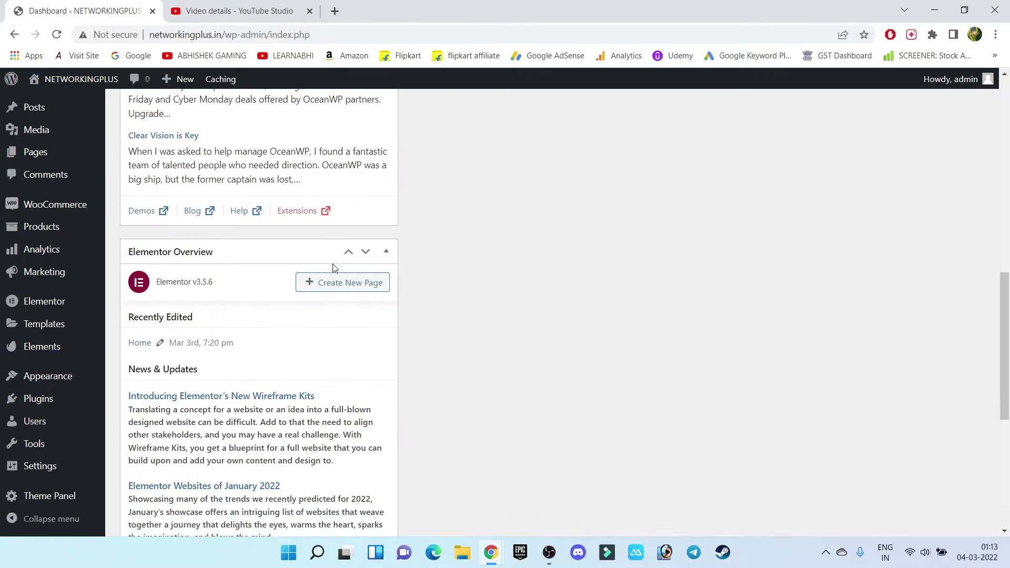
scroll(334, 266, up, 10)
scroll(321, 289, up, 5)
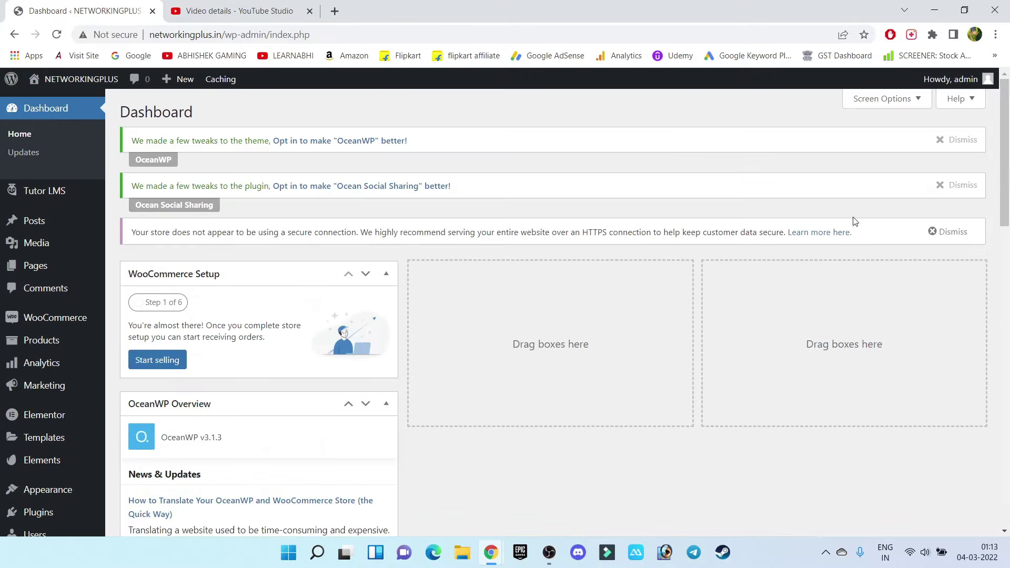
click(923, 98)
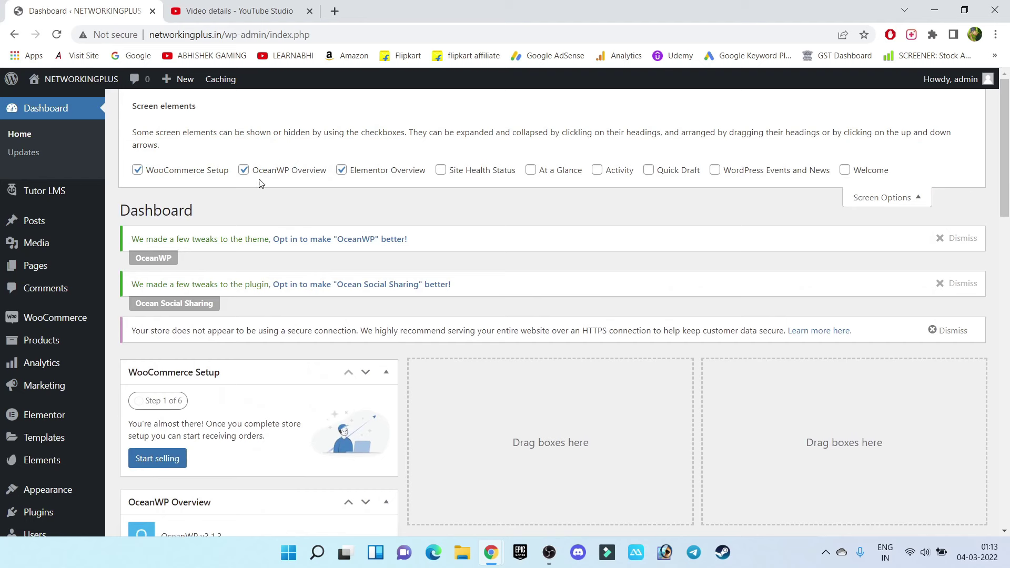
click(138, 170)
click(243, 170)
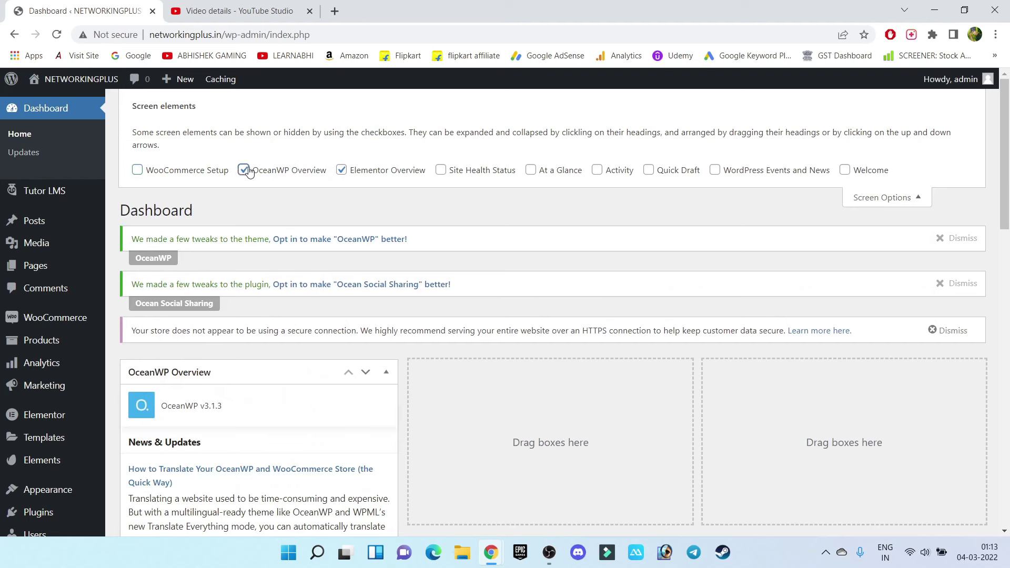
click(342, 169)
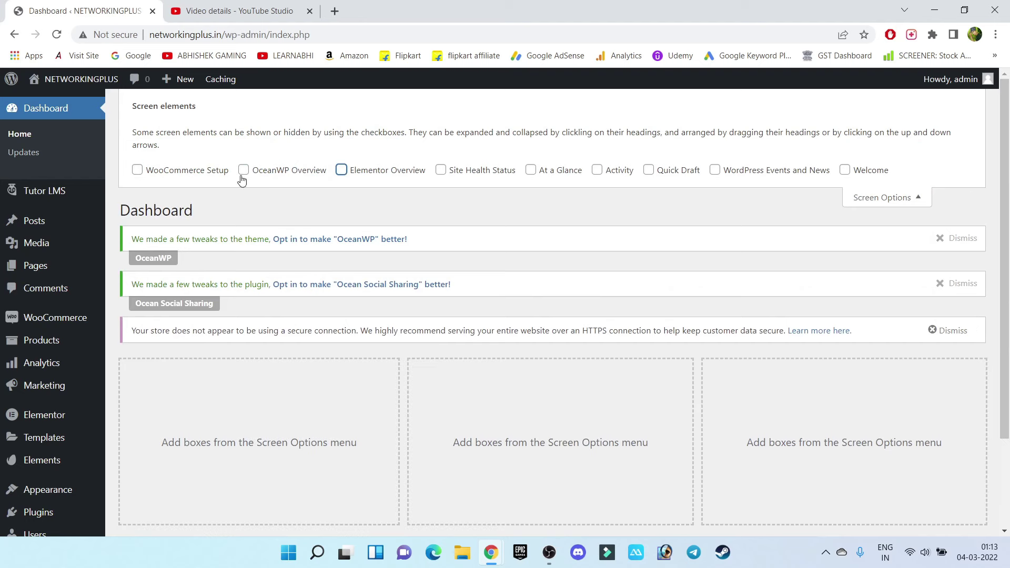
click(917, 199)
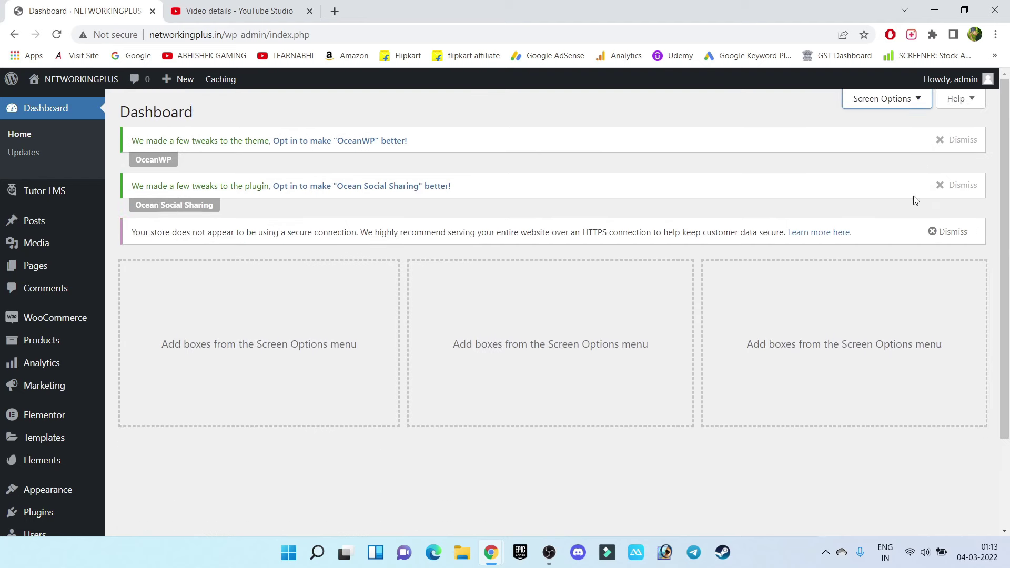
Open the WooCommerce Products > All Products list
click(59, 319)
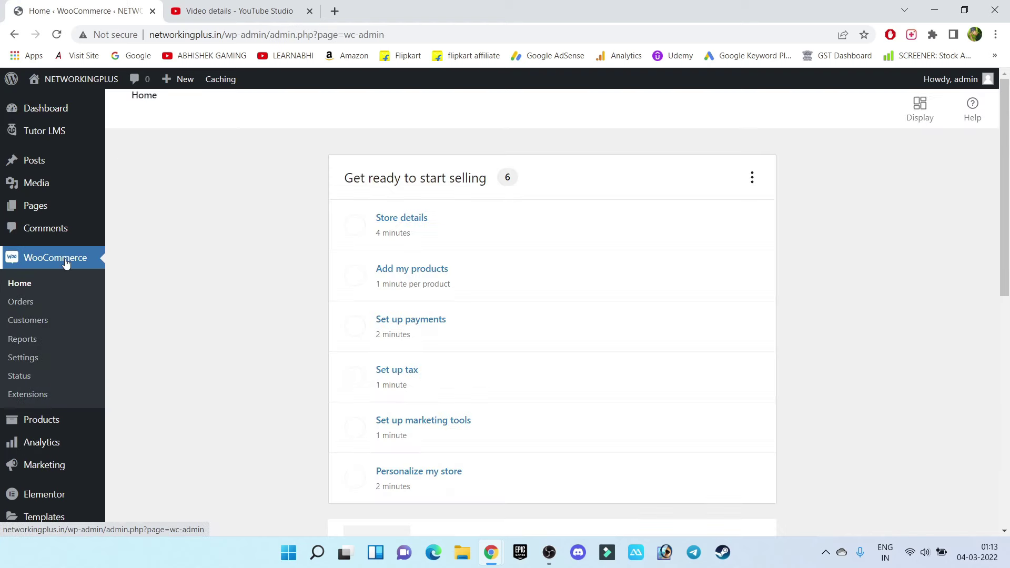
mouse_move(38, 435)
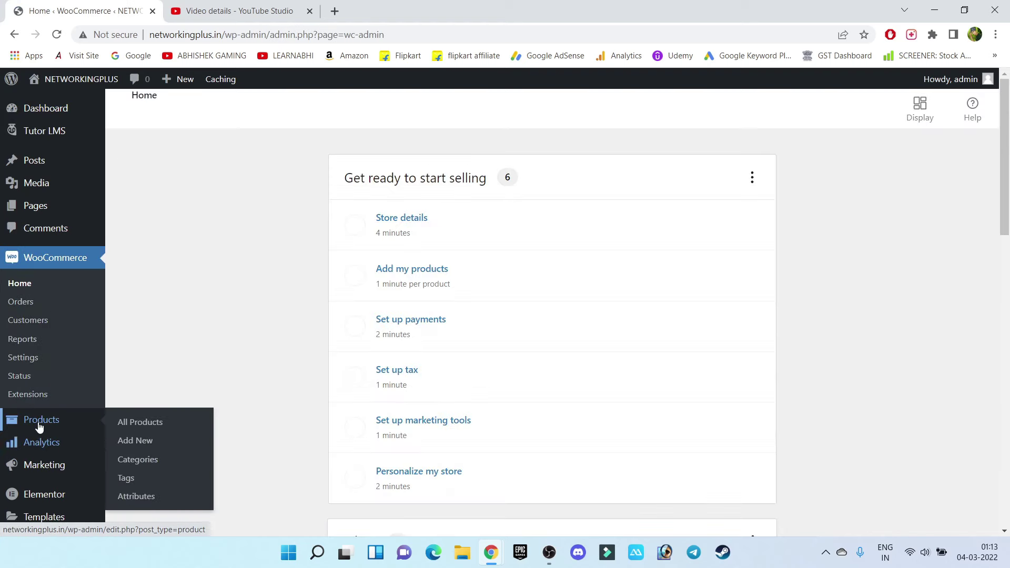
click(153, 428)
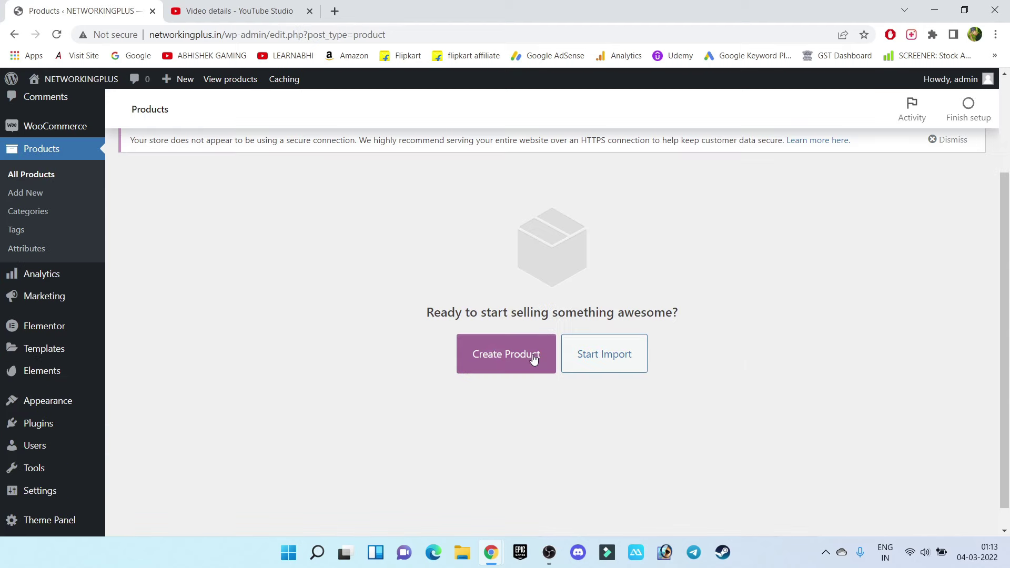
Create and publish product 'CCNA' with regular price 499, marked Virtual and Downloadable
click(511, 356)
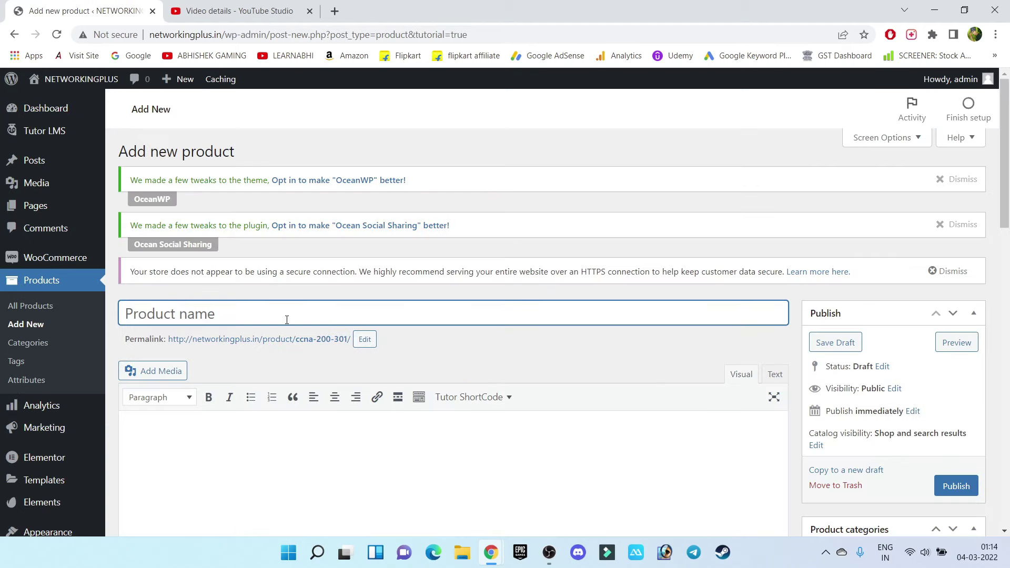
text(CCNA)
scroll(286, 320, down, 15)
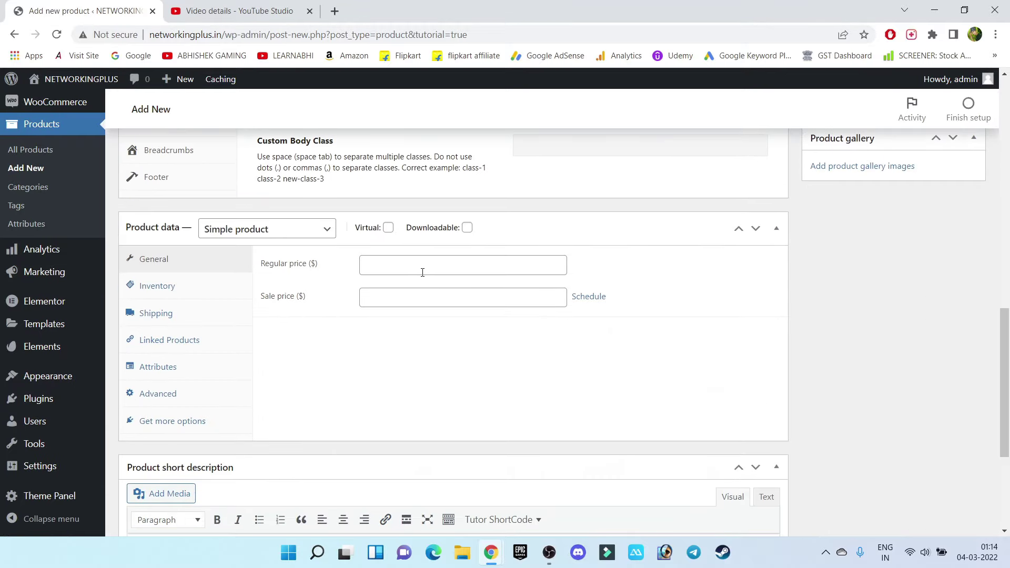
click(431, 270)
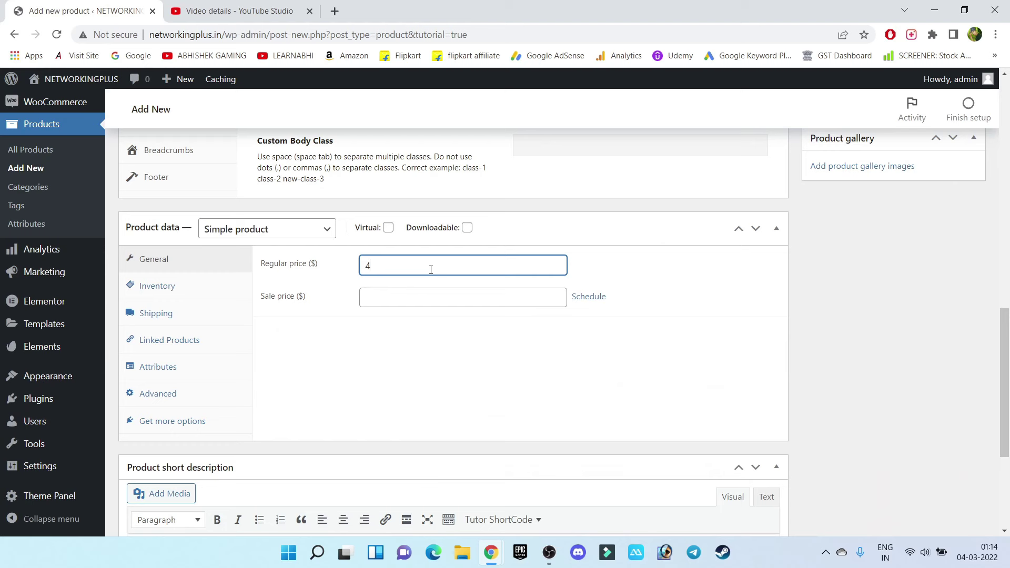
text(499)
drag(364, 267, 397, 266)
click(413, 267)
drag(384, 266, 357, 273)
click(388, 228)
click(466, 228)
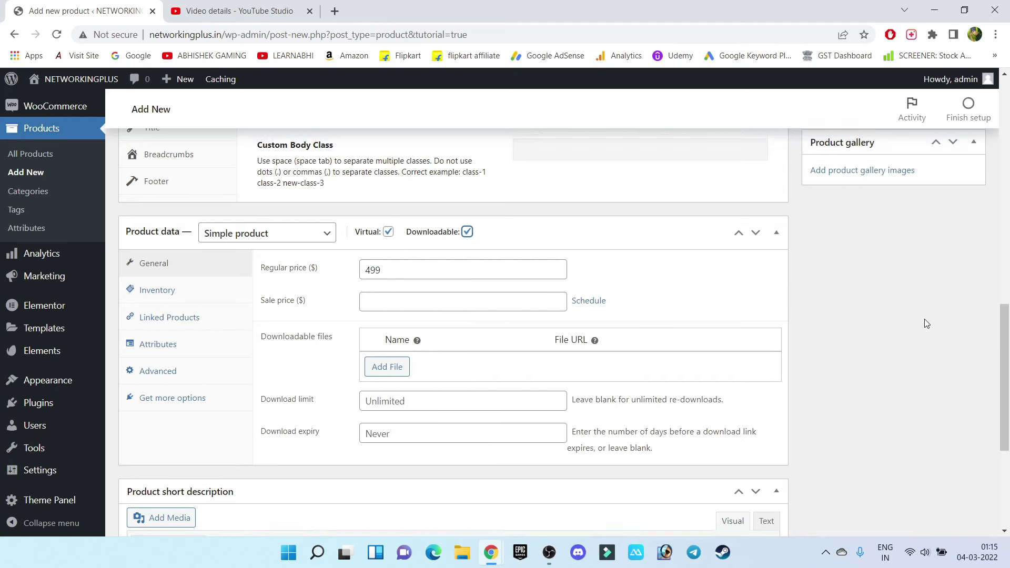
scroll(924, 319, up, 15)
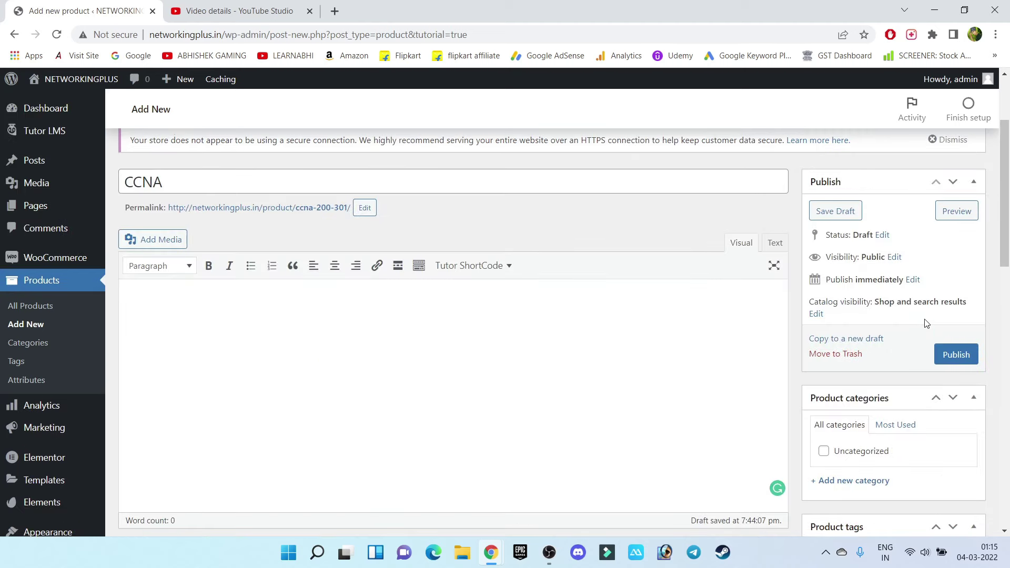
click(971, 360)
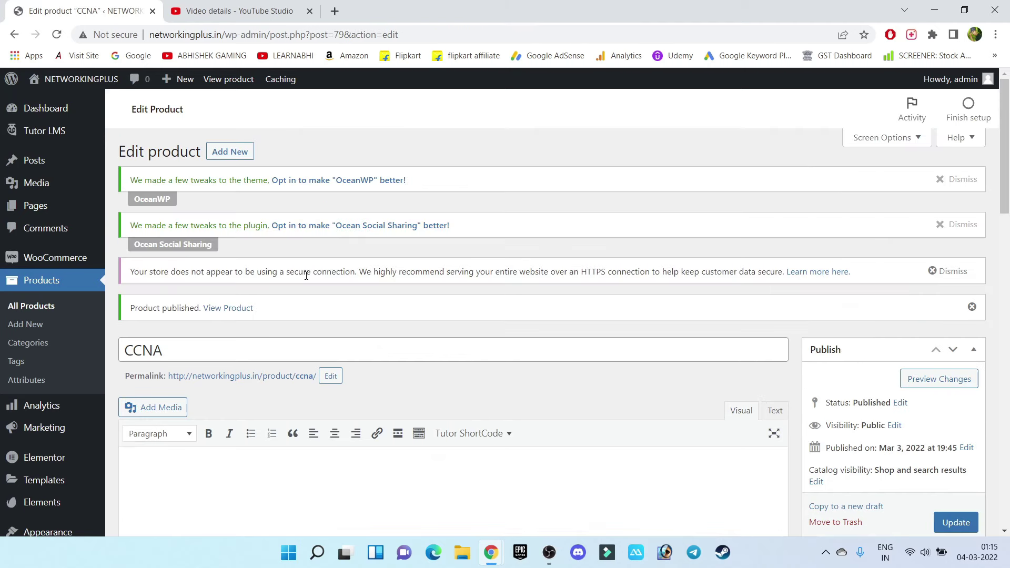
Set the WooCommerce store currency to Indian rupee (₹) in Settings and save
mouse_move(32, 257)
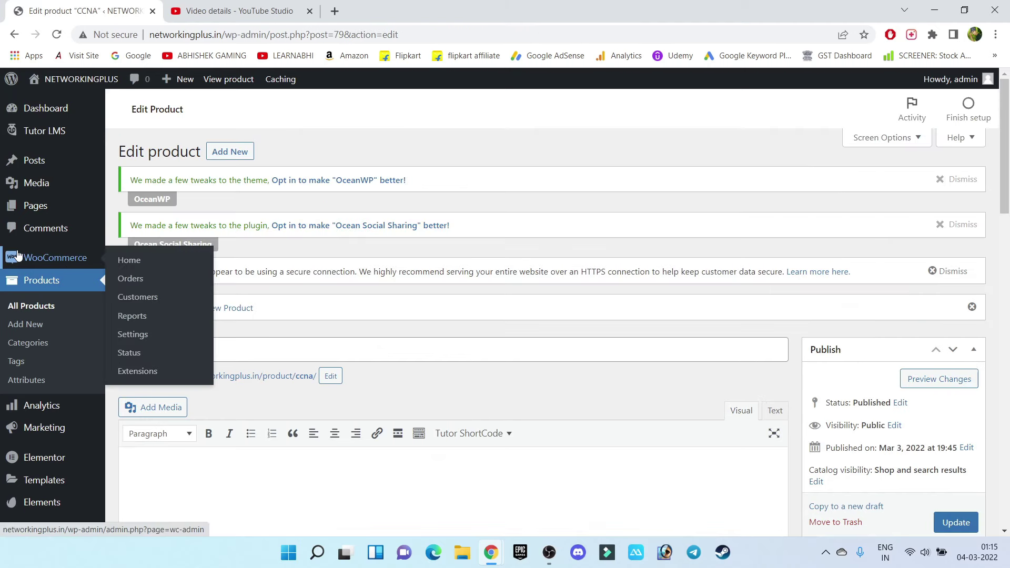
click(132, 334)
scroll(750, 338, down, 5)
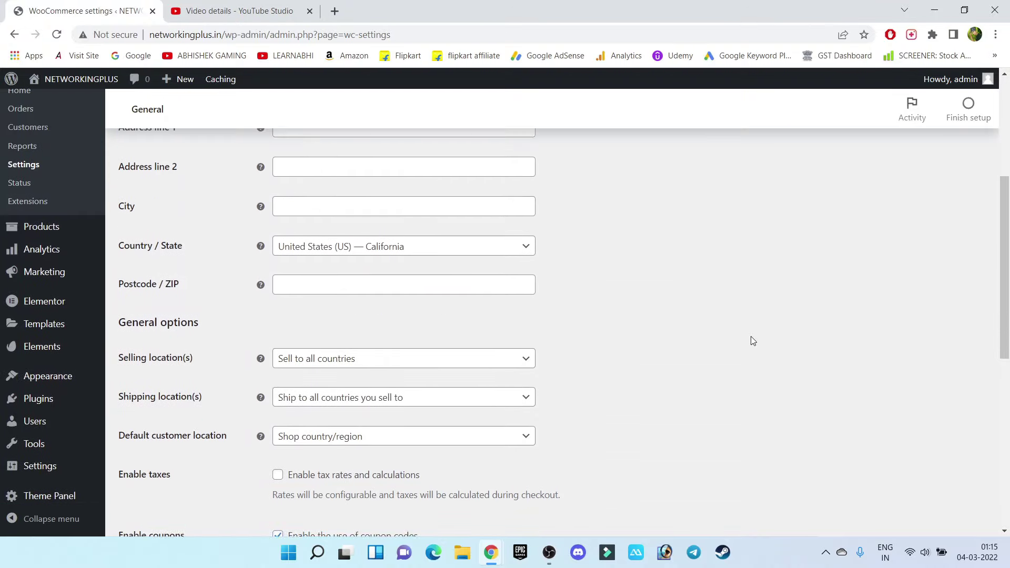
scroll(751, 337, down, 8)
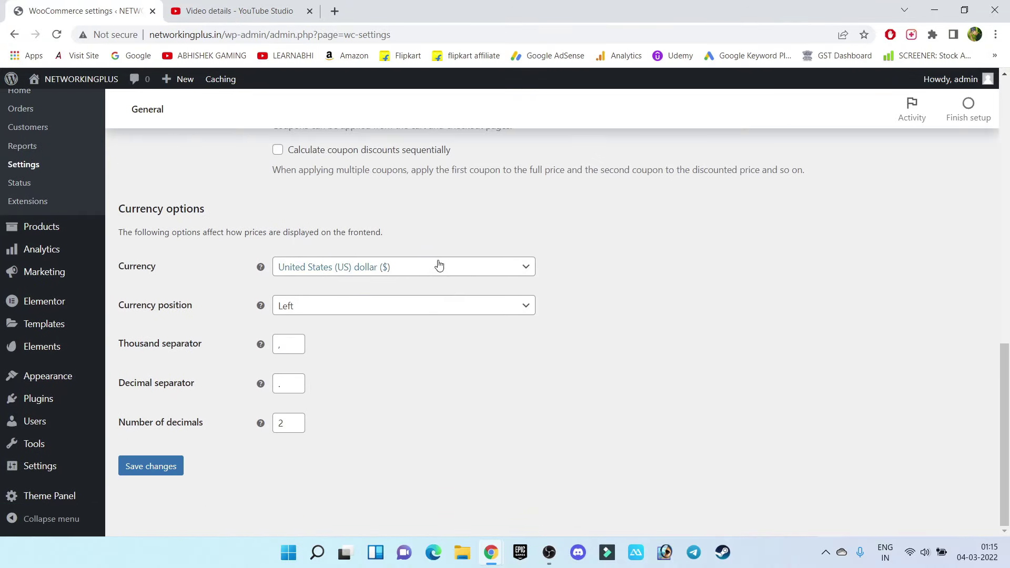
click(362, 268)
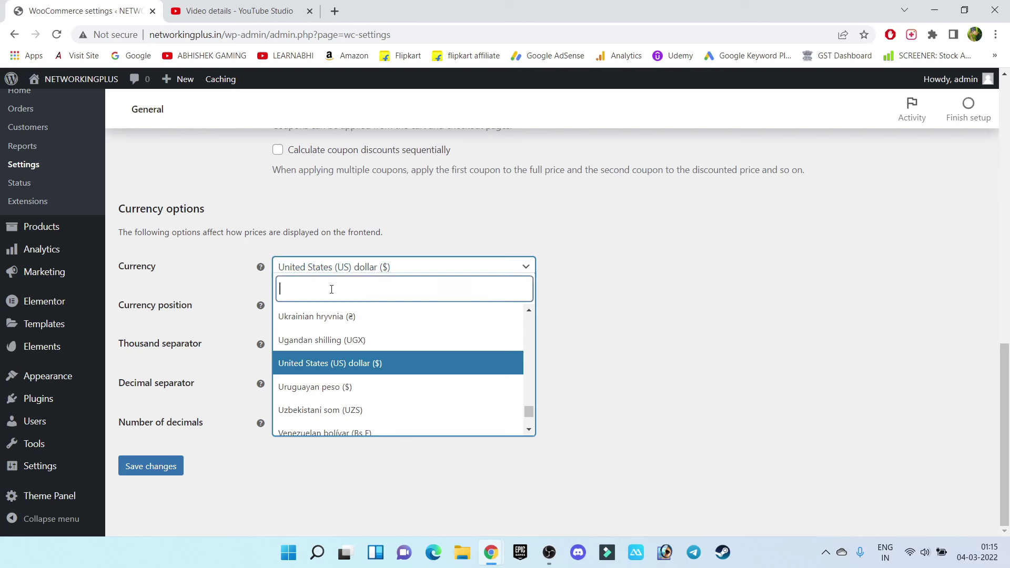
text(R)
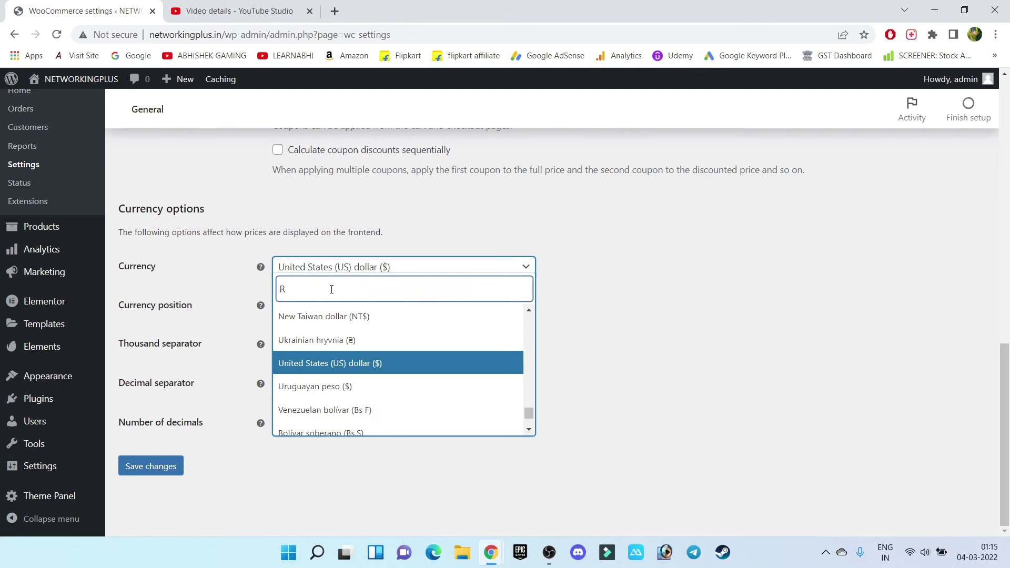
text(UP)
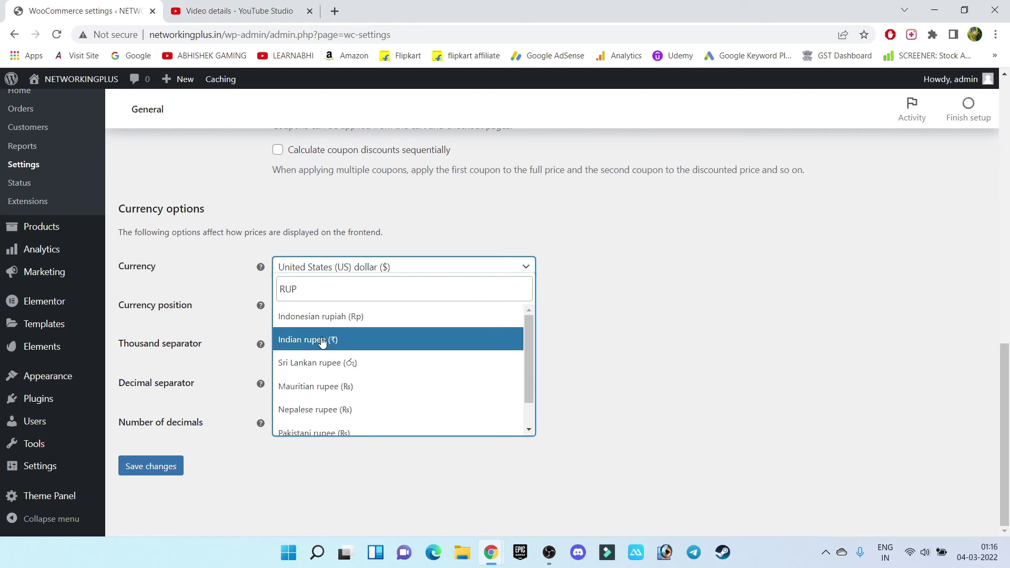
click(323, 342)
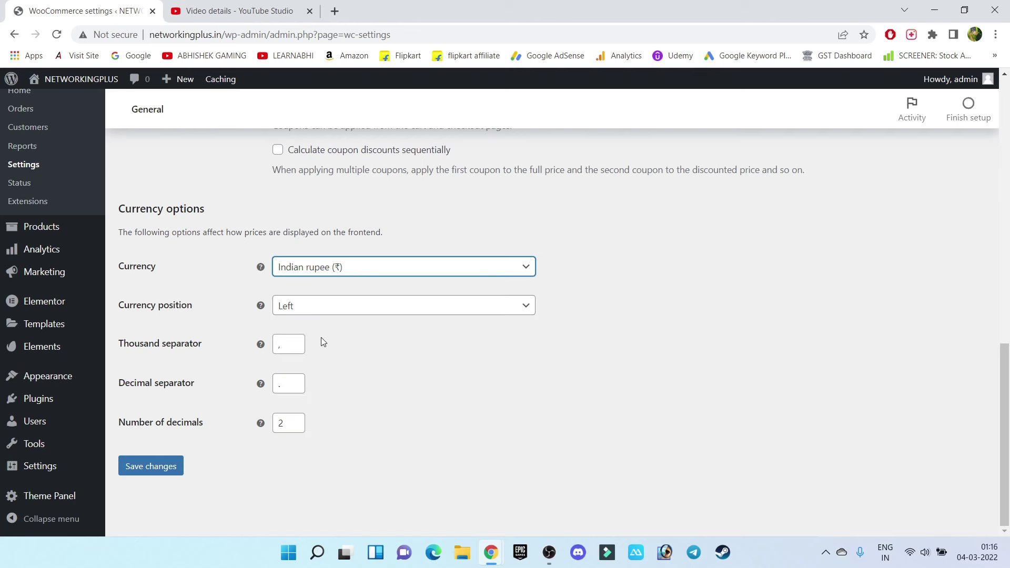
click(141, 466)
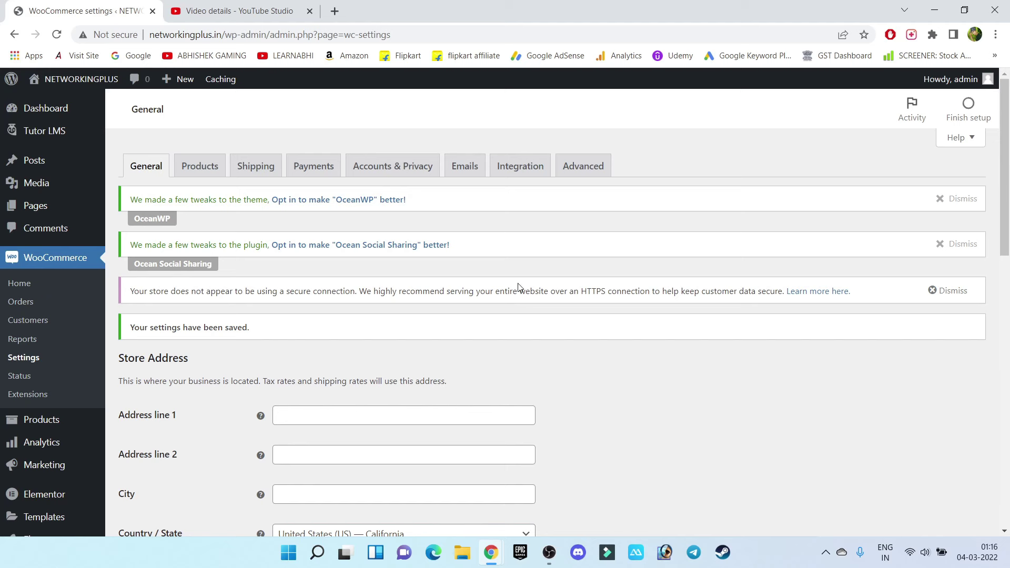
Open the WooCommerce Payments tab and read through the WooCommerce Payments description and methods
click(323, 168)
scroll(667, 254, down, 4)
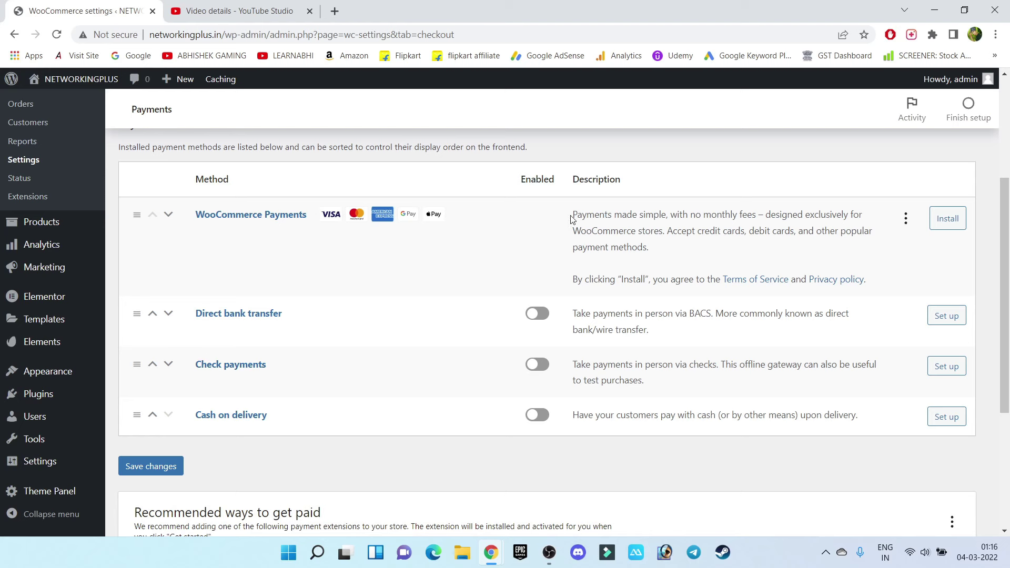
drag(573, 216, 763, 216)
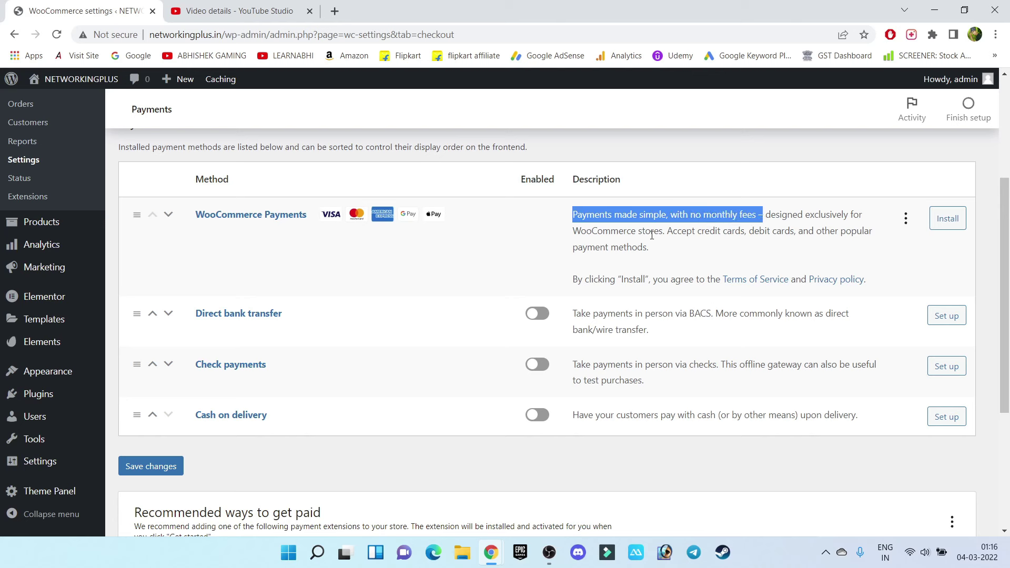
drag(674, 235, 809, 234)
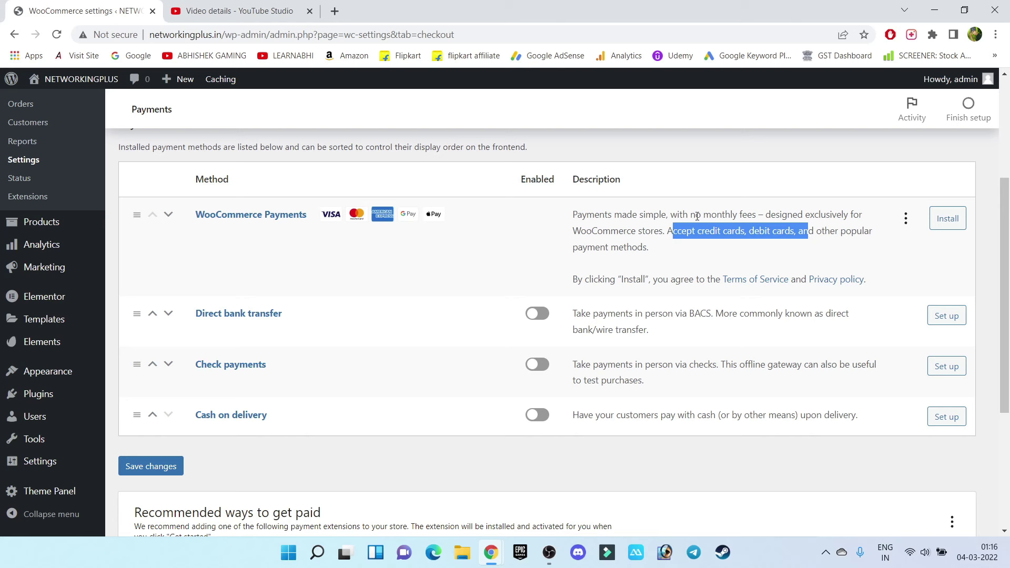
triple_click(647, 230)
click(647, 229)
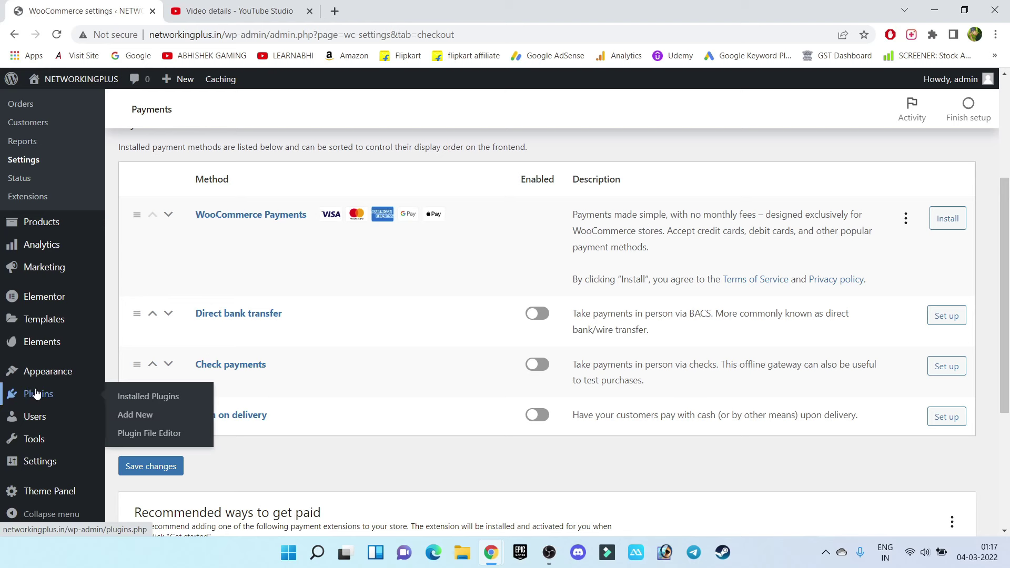
Search 'UPI QR CODE', install and activate UPI QR Code Payment Gateway, then reopen WooCommerce Settings
mouse_move(37, 392)
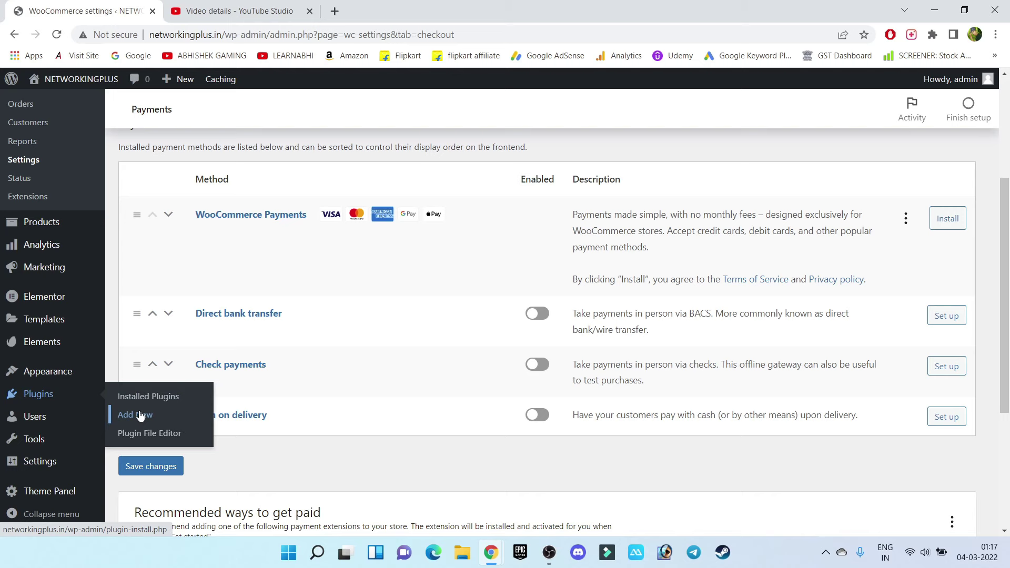
click(140, 416)
click(885, 241)
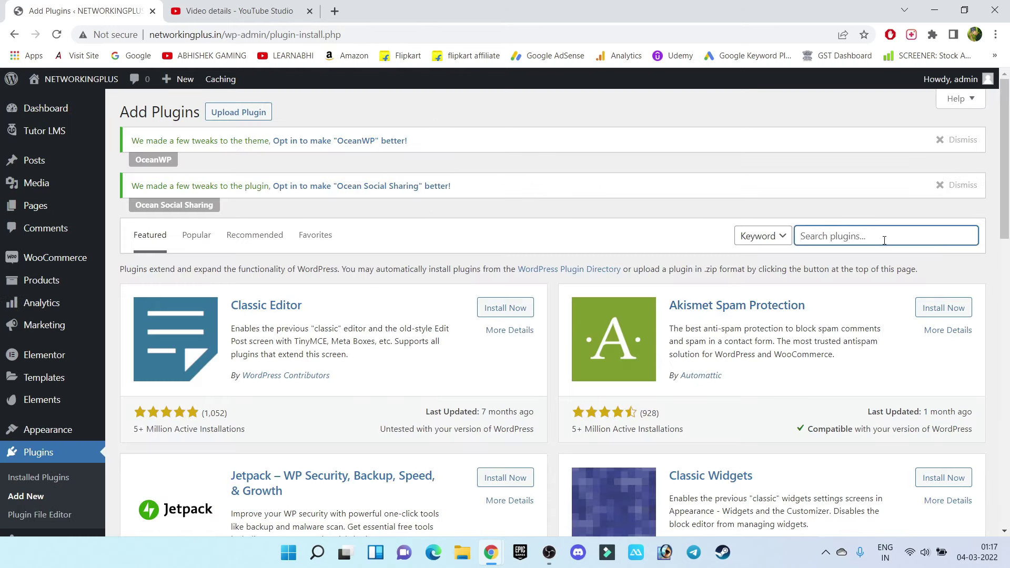
text(UPI QR CODE)
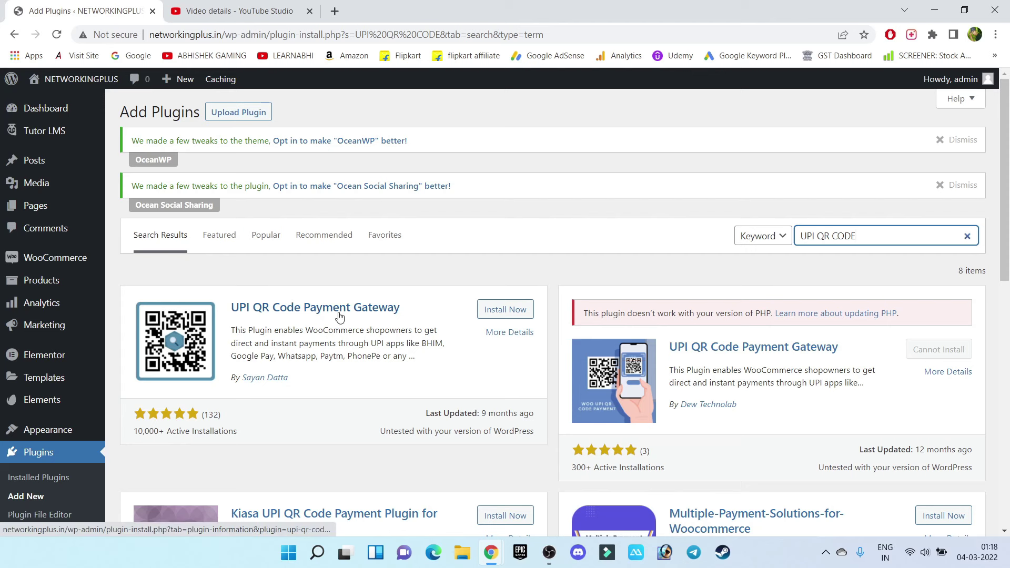
click(503, 315)
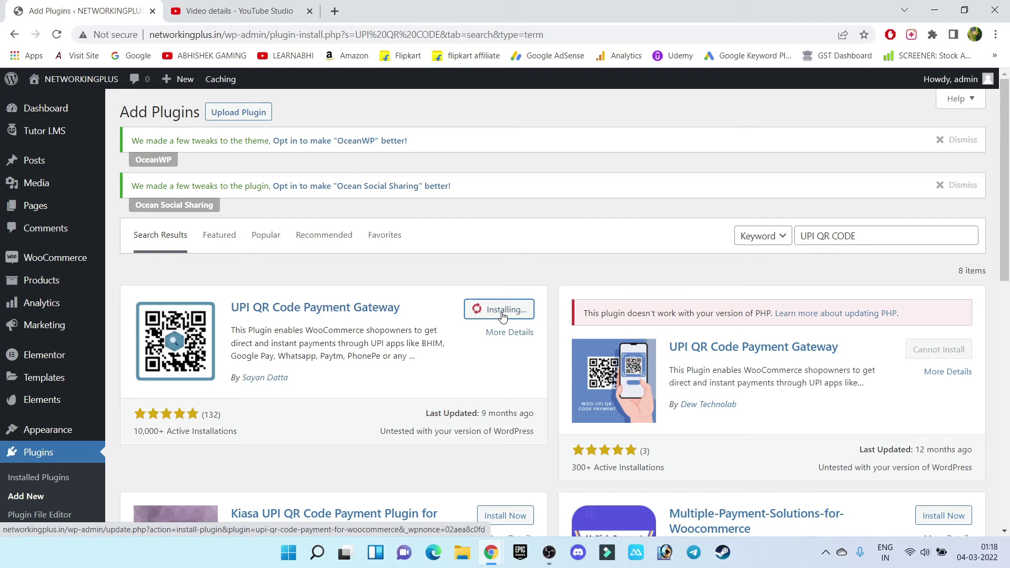
click(516, 315)
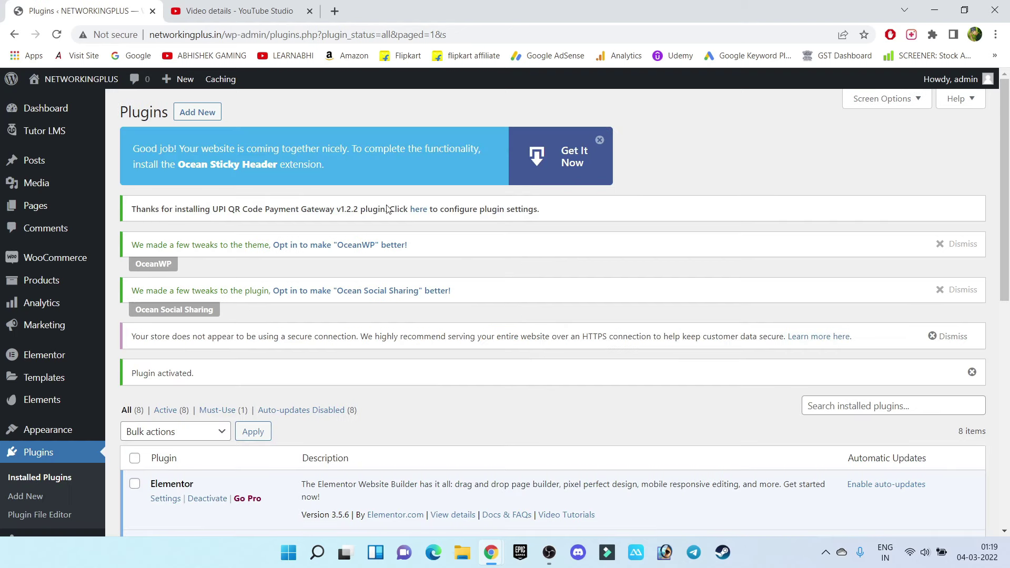
mouse_move(79, 257)
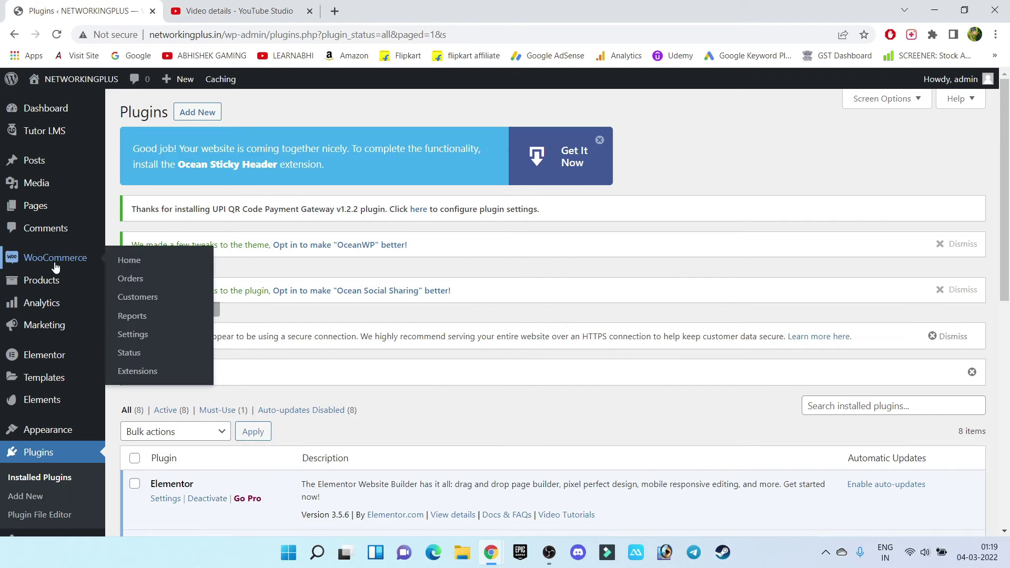
click(134, 334)
Manage the UPI QR Code payment method, enter the merchant's UPI VPA ID and save
click(327, 171)
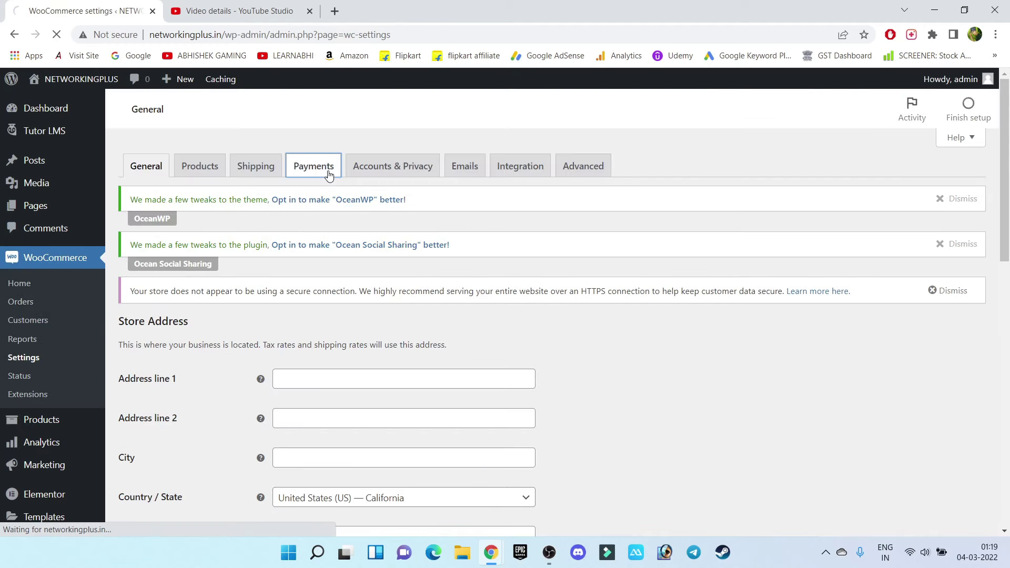
scroll(554, 225, down, 3)
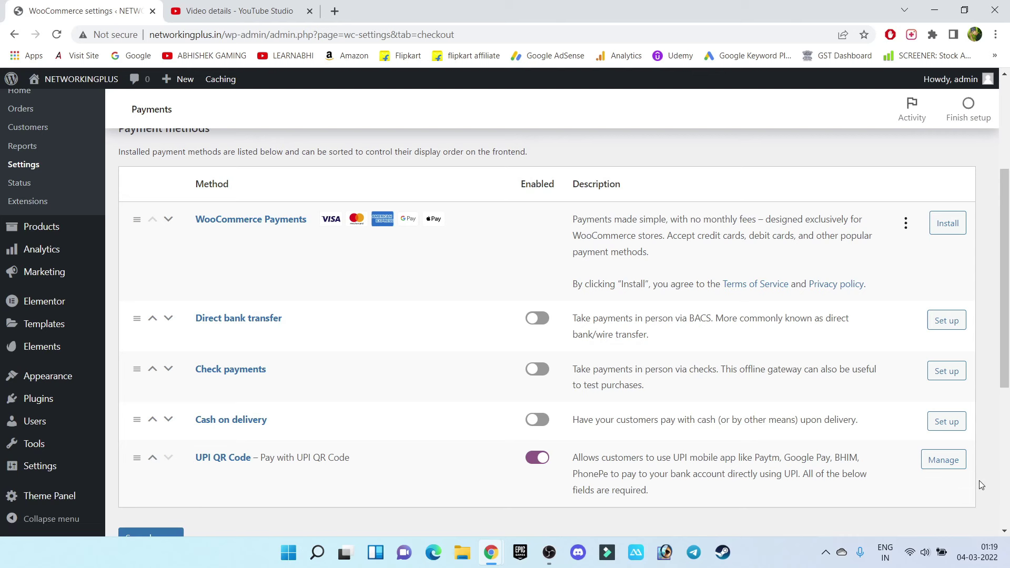
click(943, 460)
drag(1004, 153, 1006, 350)
click(395, 259)
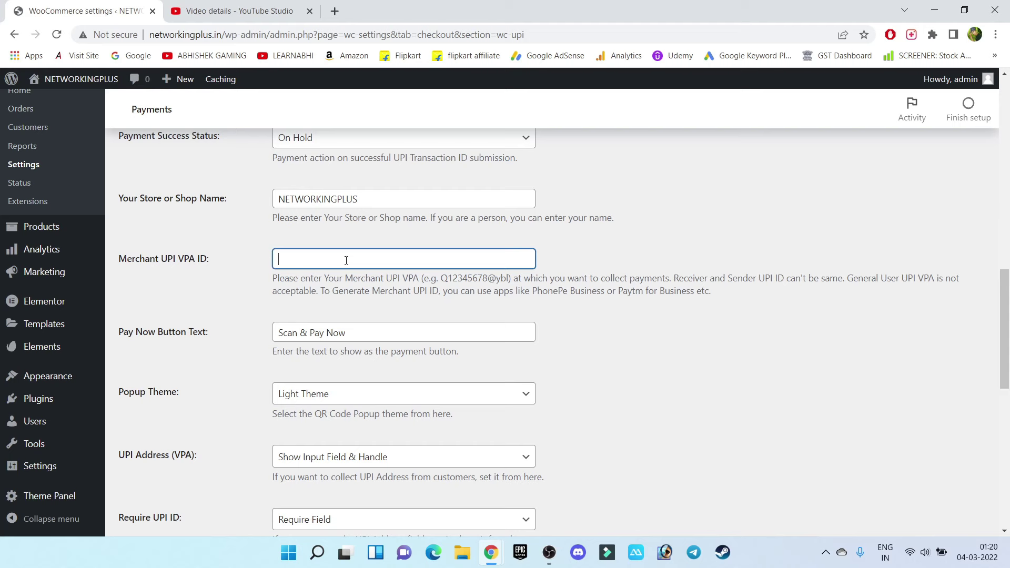
scroll(983, 410, down, 10)
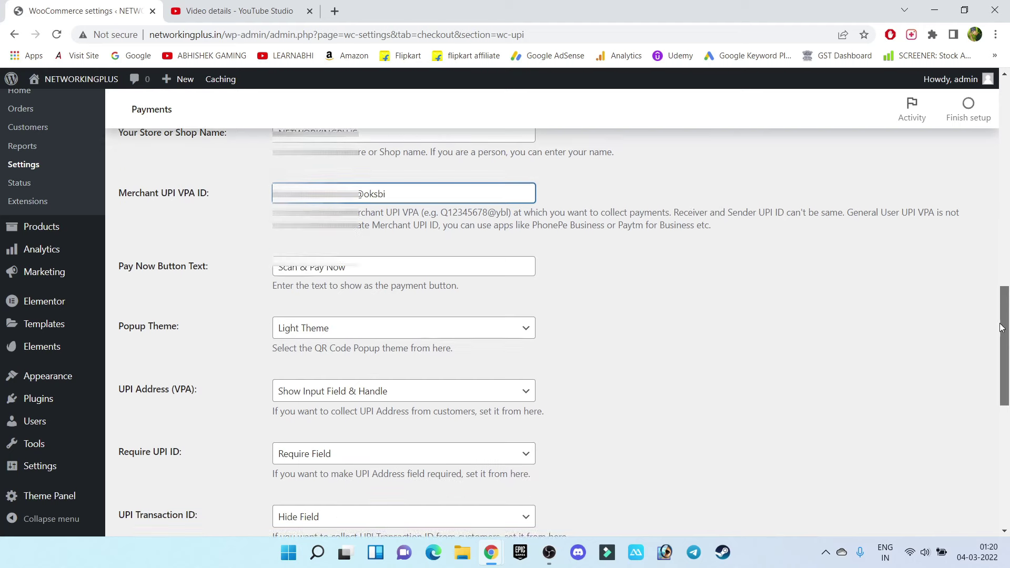
scroll(982, 421, down, 2)
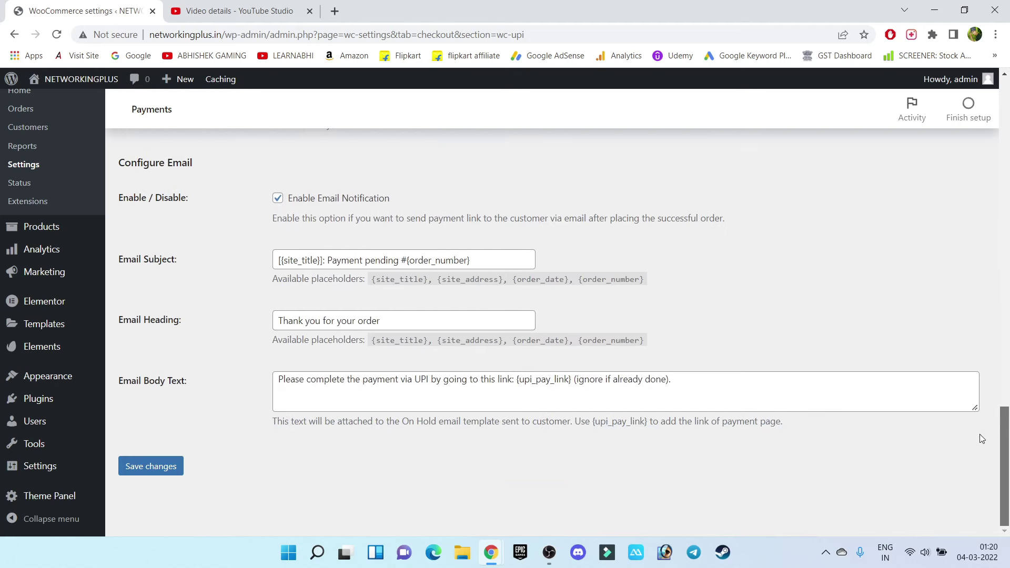
click(146, 471)
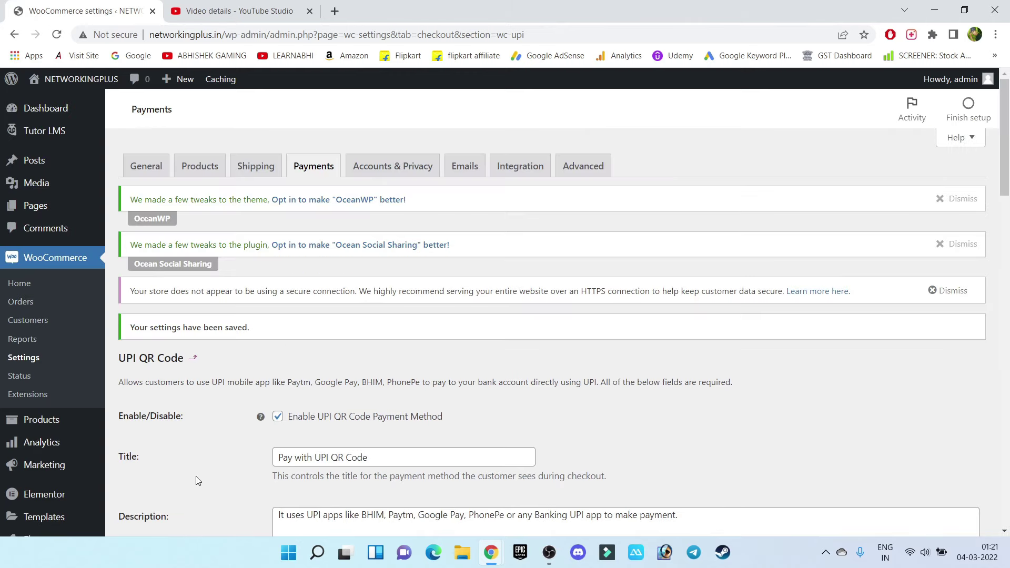
mouse_move(55, 140)
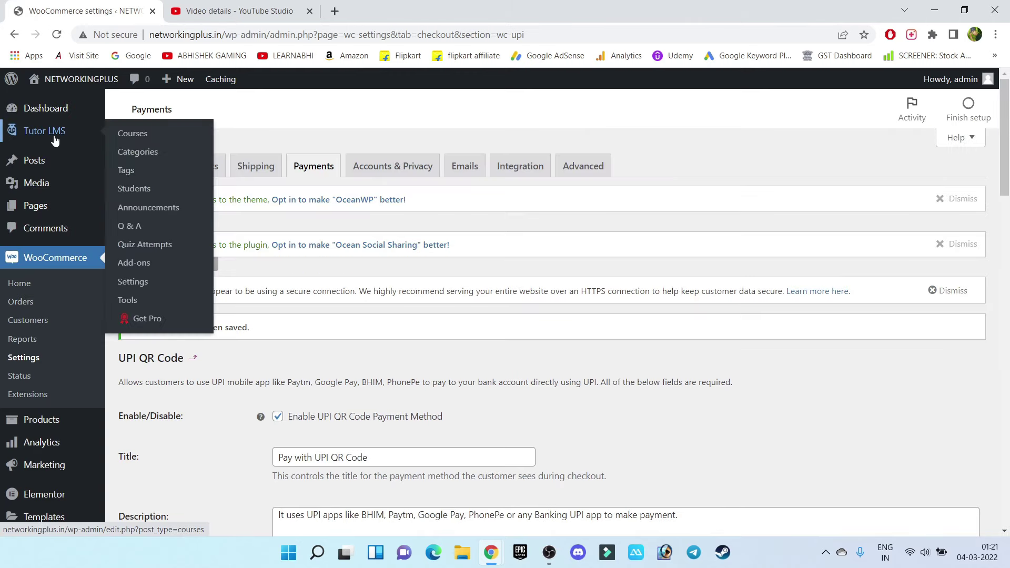
Switch Tutor LMS monetization to WooCommerce, save, then save the WooCommerce tab with guest add-to-cart
click(145, 286)
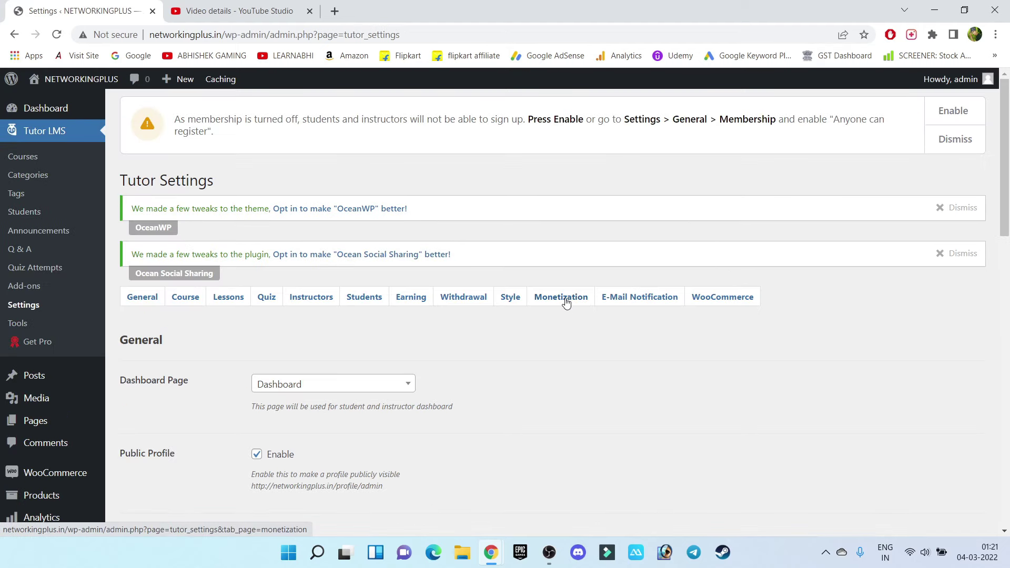
click(562, 297)
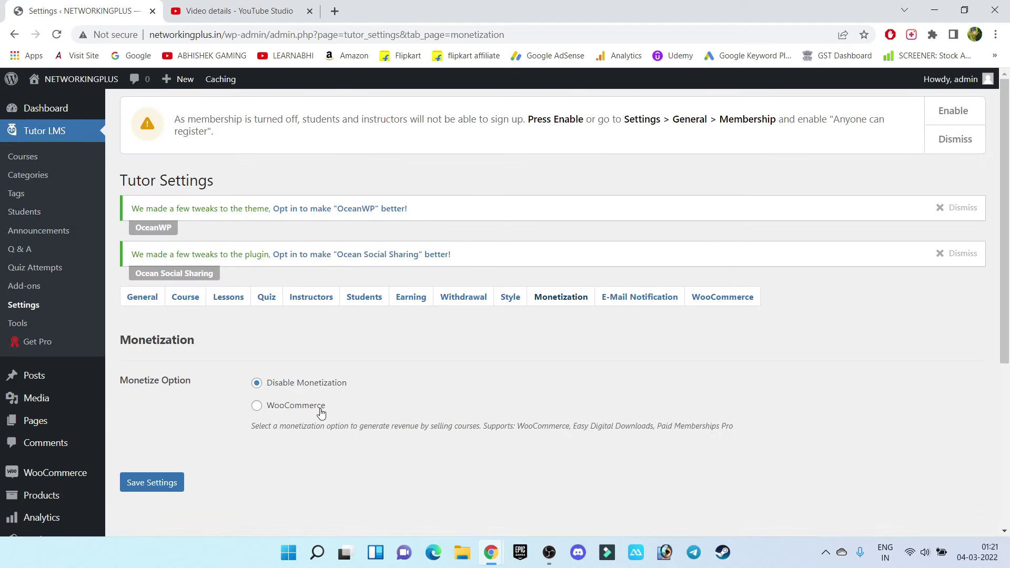
click(257, 405)
click(155, 487)
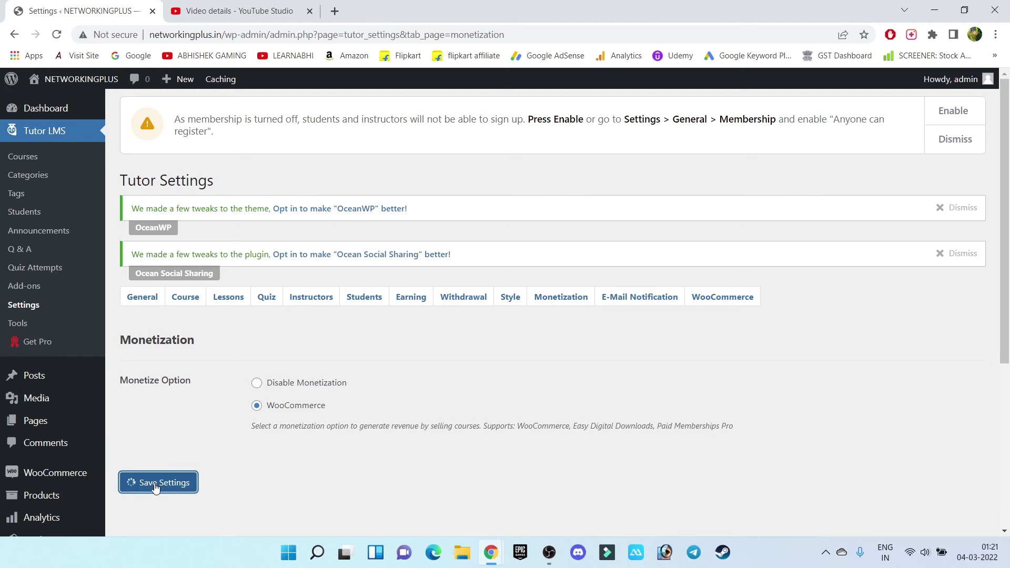
click(715, 301)
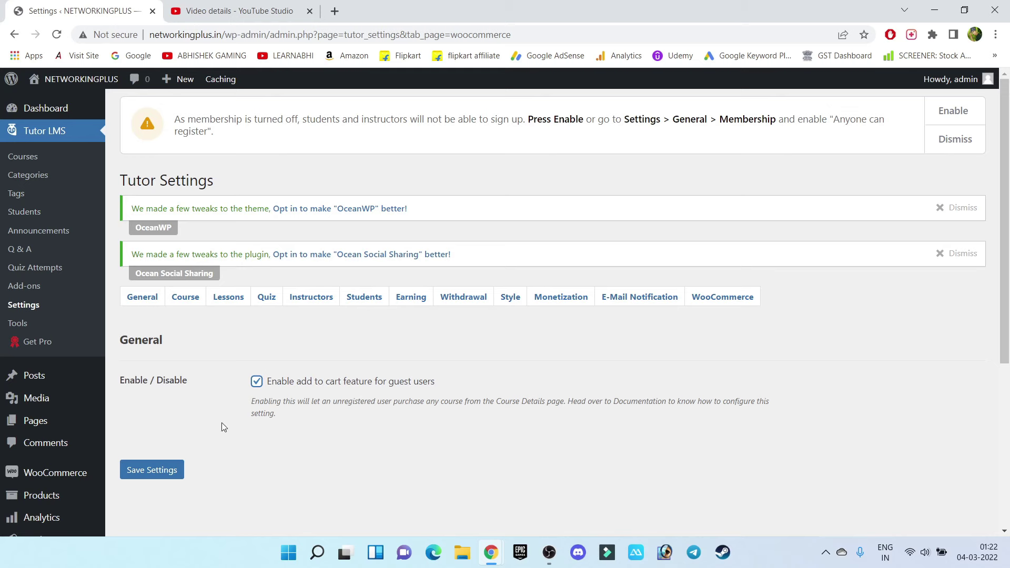
click(142, 477)
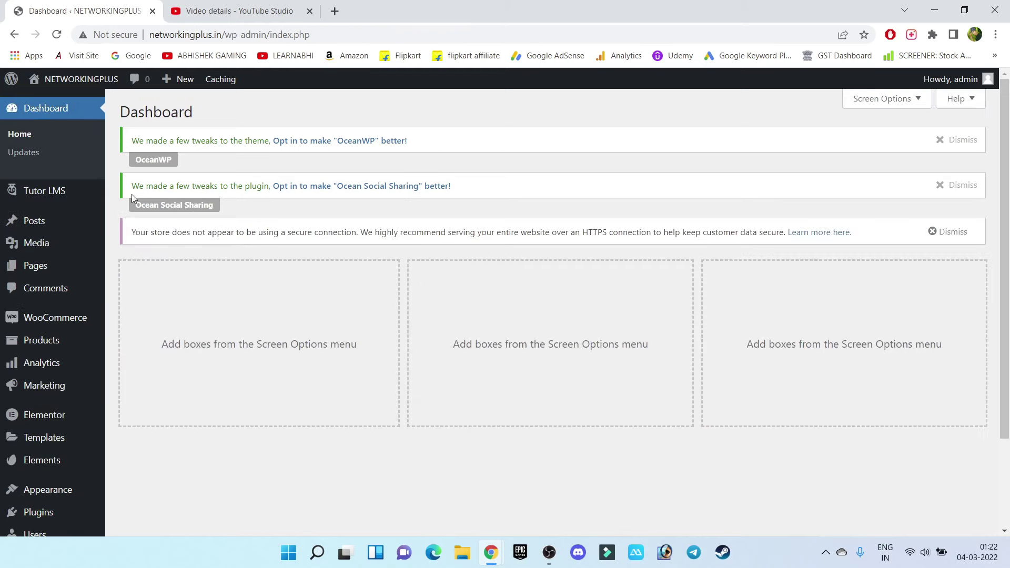
Open the CISCO CCNA 200-301 course for editing from the Tutor LMS courses list
mouse_move(45, 193)
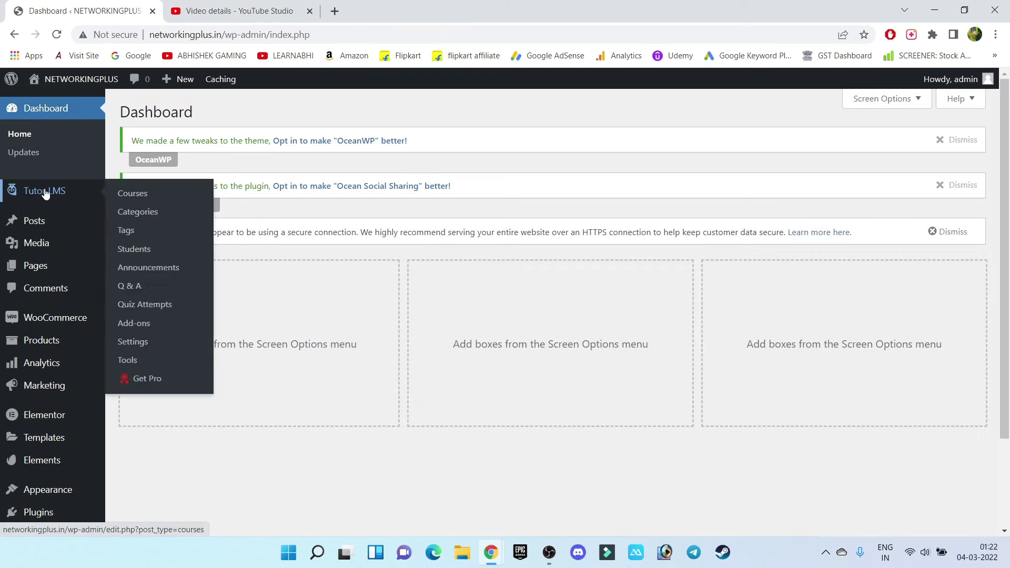
click(138, 196)
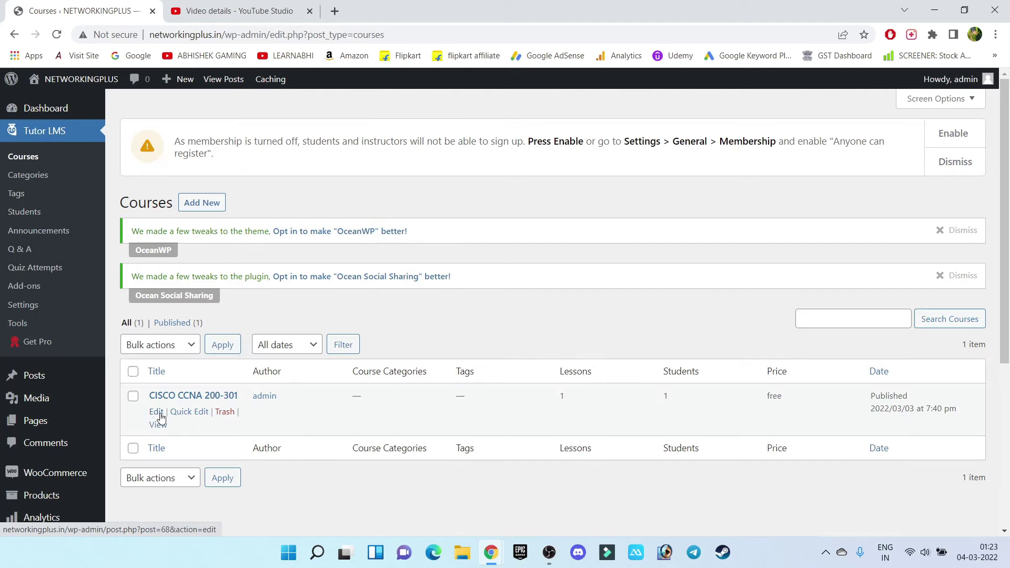
click(160, 415)
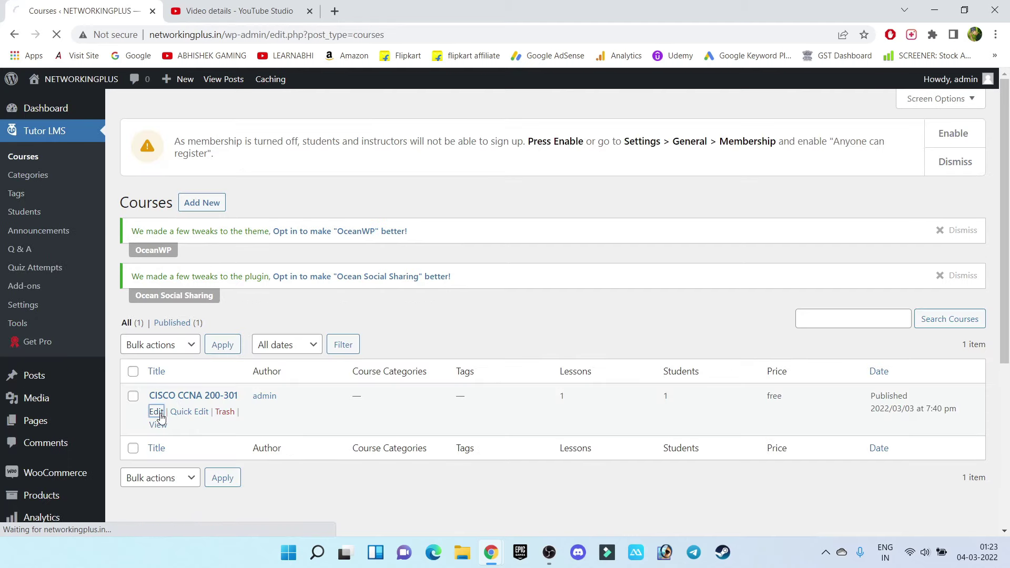
drag(1005, 122, 1003, 335)
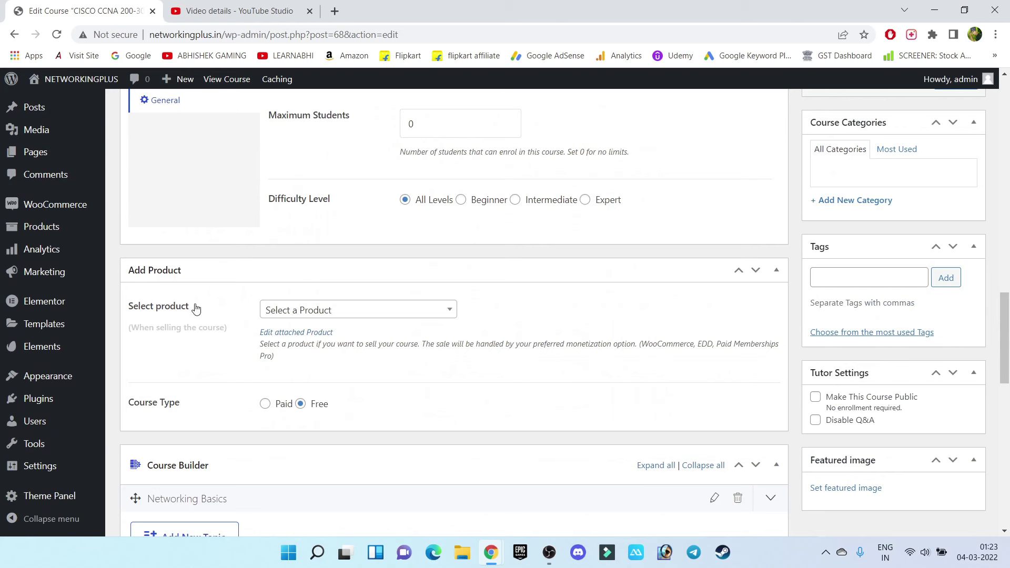
Attach the CCNA product, set Course Type to Paid, and update the course
click(351, 309)
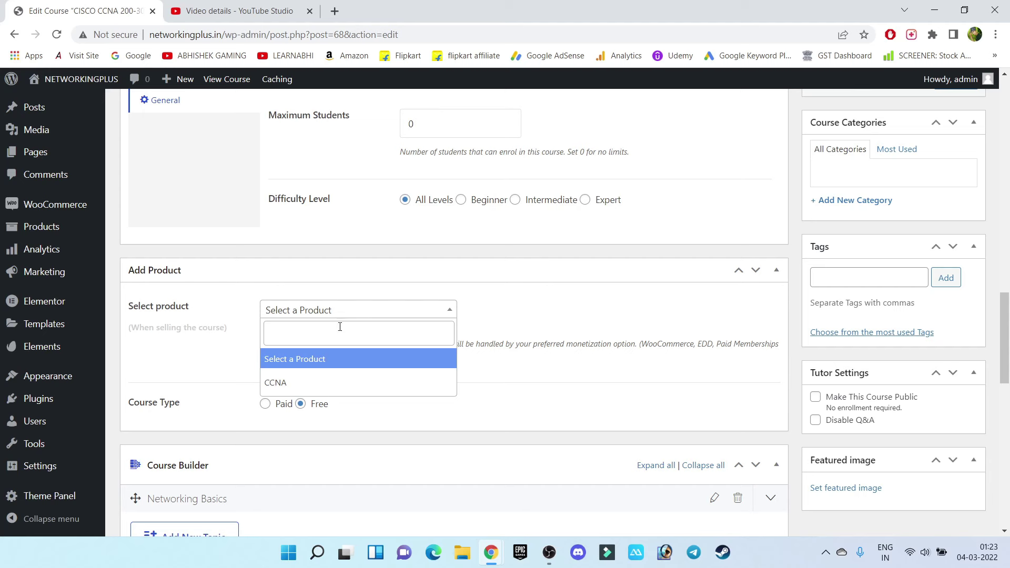
click(316, 383)
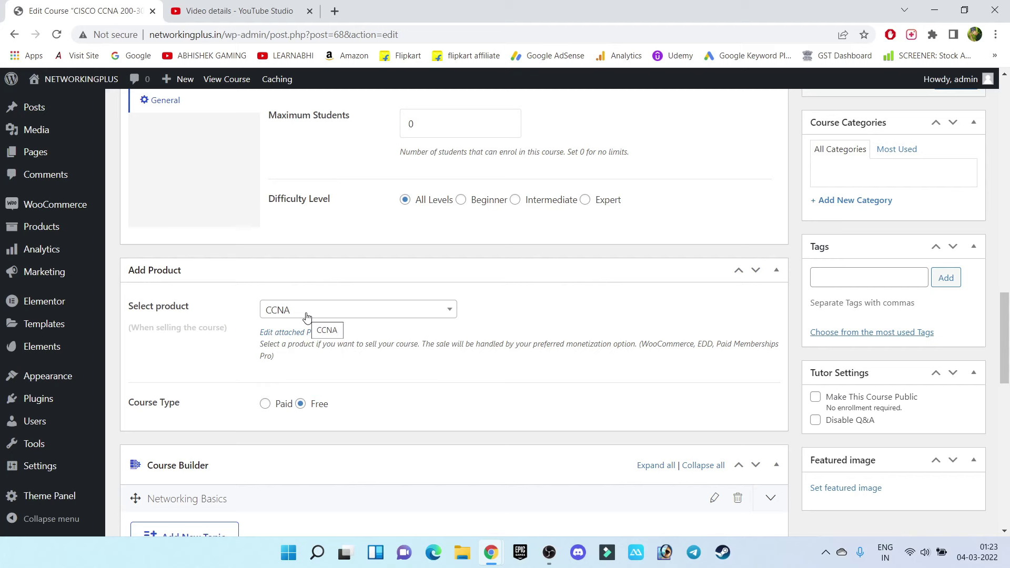
click(275, 407)
scroll(509, 342, down, 15)
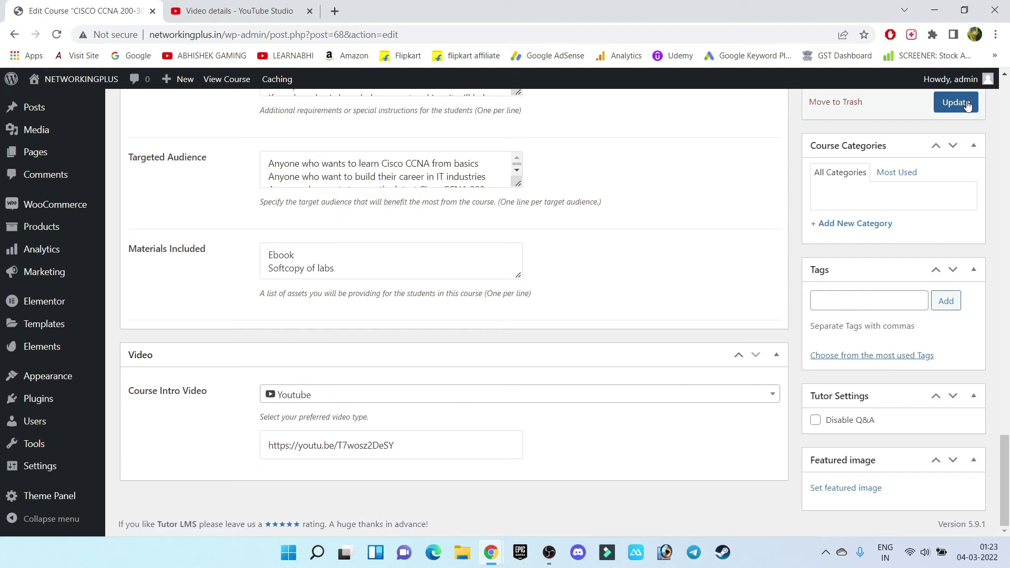
click(967, 103)
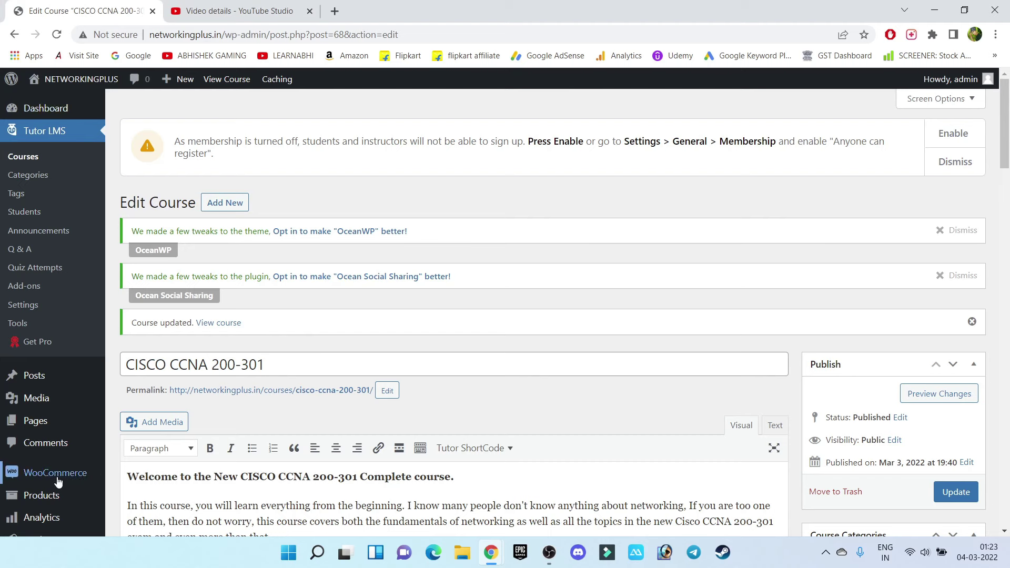
Launch the setup wizard from the Setup wizard tab of WooCommerce settings' Help panel
mouse_move(58, 476)
click(133, 462)
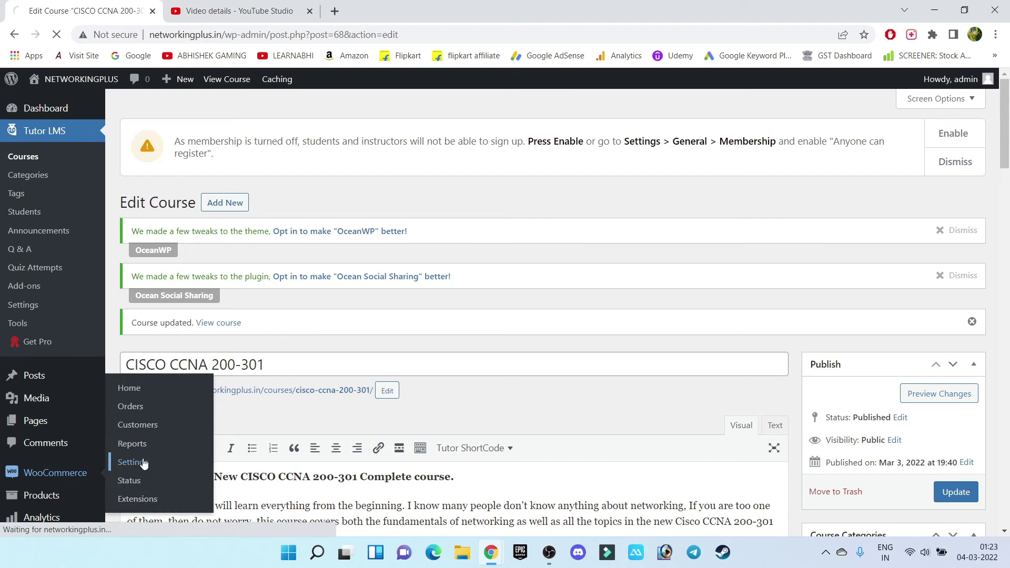
click(971, 143)
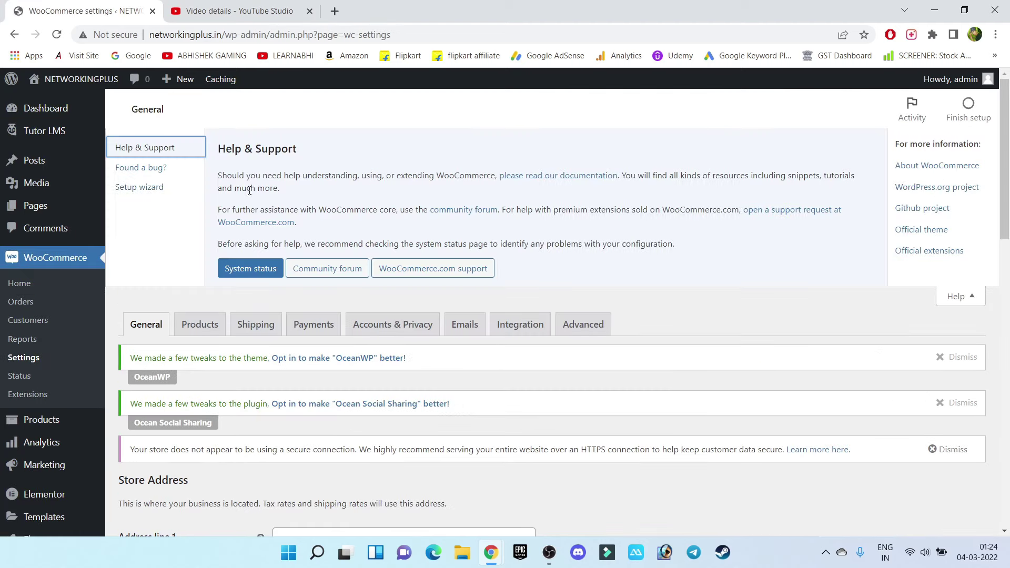
click(150, 189)
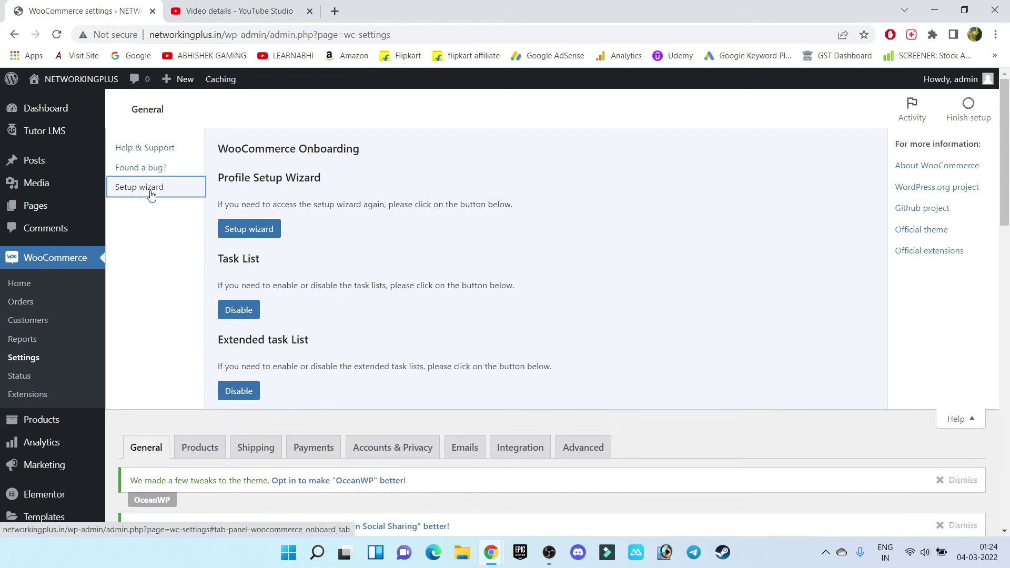
click(265, 234)
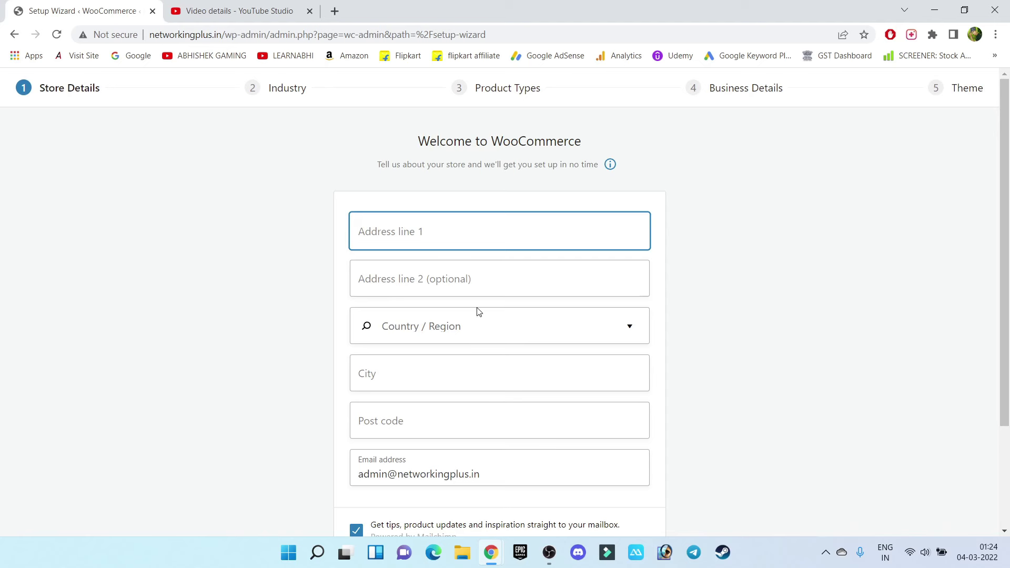
Enter the store address, continue, and agree to share usage data with WooCommerce
scroll(479, 312, down, 2)
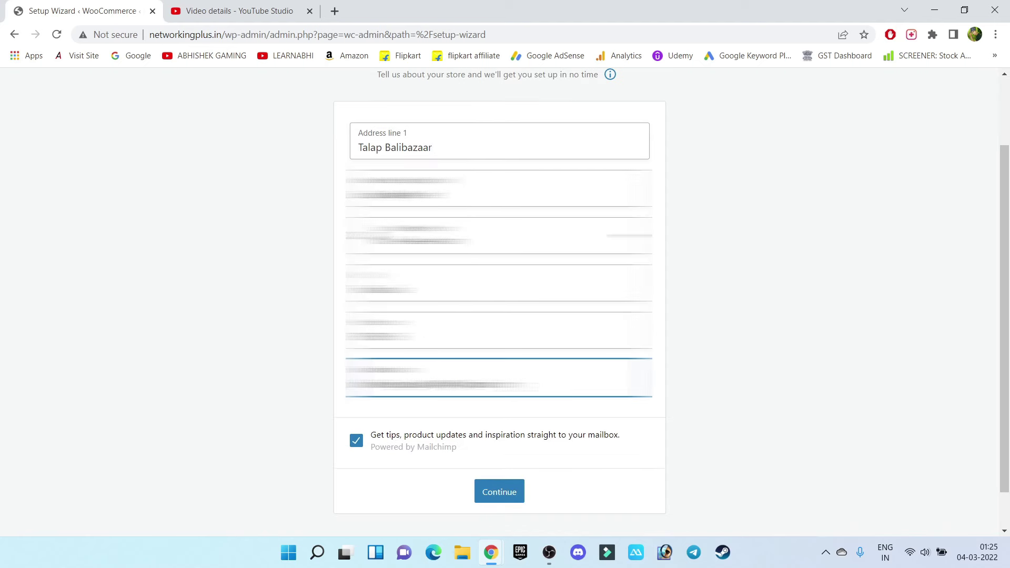
click(510, 498)
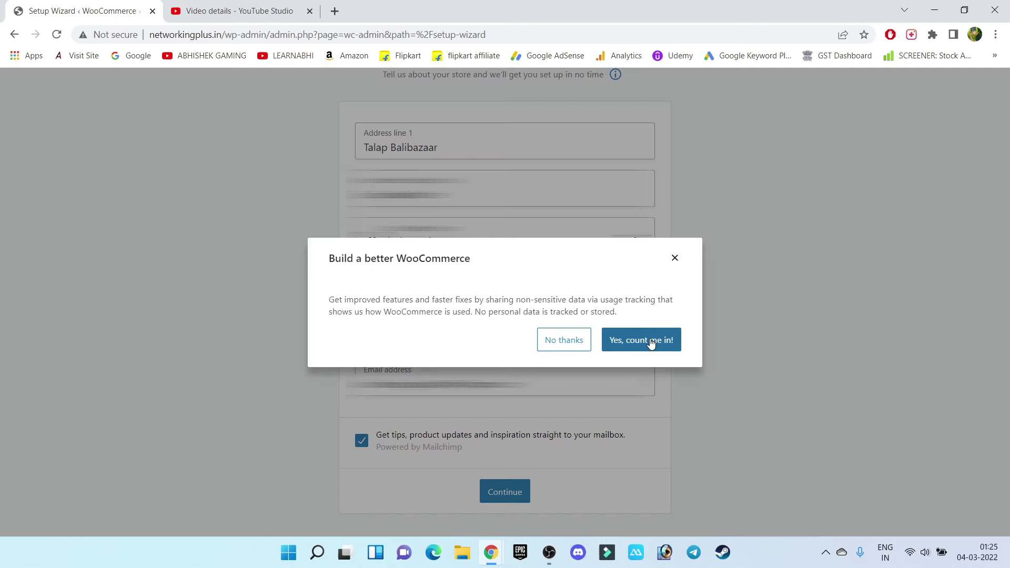
click(652, 343)
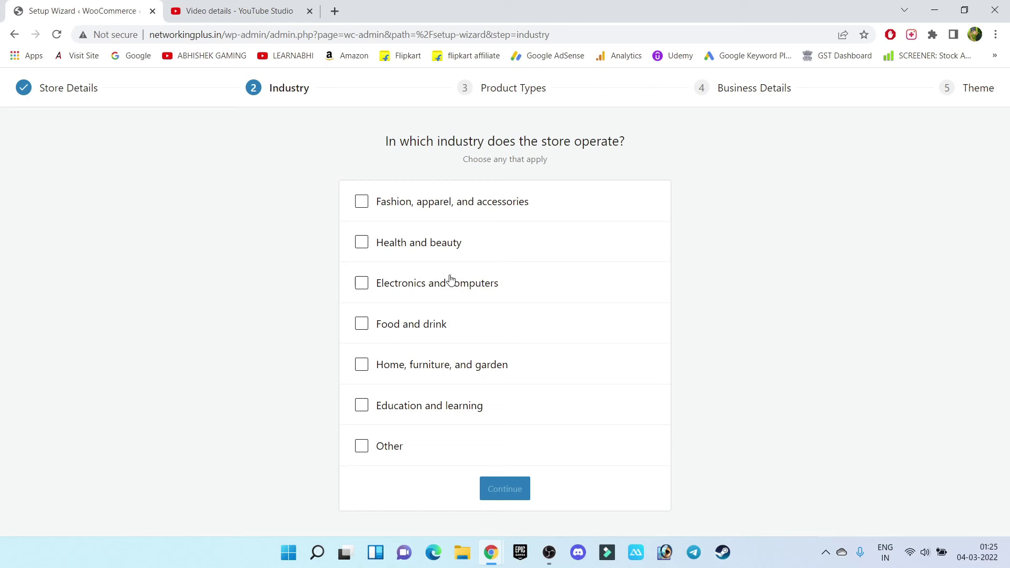
Choose Education and learning as the industry and add Downloads to the product types
click(363, 410)
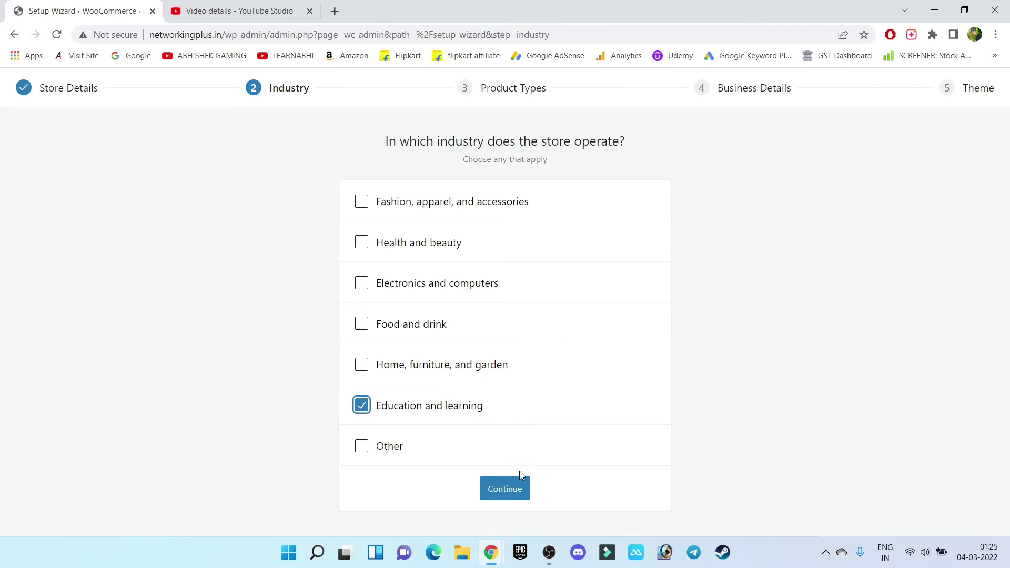
click(502, 490)
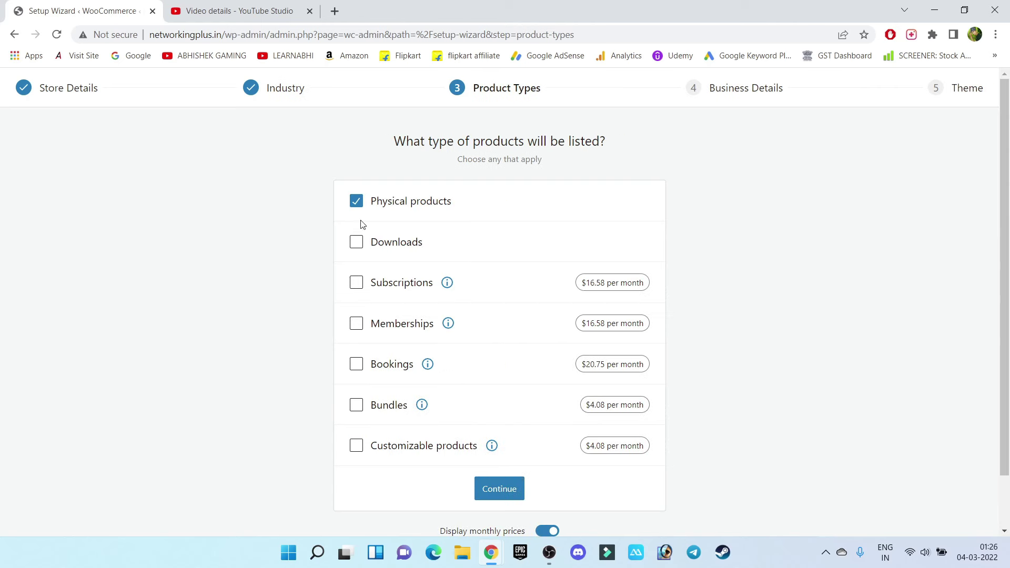
click(357, 247)
click(486, 489)
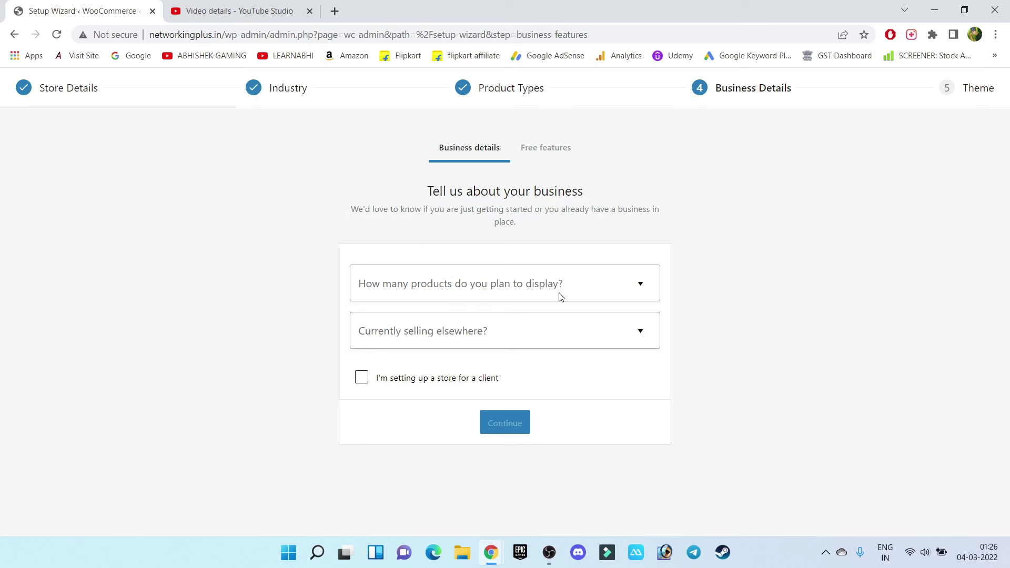
Answer 1 - 10 planned products and No to selling elsewhere, then keep the recommended free features
click(605, 289)
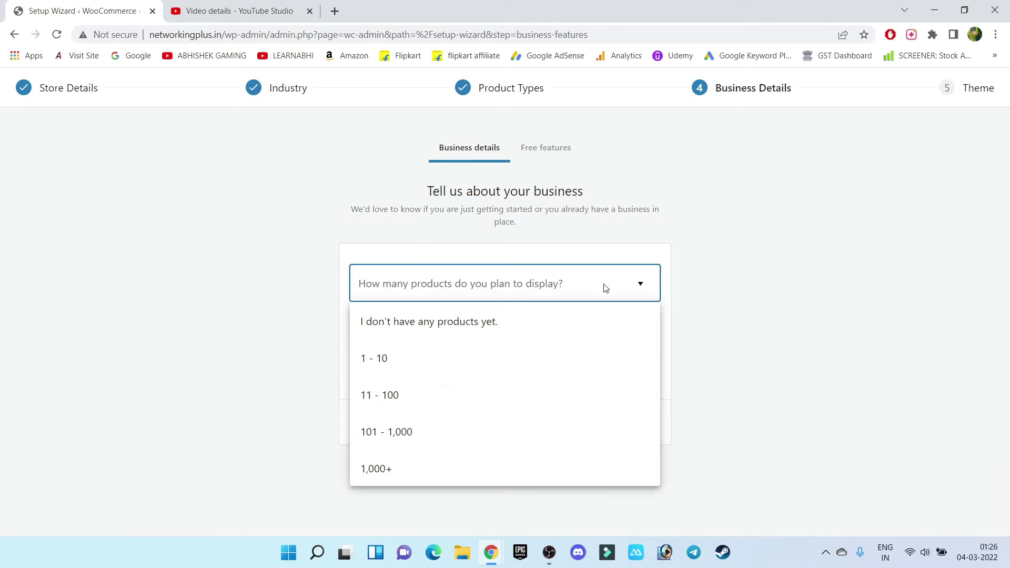
click(384, 359)
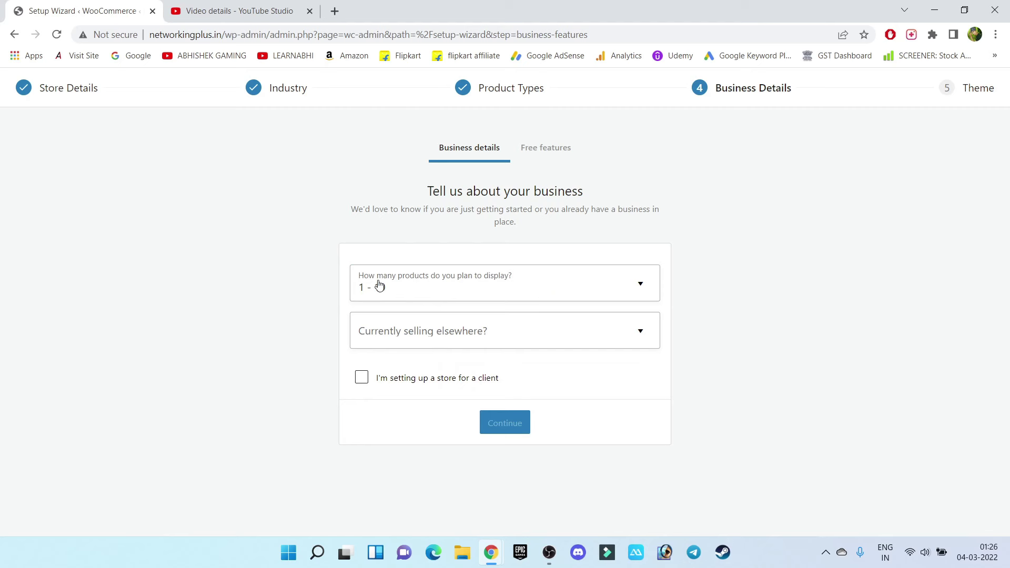
click(522, 337)
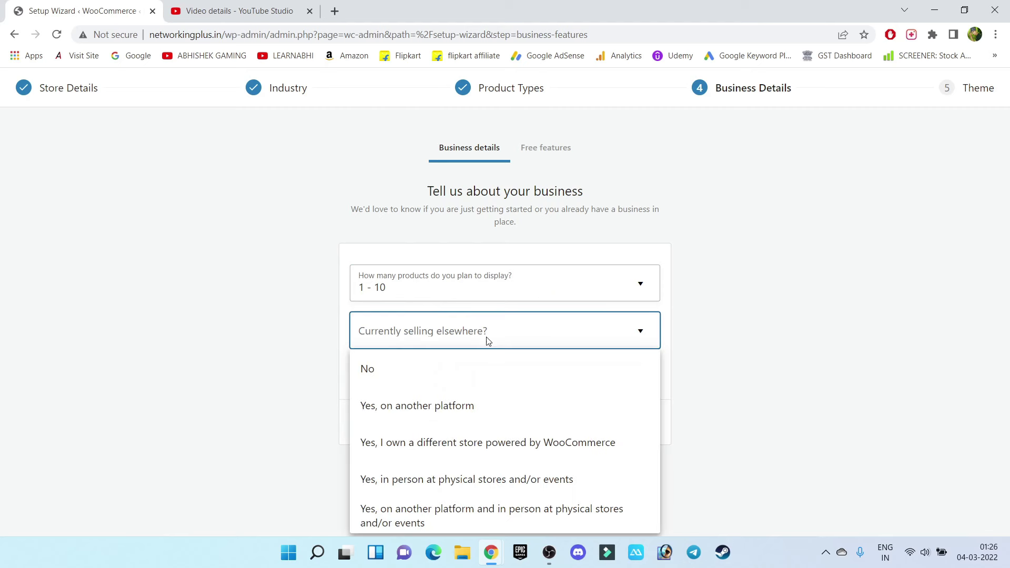
click(390, 380)
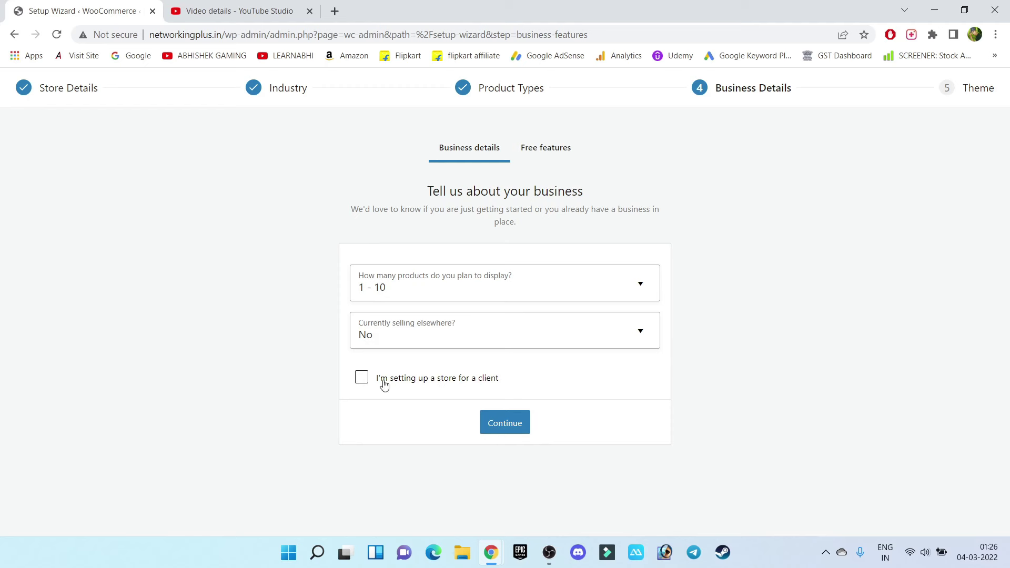
click(508, 424)
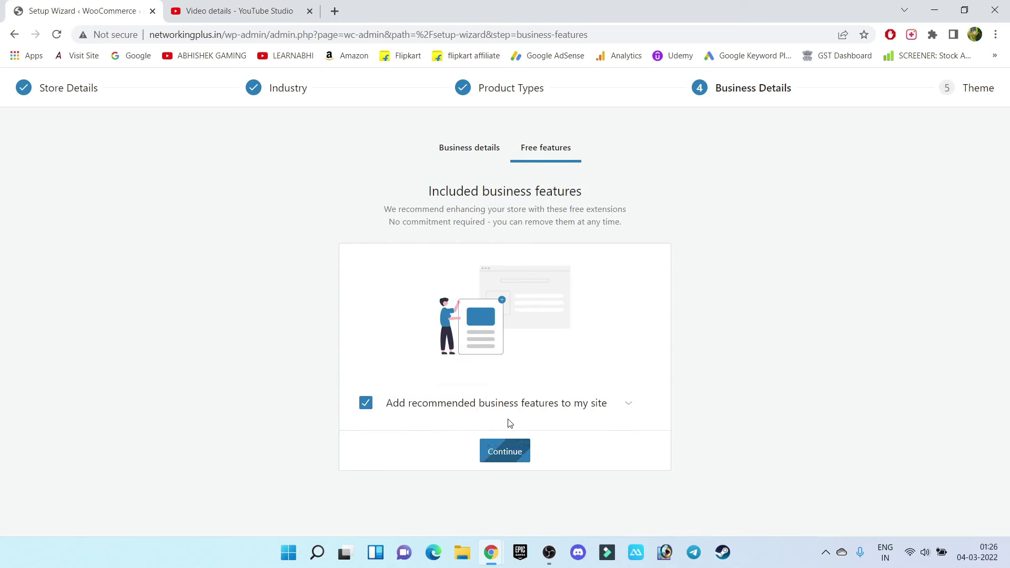
click(500, 453)
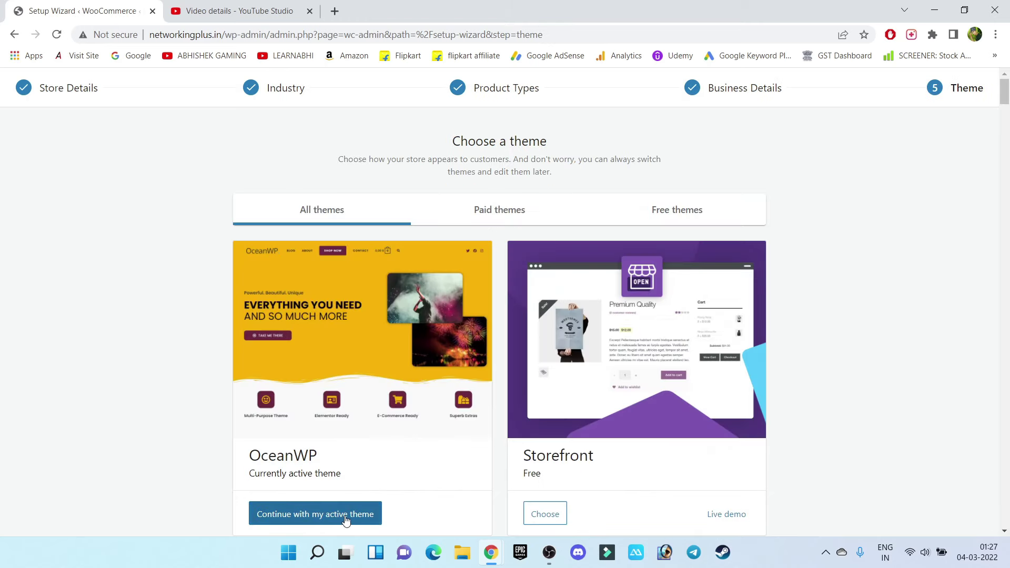
Continue with the active OceanWP theme and approve the Jetpack connection to WordPress.com
click(345, 515)
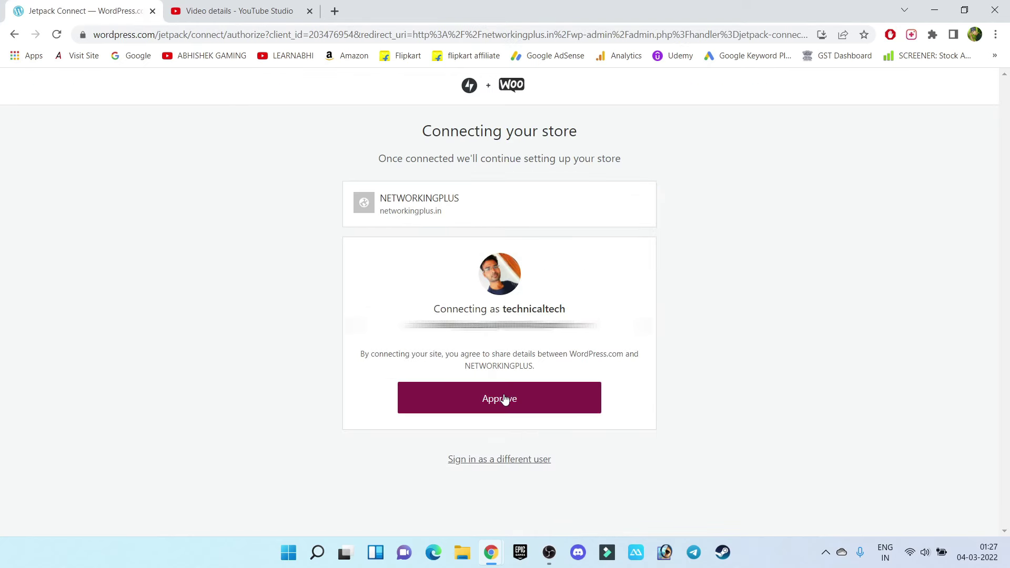
click(504, 401)
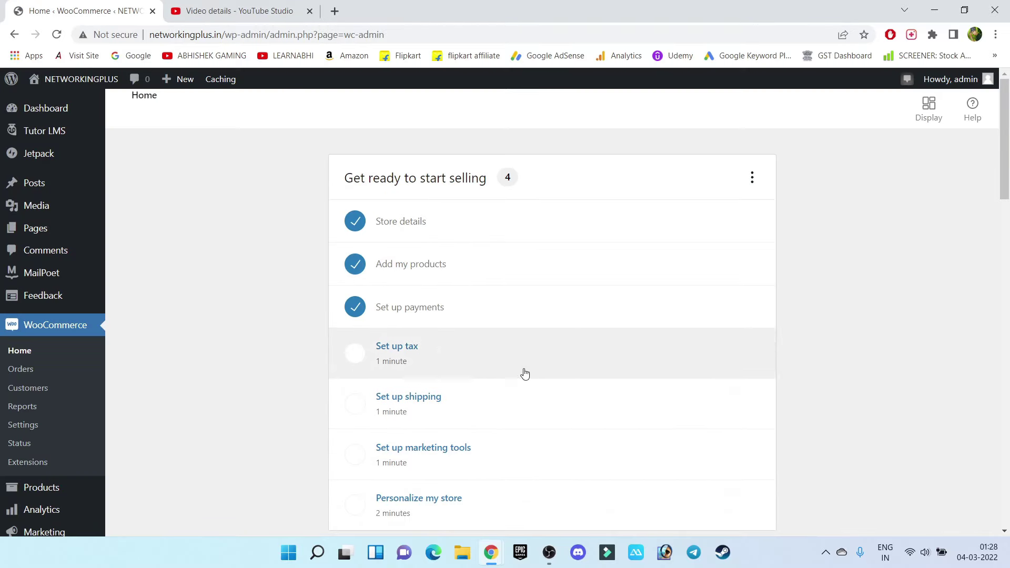
Open Visit Site from the admin bar in a new tab and switch to the NETWORKINGPLUS homepage
scroll(532, 449, down, 2)
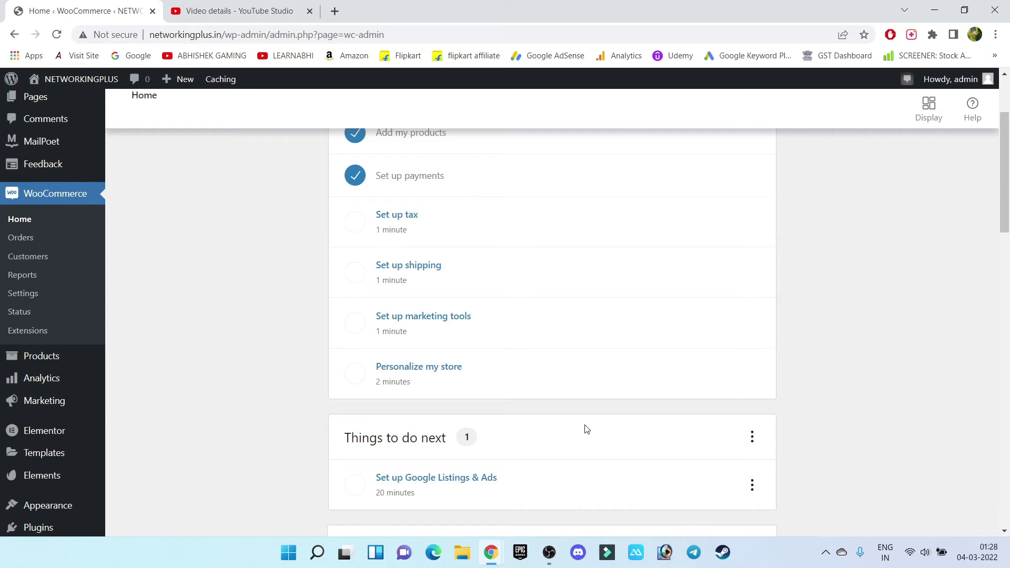
scroll(414, 328, up, 2)
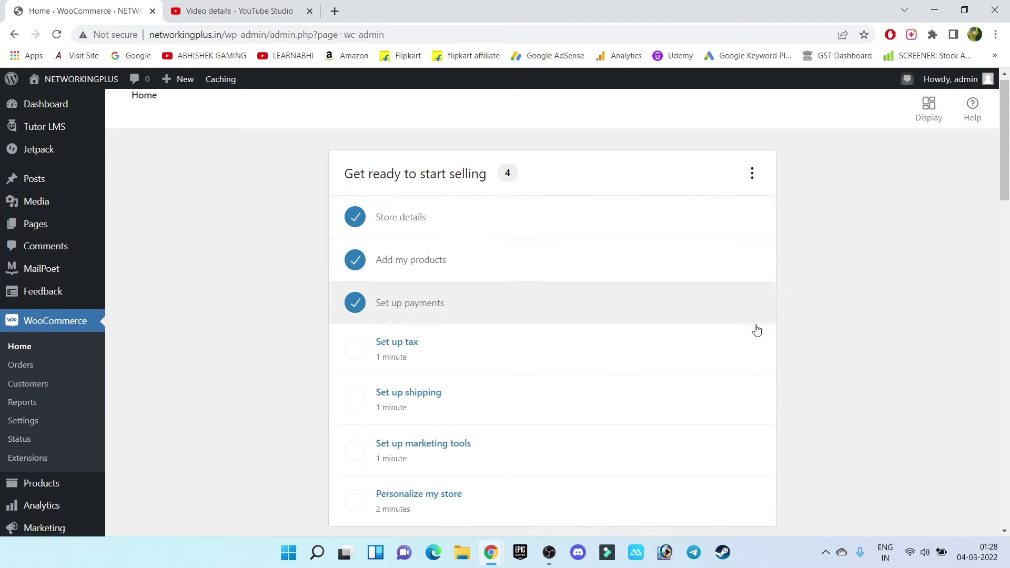
scroll(598, 275, down, 15)
scroll(558, 492, up, 13)
scroll(558, 492, up, 2)
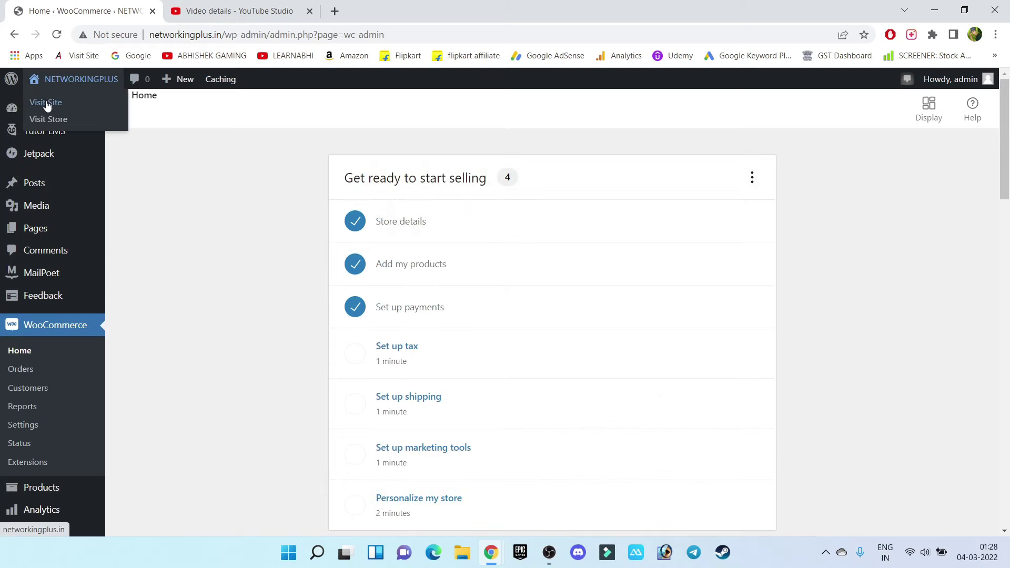
middle_click(45, 102)
click(210, 5)
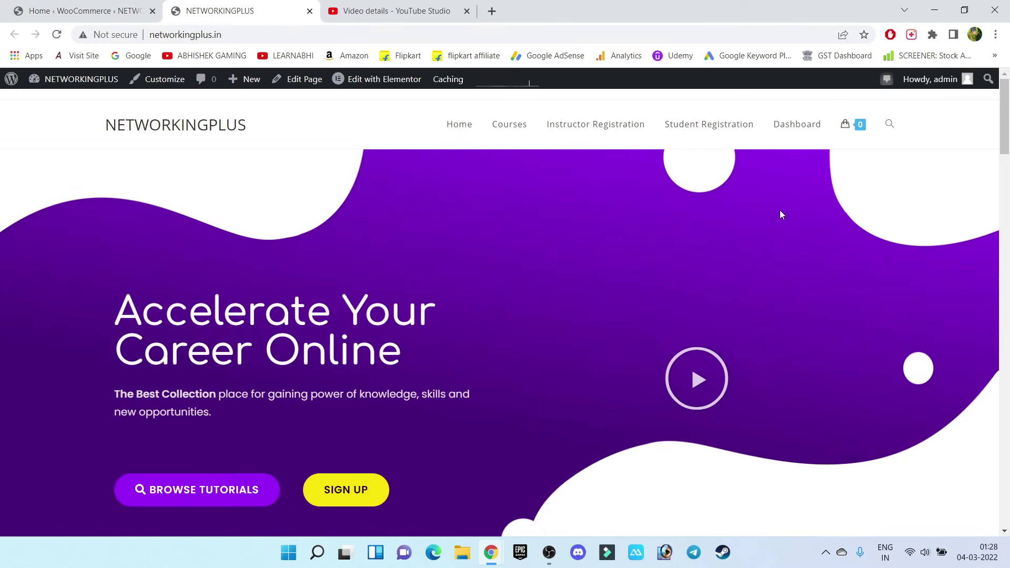
Add the ₹499.00 CISCO CCNA 200-301 course to the cart from Courses and view the cart
click(504, 123)
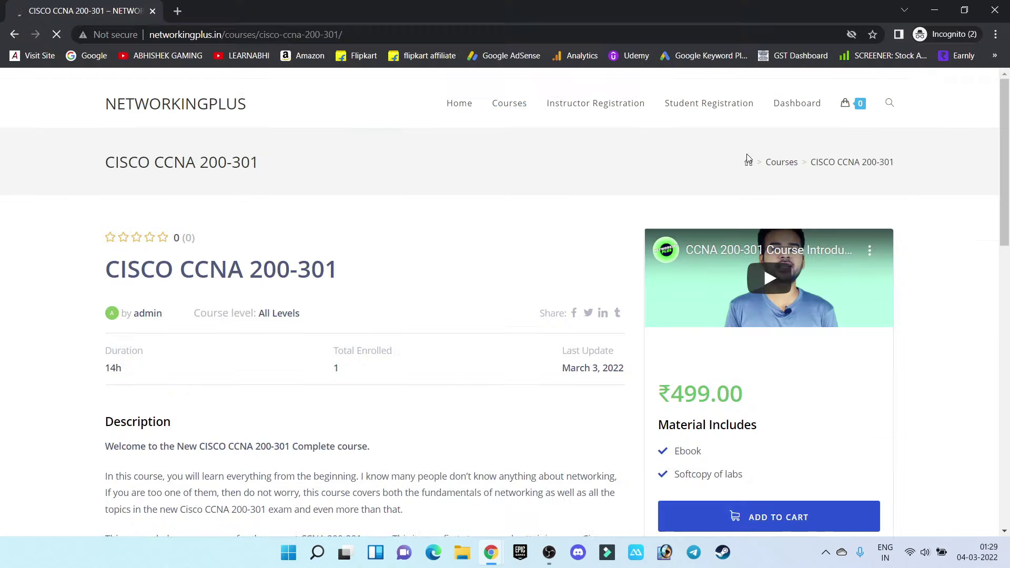
scroll(748, 156, down, 1)
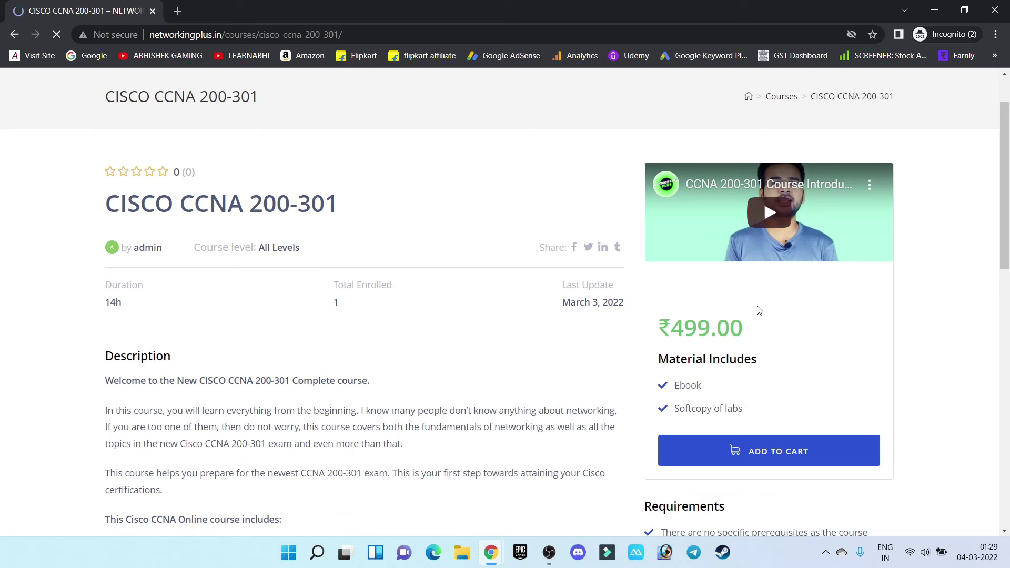
drag(760, 310, 746, 336)
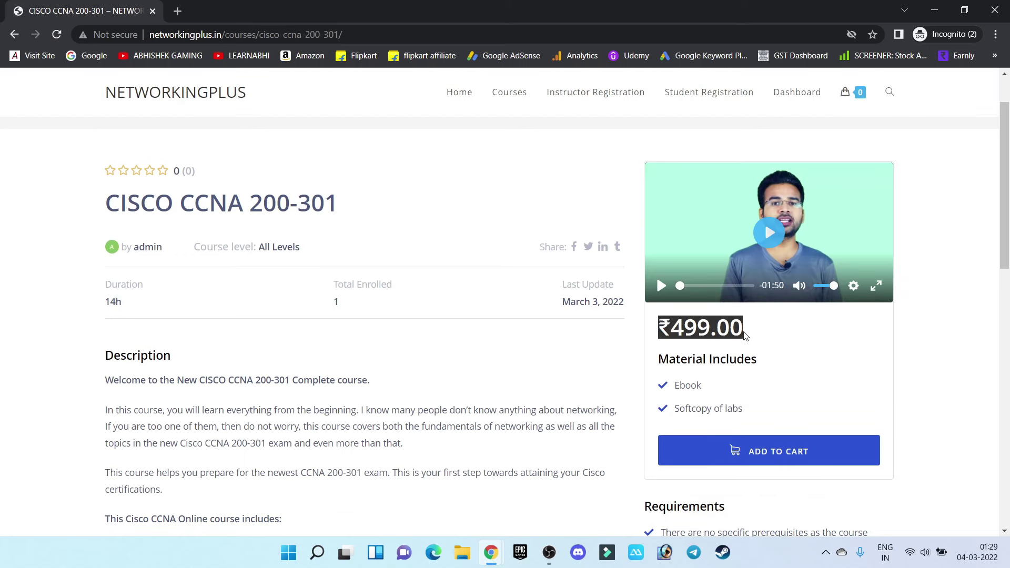
click(777, 335)
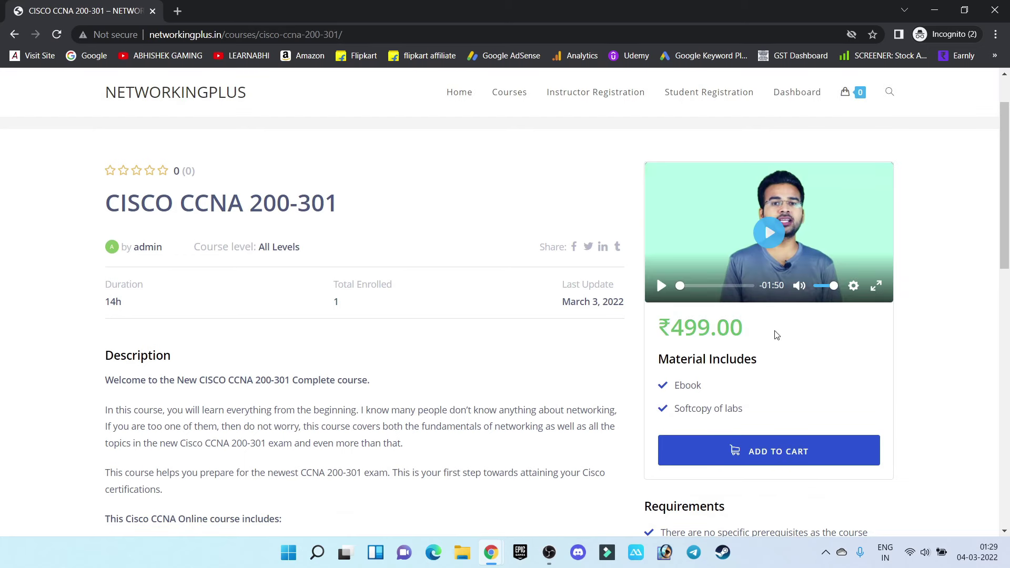
click(763, 457)
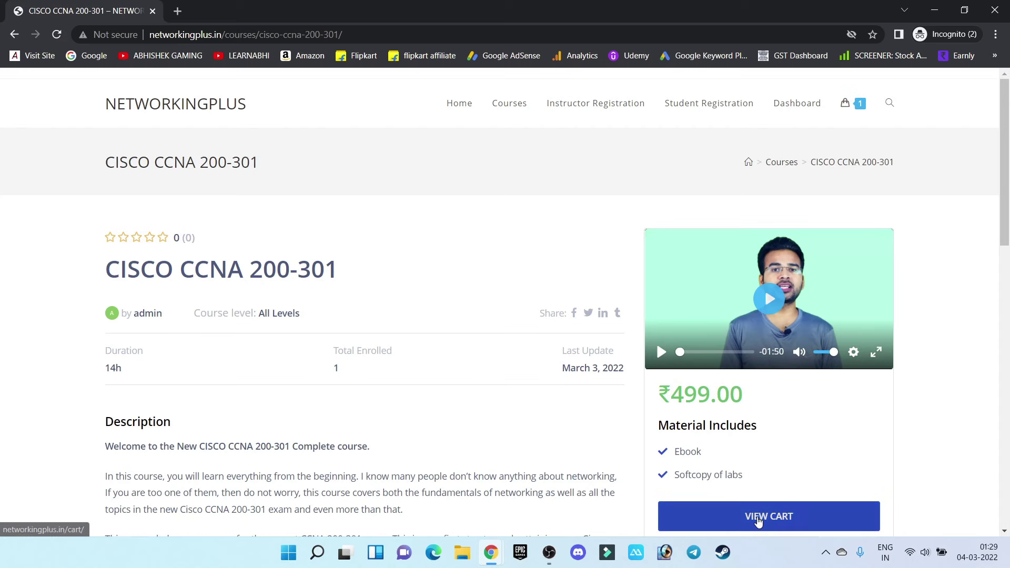
click(758, 521)
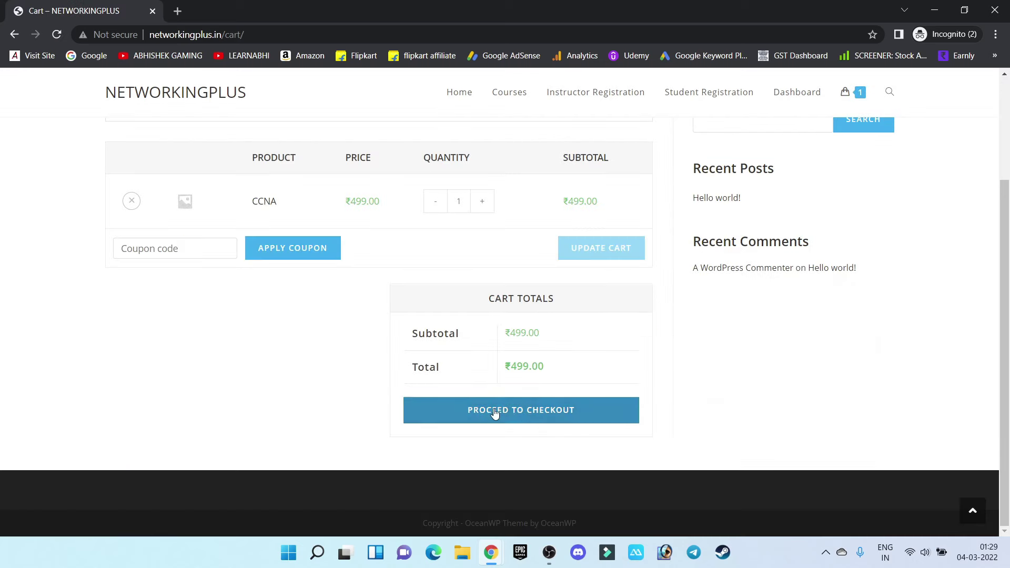
Proceed to checkout and review the billing form, ₹499.00 total and UPI QR Code payment option
click(529, 415)
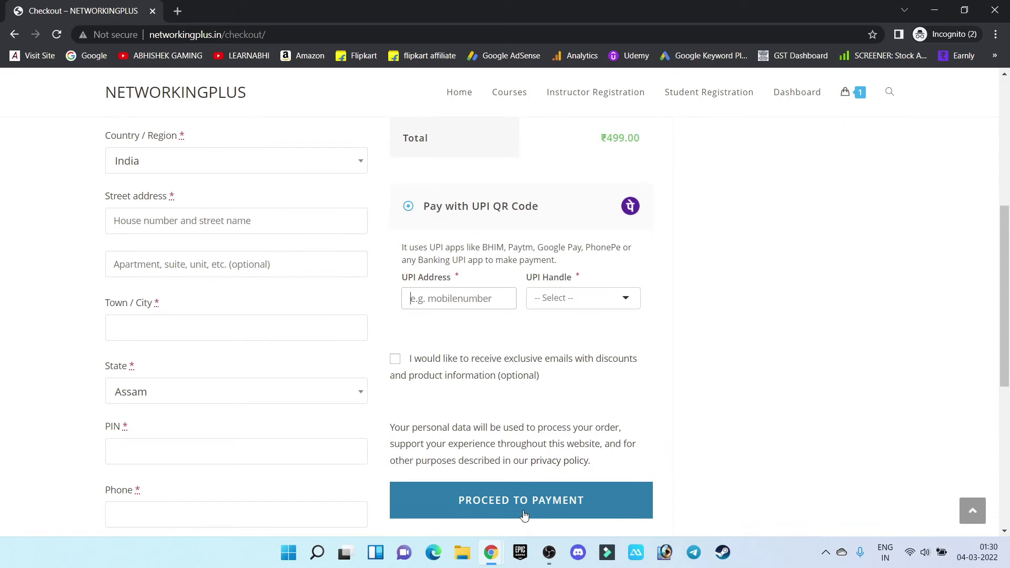
scroll(909, 291, down, 3)
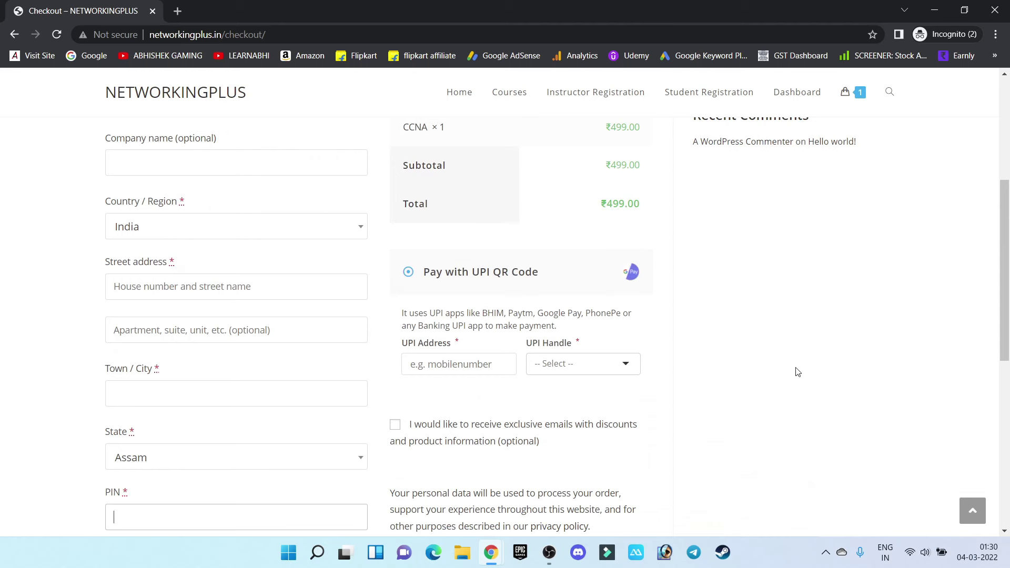
scroll(789, 369, up, 3)
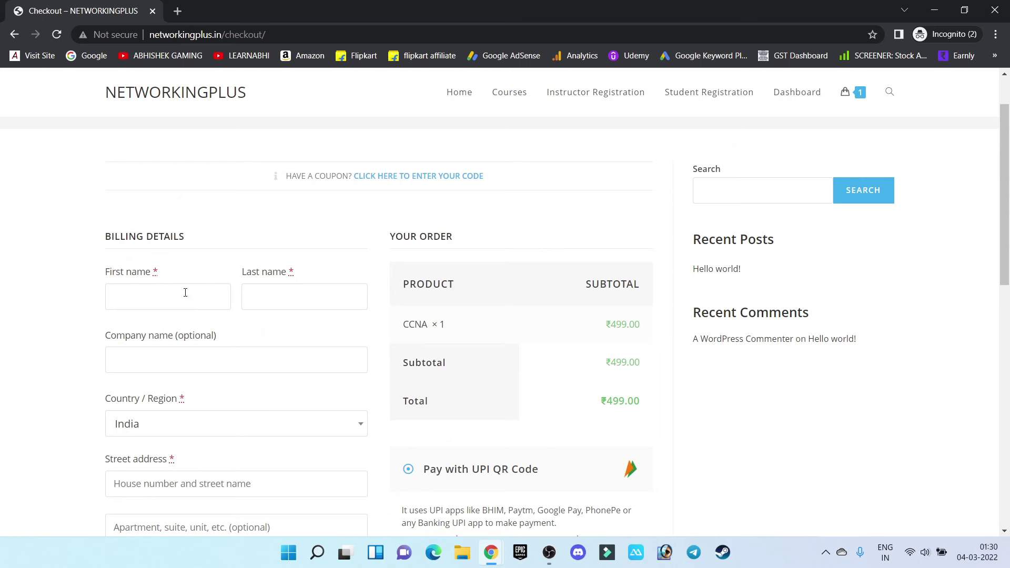
click(130, 294)
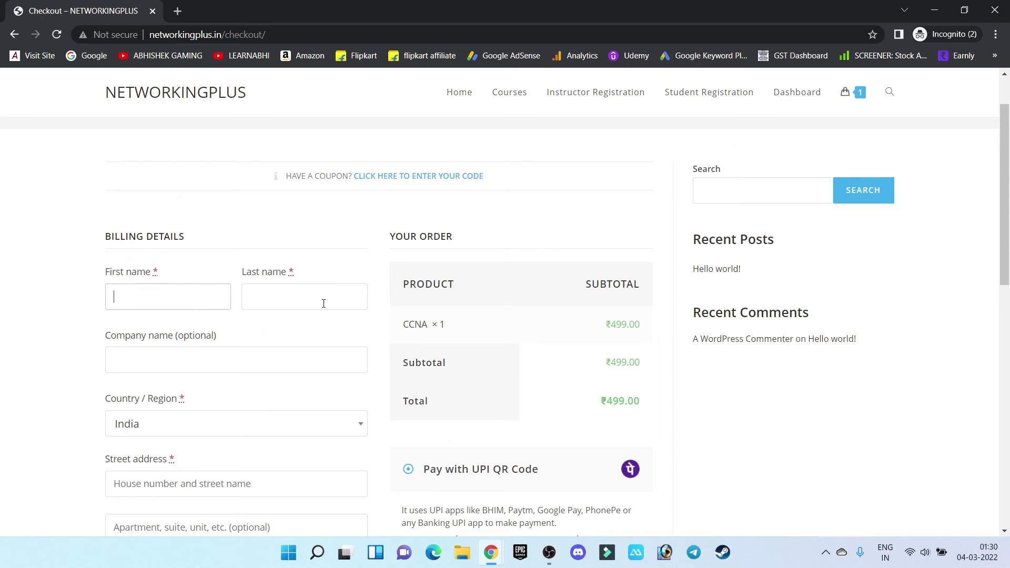
scroll(300, 321, down, 5)
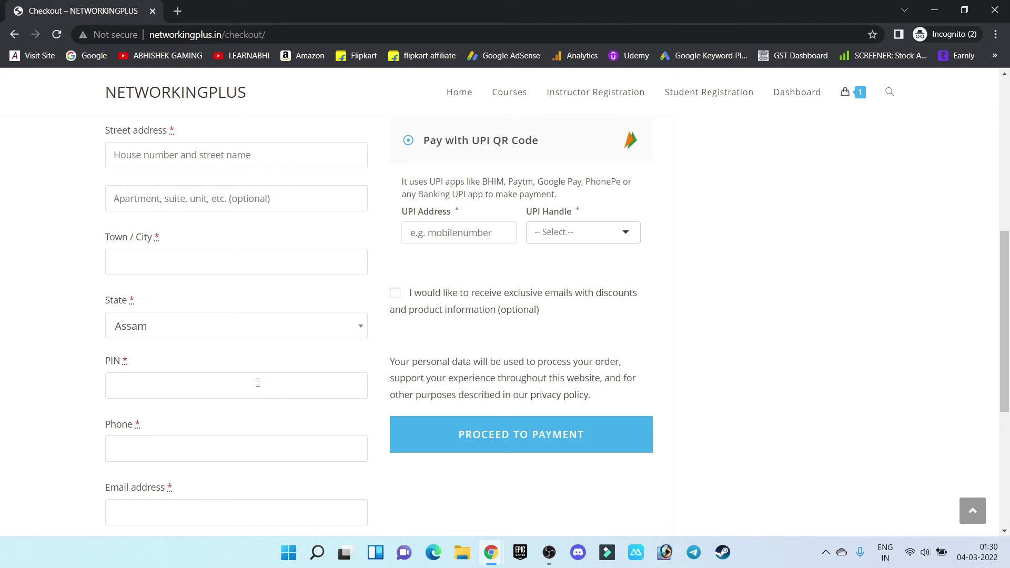
key(Home)
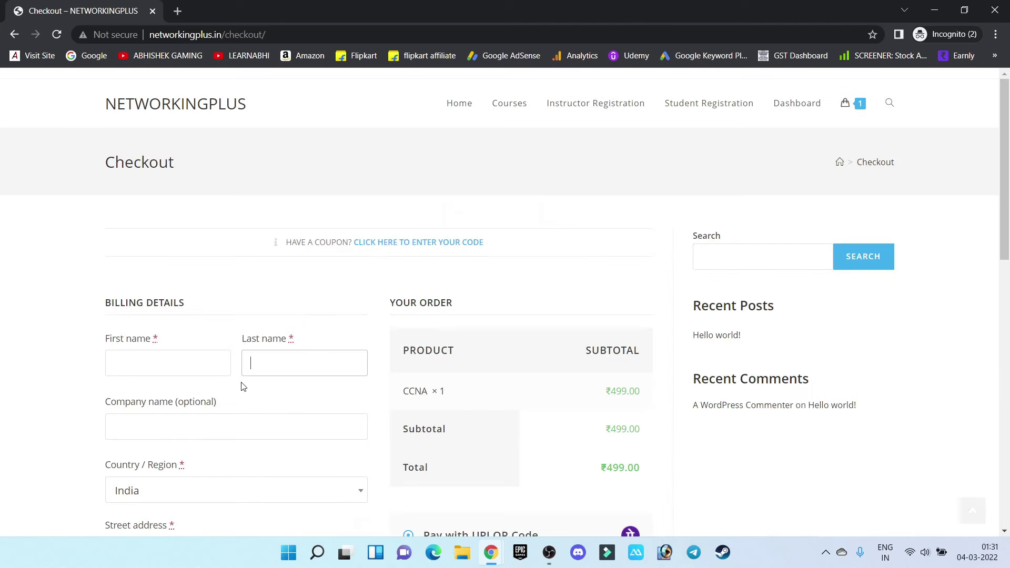